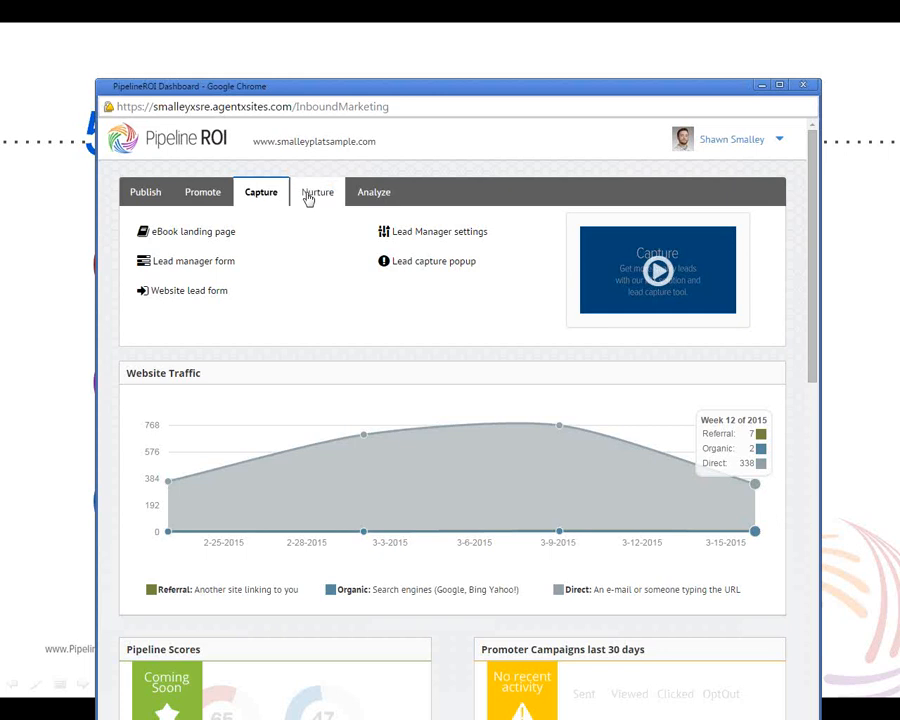
# Step: Review the Nurture and Analyze tools on the real estate dashboard, and return to the Publish tools
pyautogui.click(308, 196)
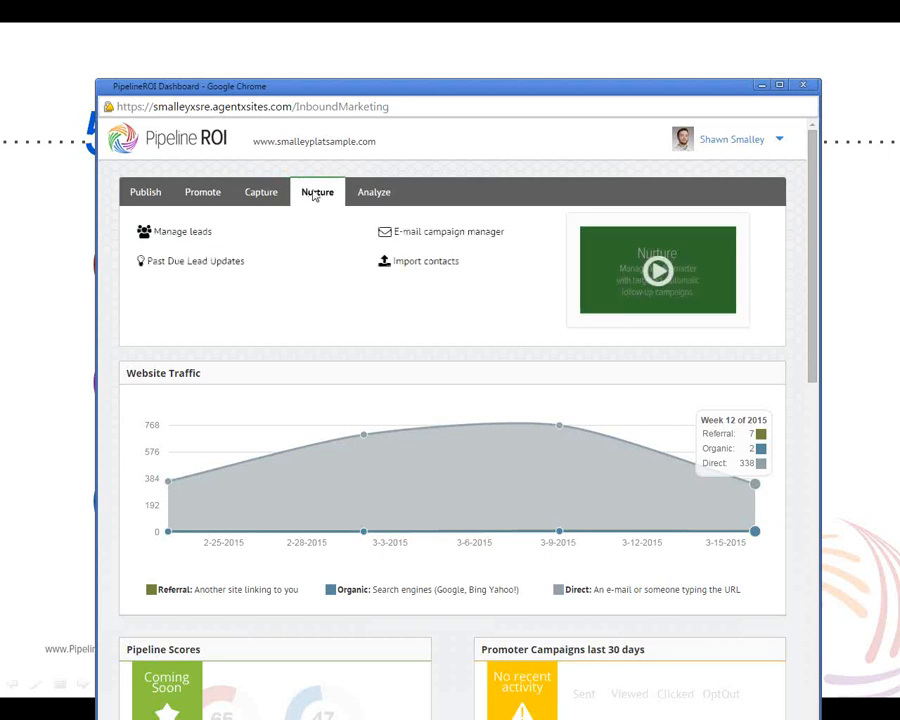
pyautogui.click(364, 196)
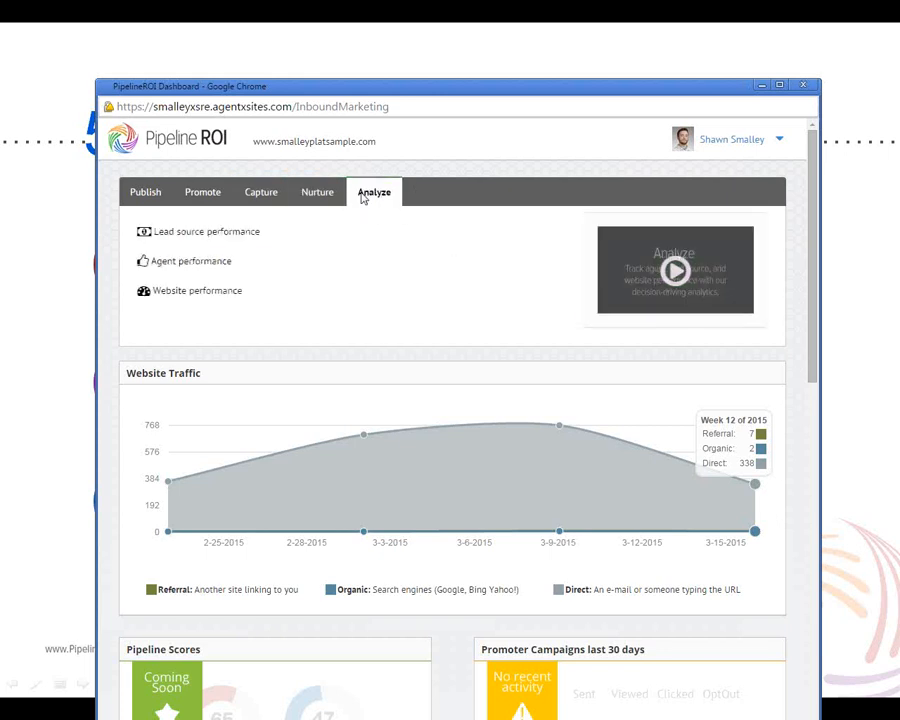
pyautogui.click(145, 193)
# Step: Advance the presentation to the Publish slide and arrange the mortgage dashboard window in front of the real estate dashboard
pyautogui.click(41, 289)
pyautogui.click(44, 289)
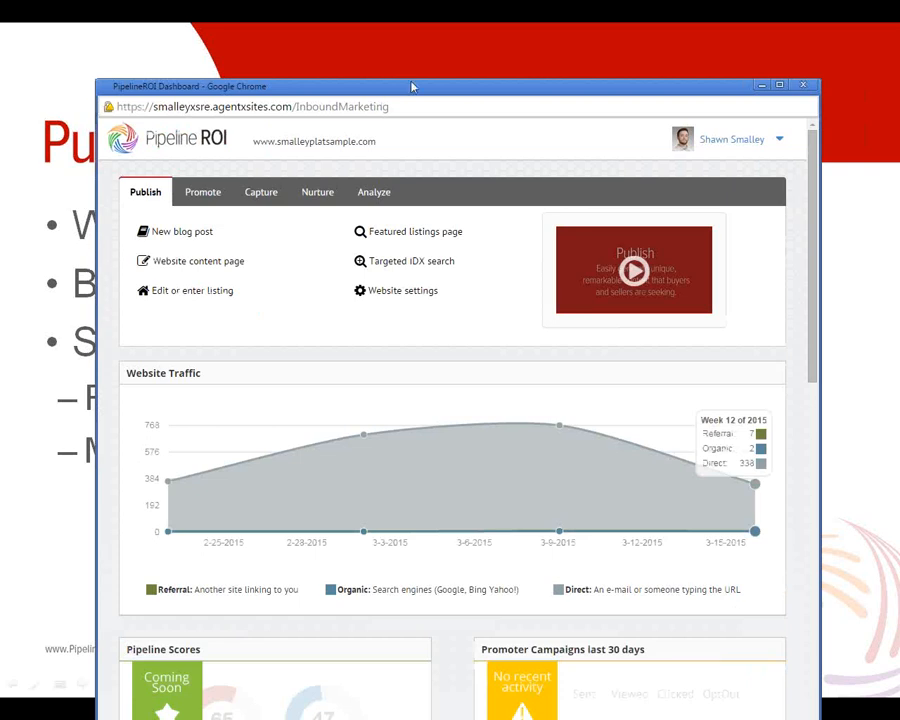
pyautogui.moveTo(421, 99); pyautogui.dragTo(412, 84)
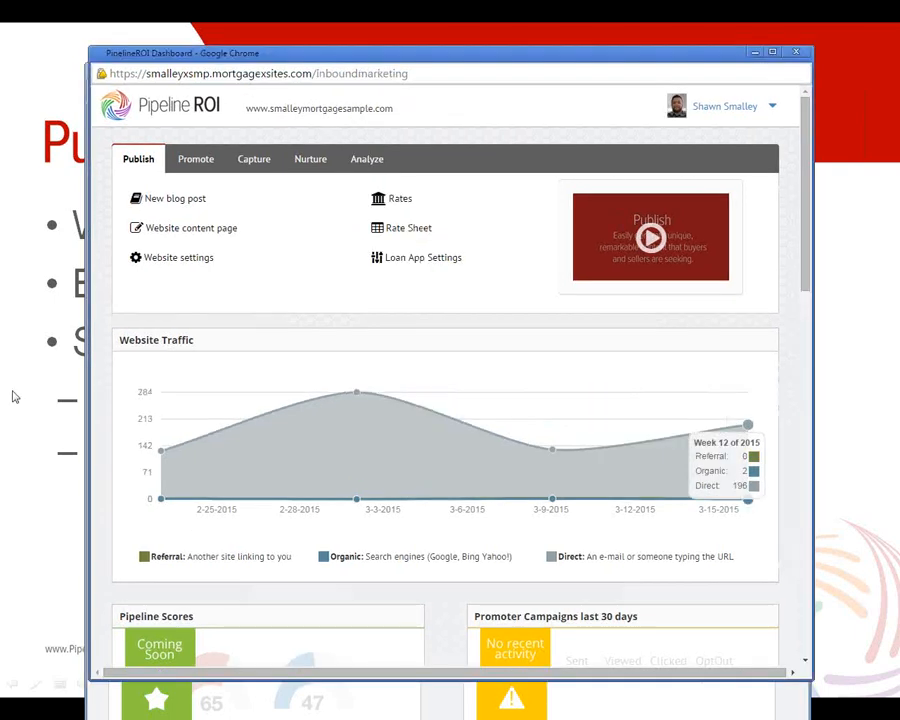
pyautogui.moveTo(463, 62); pyautogui.dragTo(620, 82)
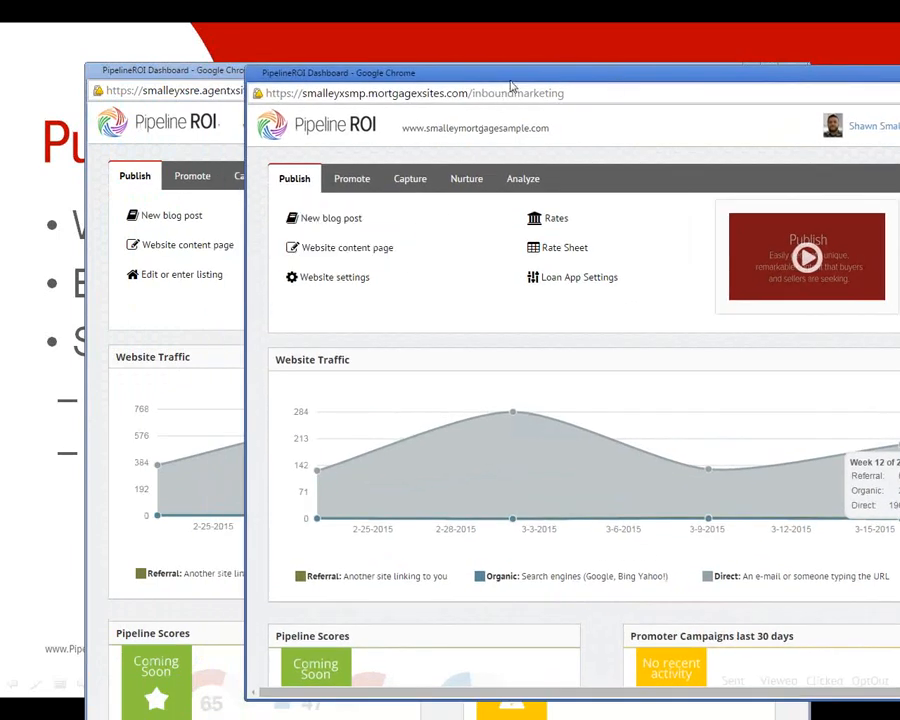
pyautogui.moveTo(513, 80); pyautogui.dragTo(326, 71)
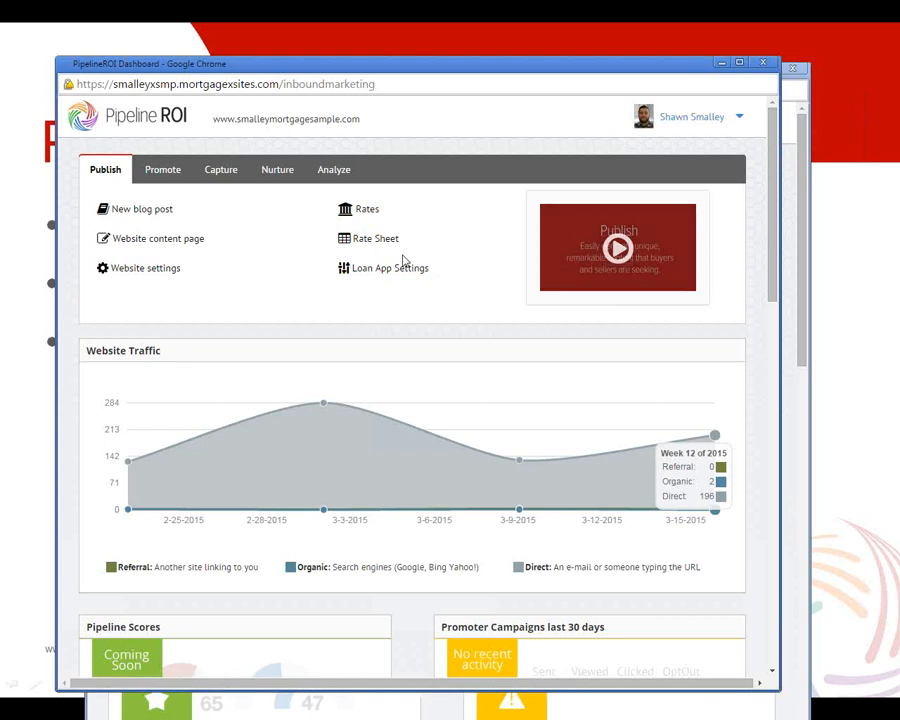
# Step: Open the Publish training videos, review their topic list, and close them
pyautogui.click(620, 250)
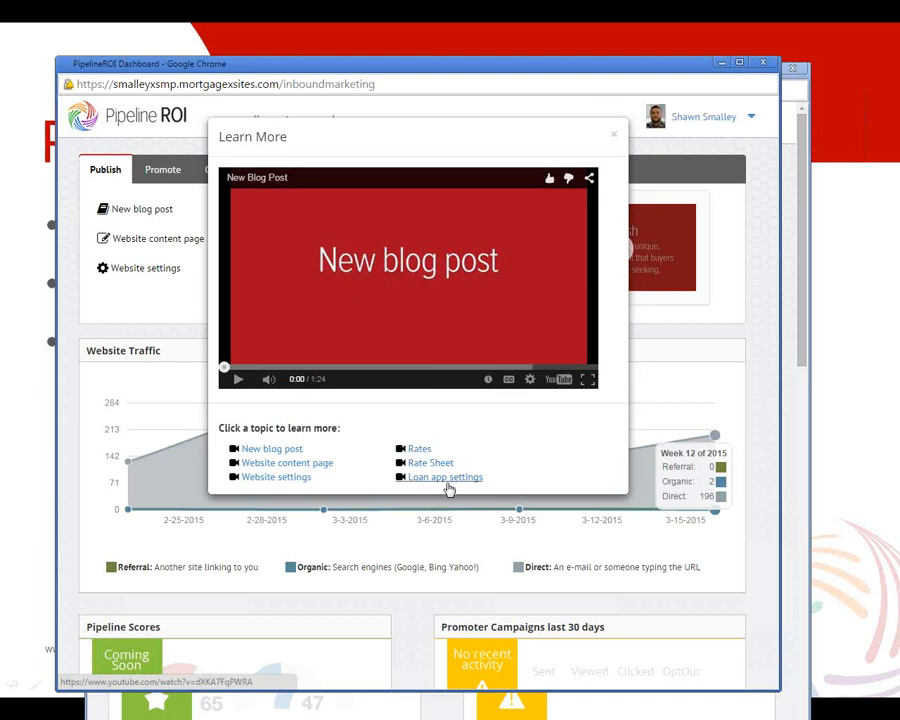
pyautogui.click(614, 134)
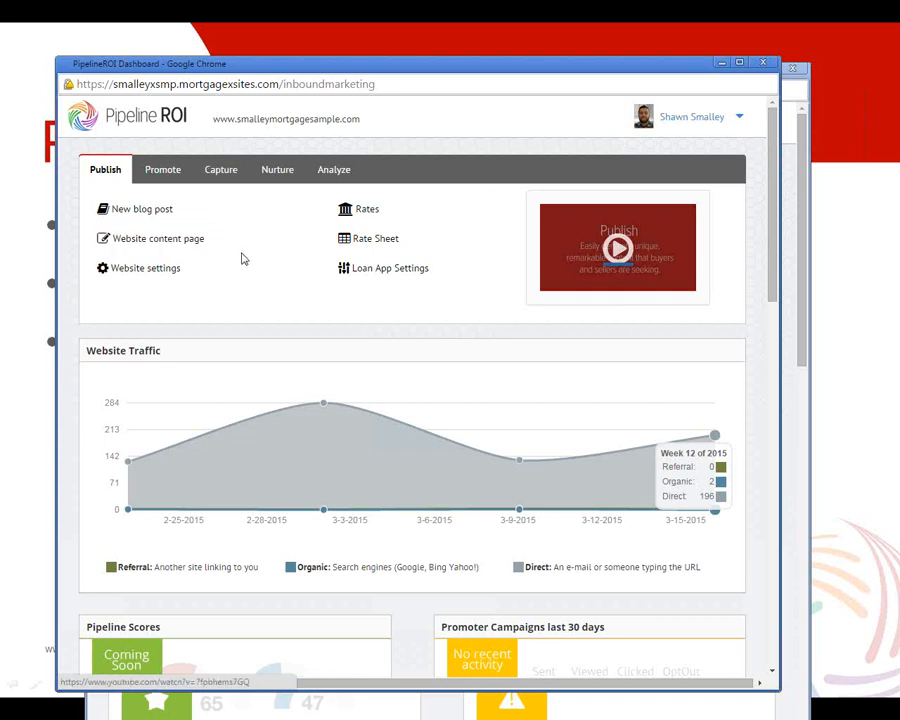
pyautogui.click(179, 242)
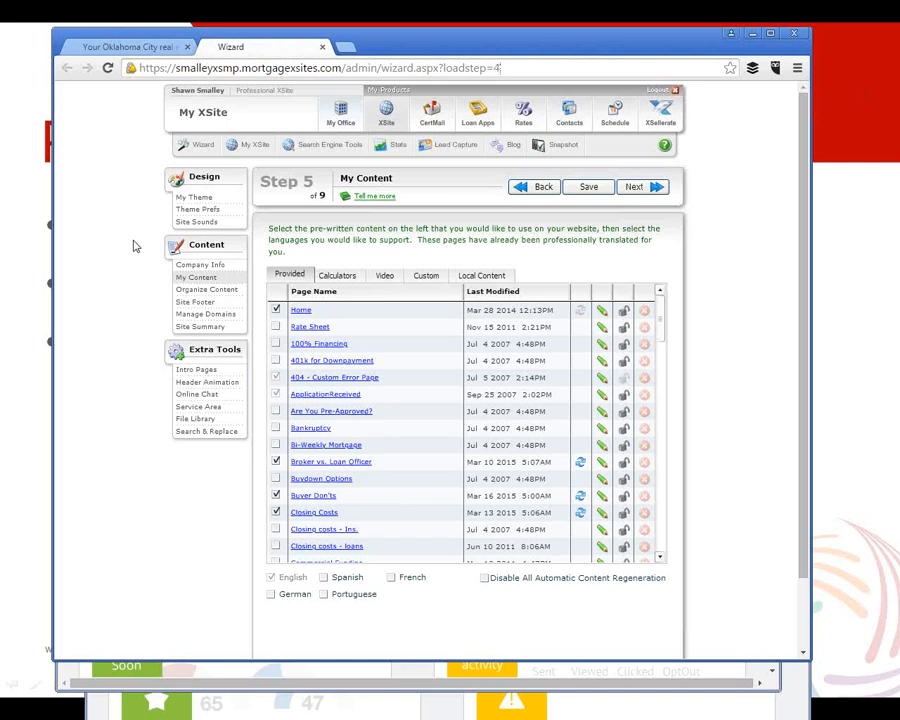
pyautogui.click(323, 47)
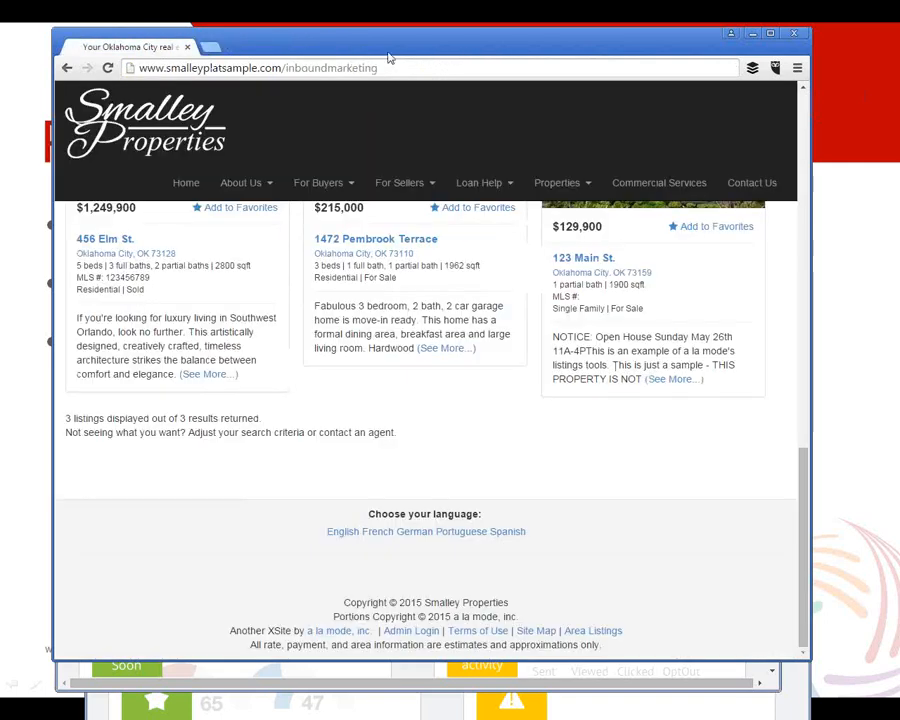
pyautogui.click(788, 33)
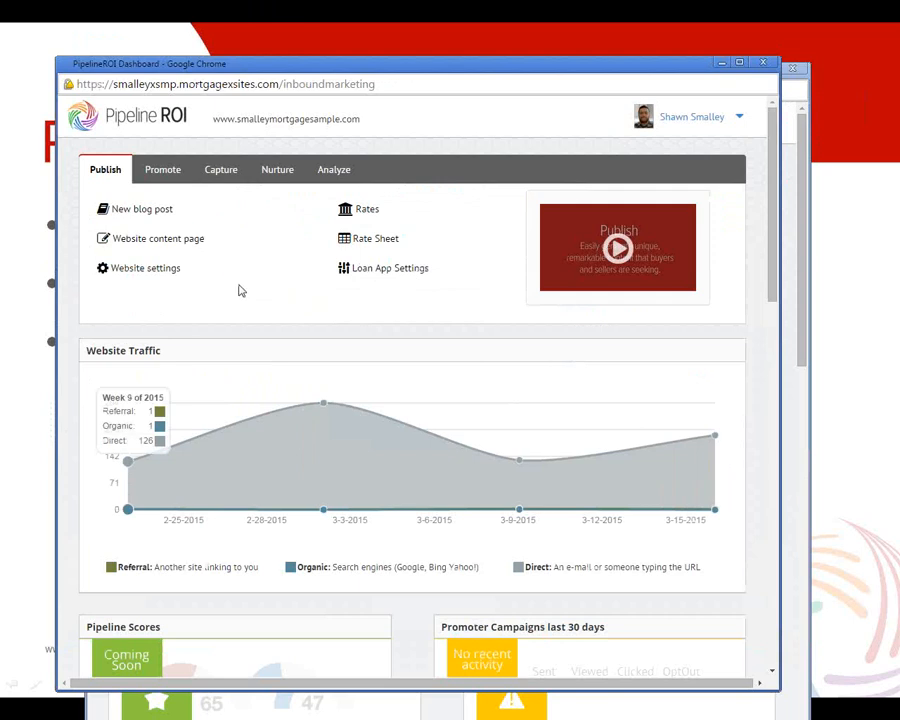
# Step: Open the mortgage site's website content pages, browse the provided pages, and toggle the 100% Financing page on and off
pyautogui.click(160, 244)
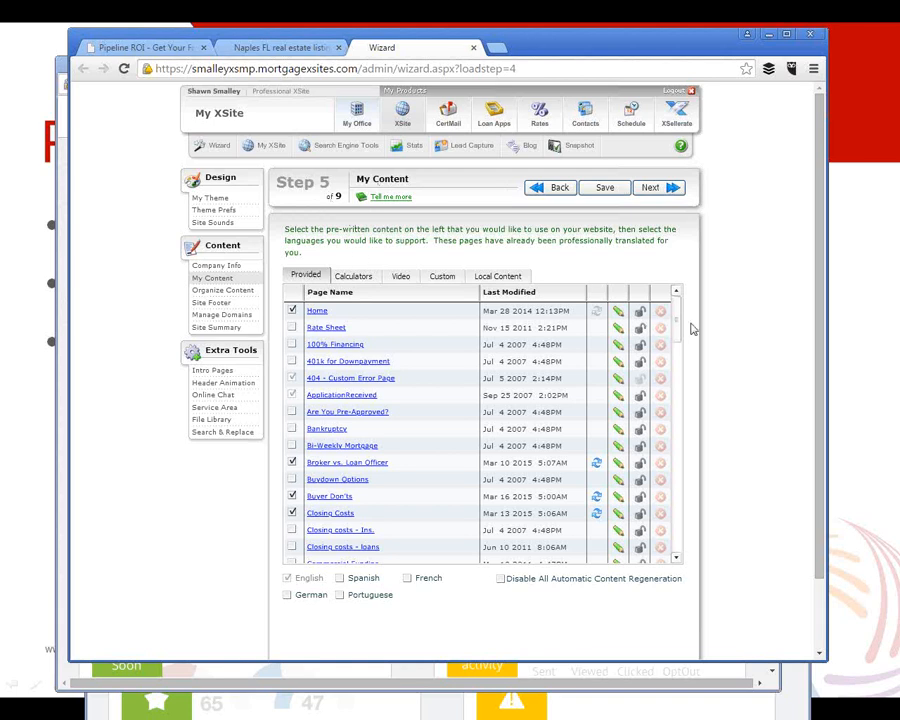
pyautogui.moveTo(679, 316); pyautogui.dragTo(680, 474)
pyautogui.moveTo(678, 481); pyautogui.dragTo(676, 313)
pyautogui.click(293, 345)
pyautogui.click(293, 345)
# Step: Look through the calculator, video, custom and local content pages, and return to the provided pages
pyautogui.click(362, 279)
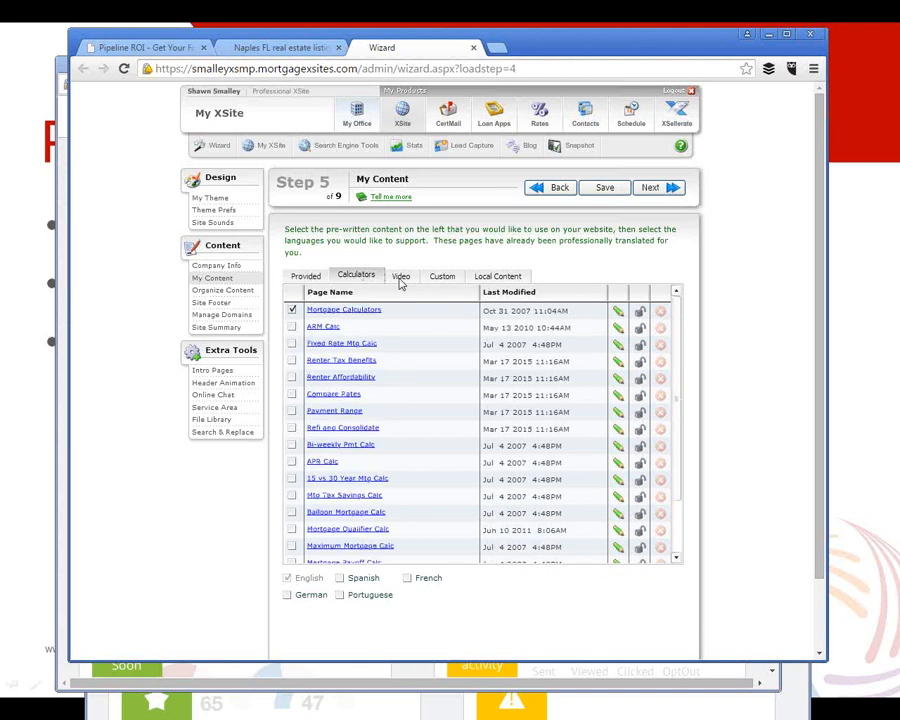
pyautogui.click(401, 280)
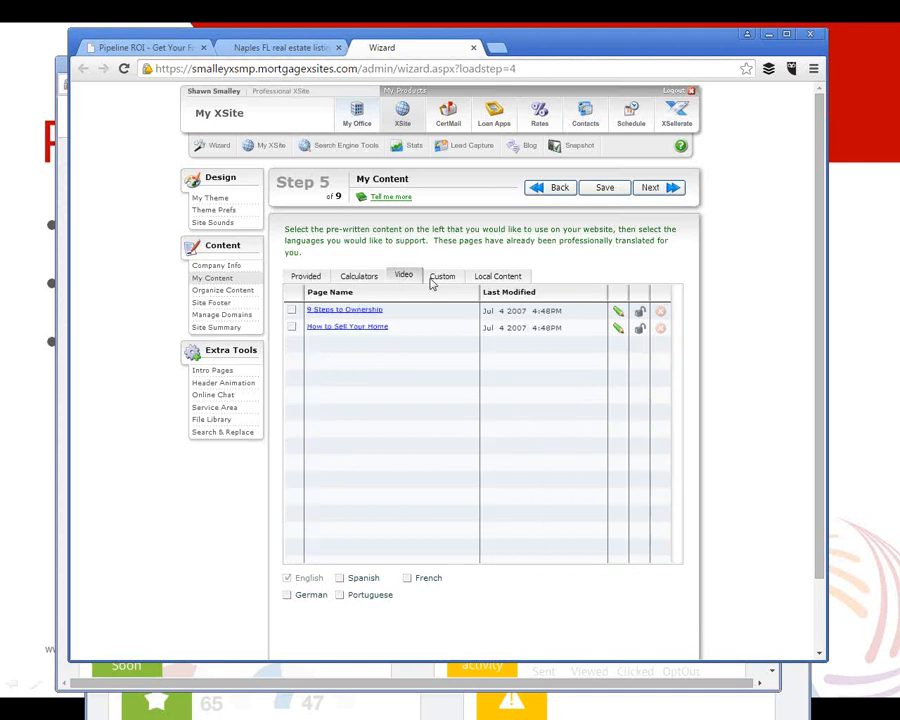
pyautogui.click(432, 283)
pyautogui.click(490, 278)
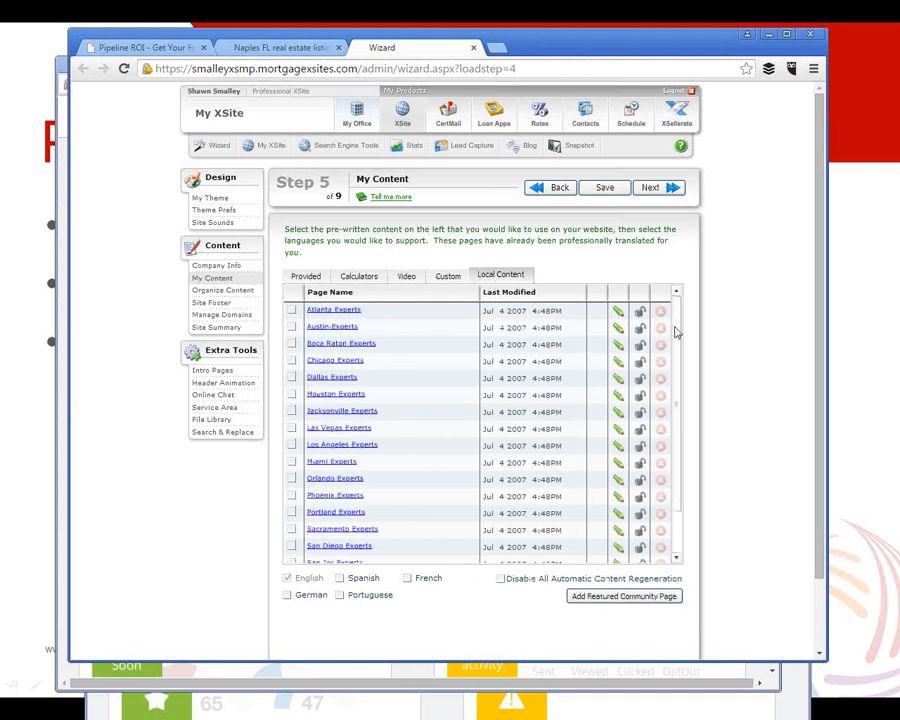
pyautogui.scroll(-1, 680, 342)
pyautogui.scroll(2, 691, 346)
pyautogui.click(305, 277)
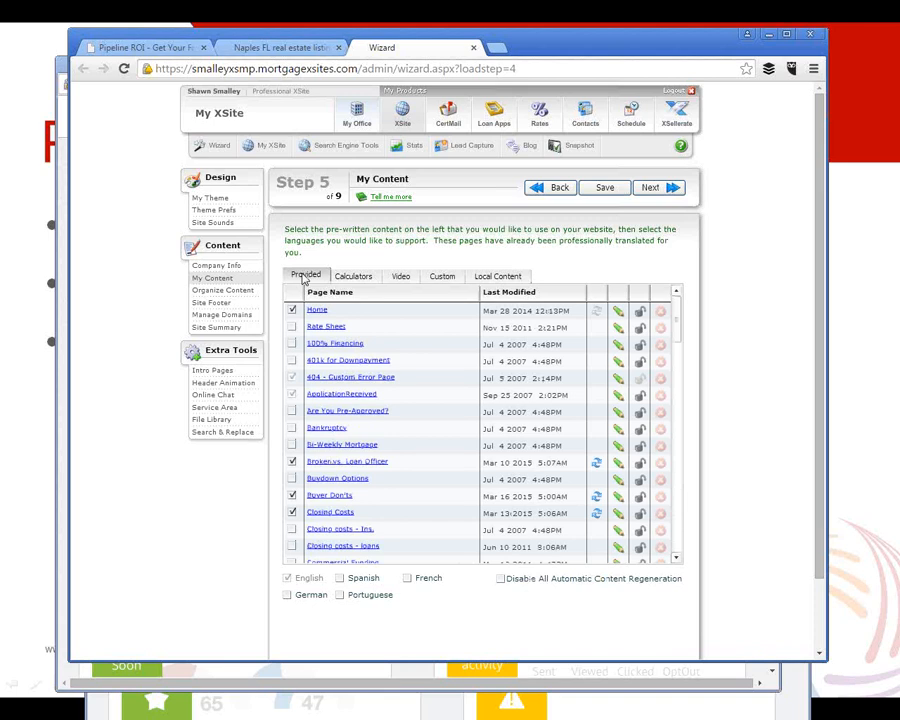
# Step: Open the Broker vs. Loan Officer page for editing and set its button name to "How Loan Officers Work"
pyautogui.click(333, 467)
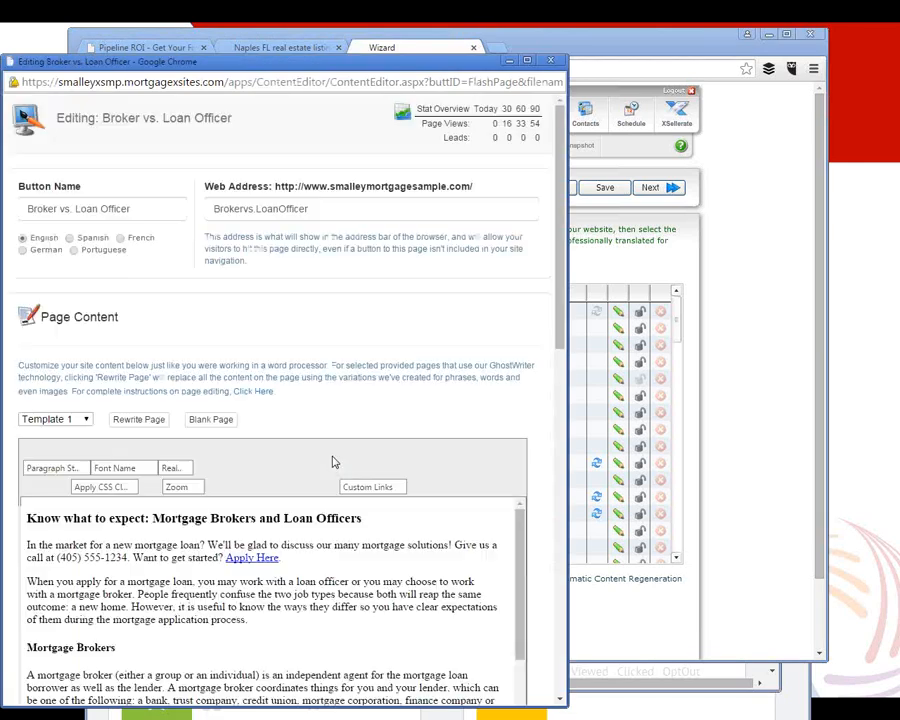
pyautogui.moveTo(141, 208); pyautogui.dragTo(24, 201)
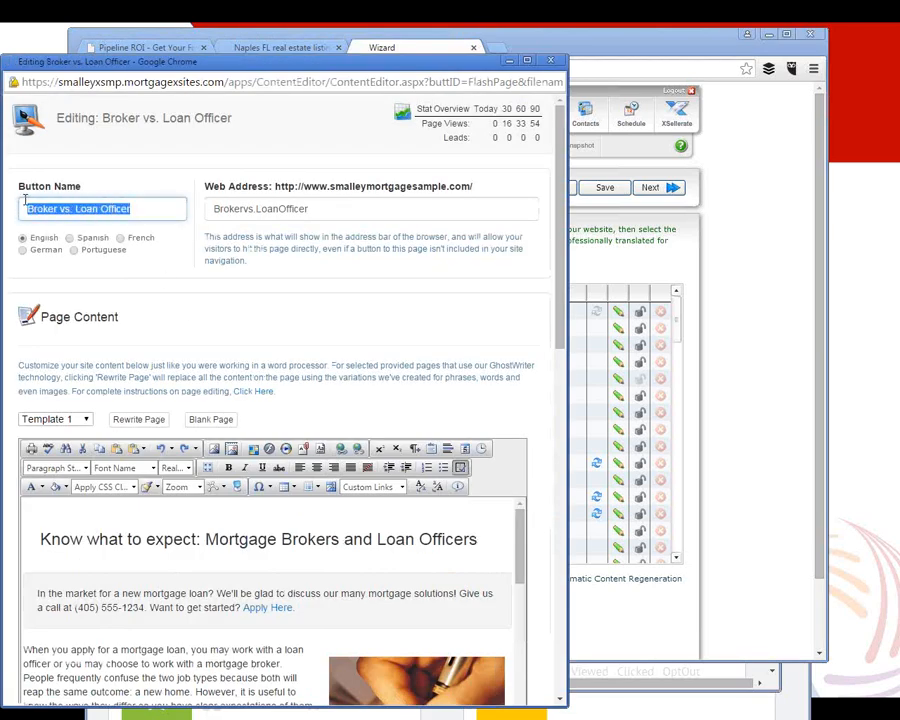
pyautogui.click(297, 207)
pyautogui.doubleClick(297, 207)
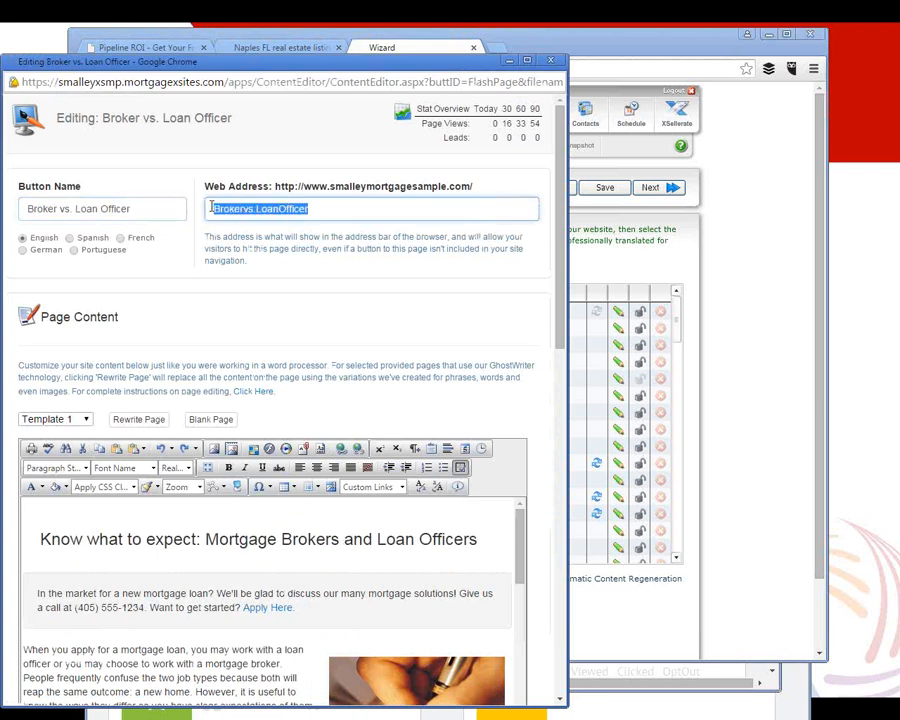
pyautogui.moveTo(165, 207); pyautogui.dragTo(14, 205)
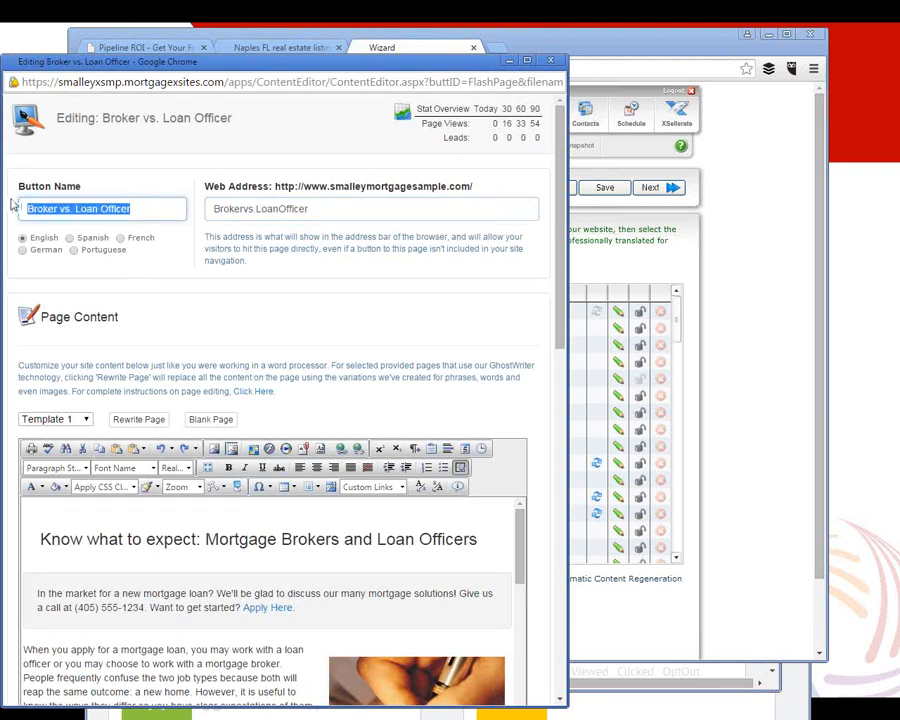
pyautogui.write('How Loan')
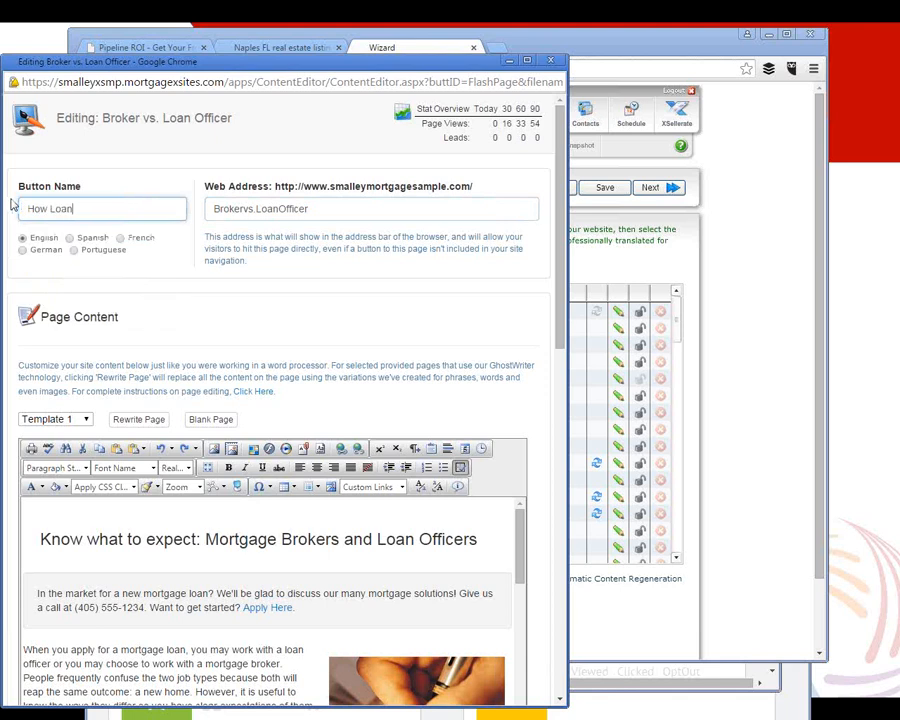
pyautogui.write(' Cfficers Work')
pyautogui.press('Tab')
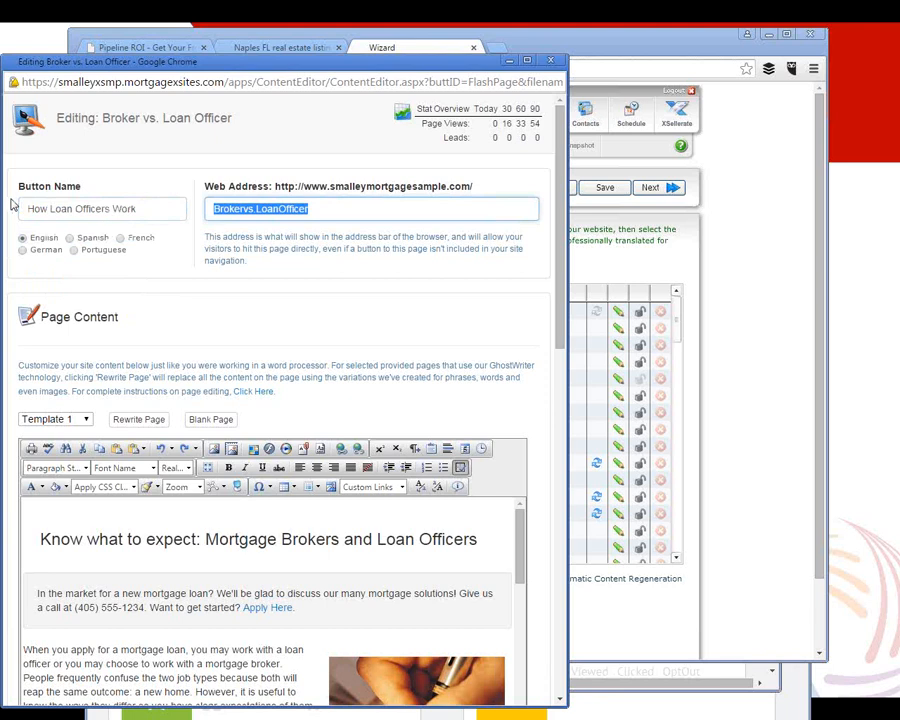
# Step: Set the page's web address to HowLoanOfficersWork
pyautogui.write('HowLoanOffi')
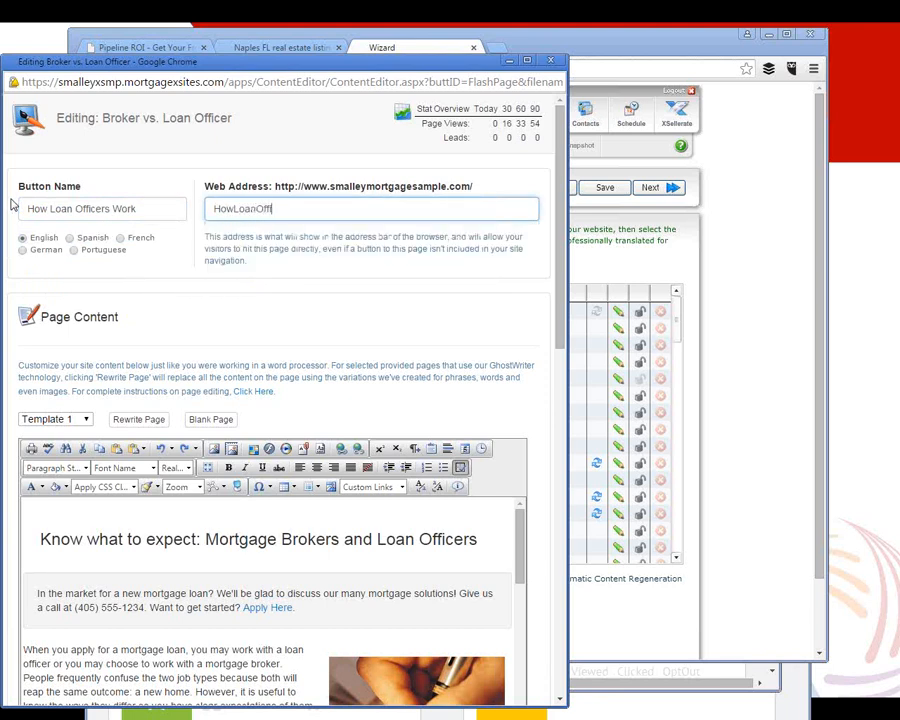
pyautogui.write('cersWork')
pyautogui.moveTo(136, 208); pyautogui.dragTo(26, 207)
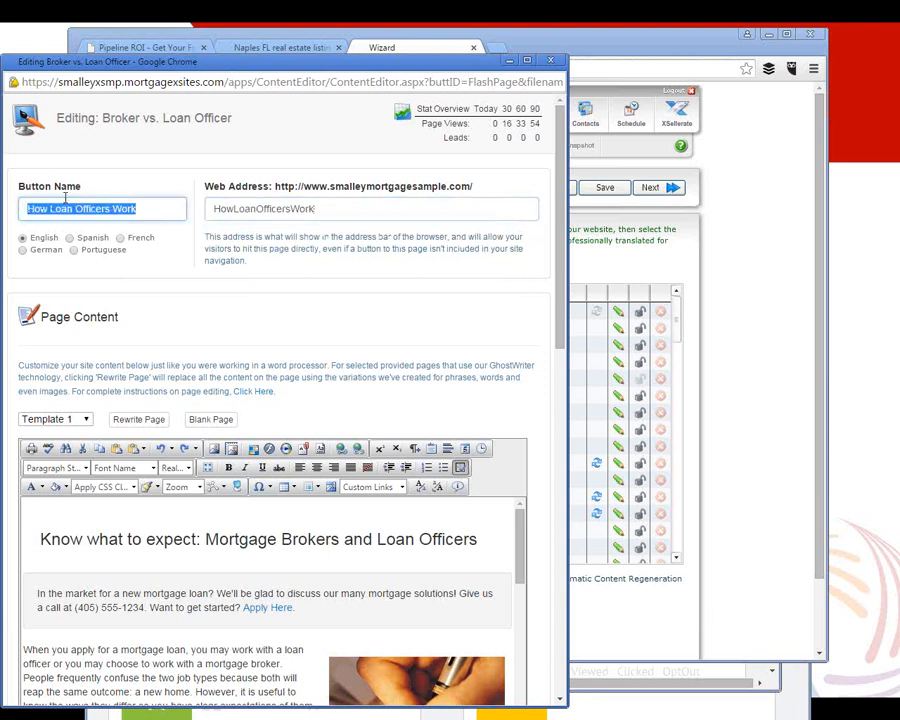
pyautogui.moveTo(370, 207); pyautogui.dragTo(207, 195)
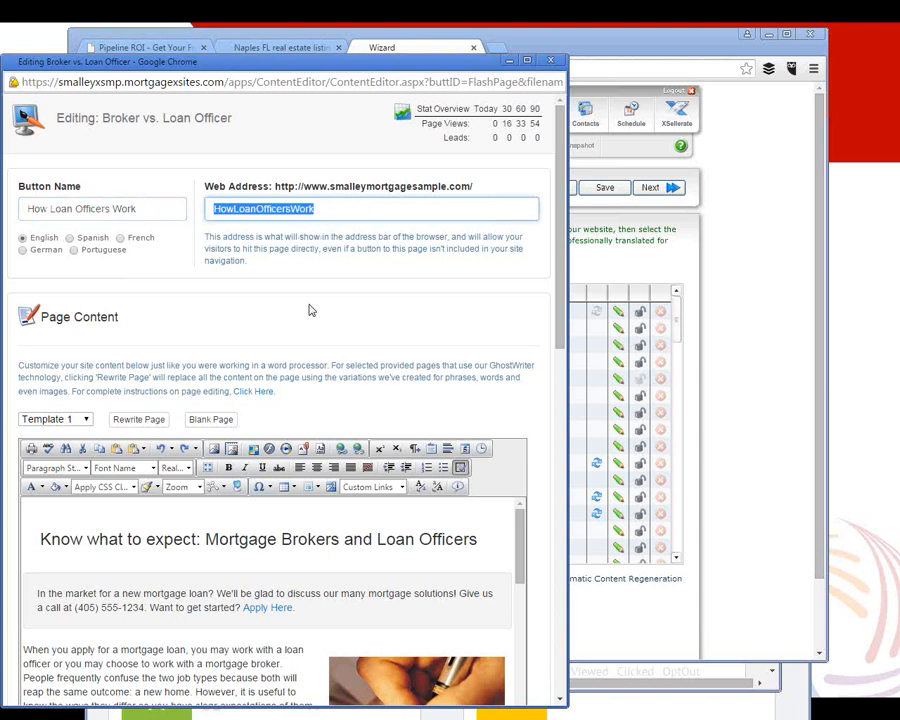
pyautogui.click(367, 330)
# Step: Examine the page's content editor and its options for dynamic content, client data capture, RSS feeds and search engine tools
pyautogui.scroll(-2, 553, 302)
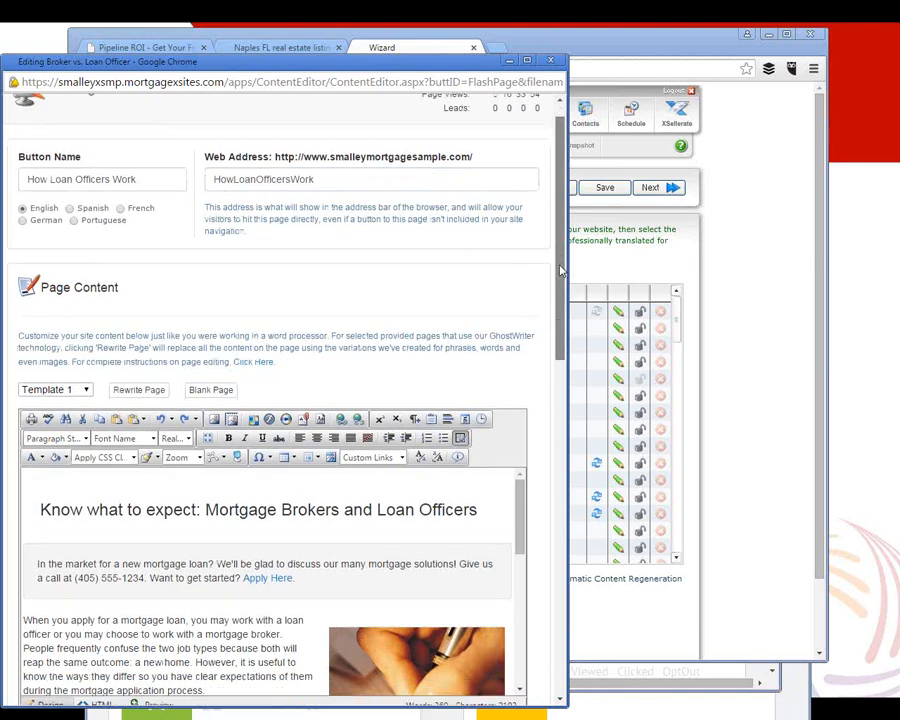
pyautogui.scroll(-2, 545, 310)
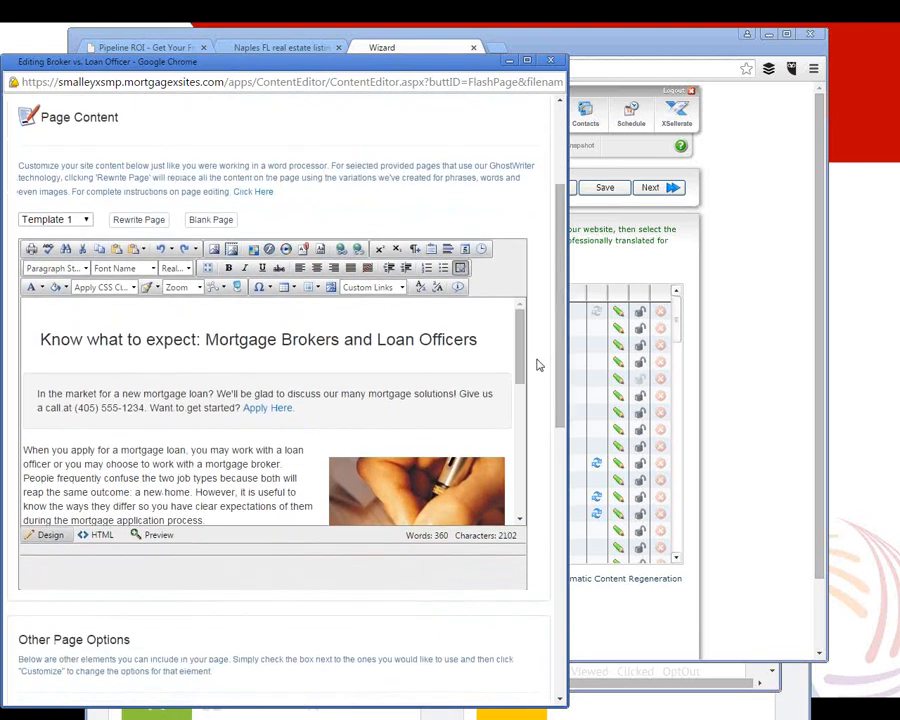
pyautogui.moveTo(522, 336); pyautogui.dragTo(526, 378)
pyautogui.click(198, 360)
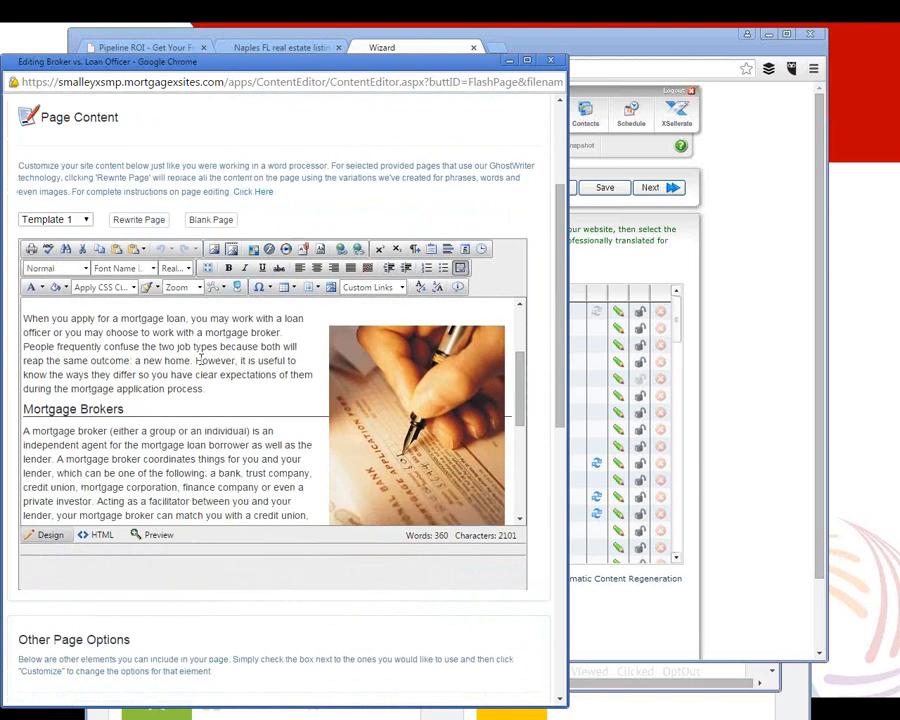
pyautogui.doubleClick(198, 360)
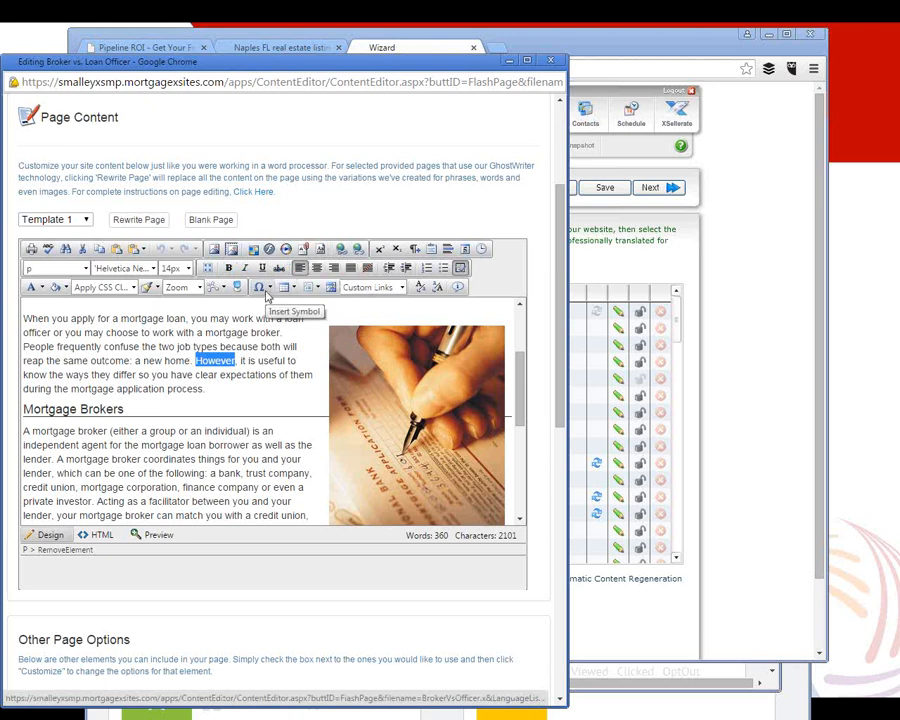
pyautogui.click(251, 332)
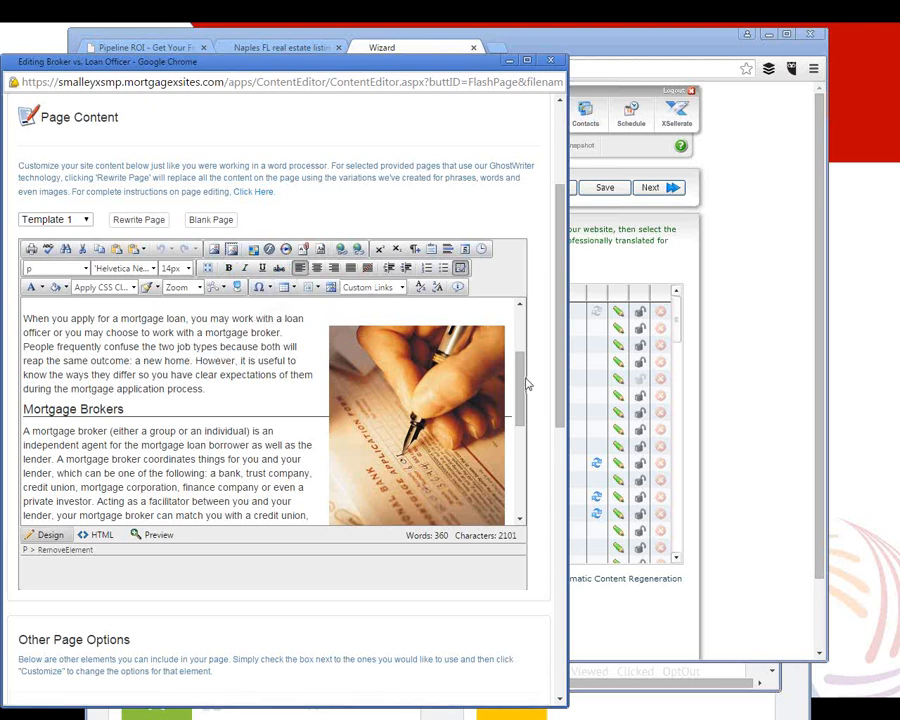
pyautogui.scroll(-2, 556, 400)
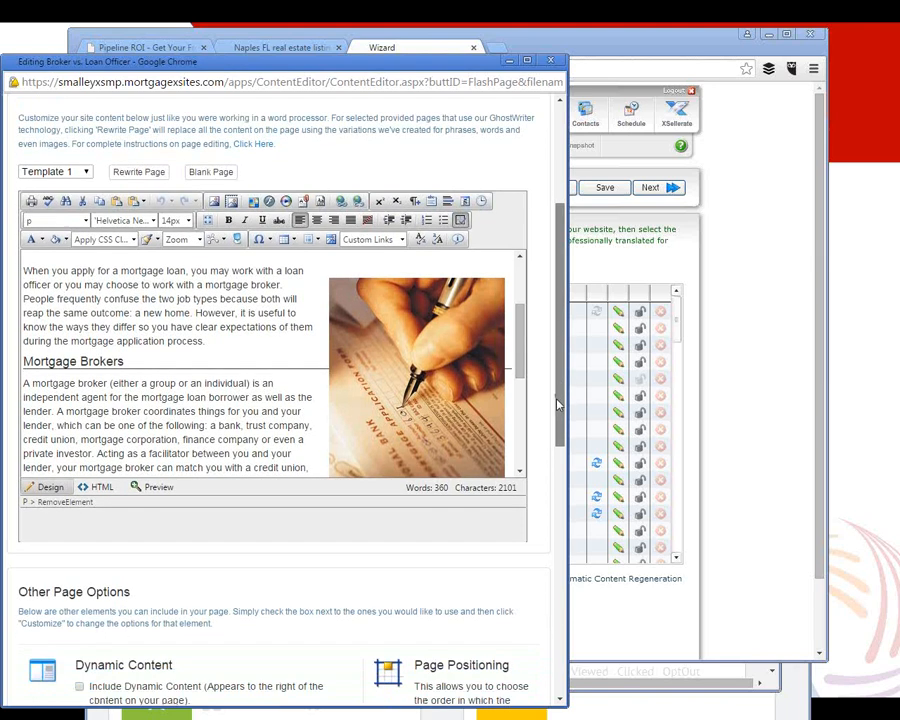
pyautogui.moveTo(556, 422); pyautogui.dragTo(558, 544)
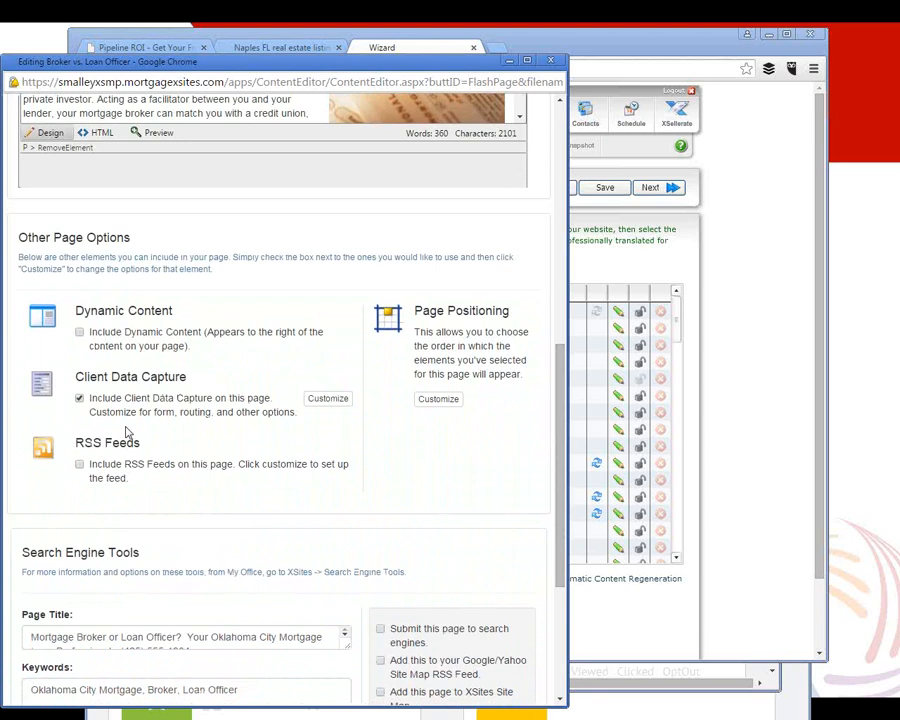
# Step: Close the page editor without saving, and close the Wizard, Naples real estate and Pipeline ROI web themes pages
pyautogui.click(551, 62)
pyautogui.click(474, 48)
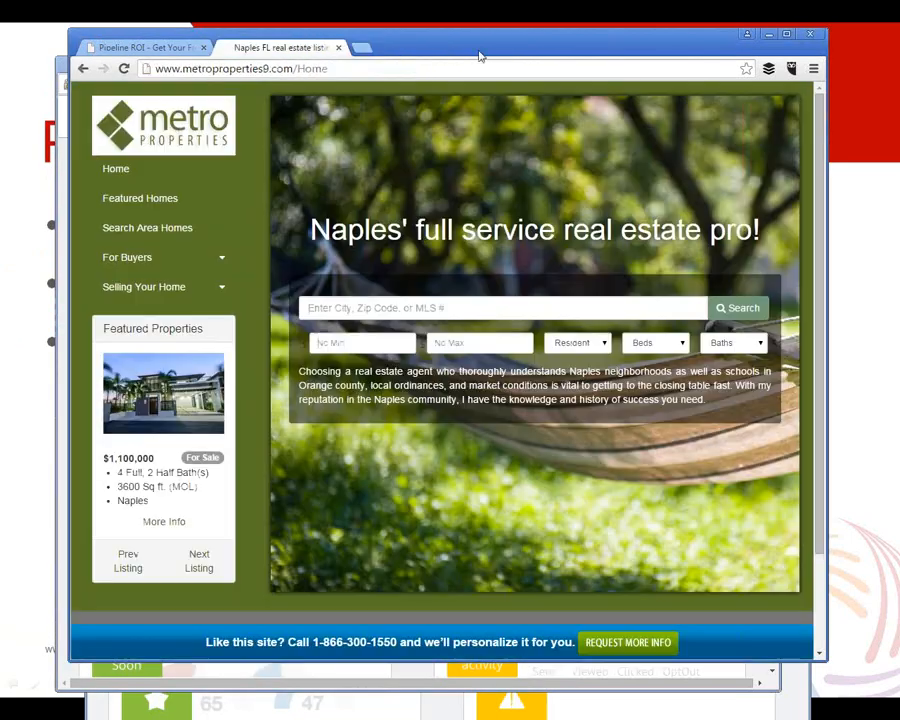
pyautogui.click(339, 48)
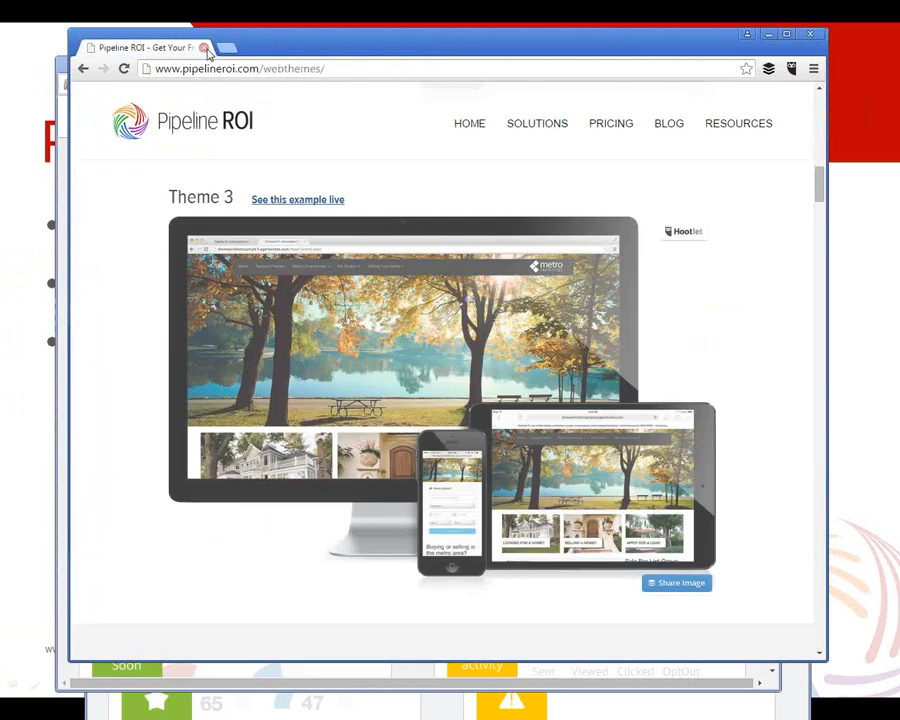
pyautogui.click(204, 49)
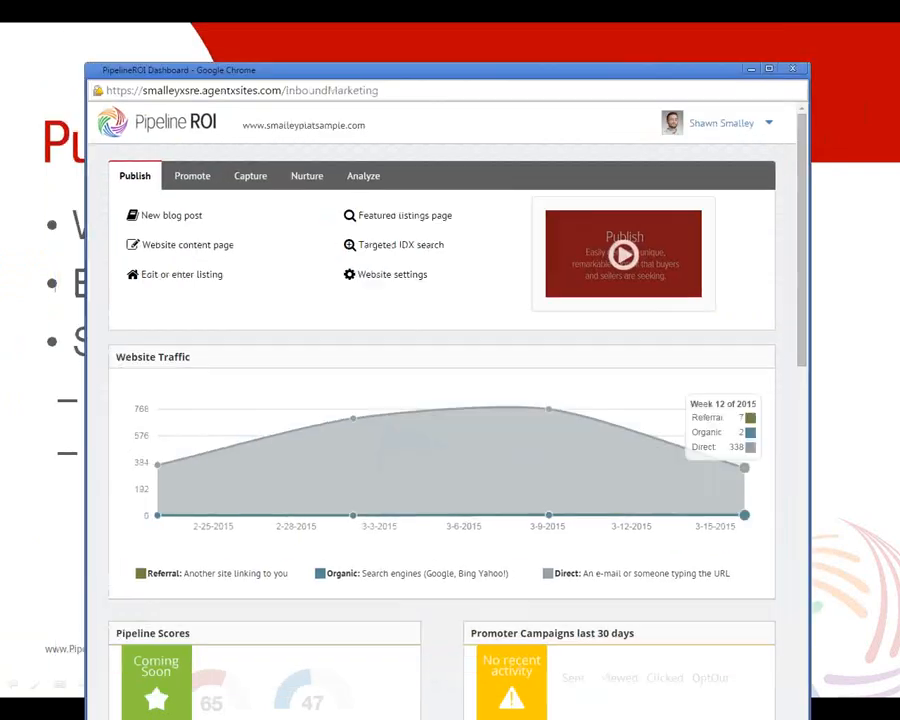
# Step: Open the Commercial Services website content page for editing and review its button name and web address
pyautogui.click(185, 246)
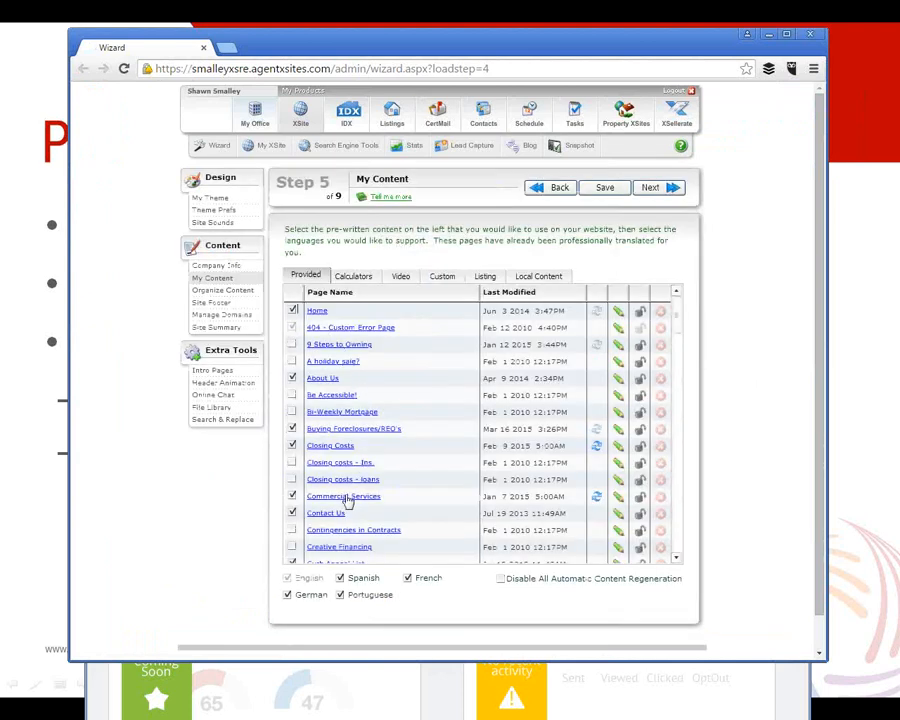
pyautogui.click(347, 500)
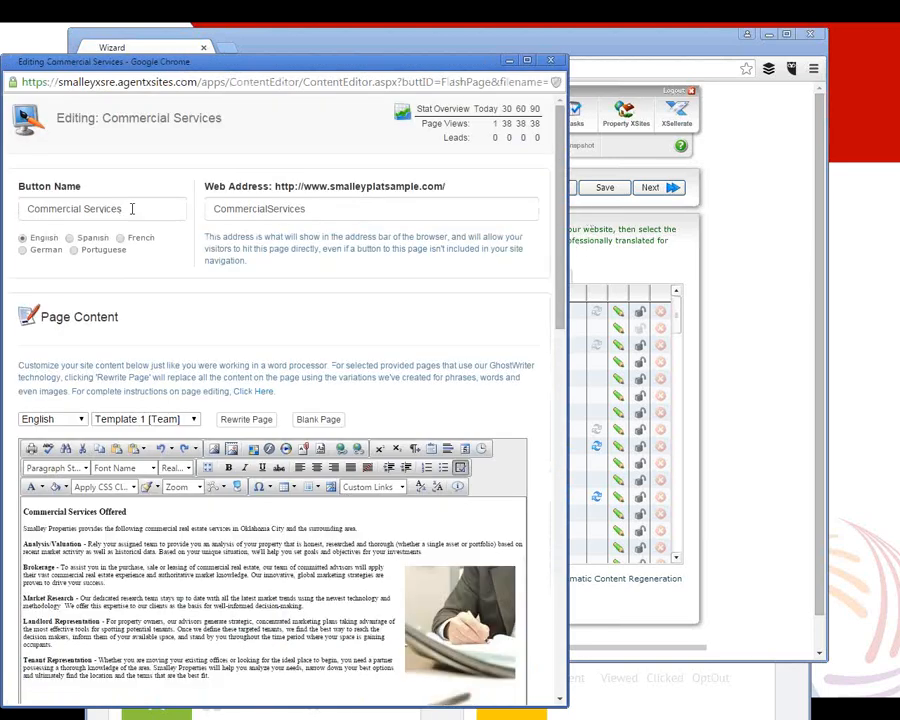
pyautogui.moveTo(132, 209); pyautogui.dragTo(13, 208)
pyautogui.moveTo(308, 211); pyautogui.dragTo(208, 211)
pyautogui.click(148, 553)
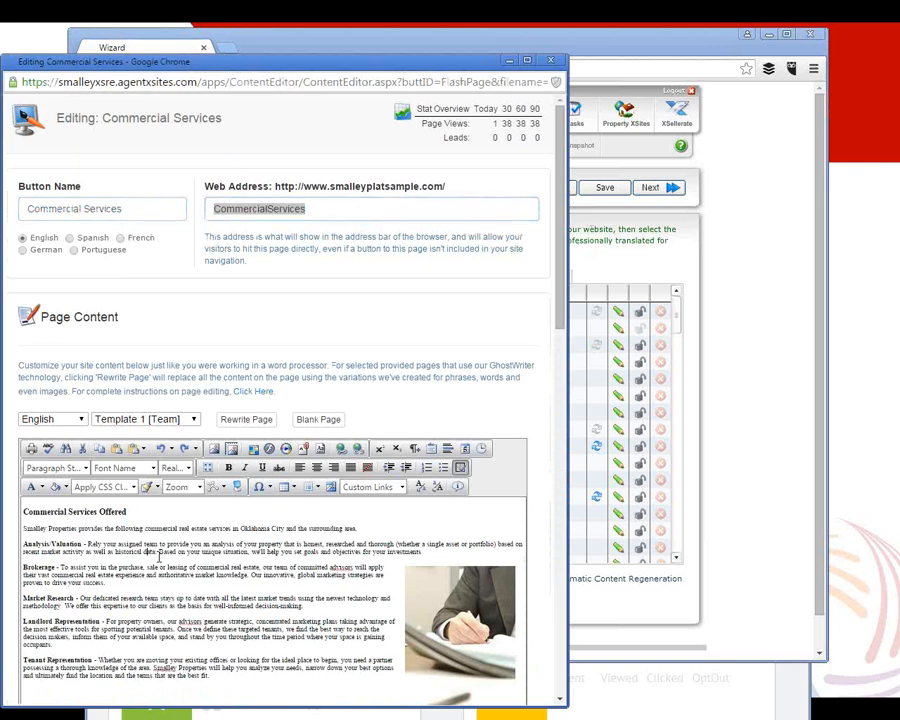
# Step: Examine the Commercial Services page's body text and its other page options, especially Dynamic Content
pyautogui.moveTo(148, 553); pyautogui.dragTo(237, 605)
pyautogui.click(366, 406)
pyautogui.scroll(-1, 530, 434)
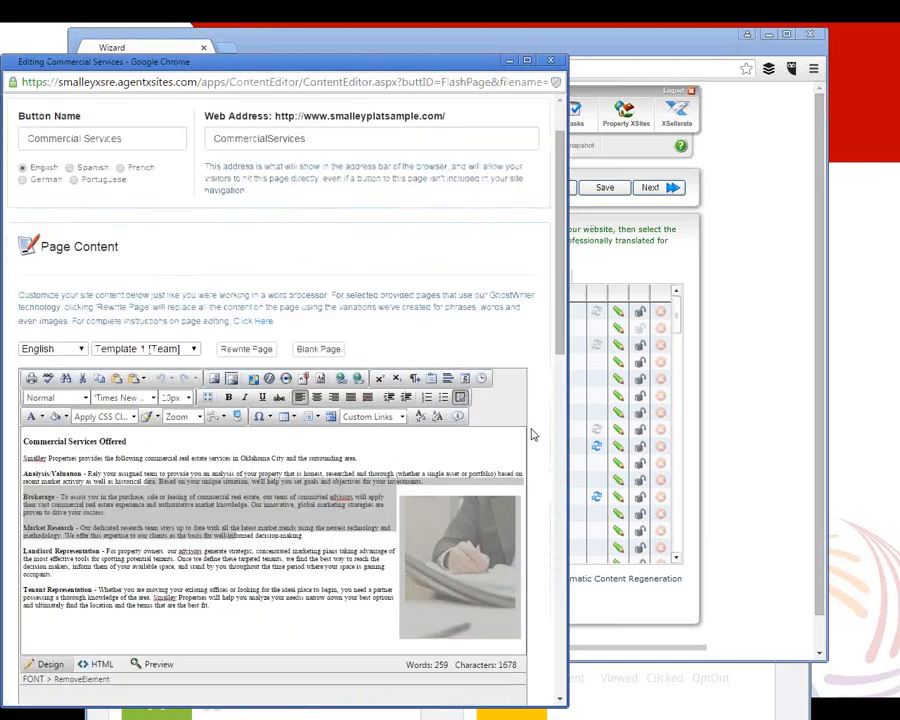
pyautogui.scroll(-8, 532, 434)
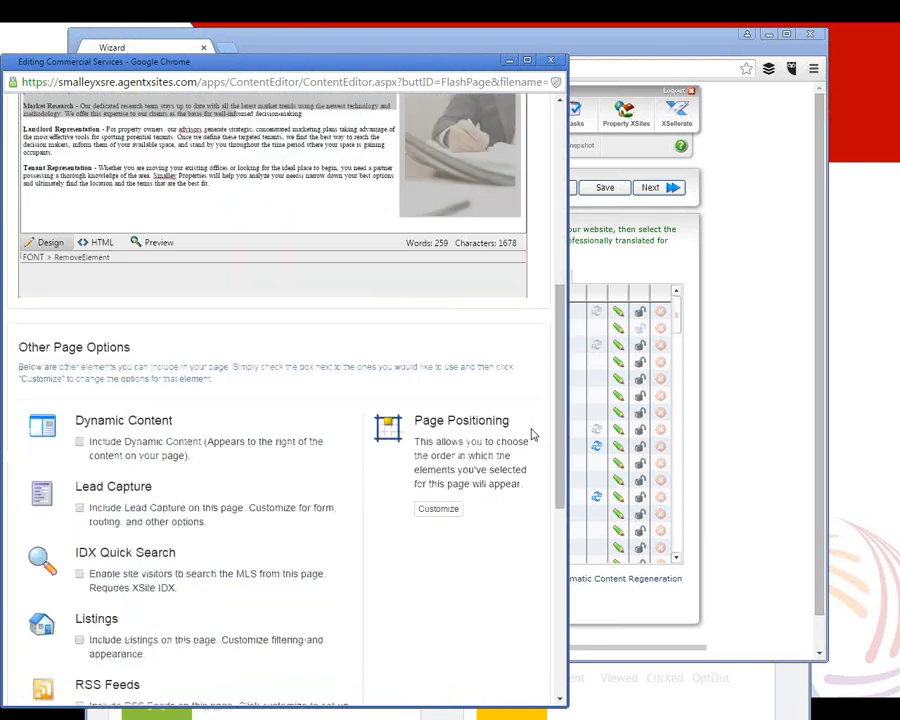
pyautogui.scroll(-3, 532, 434)
pyautogui.scroll(-2, 533, 434)
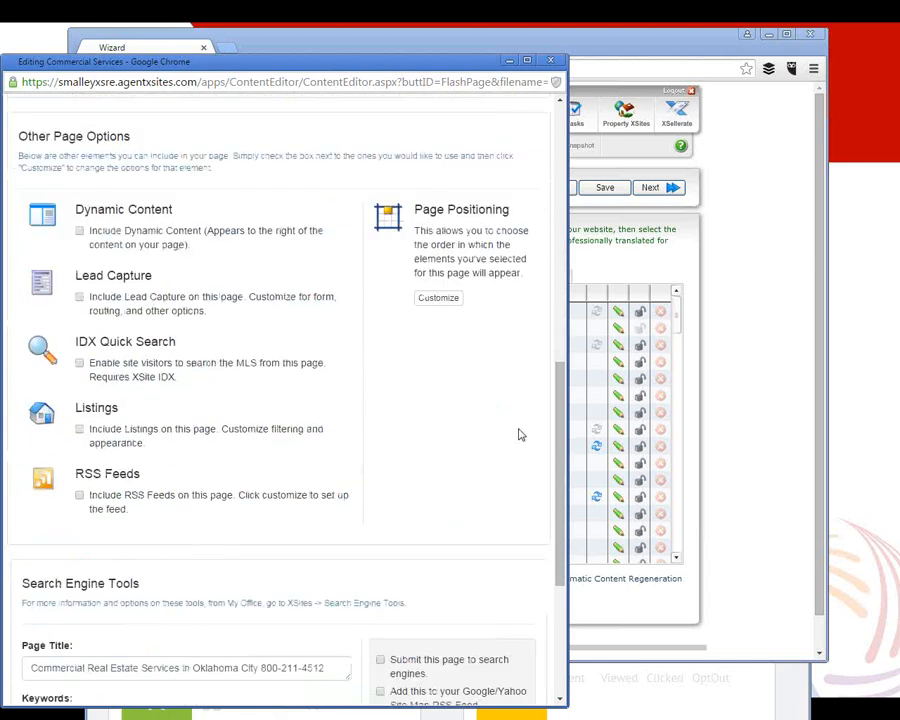
pyautogui.moveTo(188, 216); pyautogui.dragTo(72, 210)
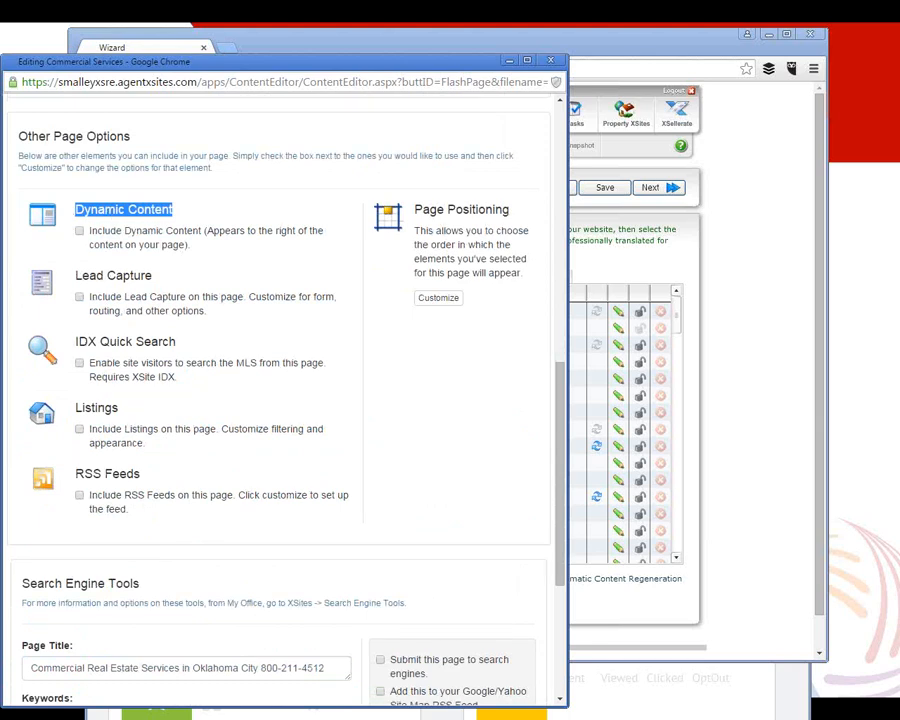
pyautogui.hotkey('ctrl', 'n')
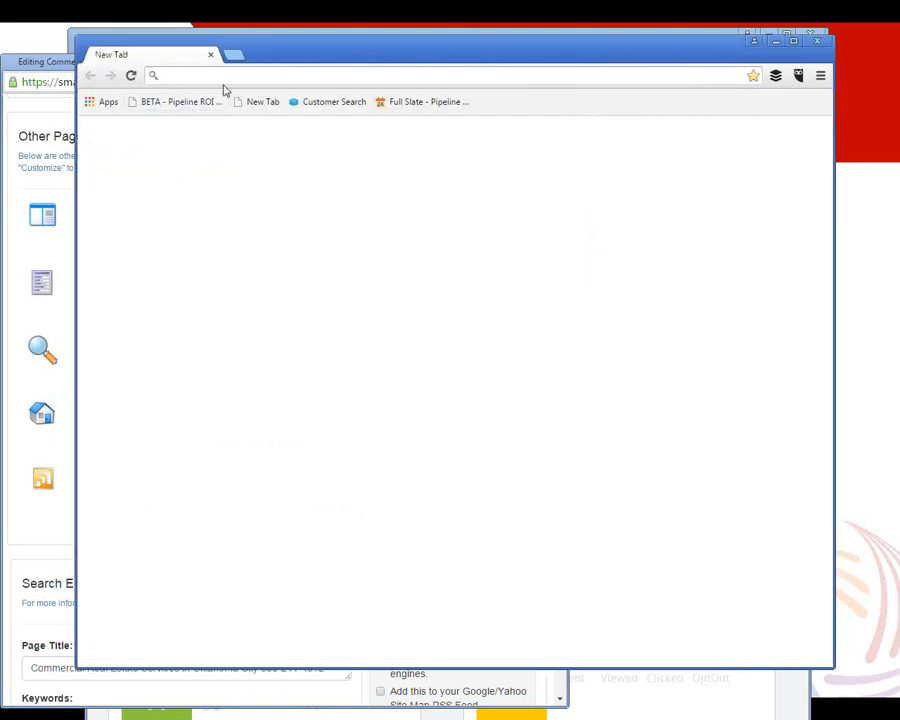
pyautogui.write('www.met')
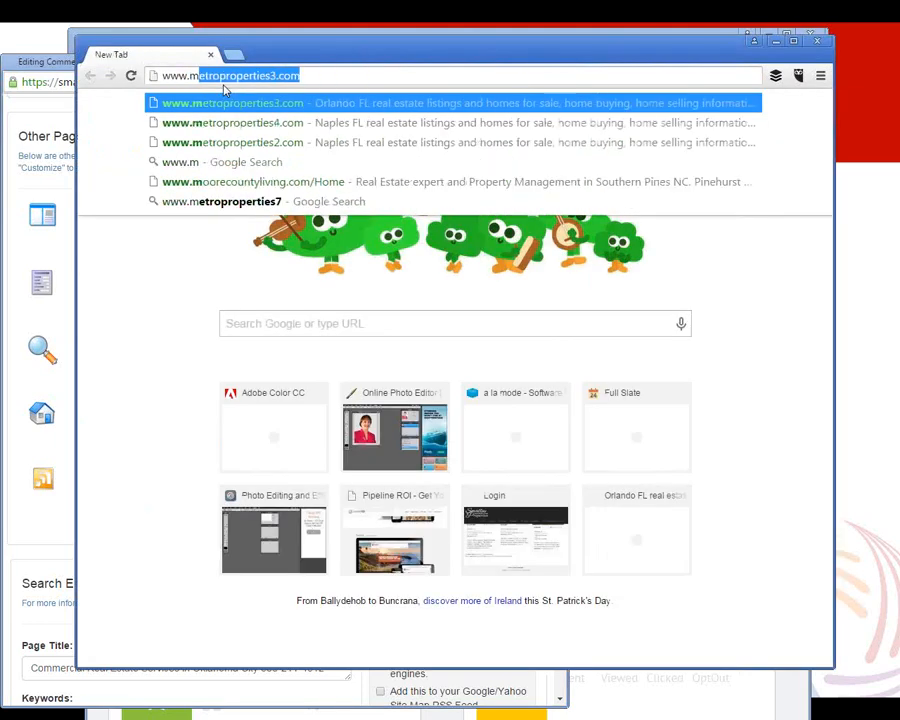
pyautogui.write('r')
pyautogui.click(290, 143)
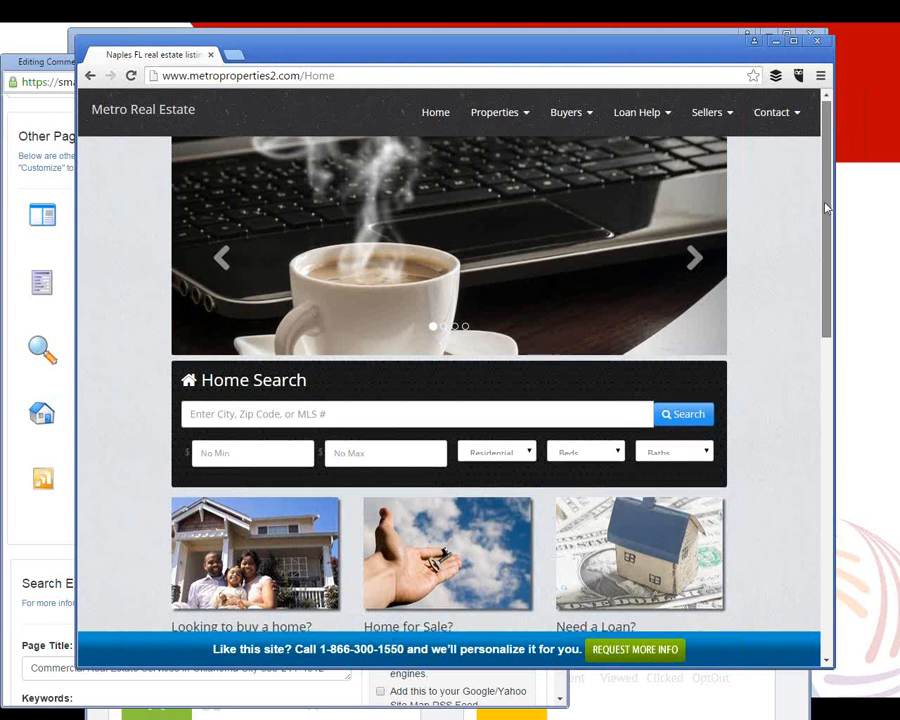
pyautogui.moveTo(827, 203); pyautogui.dragTo(800, 450)
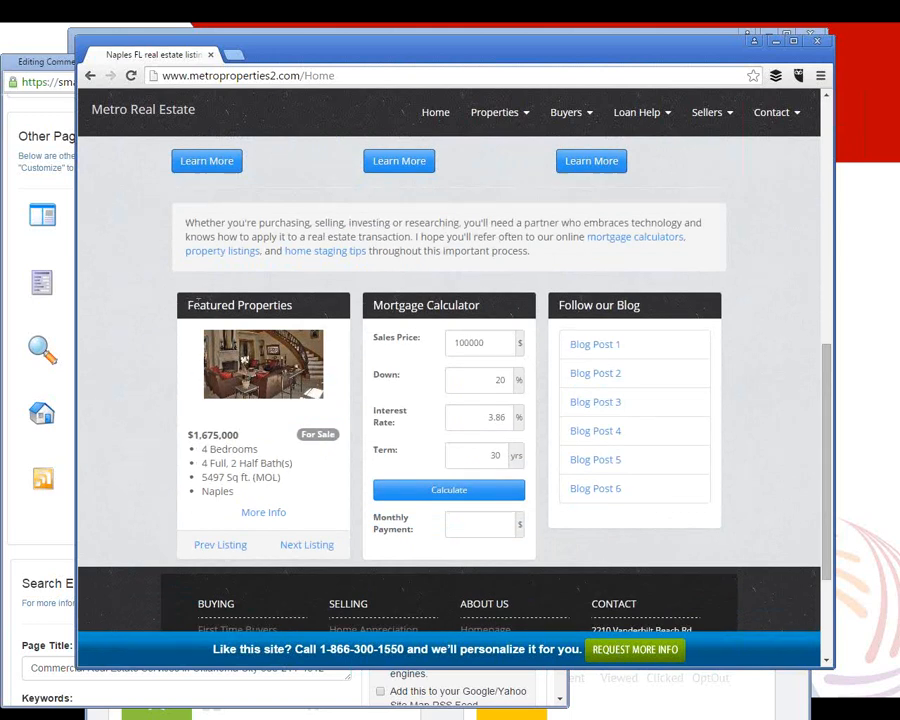
# Step: Examine the sample site's Featured Properties, Mortgage Calculator and Follow our Blog sections, browse the featured listings, and close the site
pyautogui.moveTo(190, 300); pyautogui.dragTo(307, 305)
pyautogui.click(344, 570)
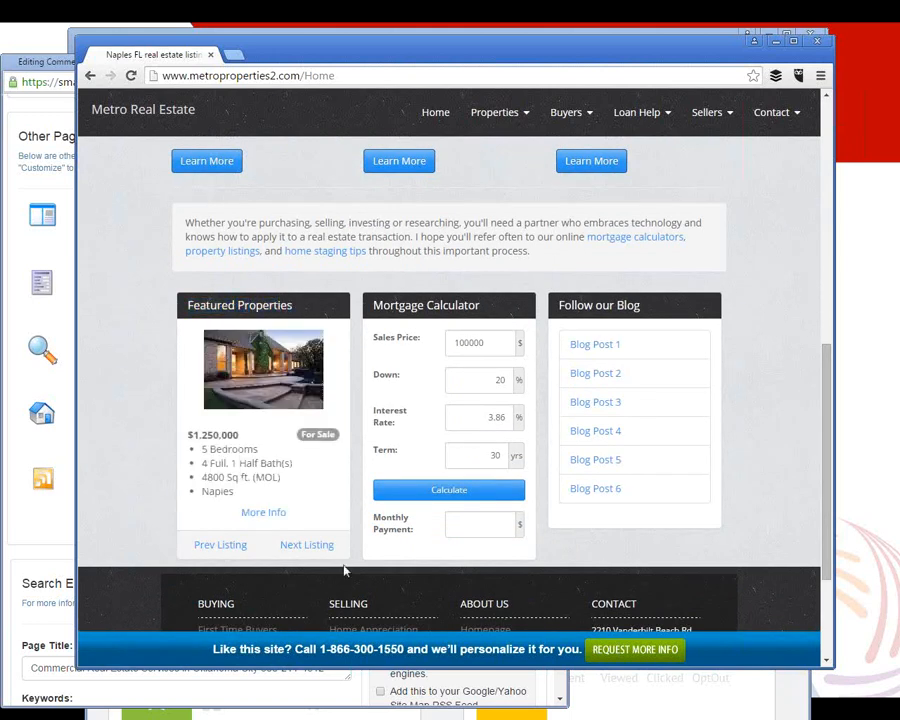
pyautogui.click(325, 545)
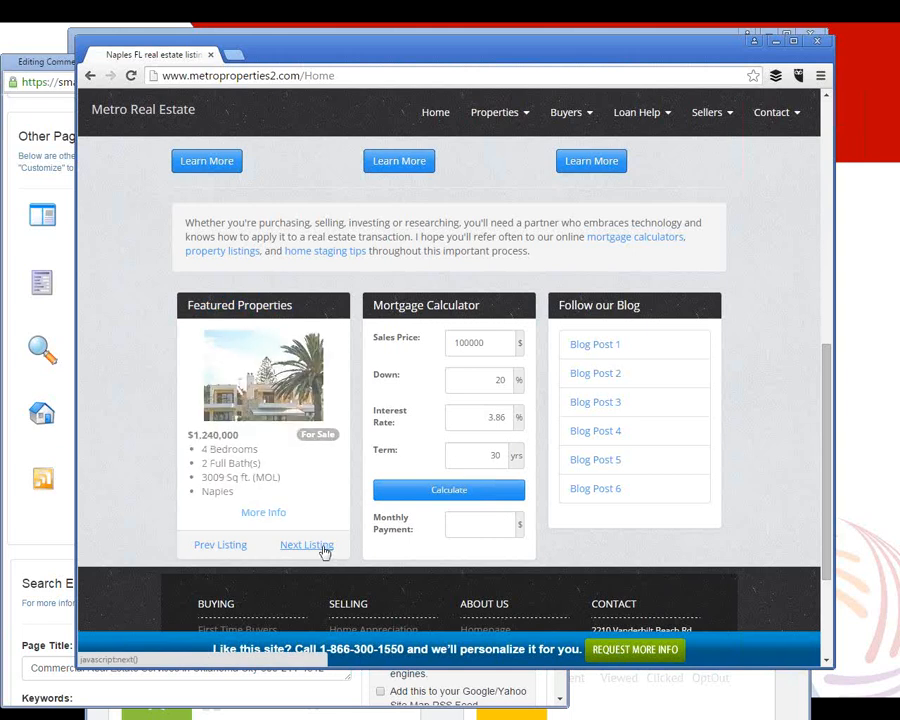
pyautogui.click(325, 550)
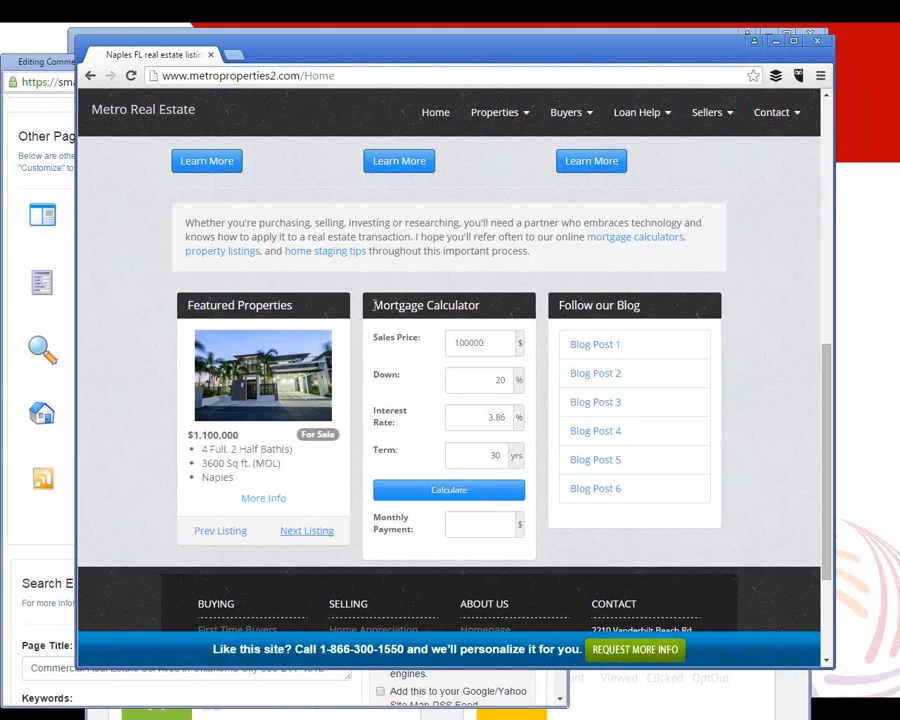
pyautogui.moveTo(374, 305); pyautogui.dragTo(487, 313)
pyautogui.moveTo(641, 305); pyautogui.dragTo(557, 305)
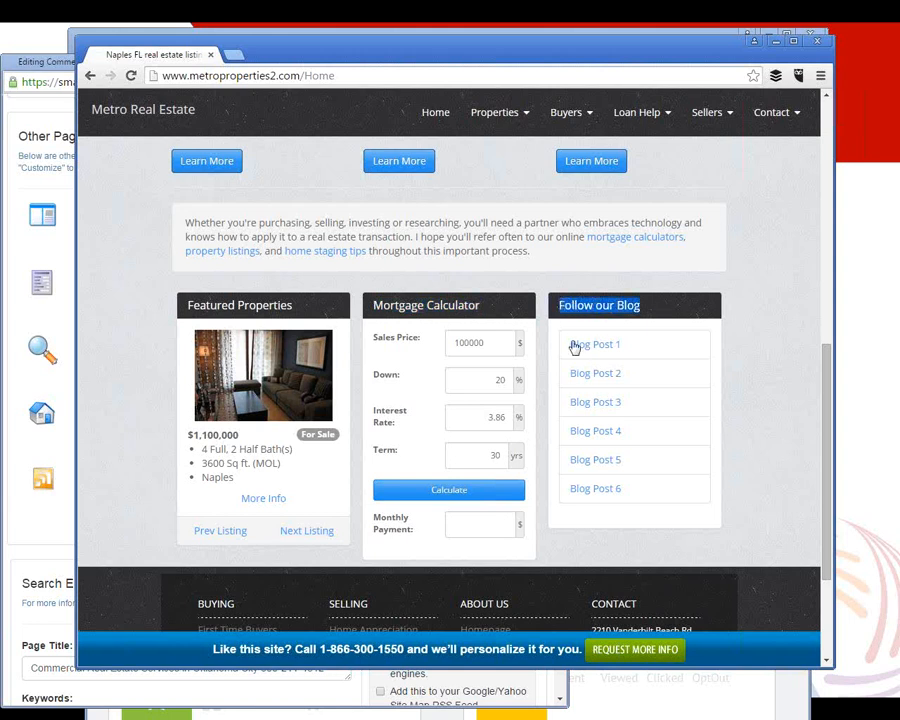
pyautogui.click(818, 45)
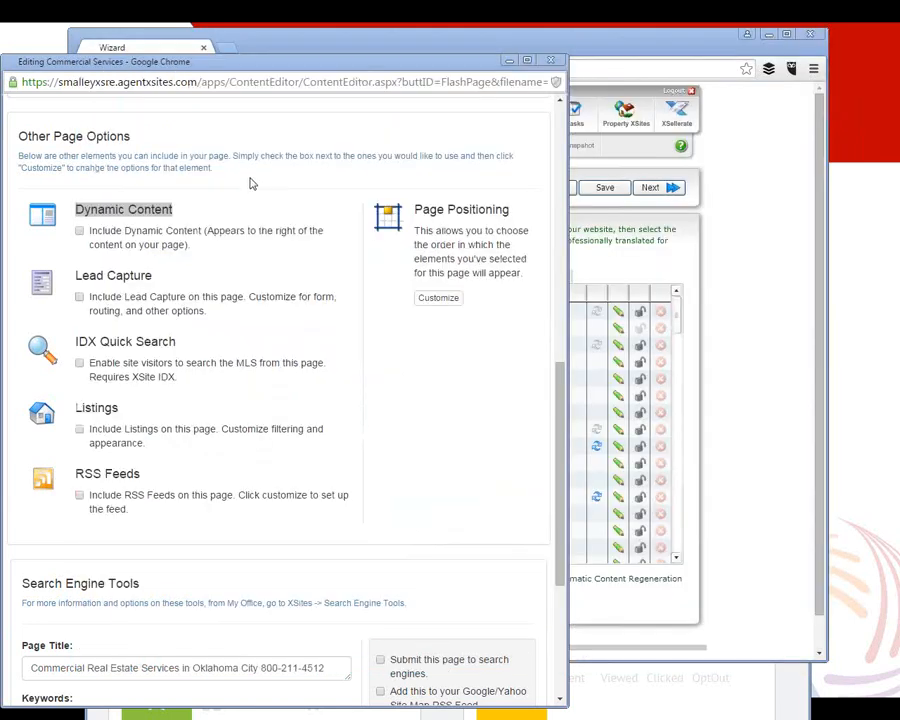
# Step: Include Dynamic Content on the Commercial Services page and open its customization options
pyautogui.click(220, 199)
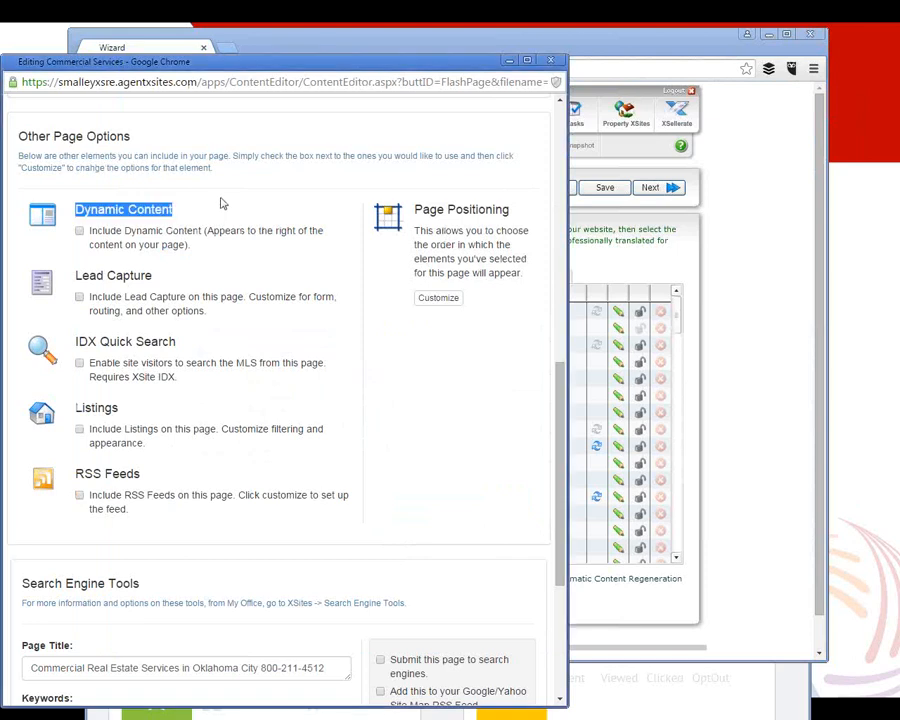
pyautogui.click(80, 232)
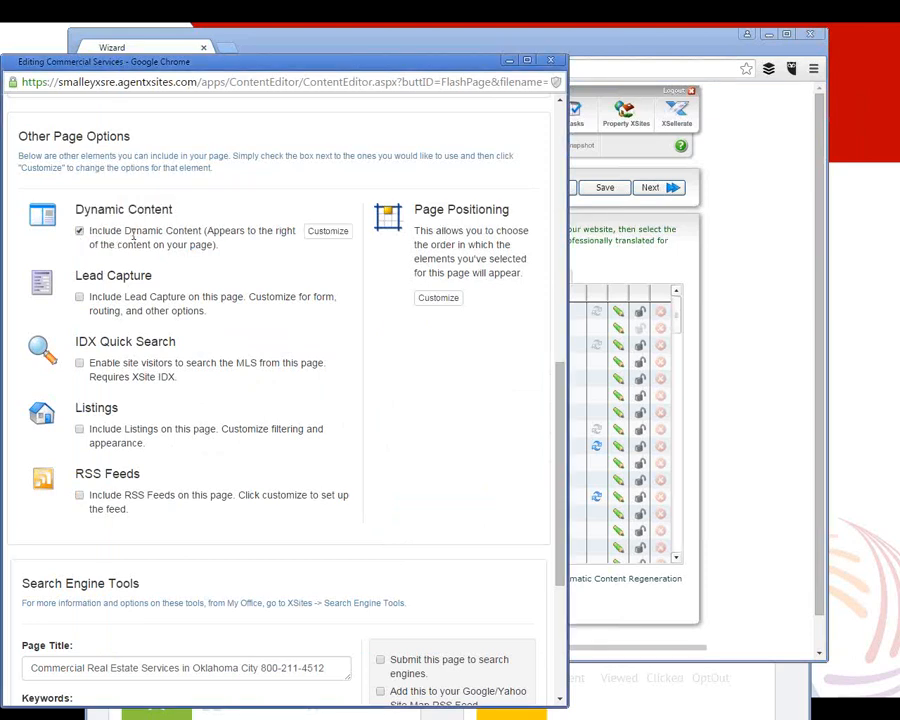
pyautogui.click(330, 233)
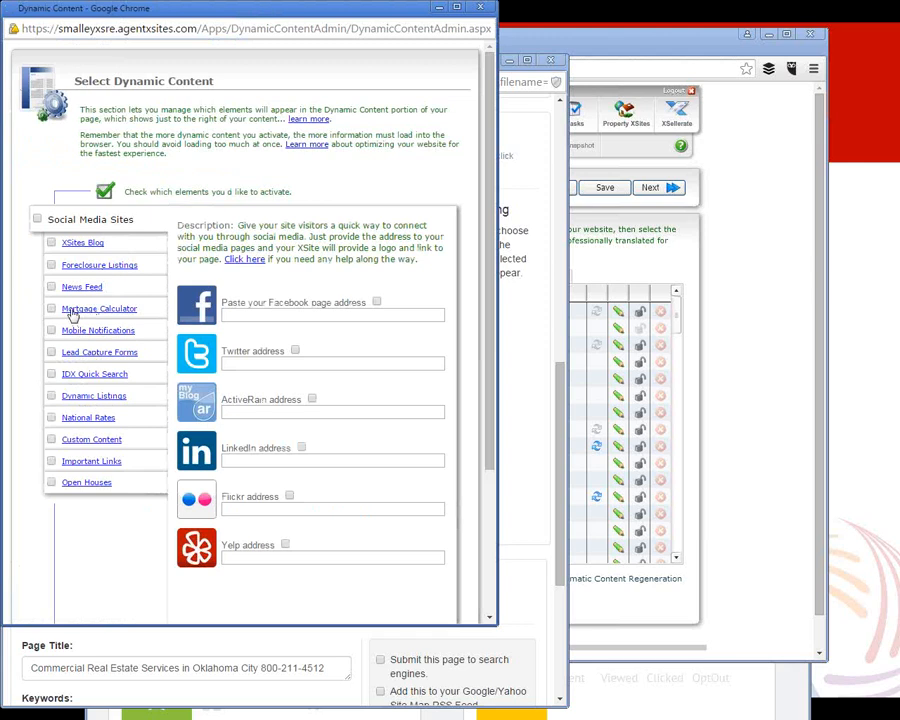
# Step: Activate the XSites Blog element with the section title "Latest Blog Posts", 5 displayed posts and a button to subscribe to the blog
pyautogui.click(78, 245)
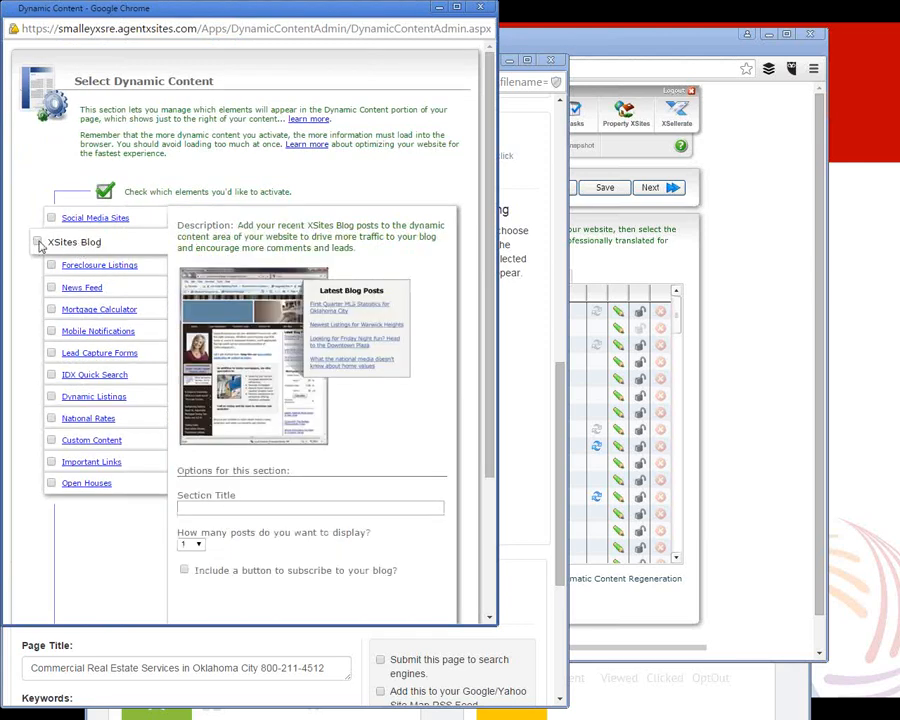
pyautogui.click(38, 243)
pyautogui.click(218, 508)
pyautogui.write('Latest Blog Po')
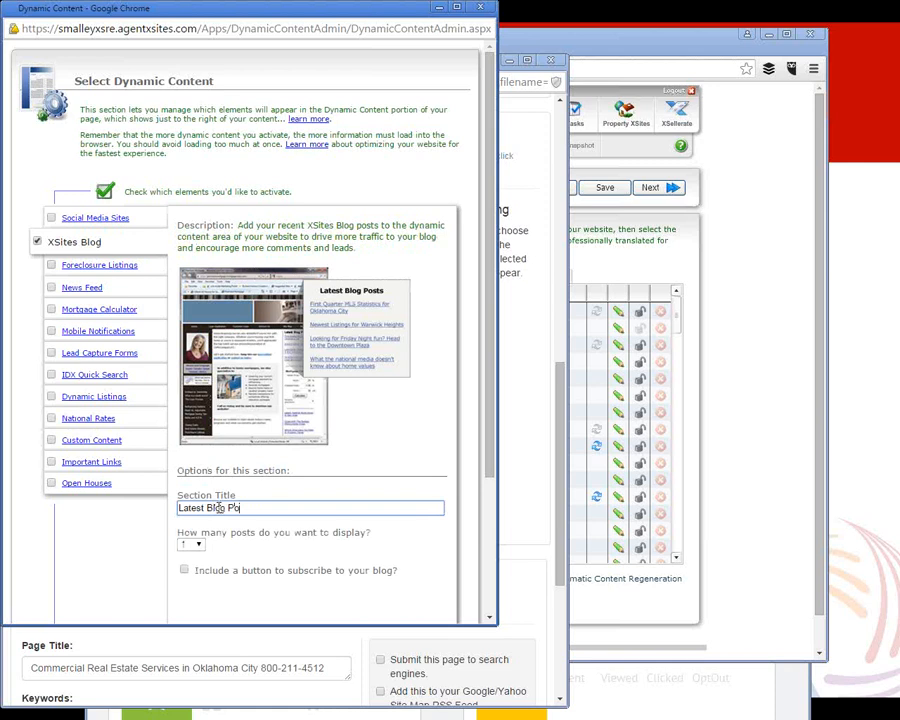
pyautogui.write('sts.')
pyautogui.click(191, 544)
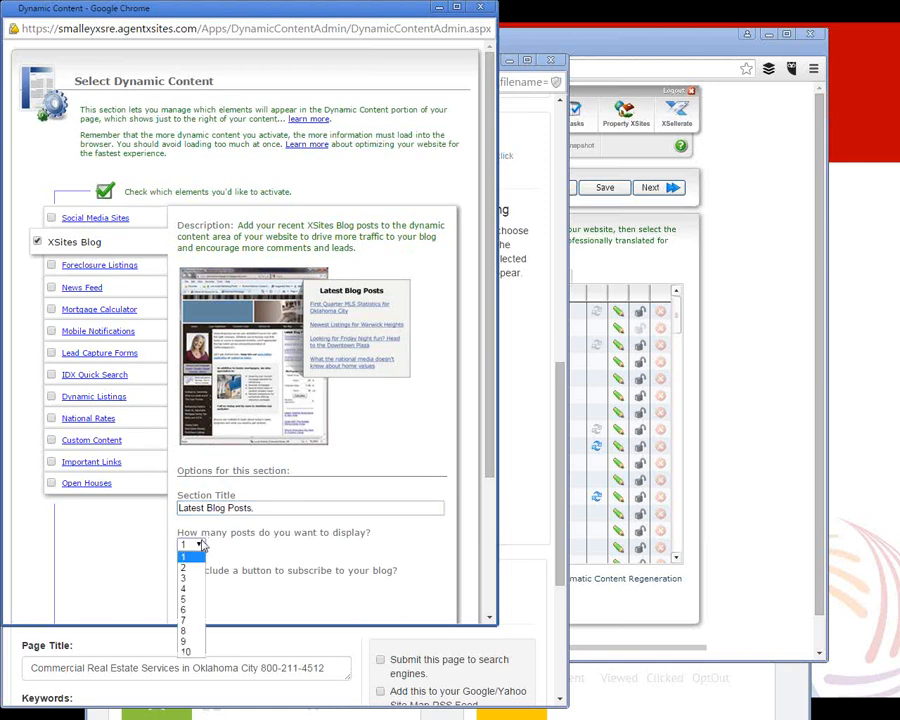
pyautogui.click(190, 600)
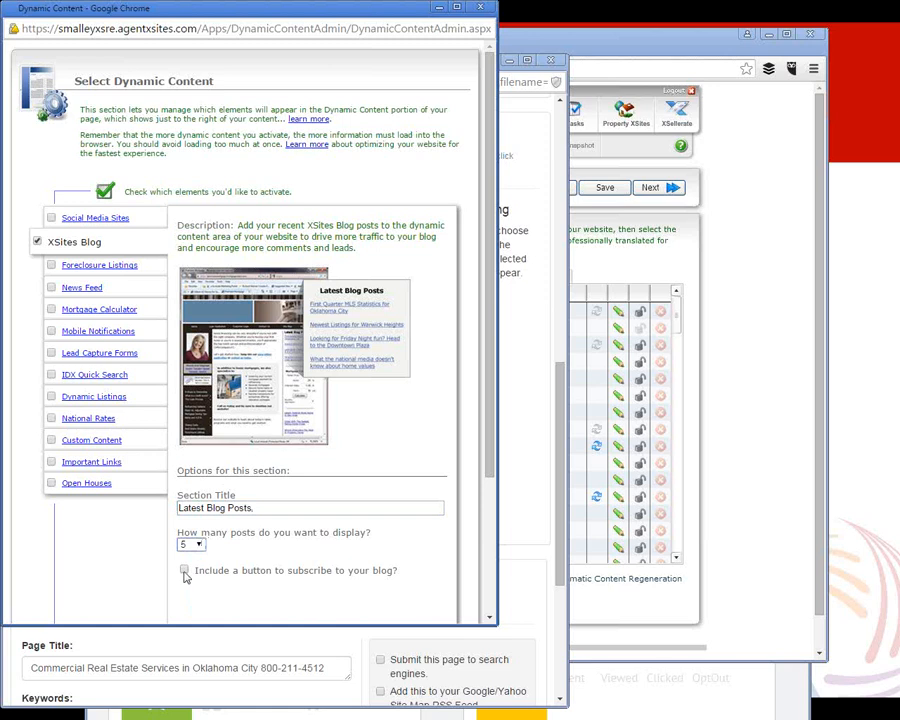
pyautogui.click(184, 571)
# Step: Activate the Dynamic Listings and Mortgage Calculator elements, save the dynamic content changes, and review the components beside the page content
pyautogui.click(97, 397)
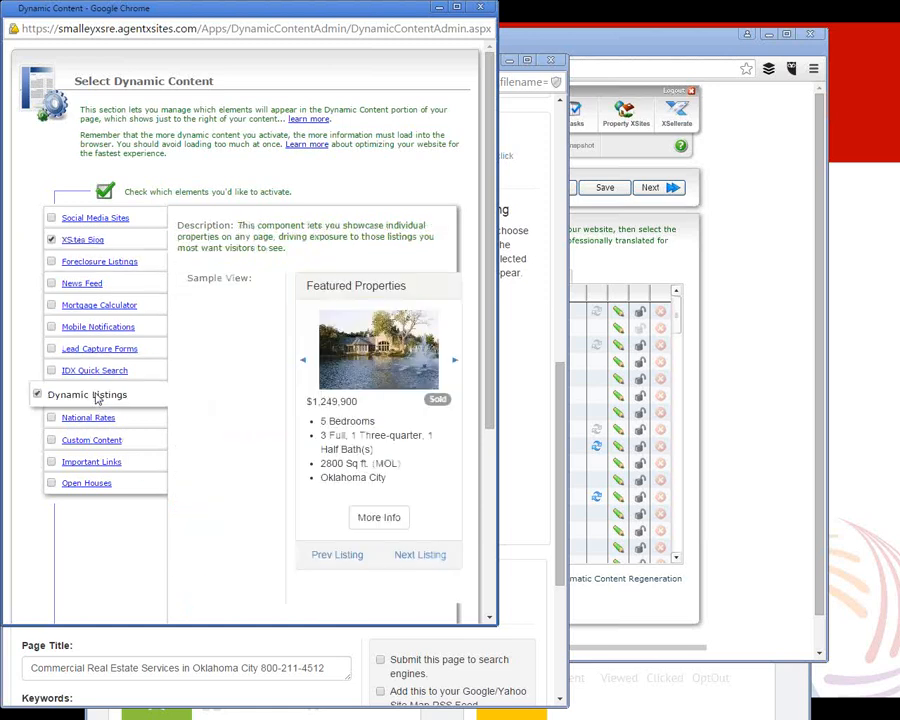
pyautogui.click(124, 309)
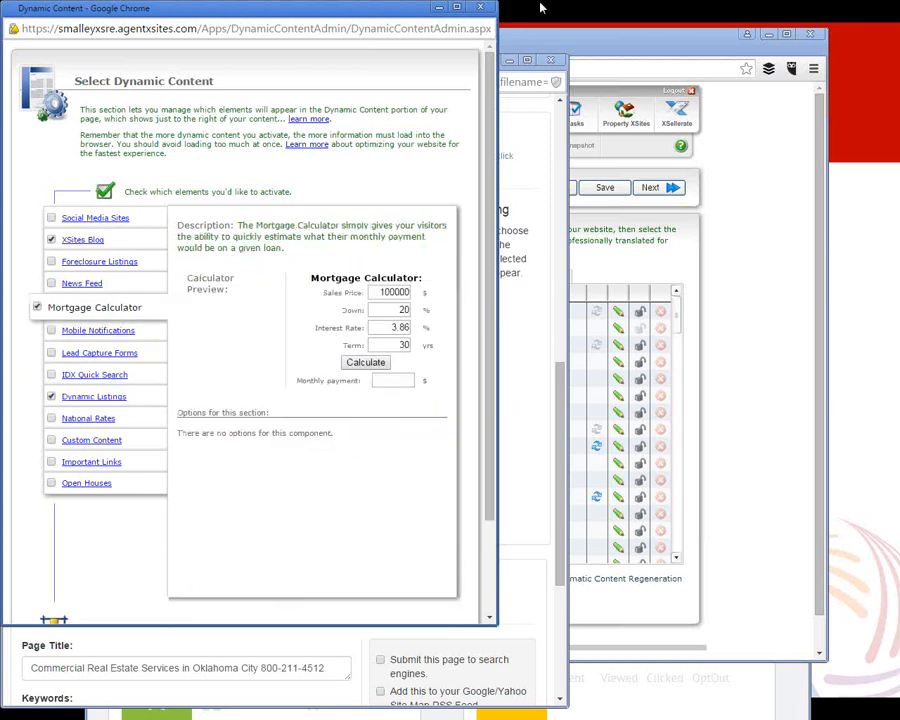
pyautogui.scroll(-1, 424, 371)
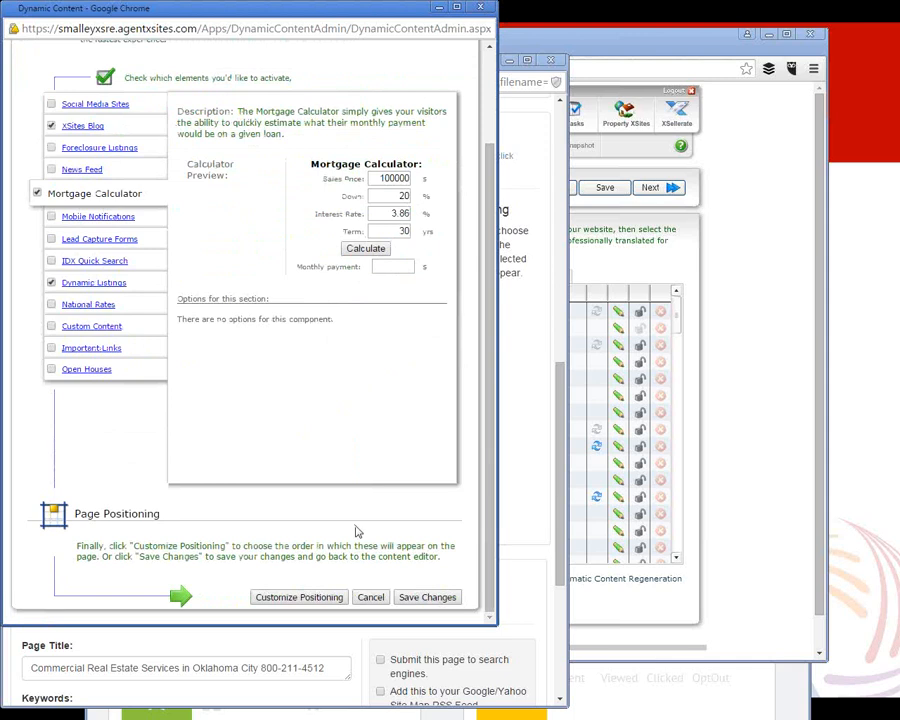
pyautogui.click(418, 598)
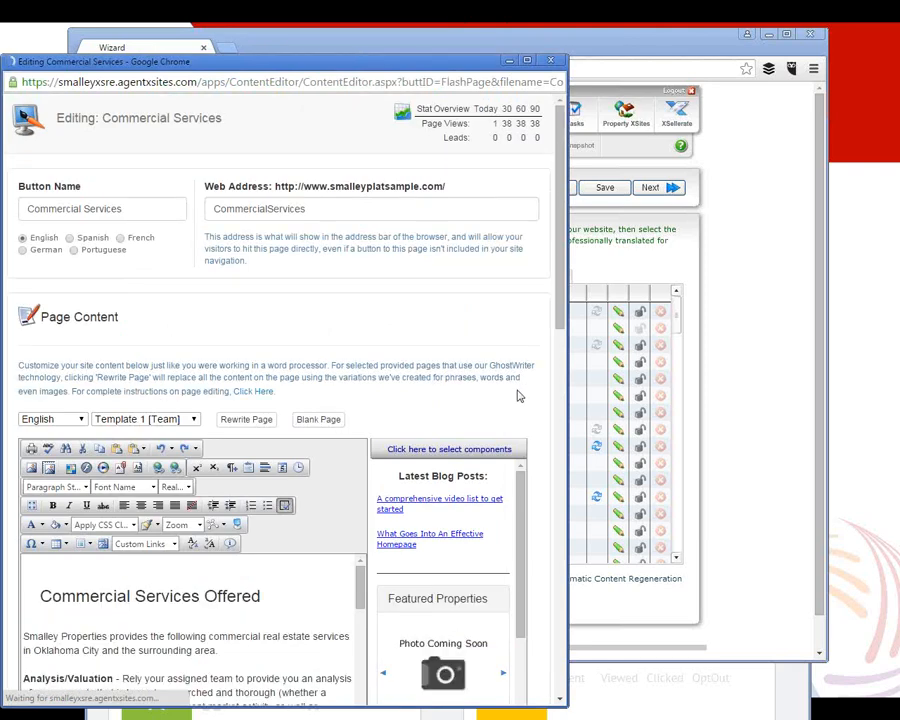
pyautogui.scroll(-3, 526, 387)
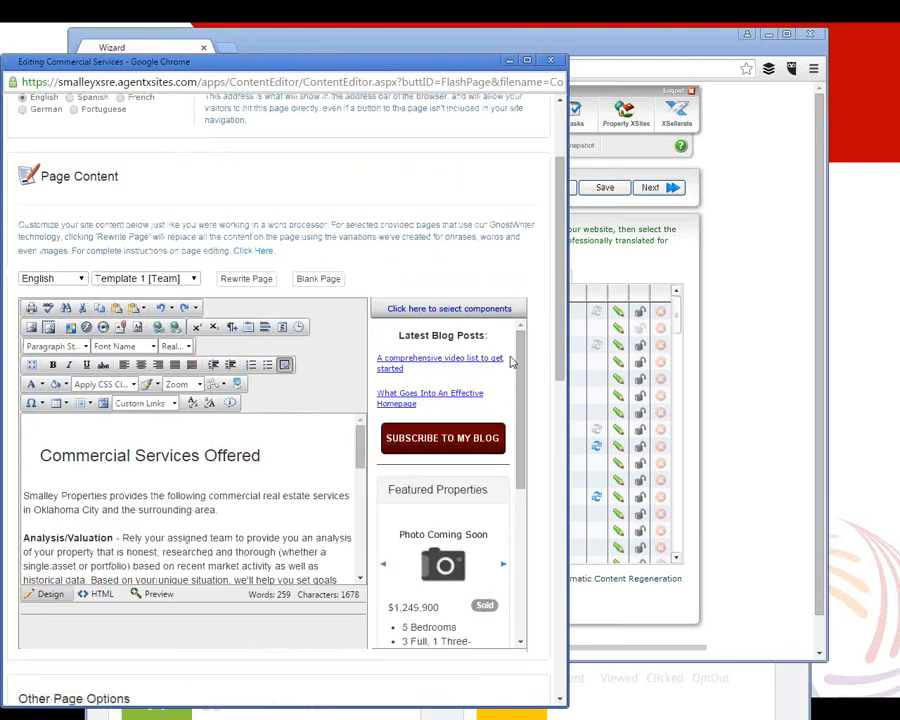
pyautogui.moveTo(522, 361); pyautogui.dragTo(535, 487)
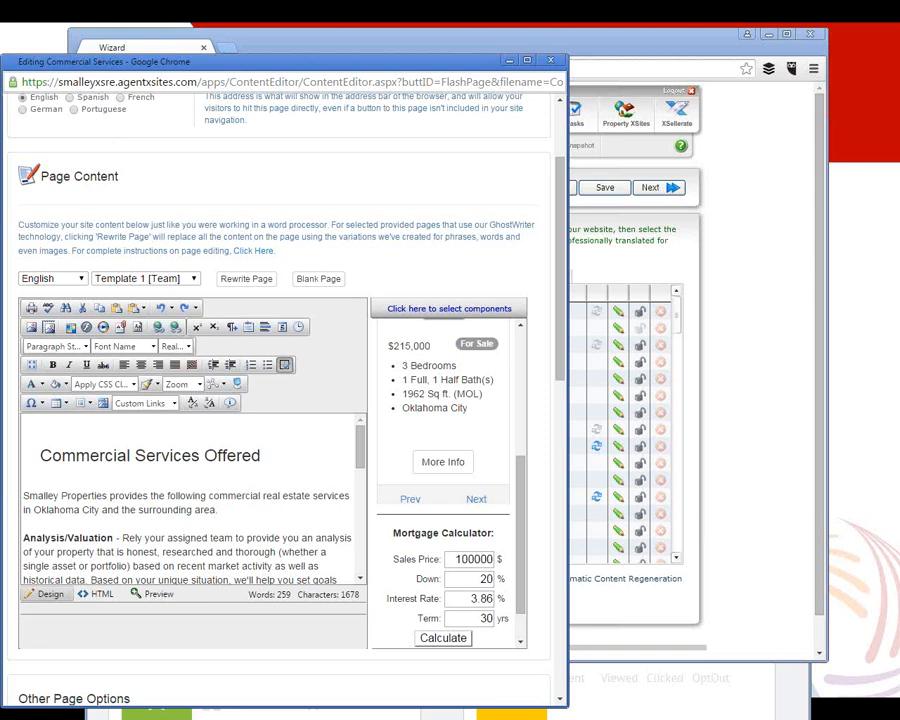
pyautogui.hotkey('alt', 'Tab')
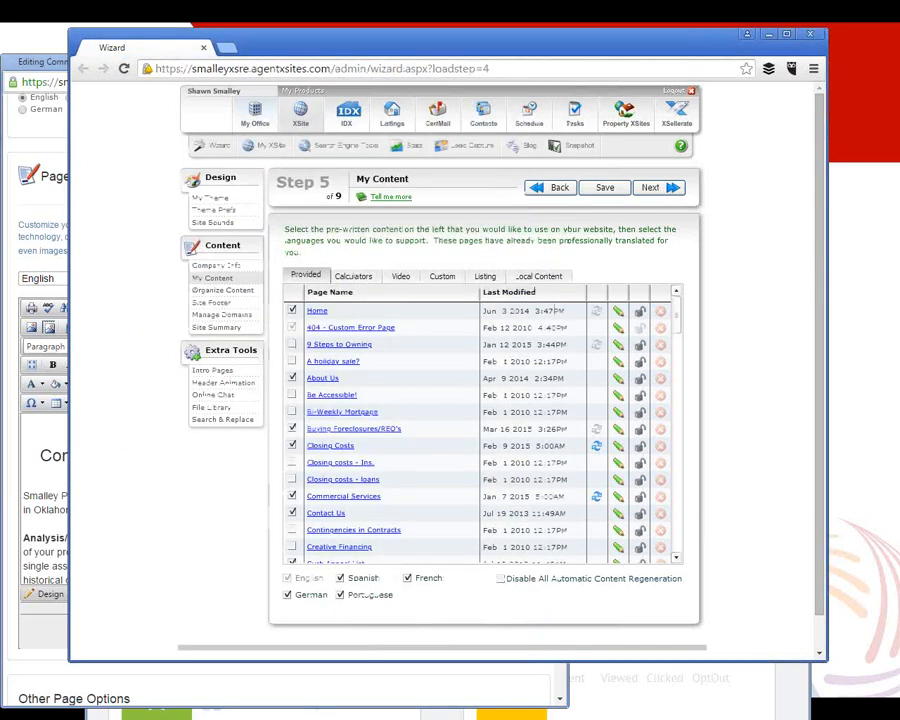
pyautogui.click(227, 47)
pyautogui.write('w')
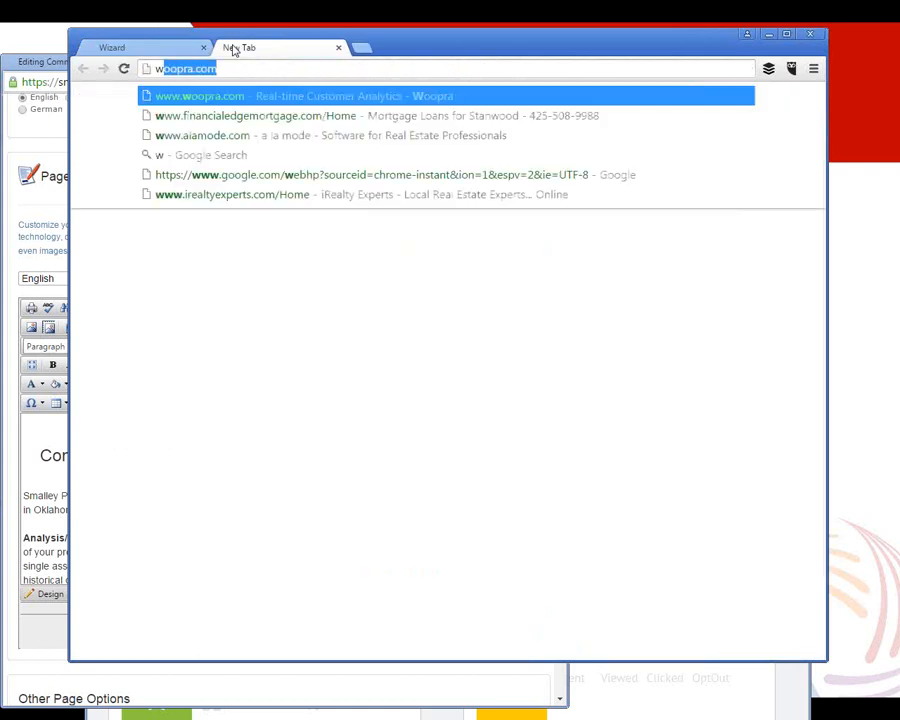
pyautogui.write('ww.metr')
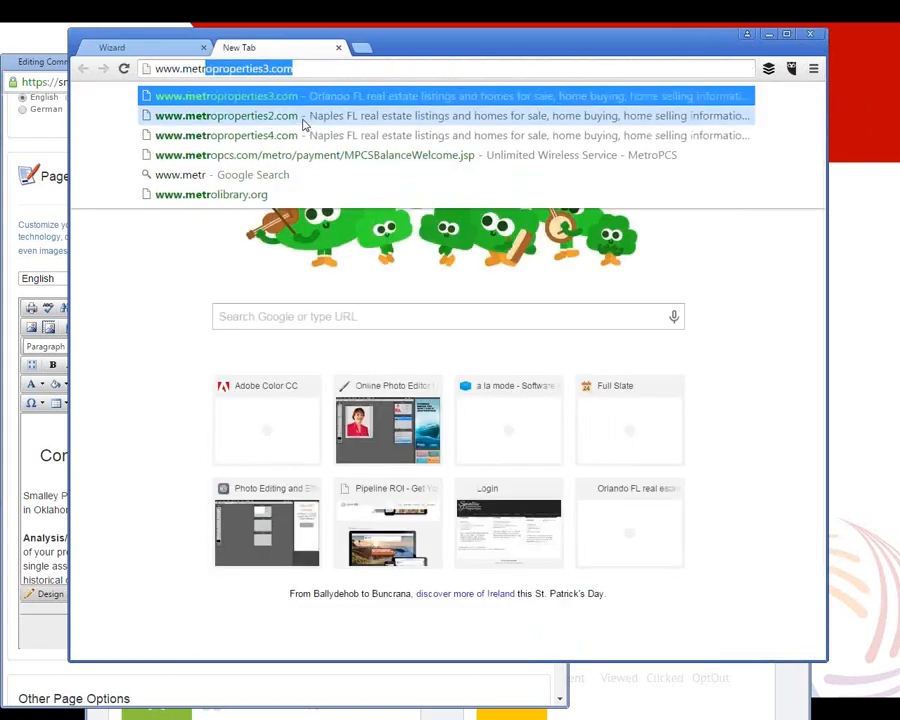
pyautogui.click(304, 117)
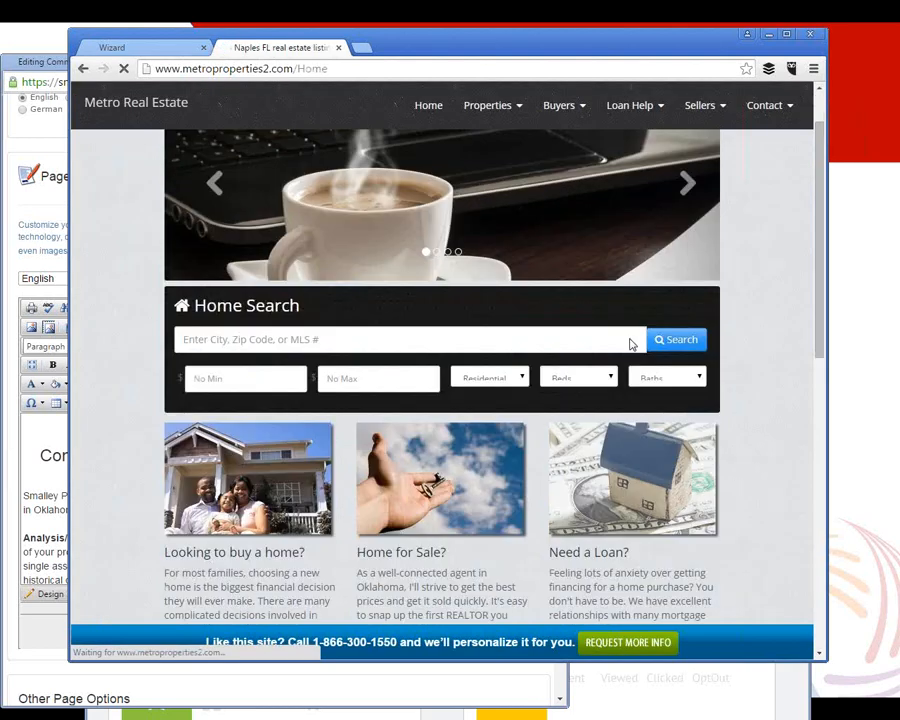
pyautogui.scroll(-5, 630, 344)
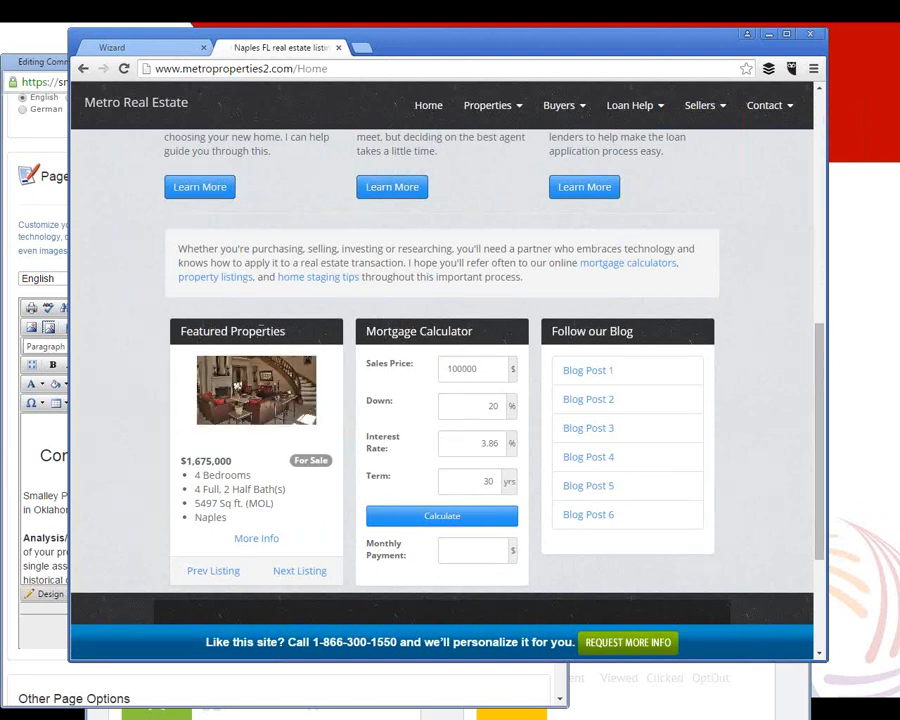
pyautogui.click(338, 48)
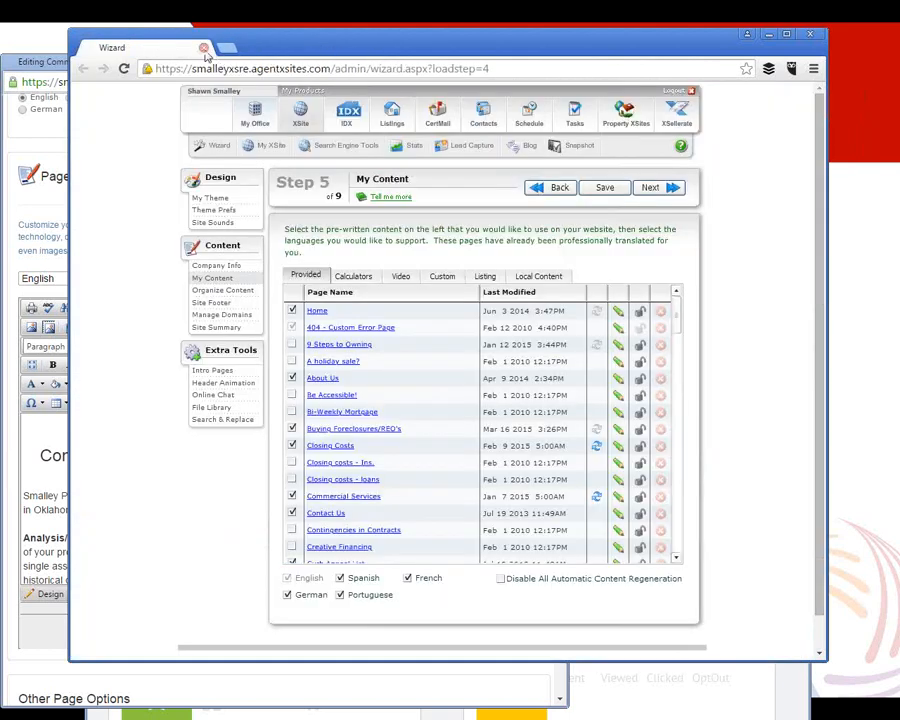
# Step: Look through the provided content pages, return to the Commercial Services editor and examine its Dynamic Content and Lead Capture options
pyautogui.scroll(-1, 680, 330)
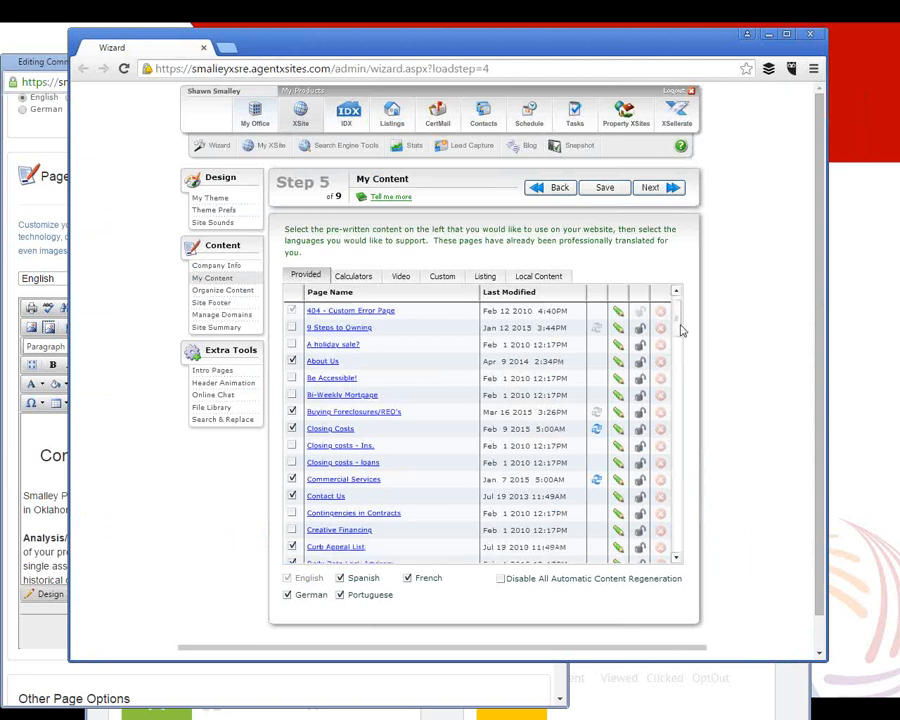
pyautogui.scroll(-3, 680, 332)
pyautogui.scroll(4, 680, 334)
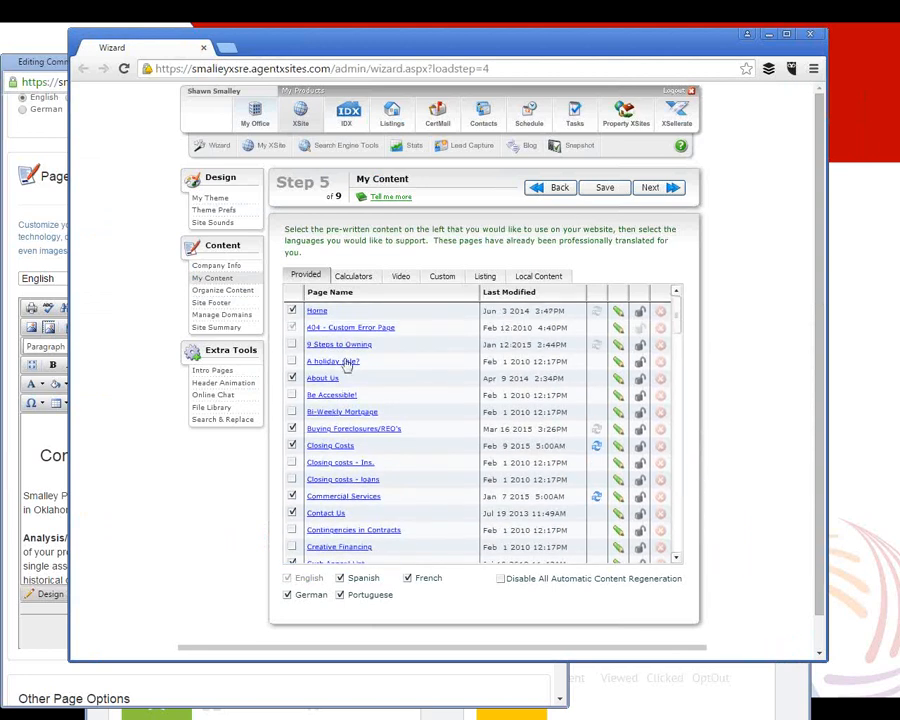
pyautogui.click(37, 215)
pyautogui.scroll(-4, 498, 450)
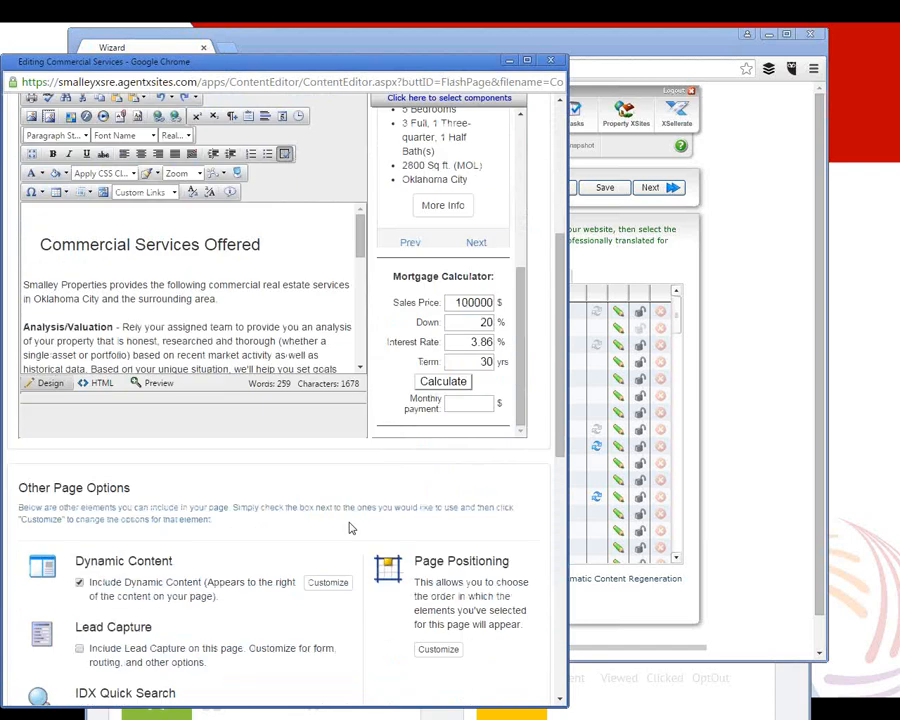
pyautogui.scroll(-1, 350, 528)
pyautogui.tripleClick(131, 490)
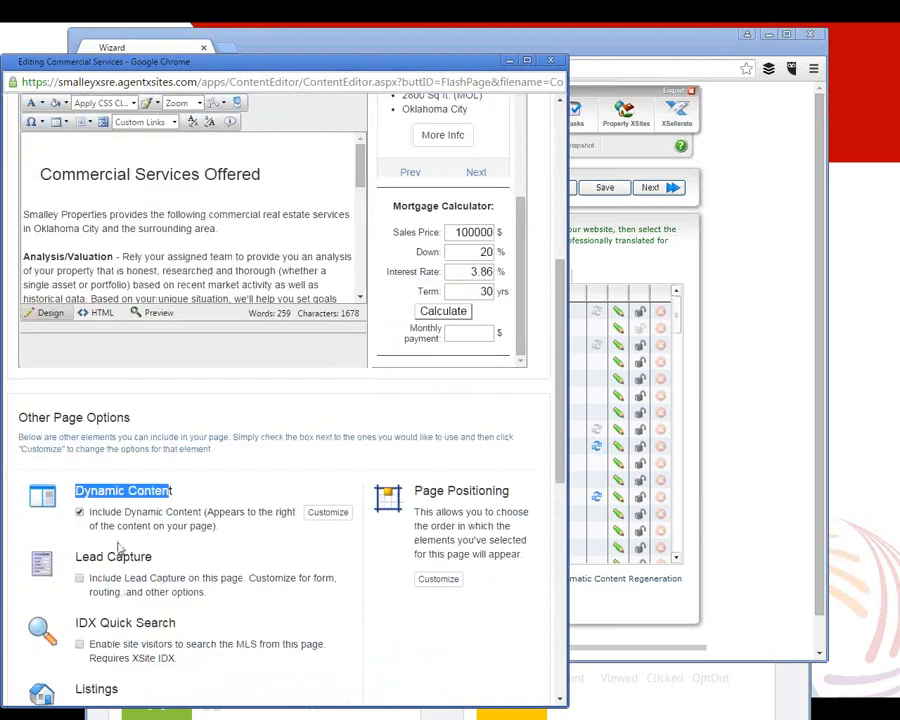
pyautogui.moveTo(74, 556); pyautogui.dragTo(153, 560)
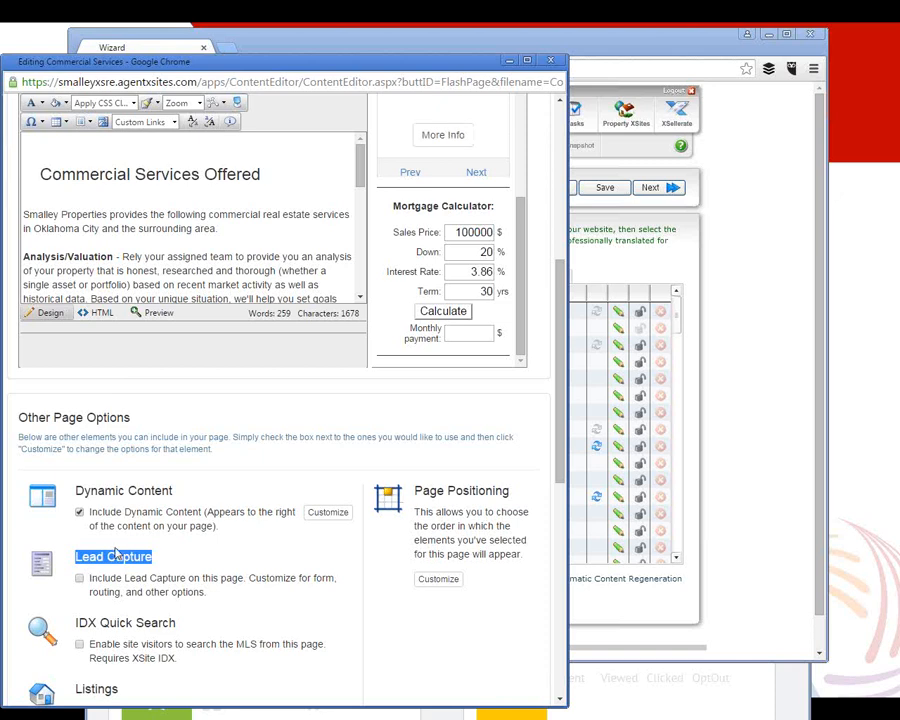
pyautogui.scroll(-1, 100, 560)
pyautogui.scroll(-1, 118, 545)
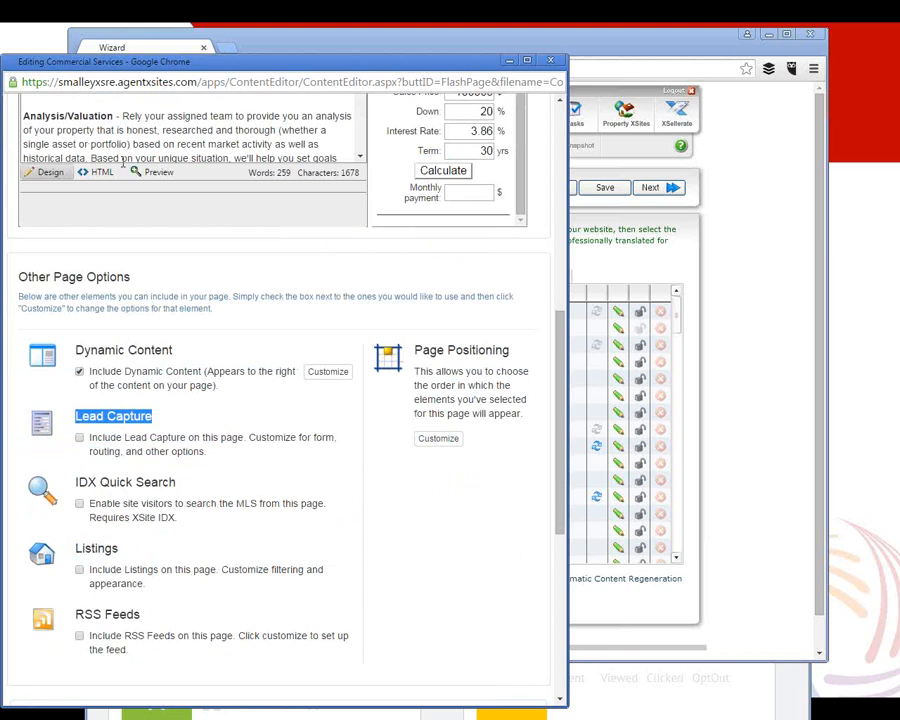
pyautogui.scroll(3, 153, 236)
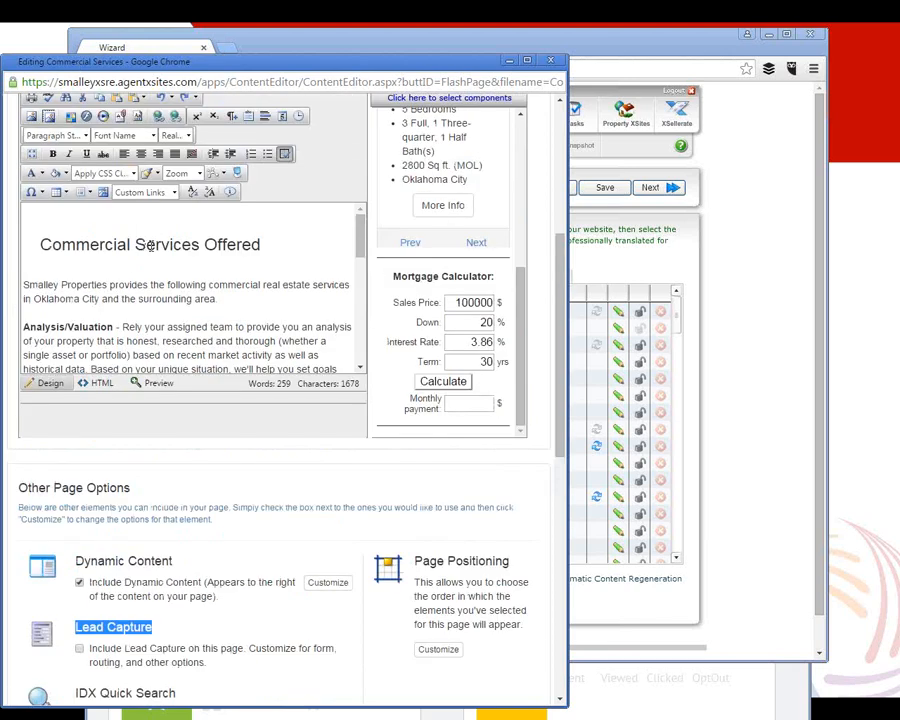
# Step: Include Listings on the Commercial Services page and customize its filter to the Commercial property type
pyautogui.scroll(-2, 221, 524)
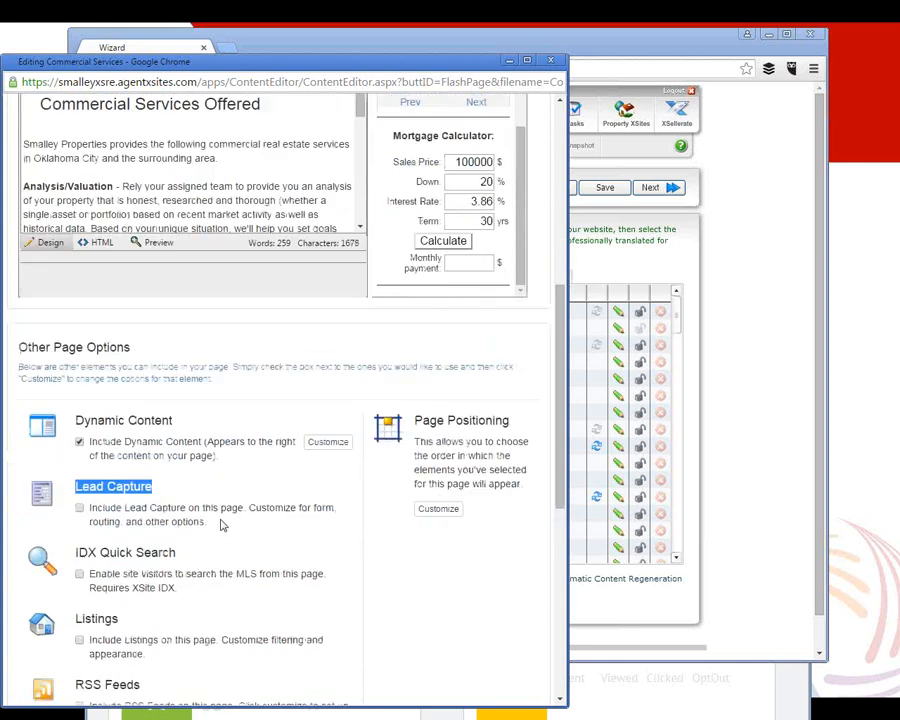
pyautogui.scroll(-1, 221, 524)
pyautogui.click(80, 571)
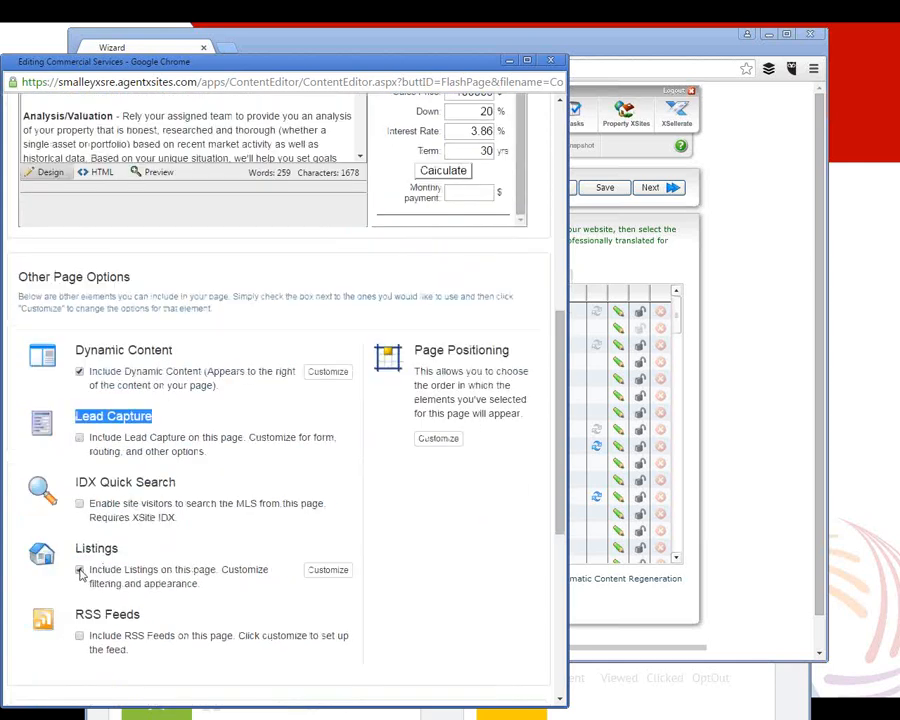
pyautogui.click(327, 570)
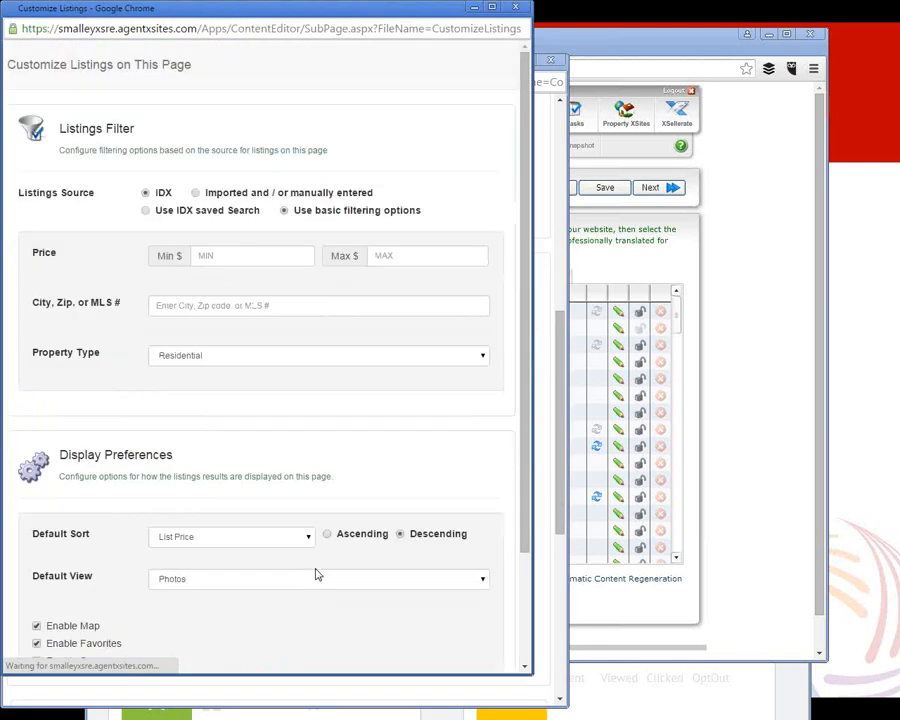
pyautogui.click(238, 365)
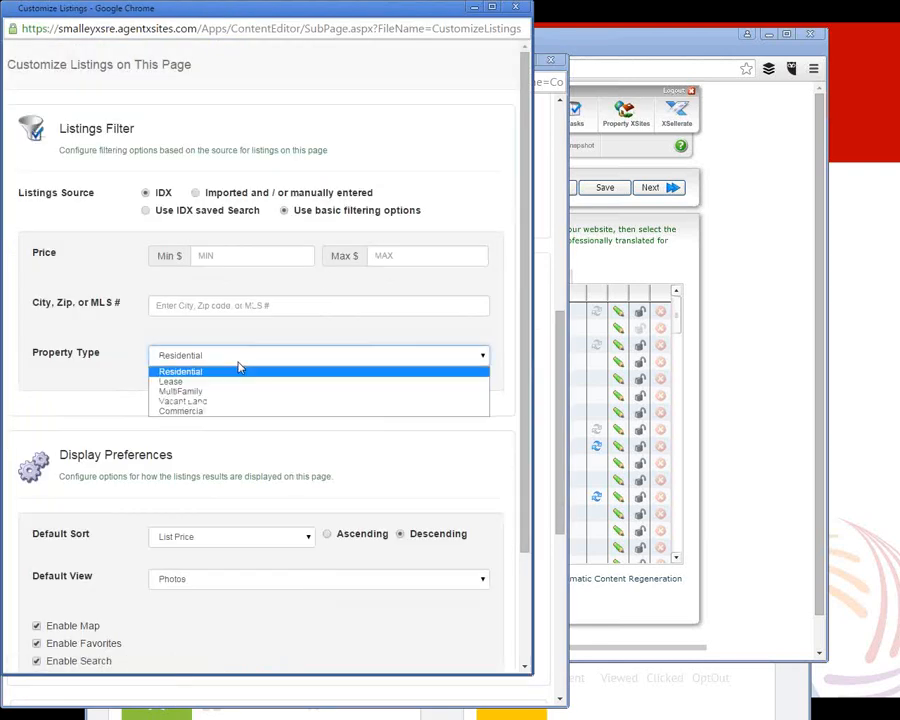
pyautogui.click(210, 412)
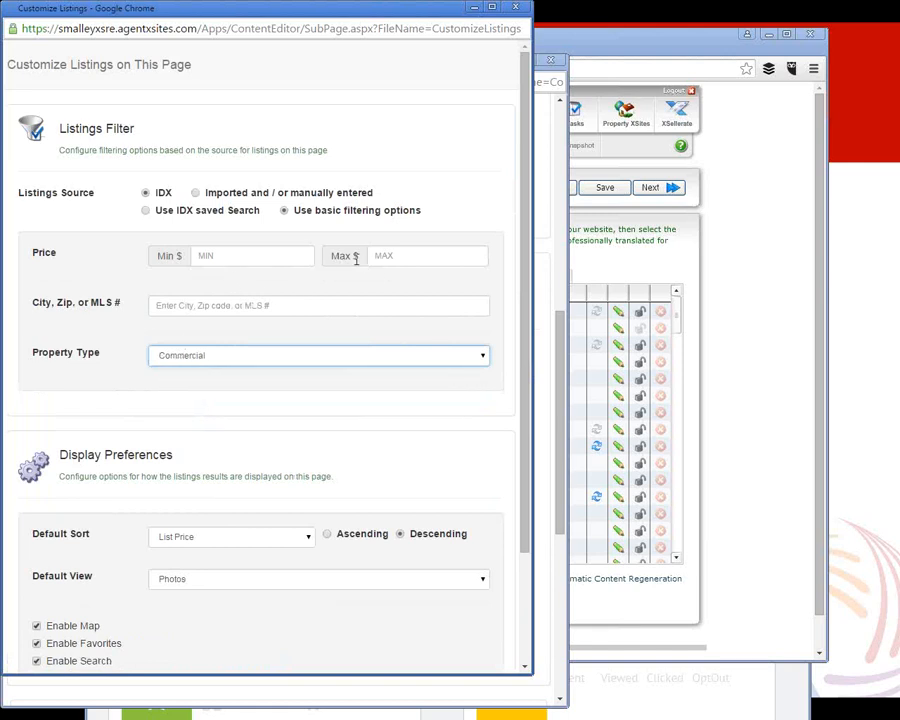
# Step: Compare the IDX listings source with the imported and/or manually entered source, and close the listings customization without saving
pyautogui.click(162, 196)
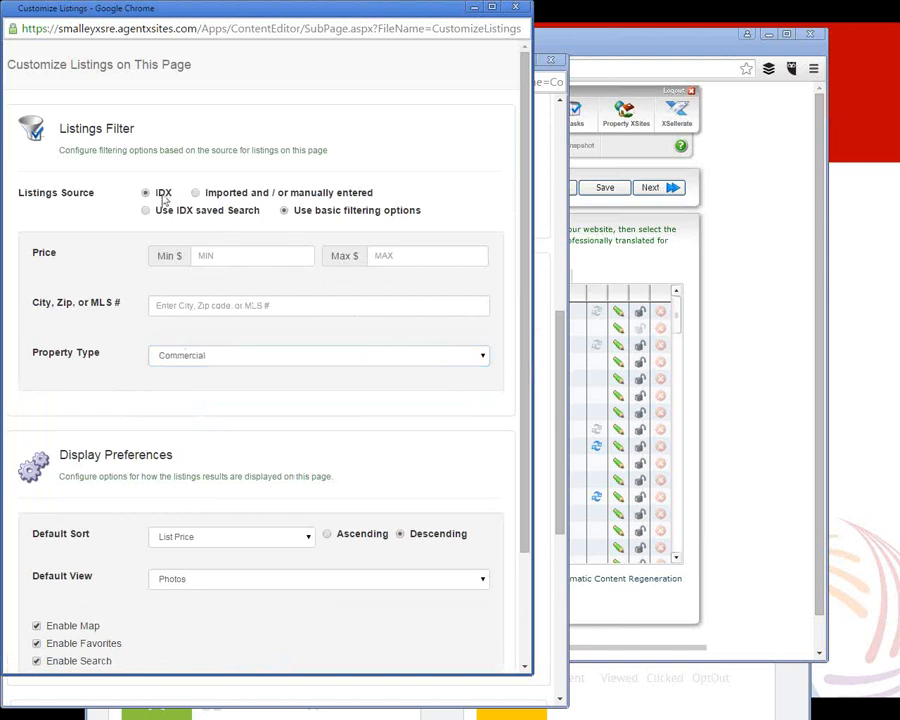
pyautogui.doubleClick(165, 196)
pyautogui.moveTo(230, 197); pyautogui.dragTo(360, 198)
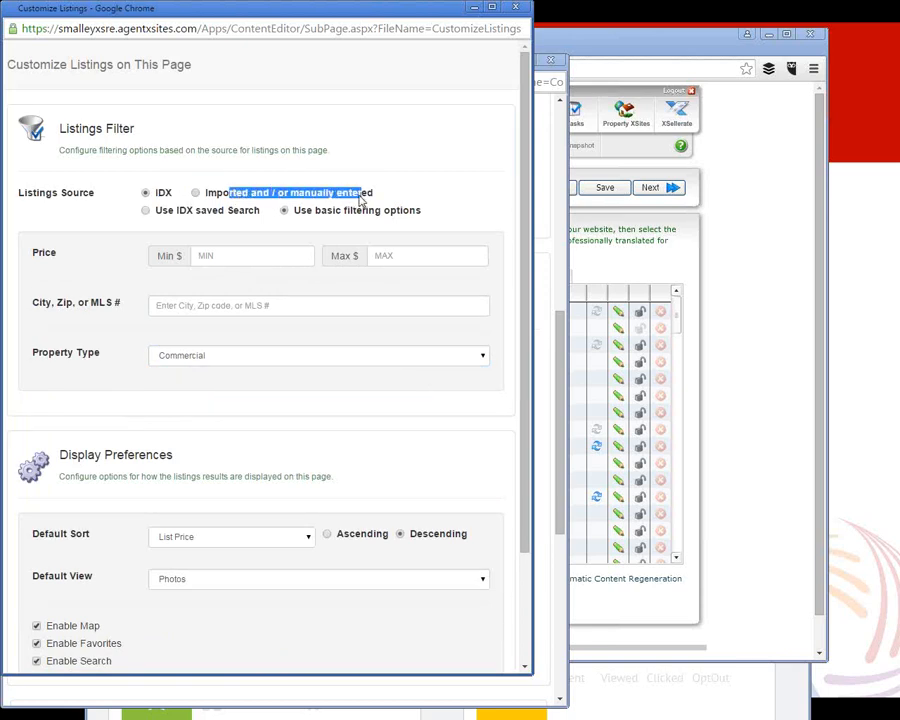
pyautogui.click(196, 194)
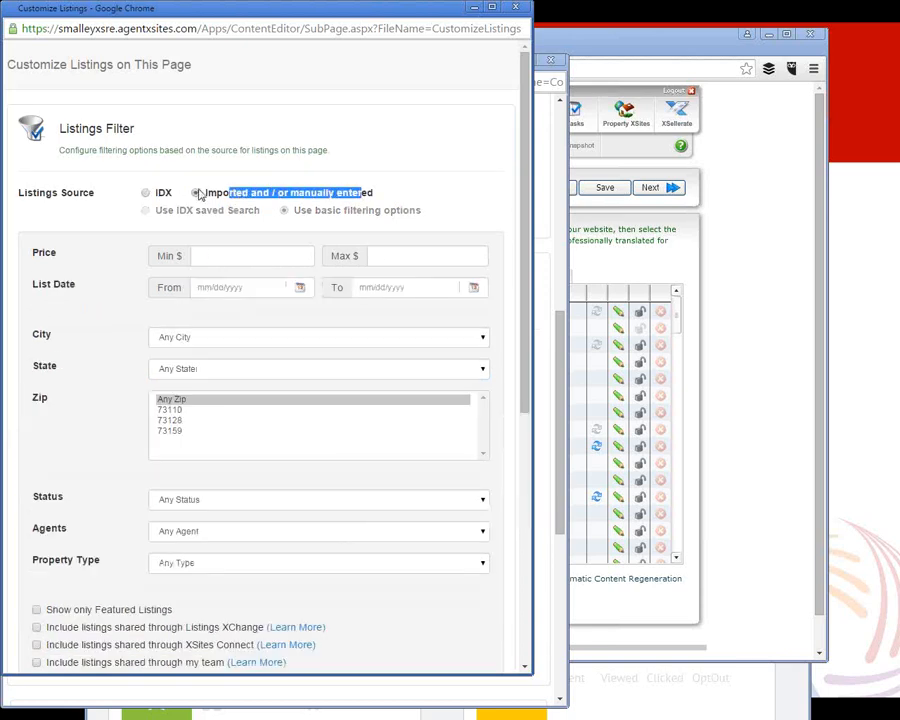
pyautogui.click(147, 194)
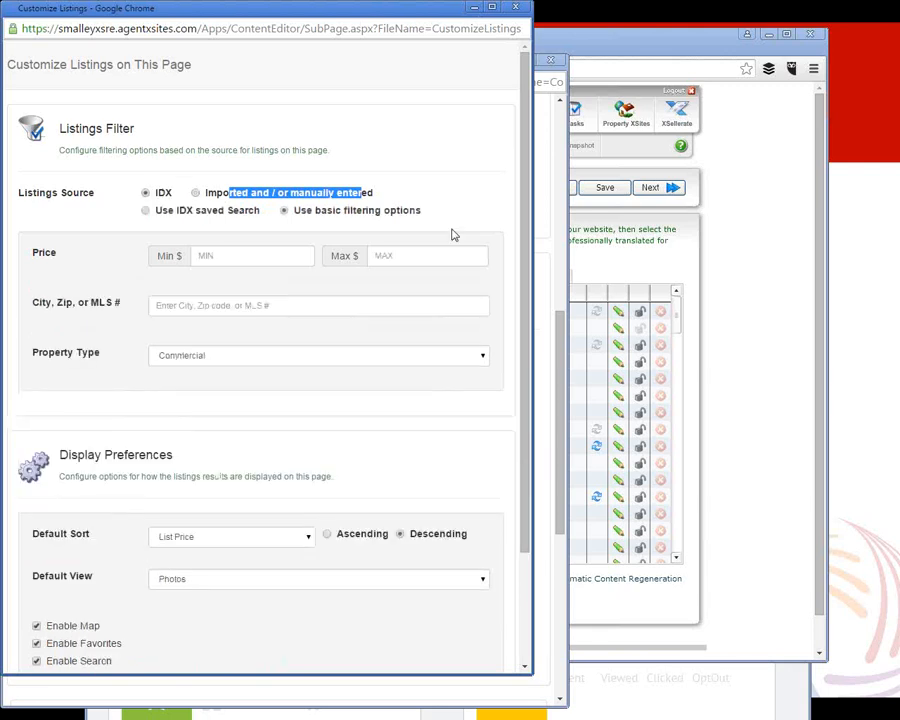
pyautogui.click(517, 9)
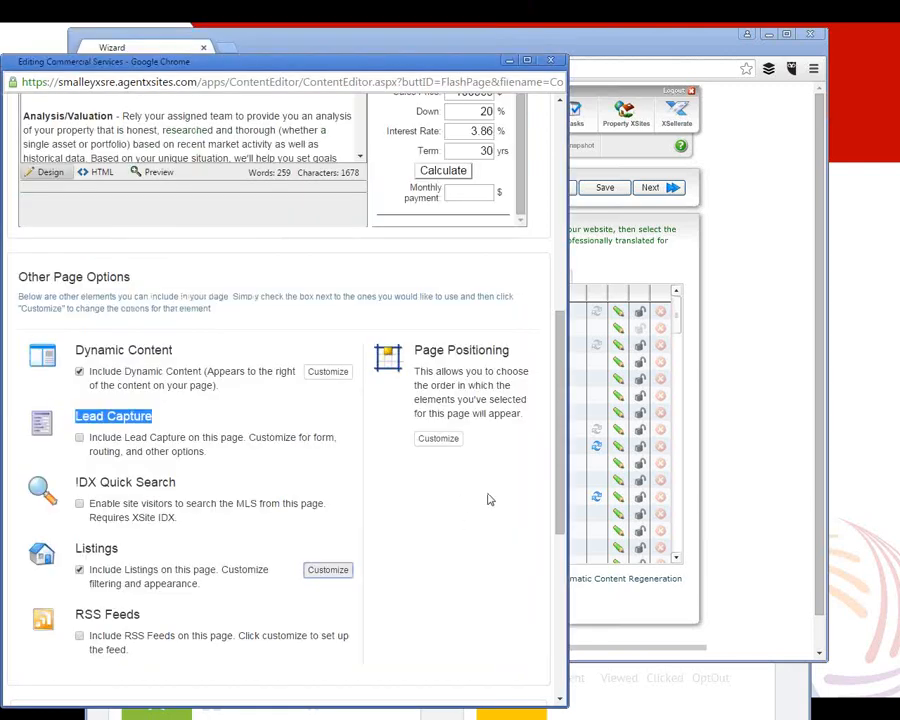
# Step: Examine the page title, keywords and page description under Search Engine Tools, and close the Commercial Services editor without saving
pyautogui.scroll(-3, 458, 528)
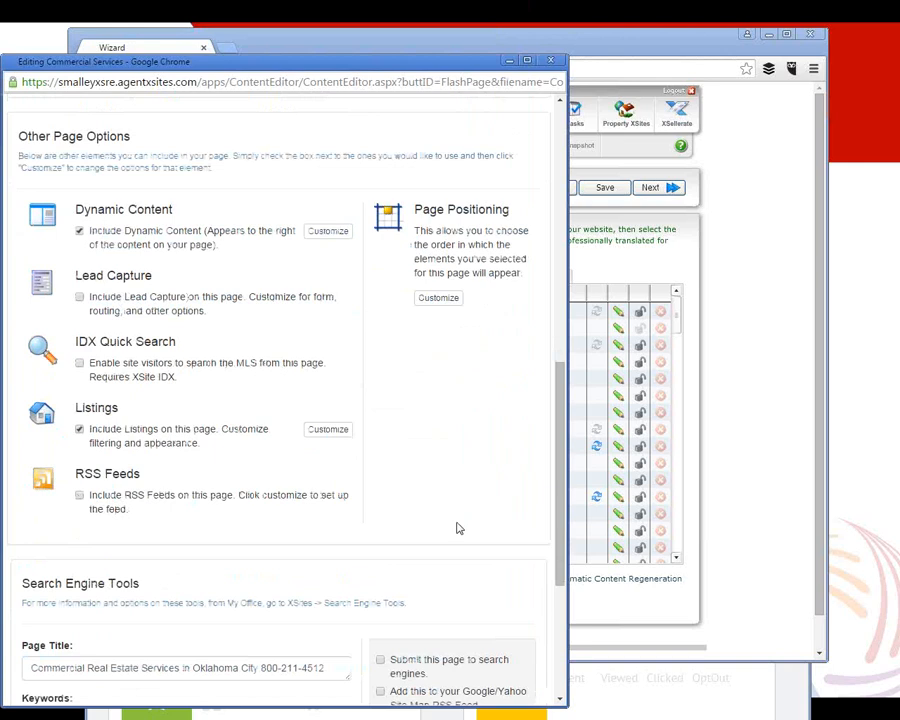
pyautogui.scroll(-6, 458, 528)
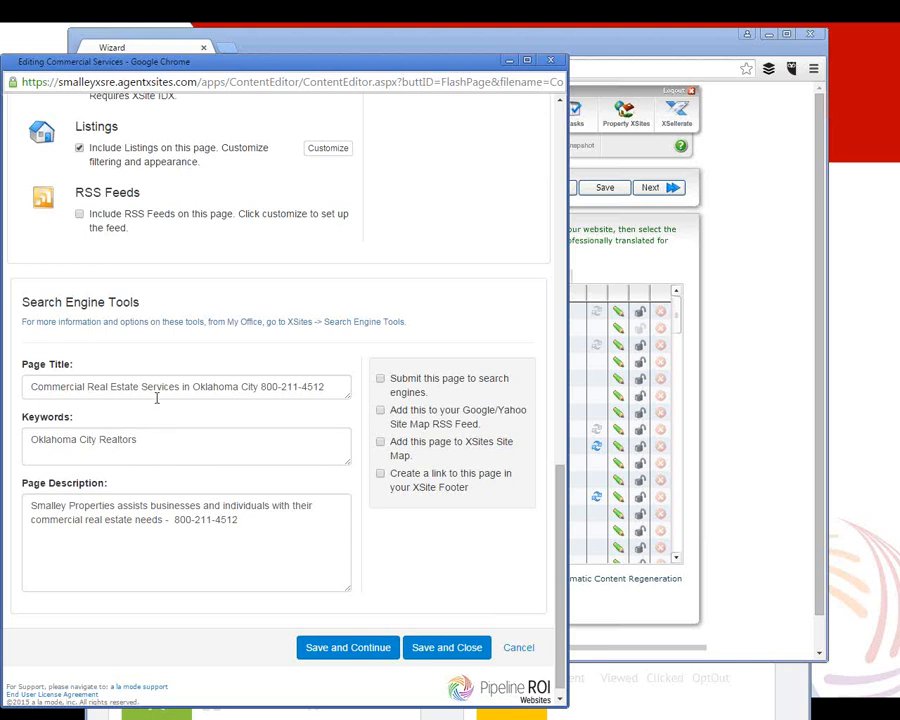
pyautogui.moveTo(32, 386); pyautogui.dragTo(345, 387)
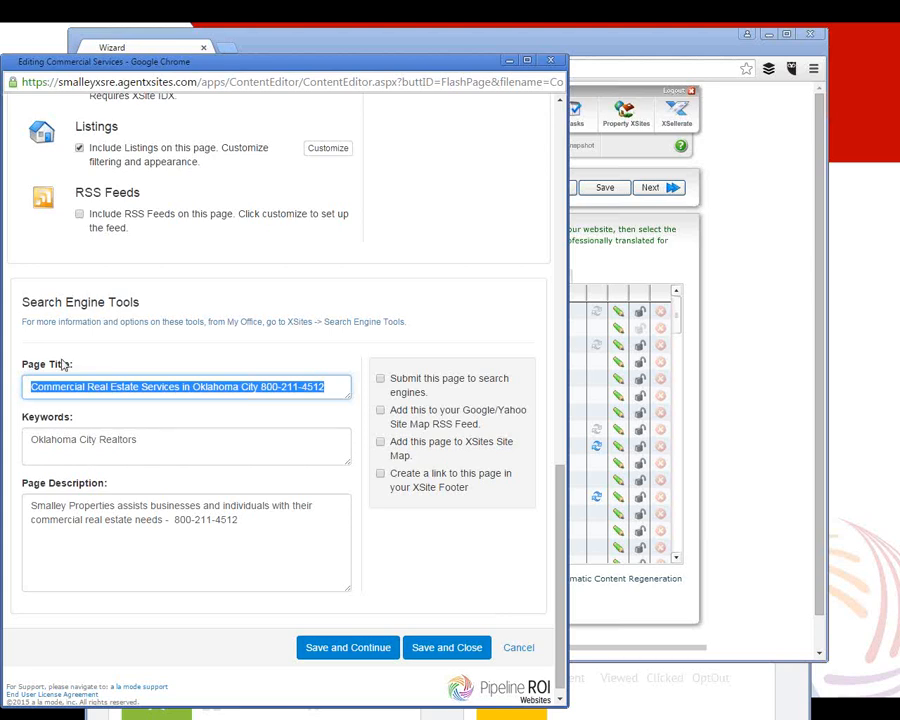
pyautogui.moveTo(257, 528); pyautogui.dragTo(22, 510)
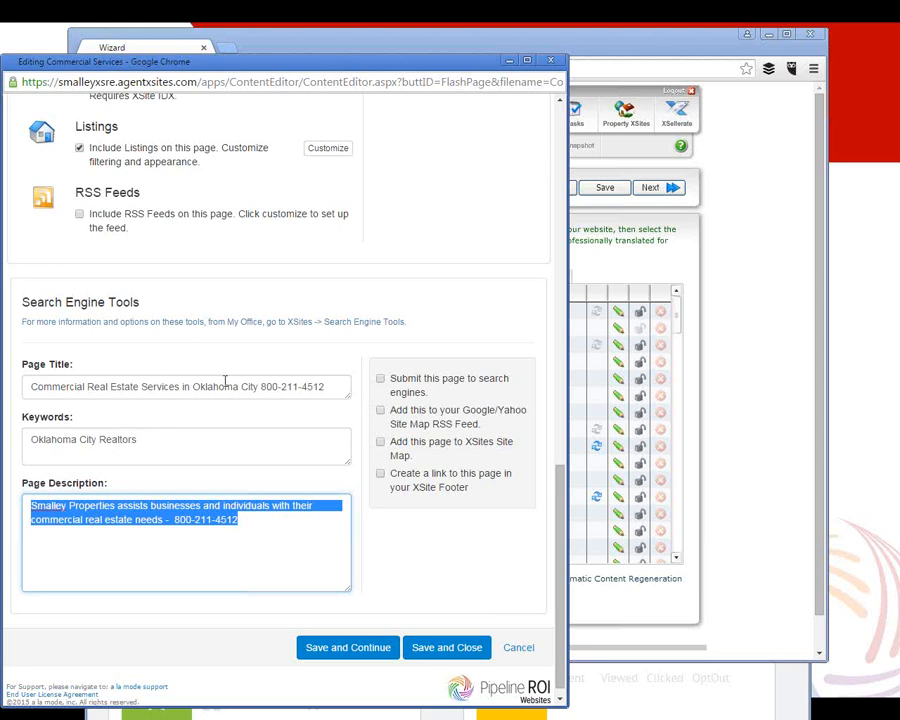
pyautogui.moveTo(141, 382); pyautogui.dragTo(342, 386)
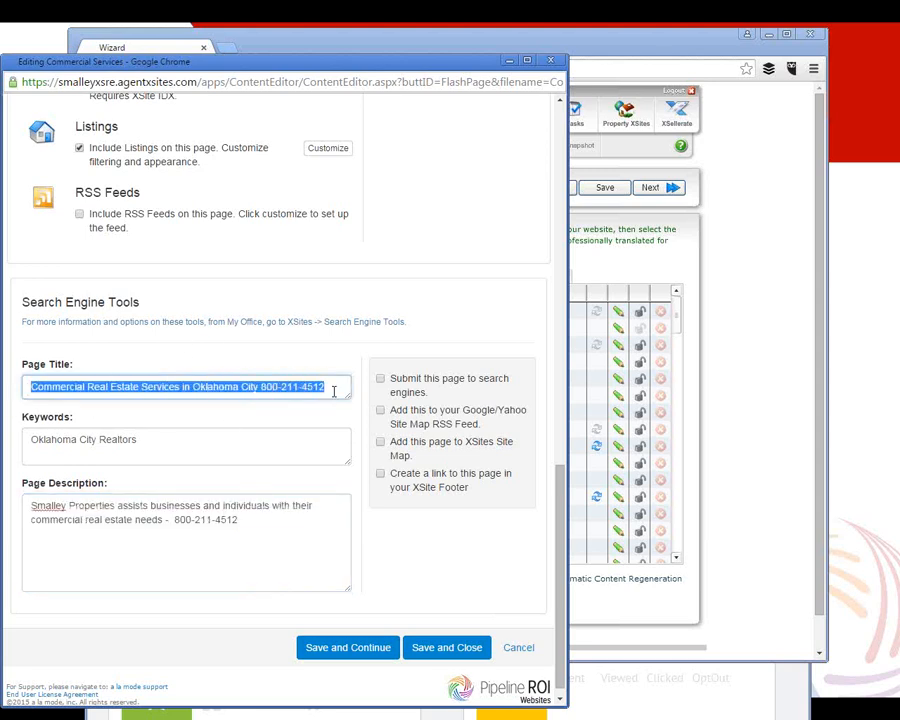
pyautogui.moveTo(254, 532); pyautogui.dragTo(24, 504)
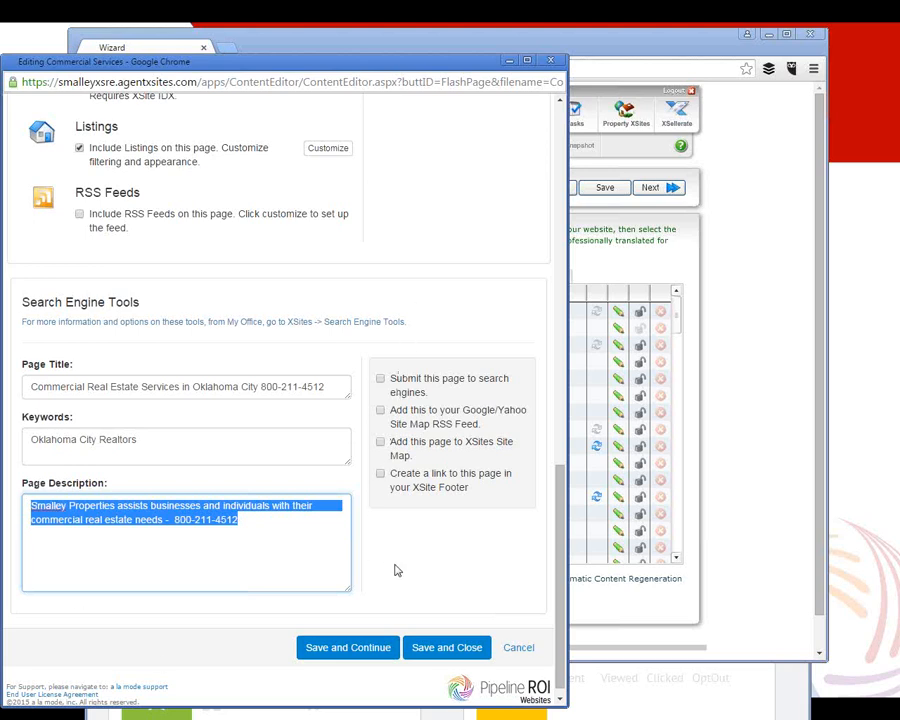
pyautogui.click(362, 569)
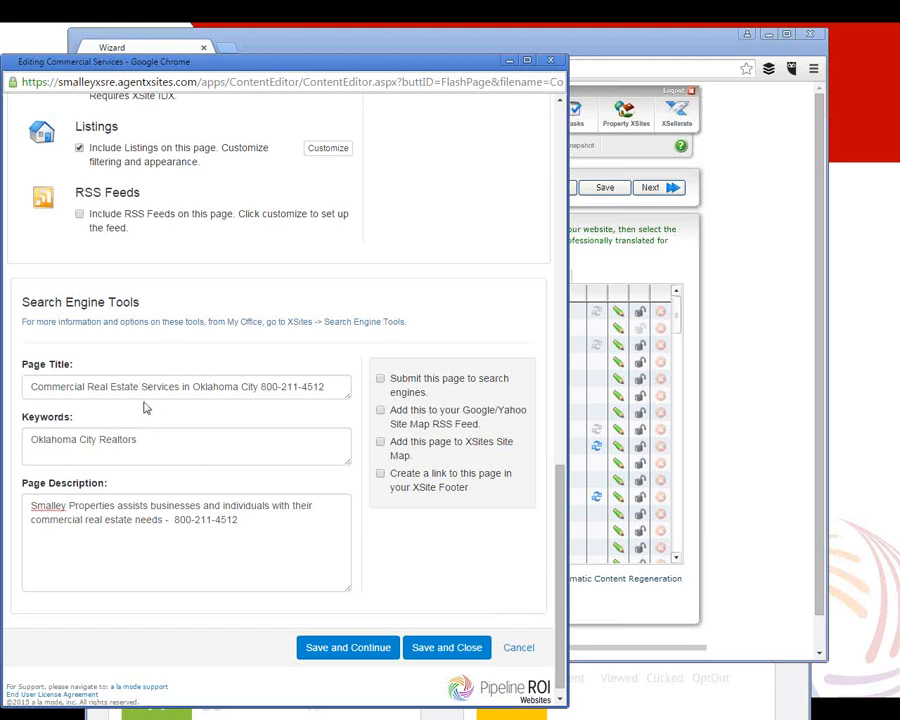
pyautogui.click(559, 61)
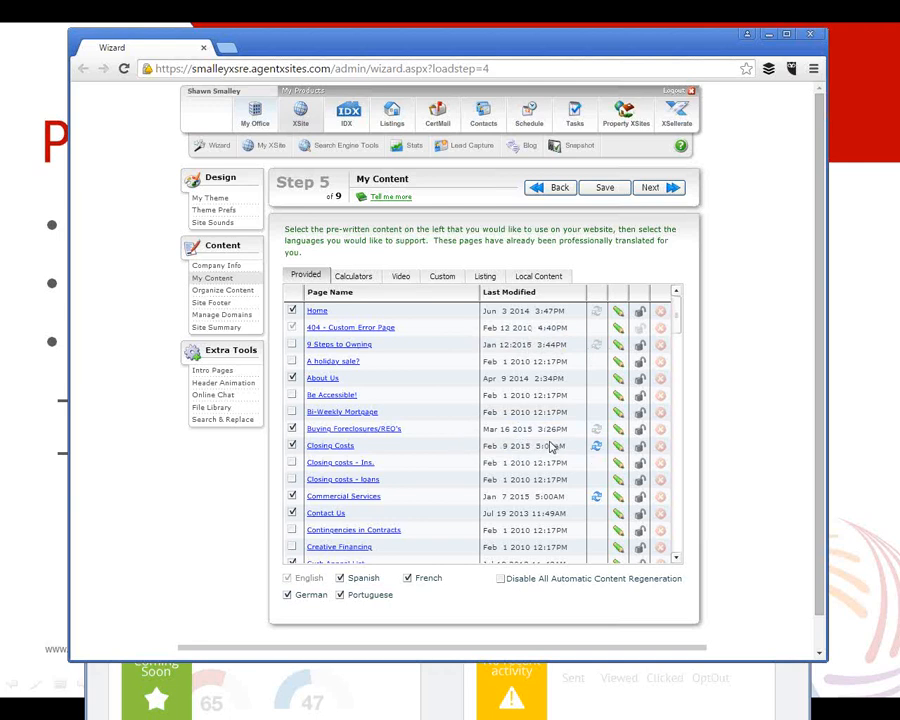
# Step: Open the 9 Steps to Owning page for editing and review its button name and opening sentence
pyautogui.click(337, 346)
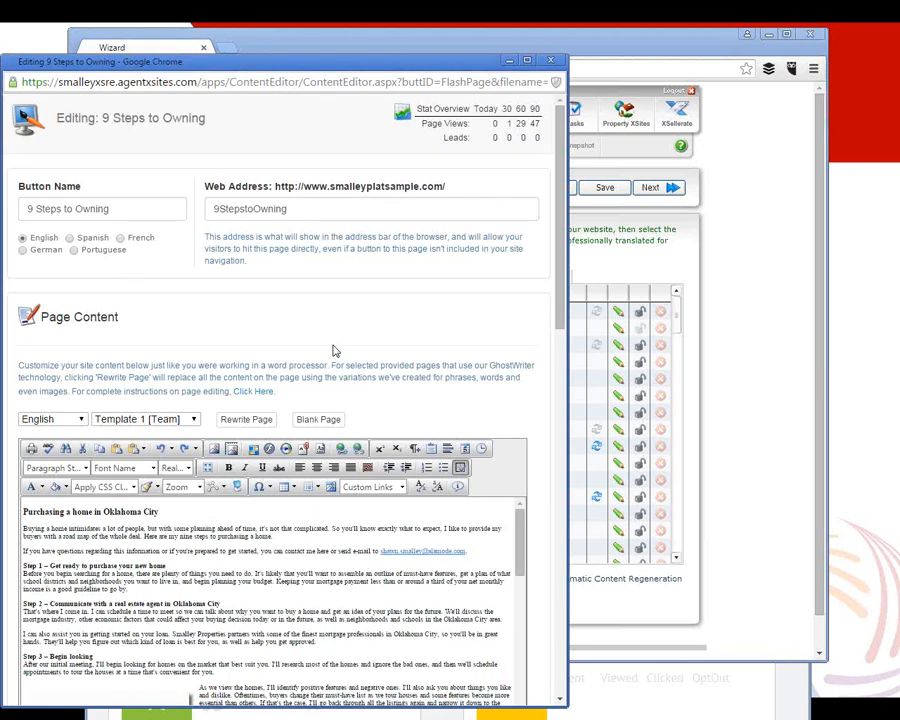
pyautogui.moveTo(108, 208); pyautogui.dragTo(27, 208)
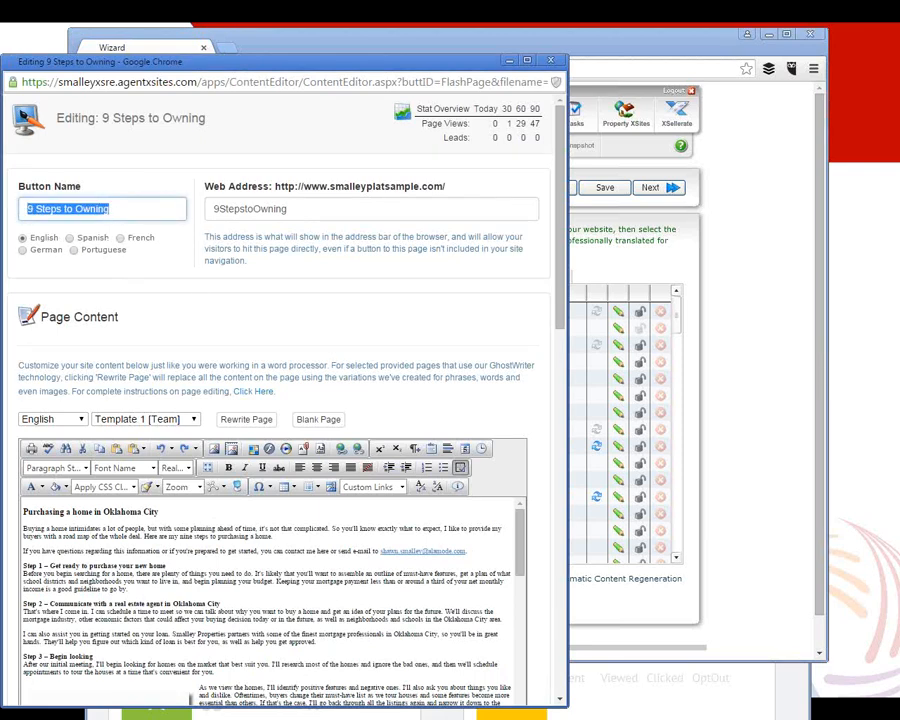
pyautogui.click(213, 370)
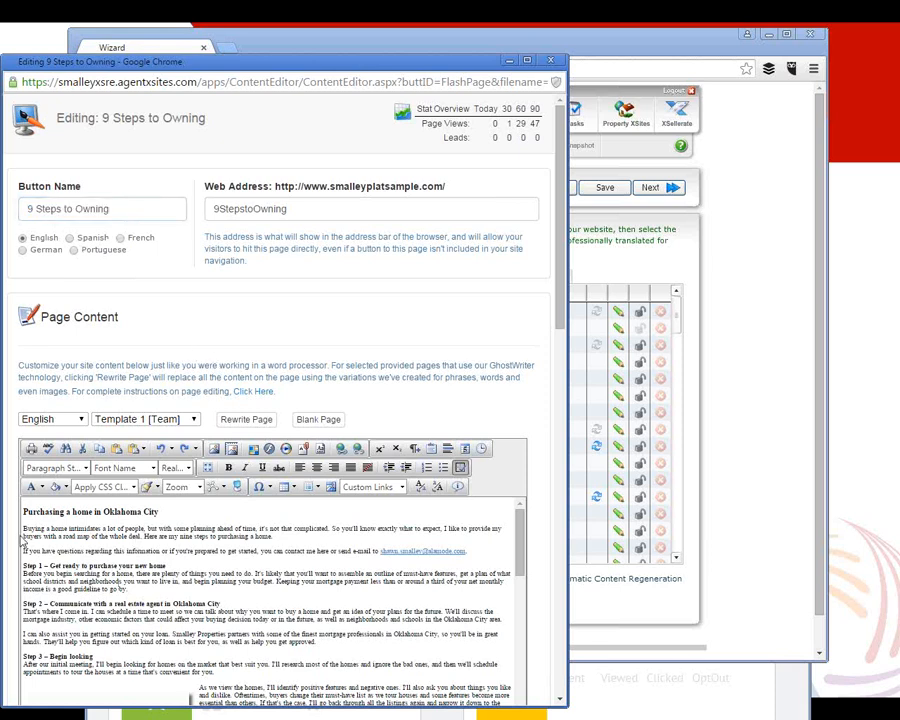
pyautogui.moveTo(24, 528); pyautogui.dragTo(146, 529)
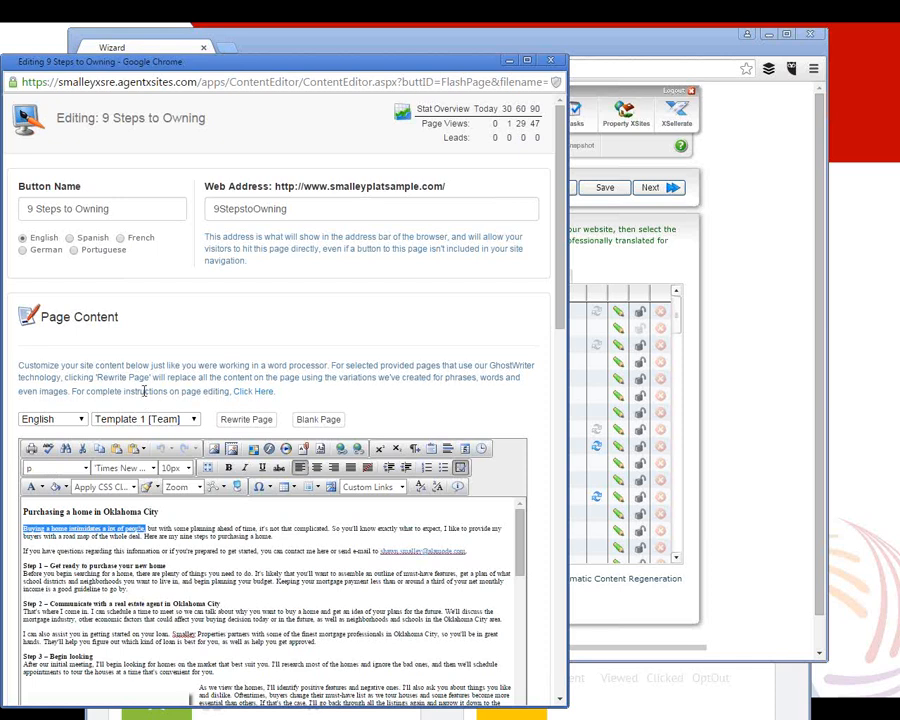
# Step: Rewrite the 9 Steps to Owning page content twice, reviewing the opening sentence of each variation
pyautogui.click(246, 421)
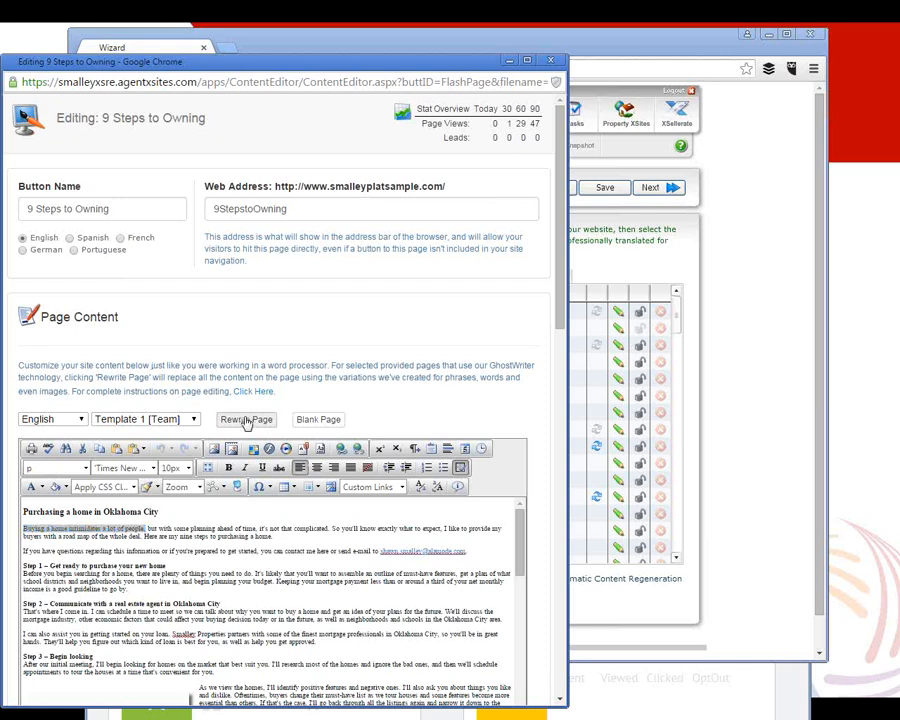
pyautogui.click(328, 179)
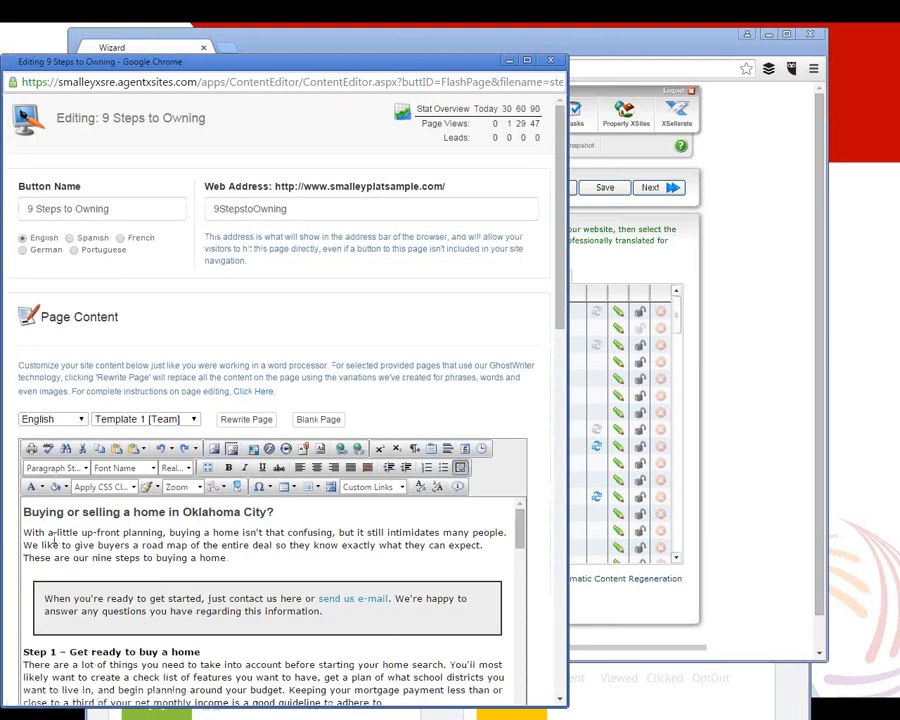
pyautogui.moveTo(22, 532); pyautogui.dragTo(333, 532)
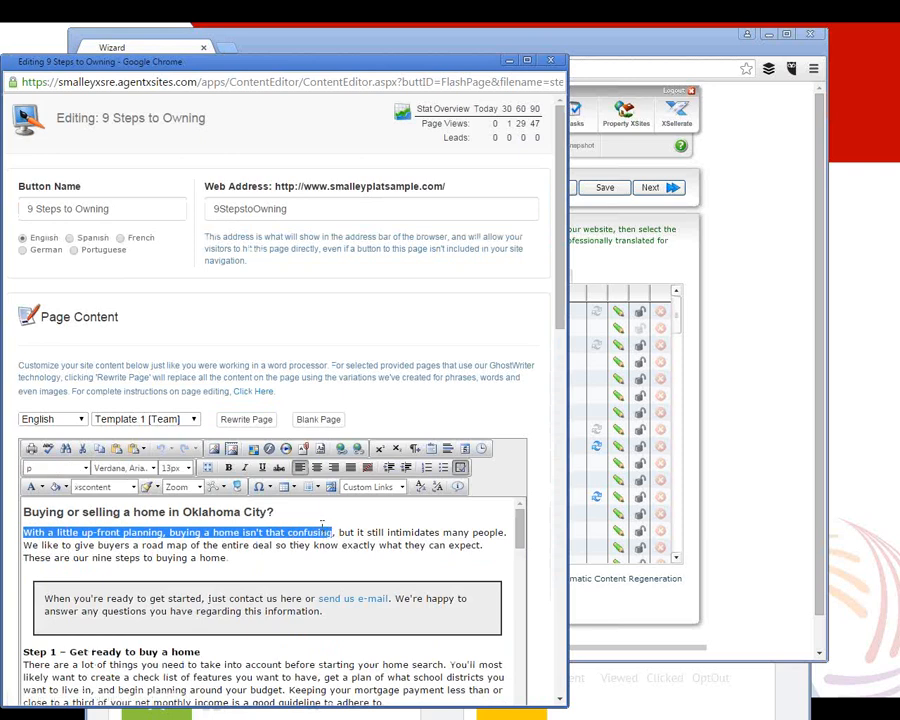
pyautogui.click(240, 420)
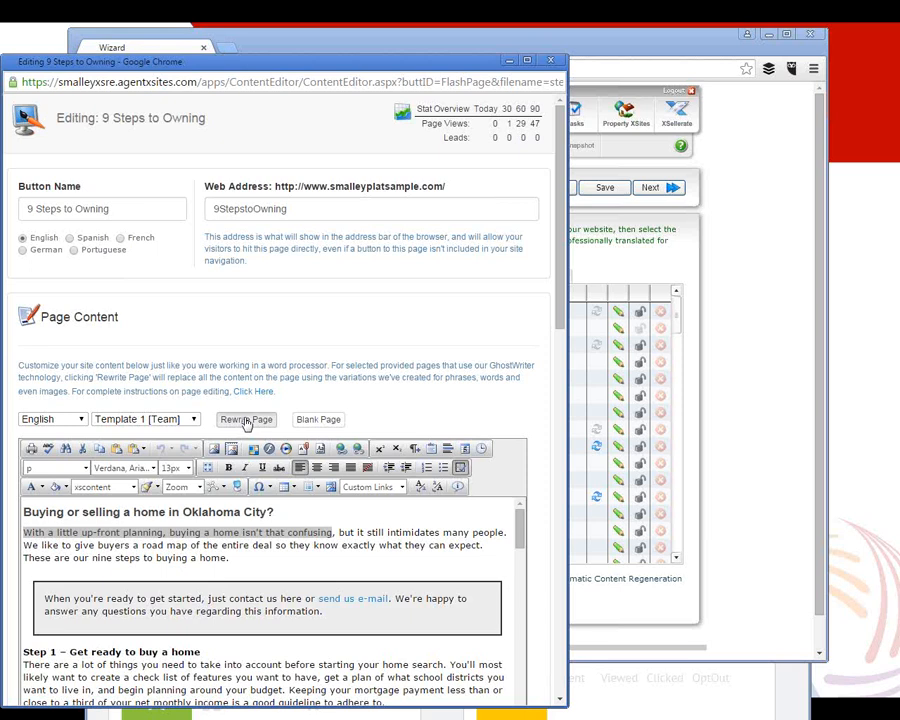
pyautogui.click(325, 180)
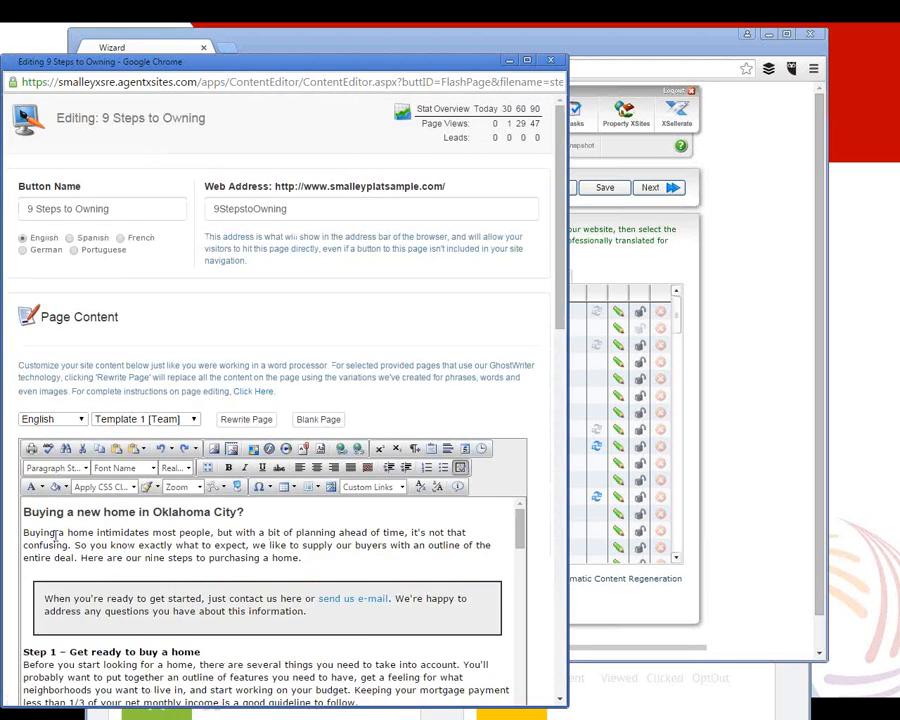
pyautogui.moveTo(23, 533); pyautogui.dragTo(474, 529)
pyautogui.click(317, 365)
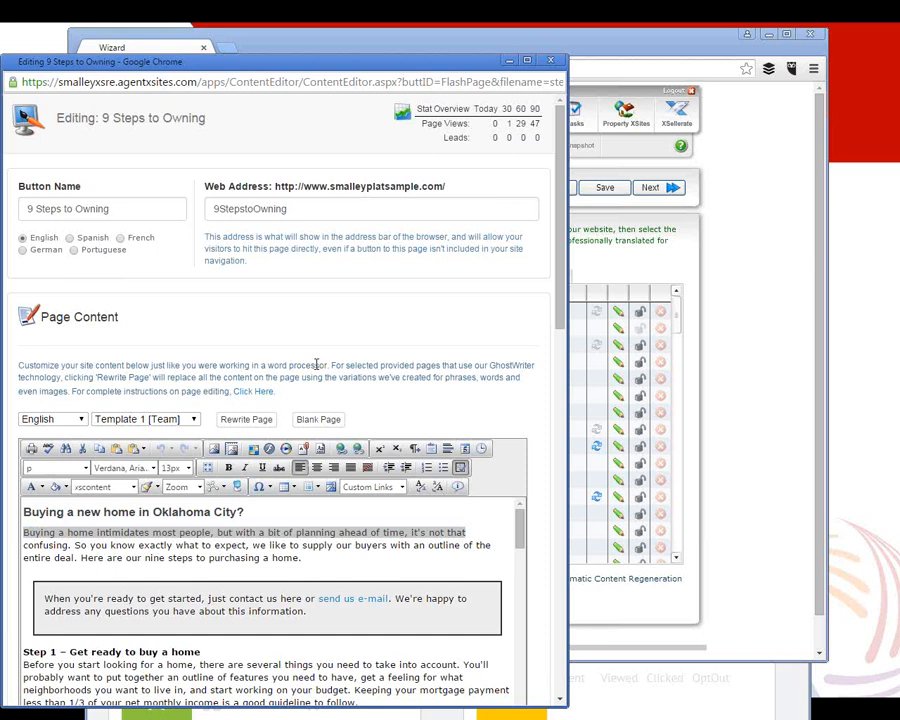
# Step: Read through the rewritten 9 Steps to Owning content down to the Step 5 section and close the page editor
pyautogui.click(213, 543)
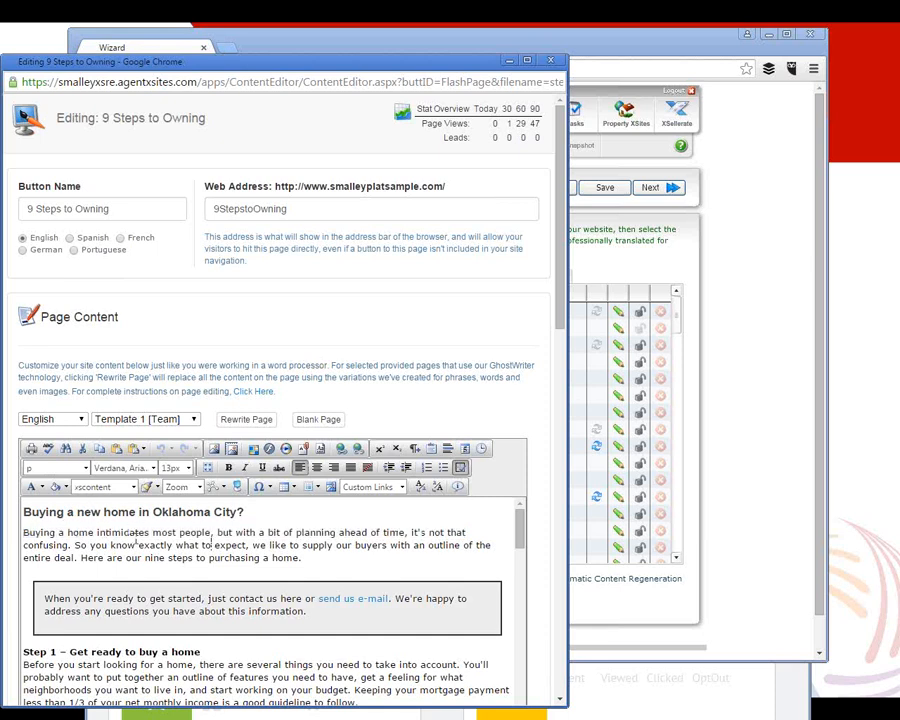
pyautogui.scroll(-15, 136, 533)
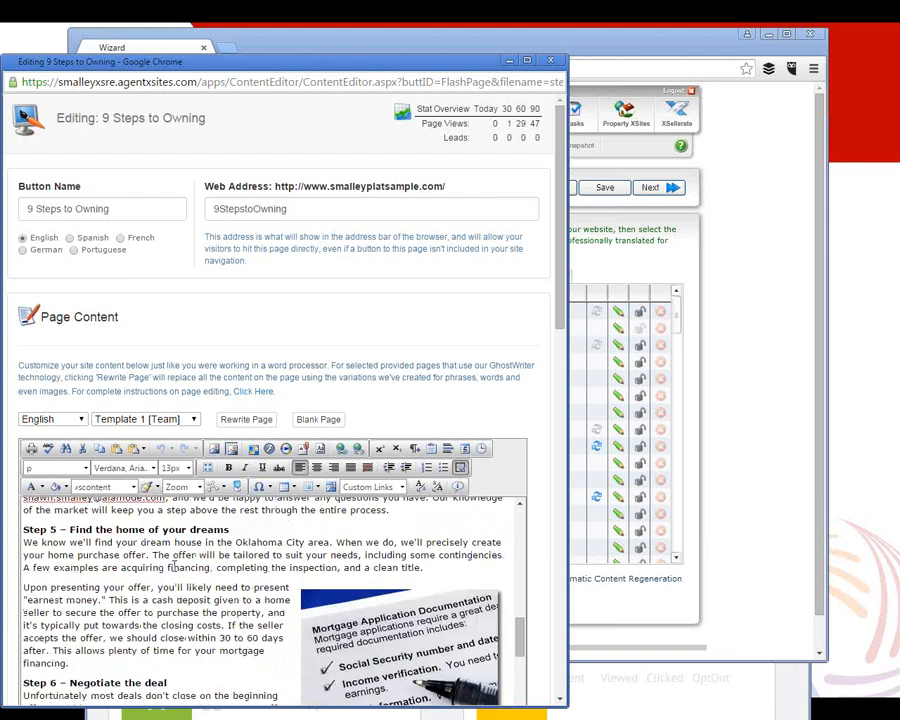
pyautogui.click(550, 61)
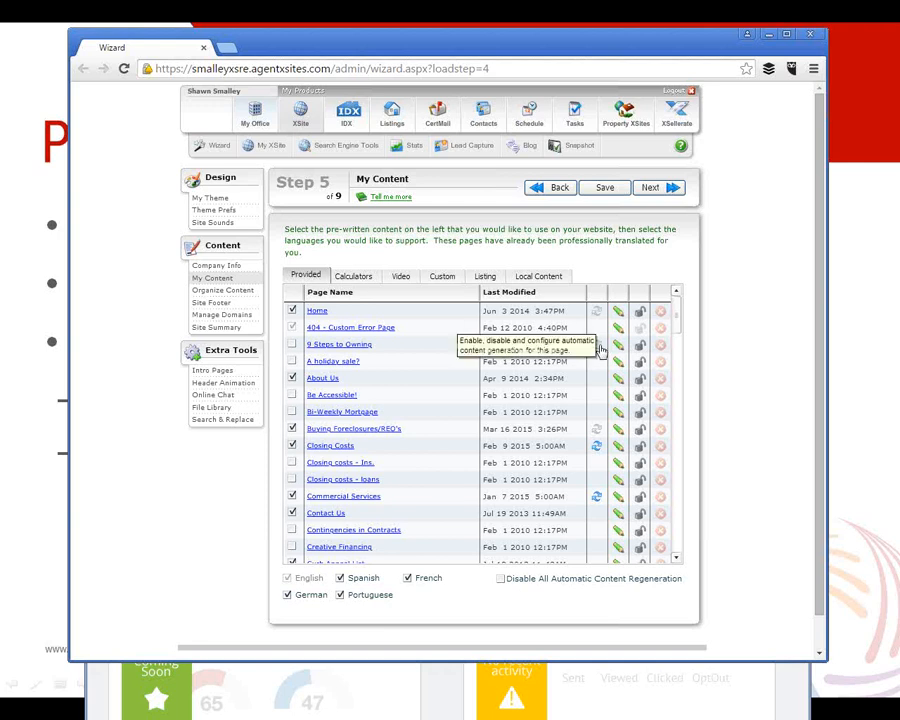
# Step: Set GhostWriter to automatically rewrite the 9 Steps to Owning page 90 days after its last modified date and apply the setting
pyautogui.click(598, 346)
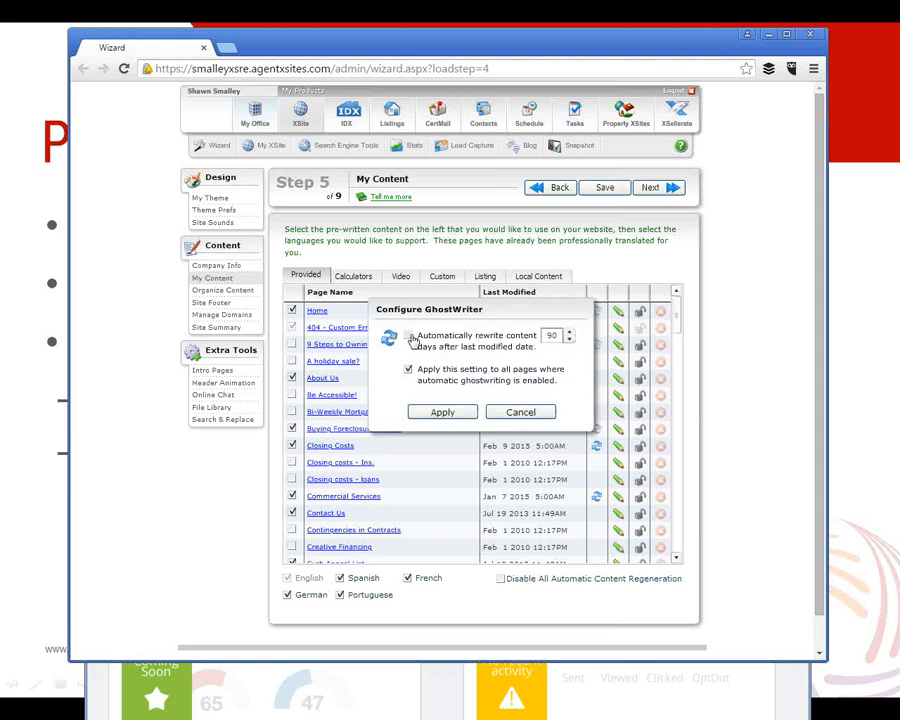
pyautogui.click(409, 336)
pyautogui.moveTo(545, 337); pyautogui.dragTo(569, 337)
pyautogui.click(455, 413)
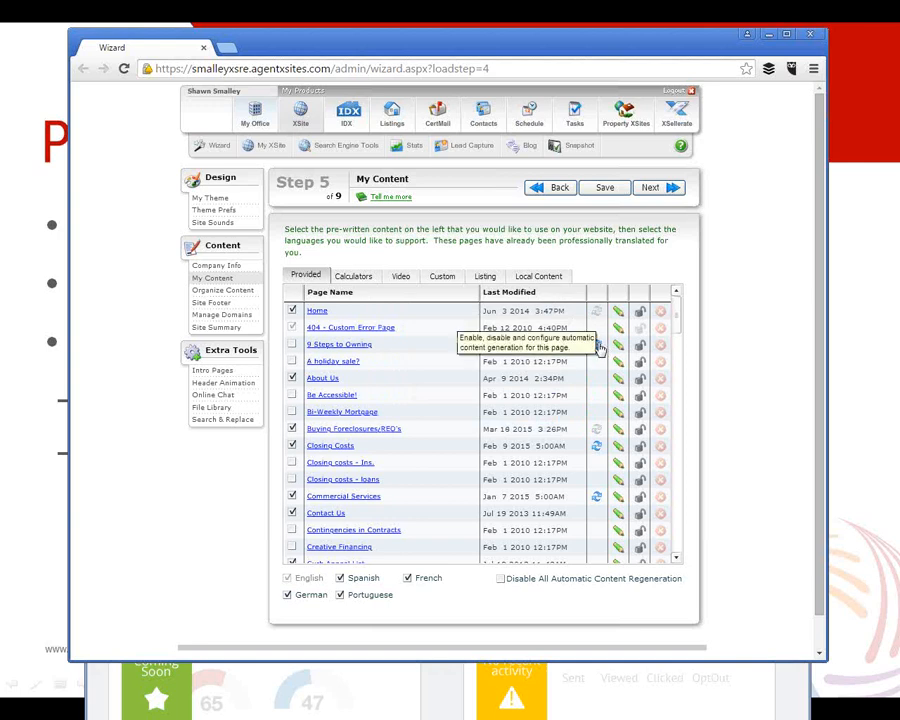
pyautogui.click(597, 432)
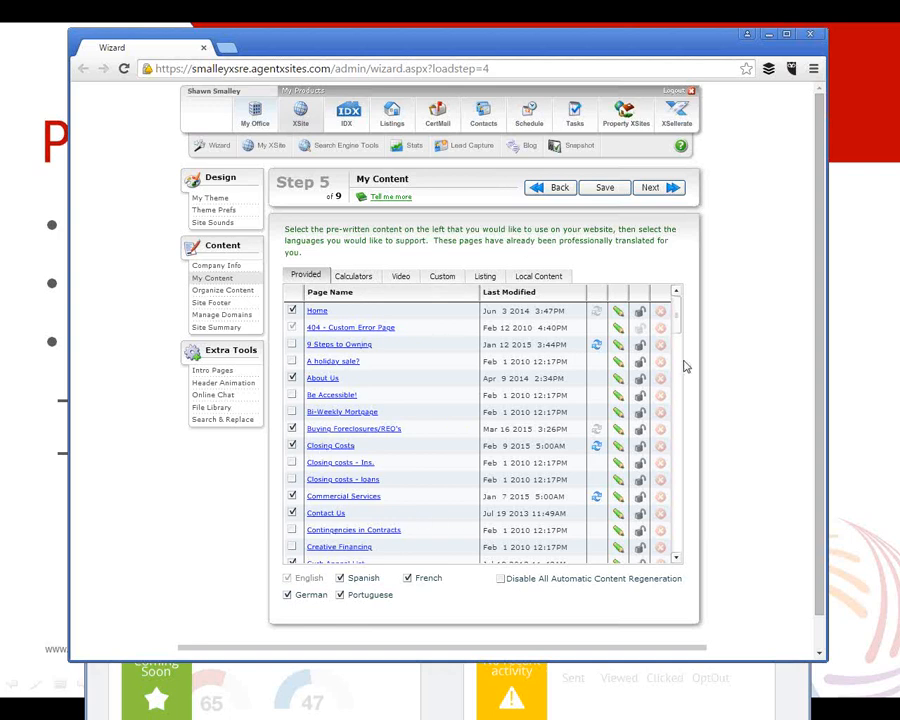
# Step: Include the provided Finance Agencies page on the website and continue to Organize Content
pyautogui.moveTo(679, 327); pyautogui.dragTo(683, 376)
pyautogui.scroll(1, 680, 360)
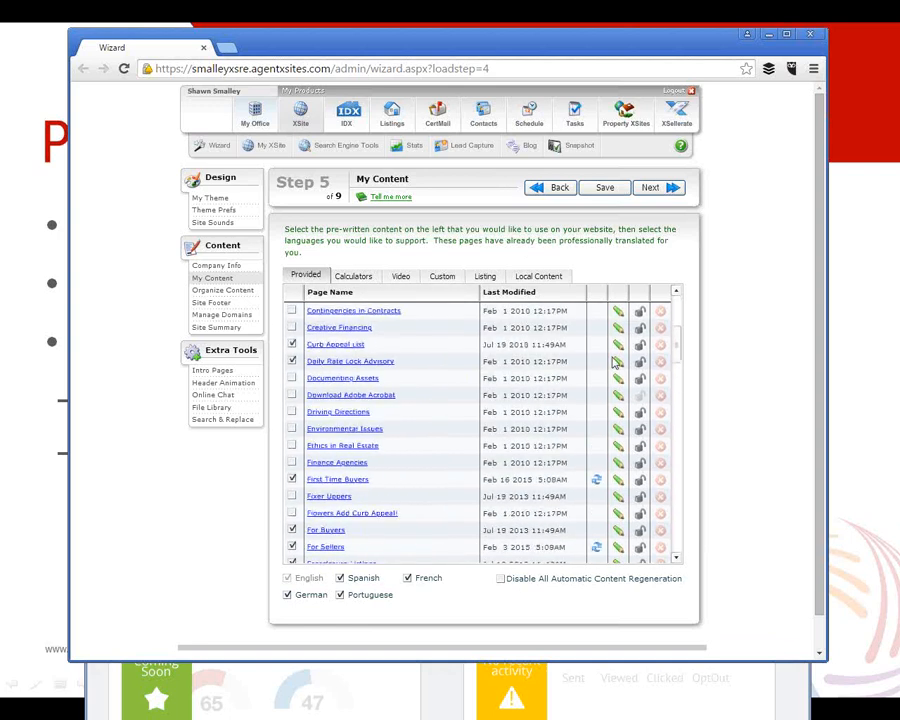
pyautogui.click(293, 463)
pyautogui.click(656, 188)
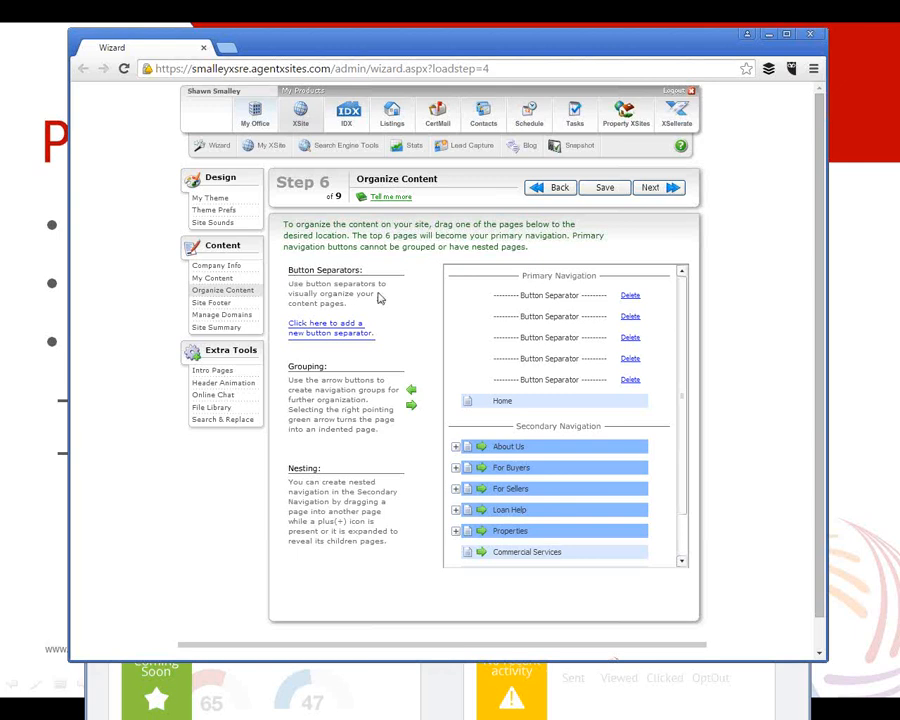
# Step: Nest the Finance Agencies page under Loan Help in the secondary navigation and expand that group
pyautogui.moveTo(686, 307); pyautogui.dragTo(690, 355)
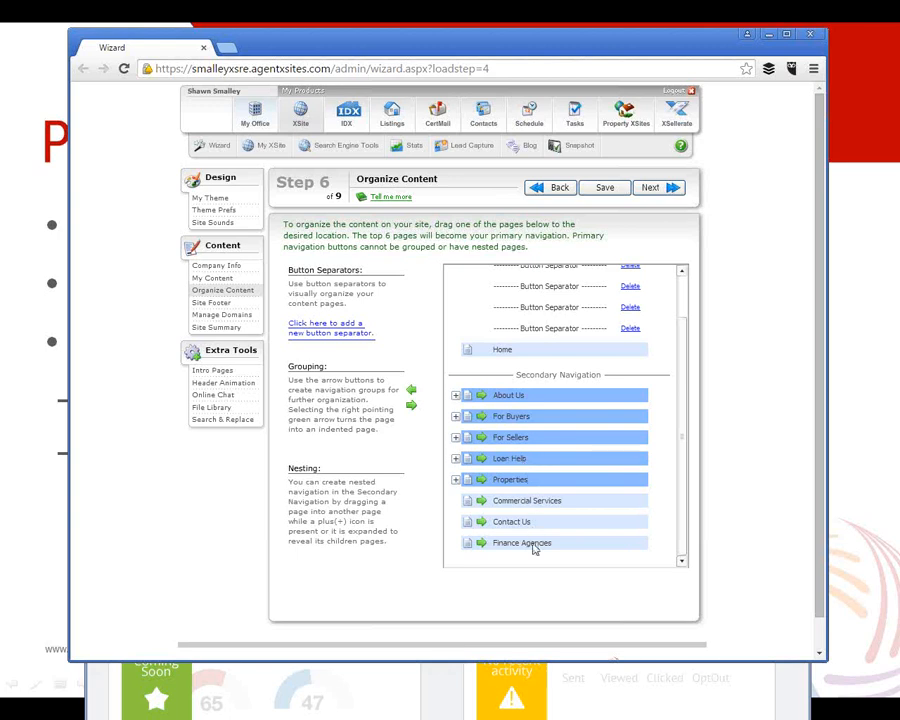
pyautogui.moveTo(534, 548)
pyautogui.mouseDown()
pyautogui.moveTo(516, 520)
pyautogui.moveTo(528, 468)
pyautogui.mouseUp()
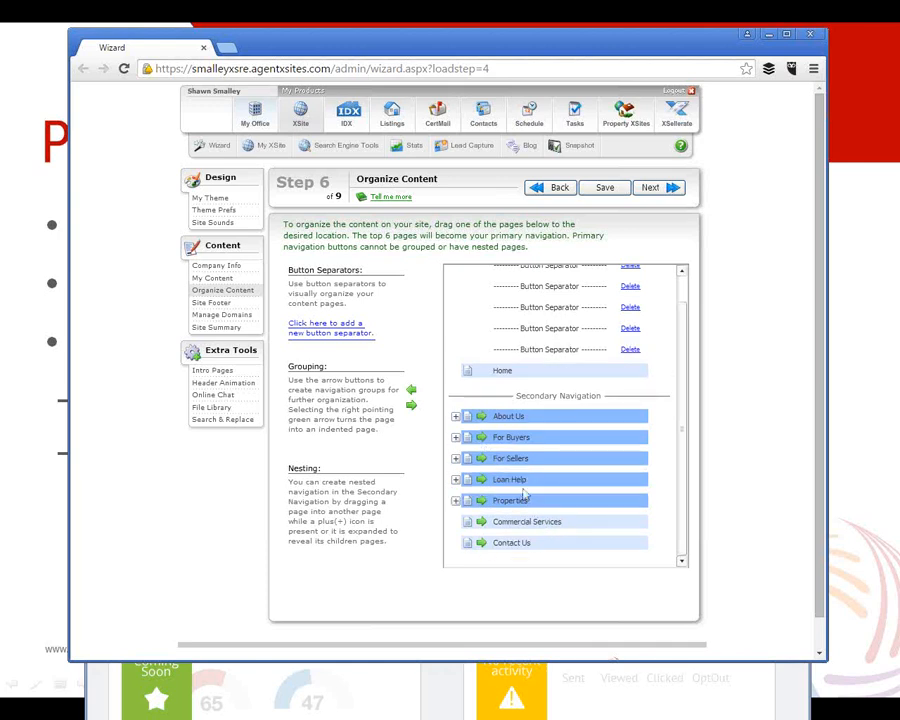
pyautogui.click(456, 479)
pyautogui.scroll(-3, 688, 458)
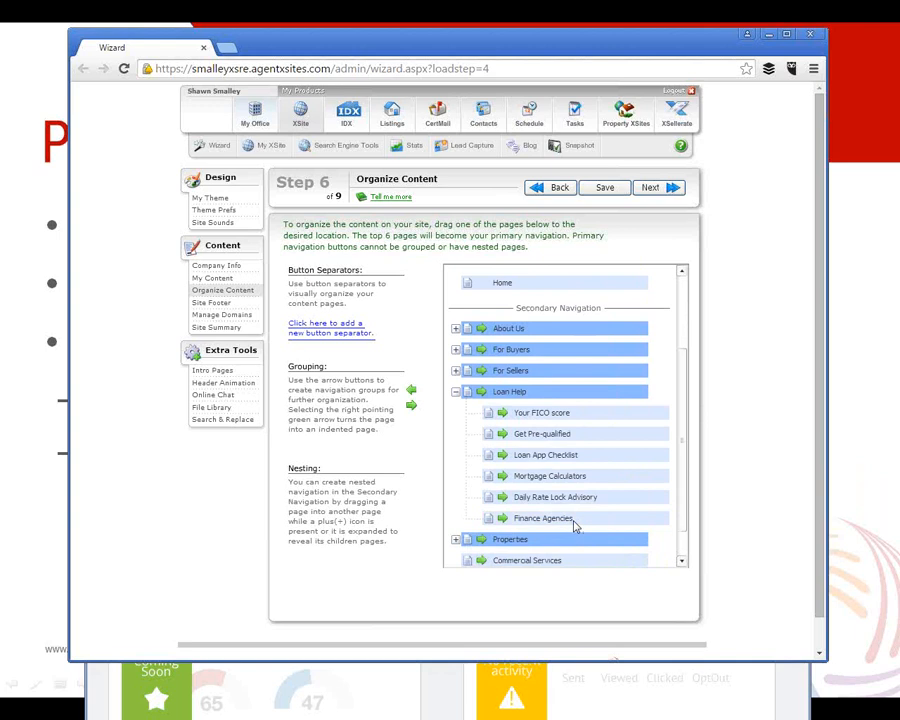
pyautogui.moveTo(575, 527)
pyautogui.mouseDown()
pyautogui.moveTo(569, 434)
pyautogui.moveTo(583, 531)
pyautogui.mouseUp()
pyautogui.scroll(-2, 685, 470)
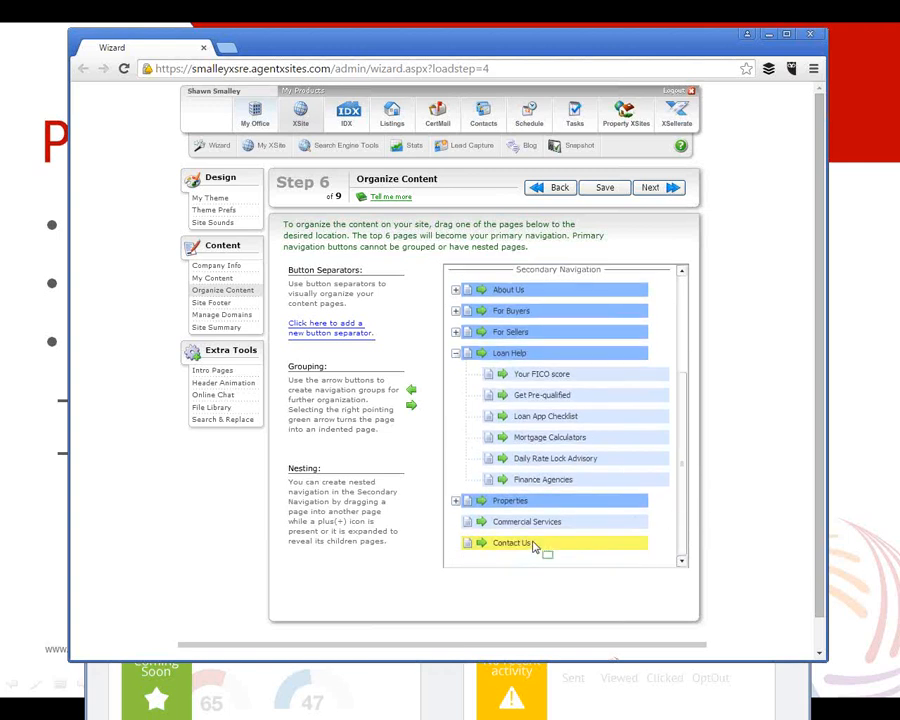
# Step: Try nesting Contact Us under Commercial Services and move it back out to the main level of the secondary navigation
pyautogui.moveTo(534, 546)
pyautogui.mouseDown()
pyautogui.moveTo(534, 531)
pyautogui.moveTo(522, 549)
pyautogui.moveTo(526, 526)
pyautogui.mouseUp()
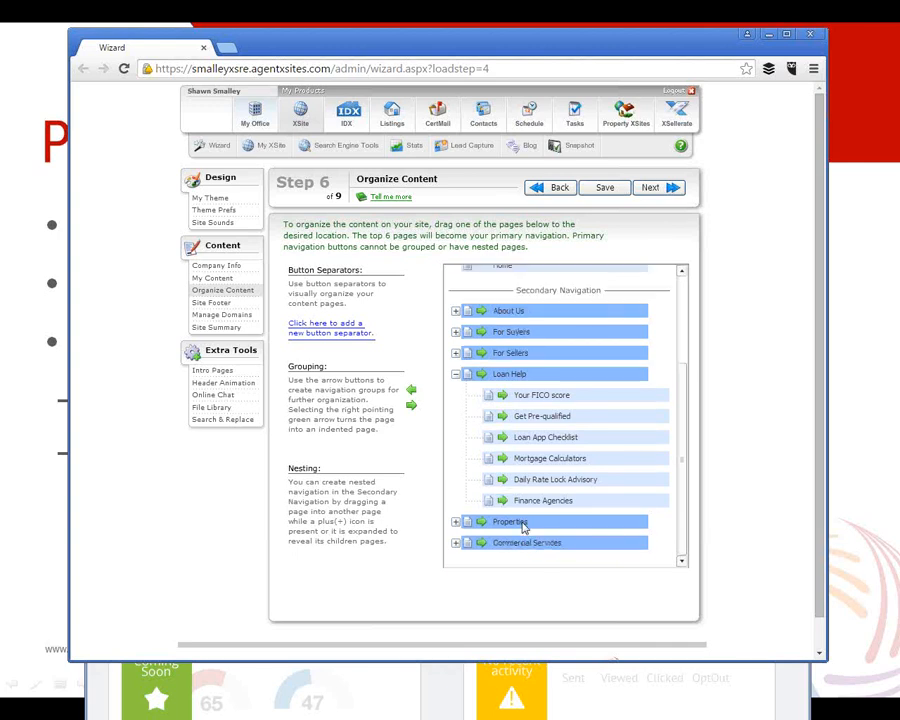
pyautogui.click(455, 545)
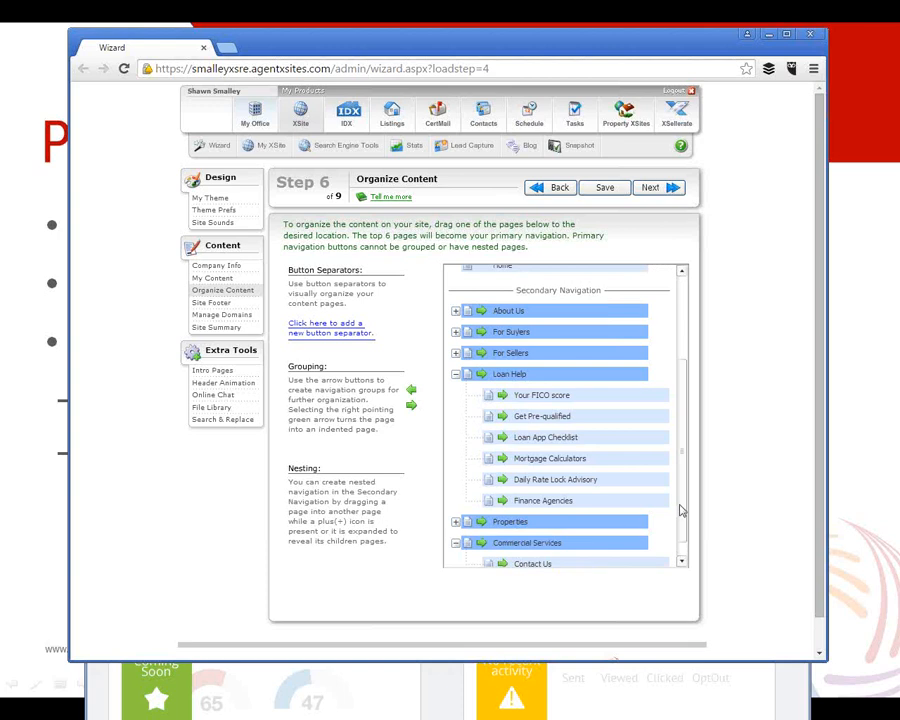
pyautogui.scroll(-1, 600, 547)
pyautogui.moveTo(600, 547); pyautogui.dragTo(546, 520)
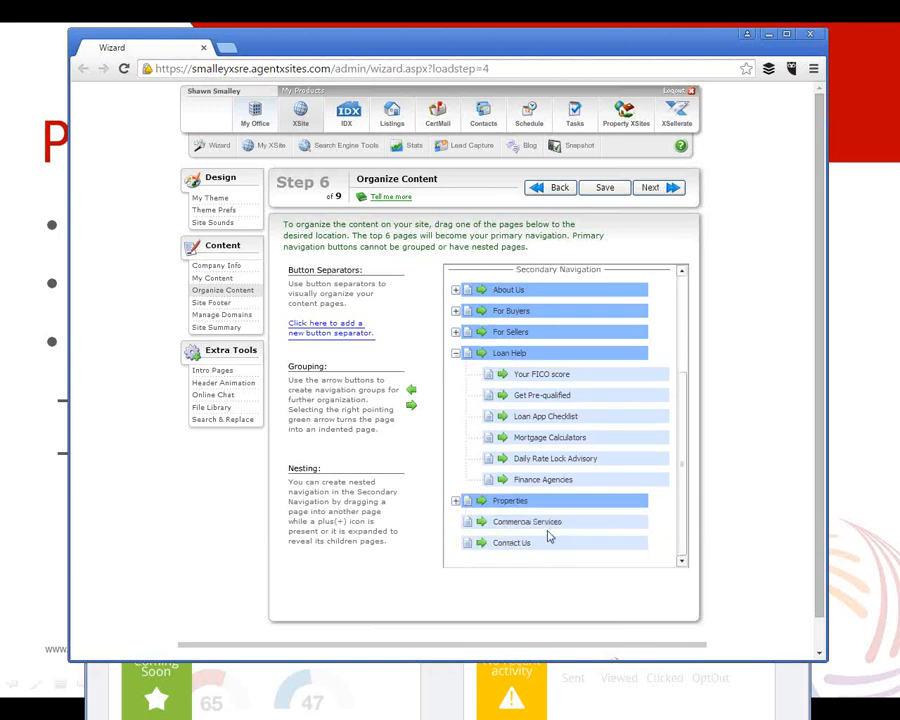
# Step: Save the navigation order, check the For Buyers and For Sellers submenus on the live website, and return to the dashboard
pyautogui.click(606, 190)
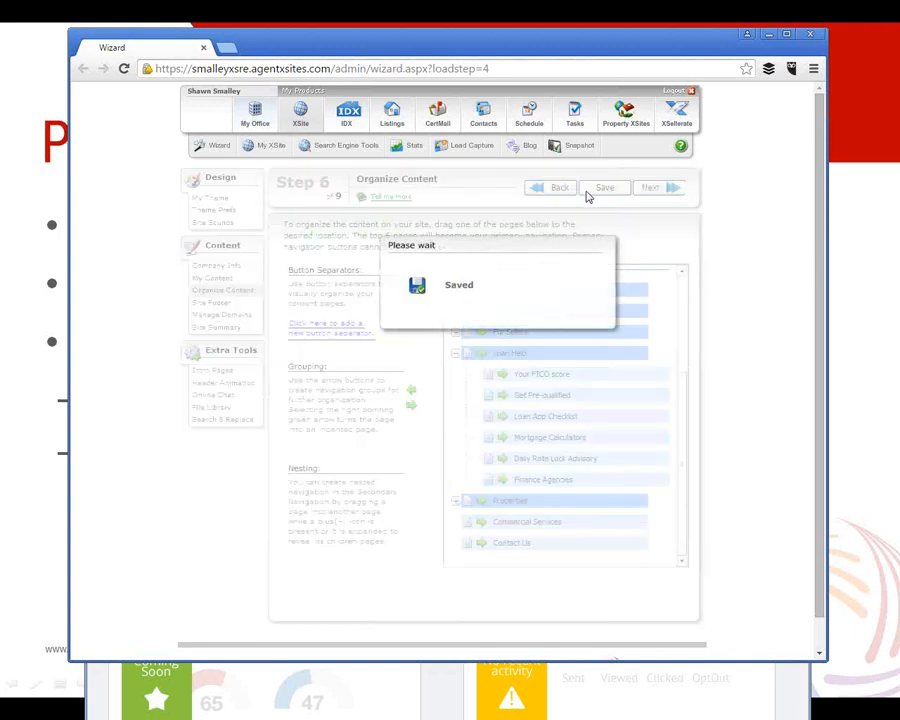
pyautogui.click(264, 145)
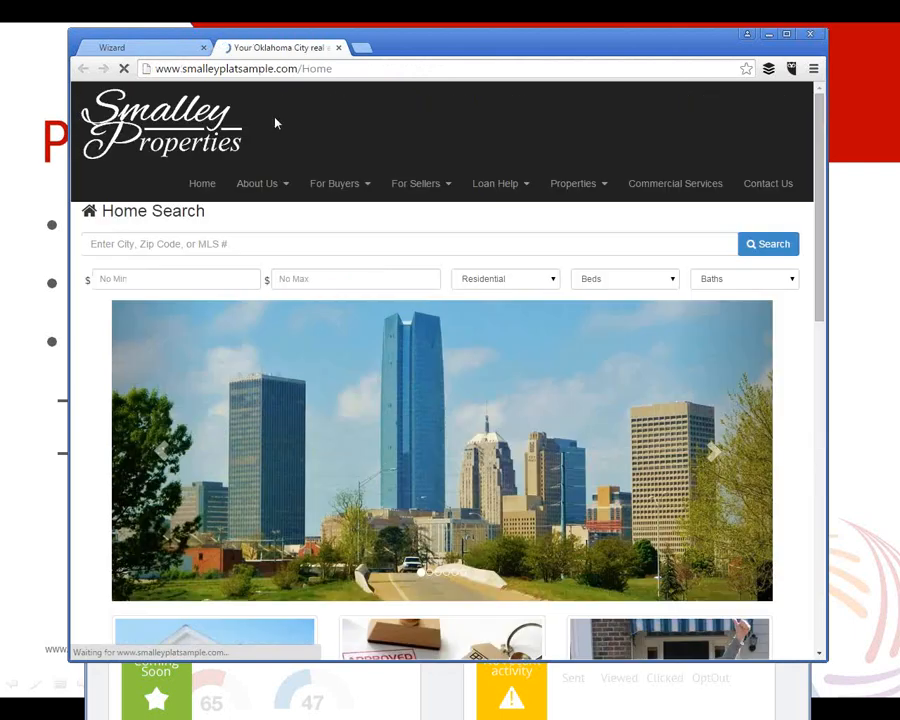
pyautogui.moveTo(330, 188)
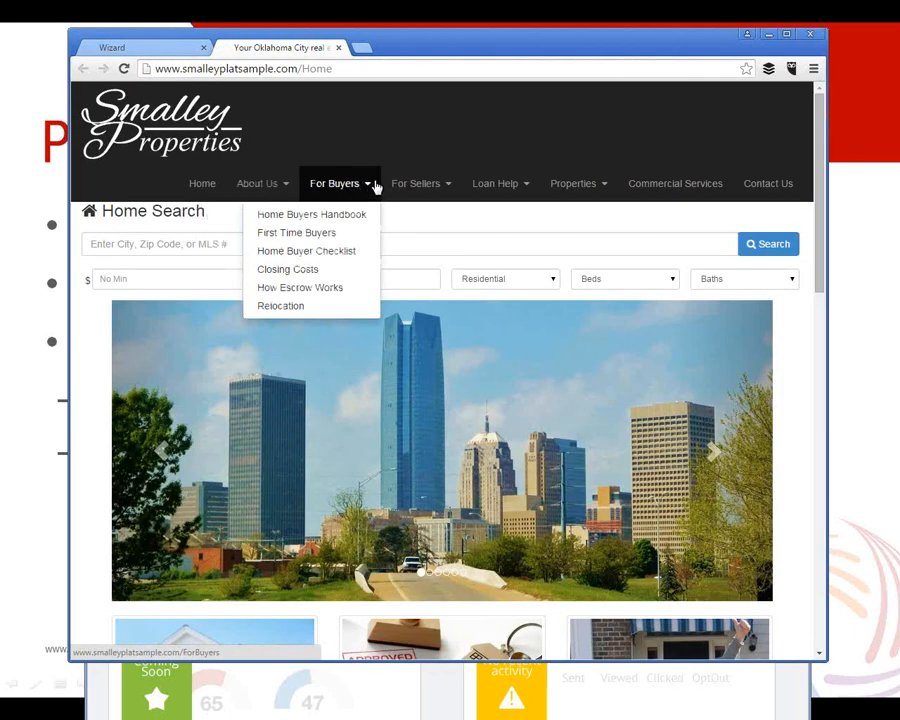
pyautogui.moveTo(398, 188)
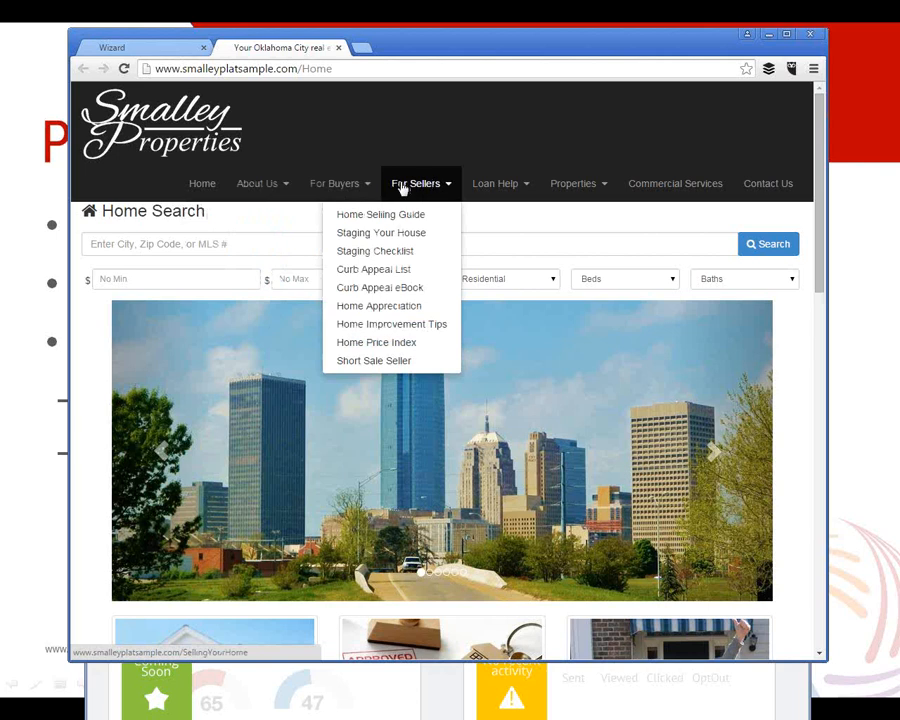
pyautogui.moveTo(222, 190)
pyautogui.moveTo(248, 183)
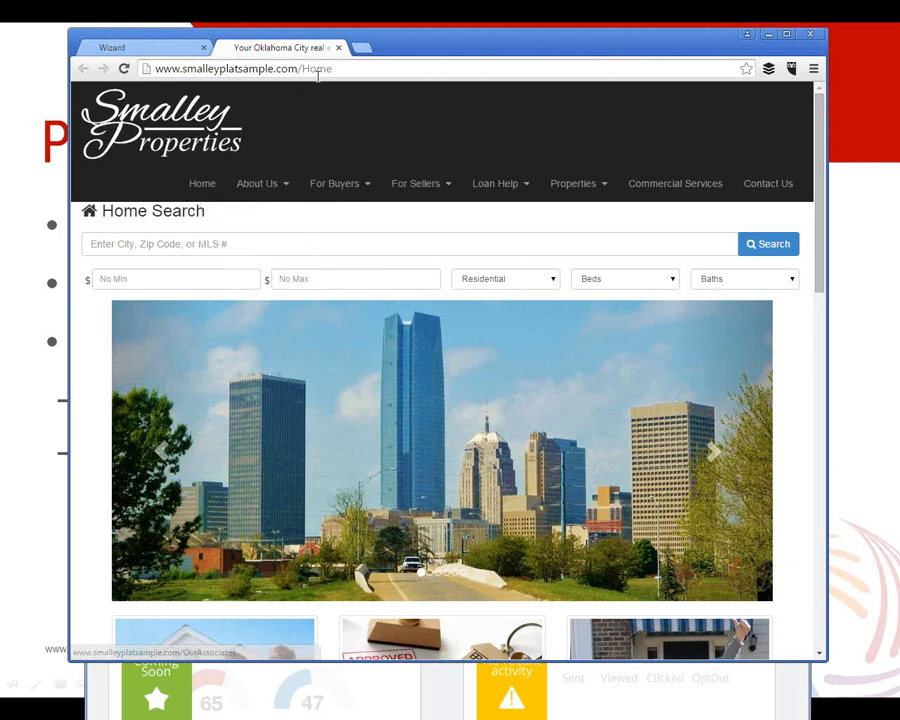
pyautogui.click(339, 48)
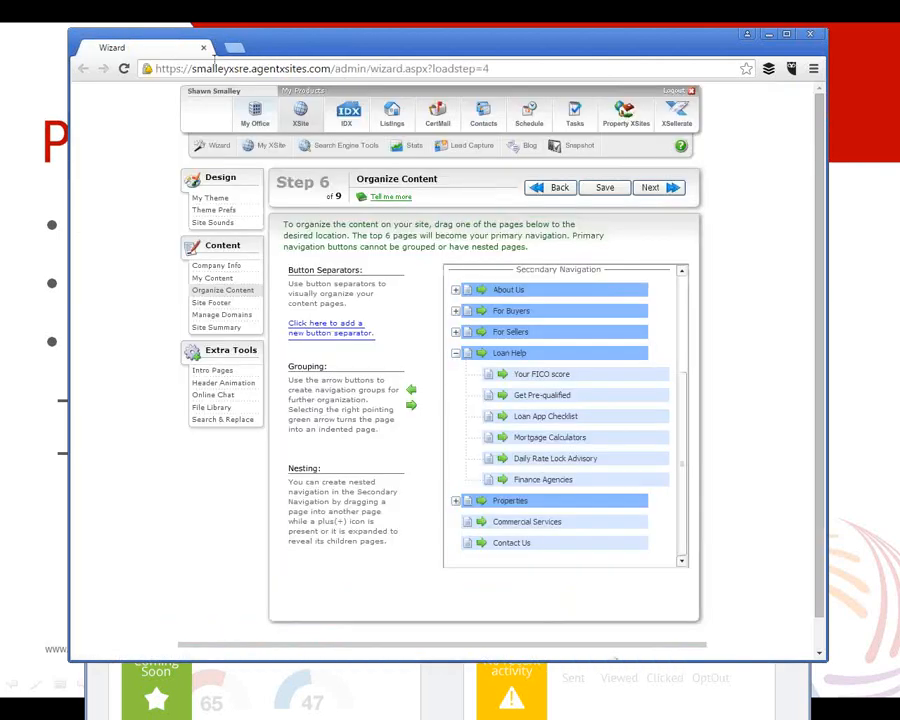
pyautogui.click(204, 48)
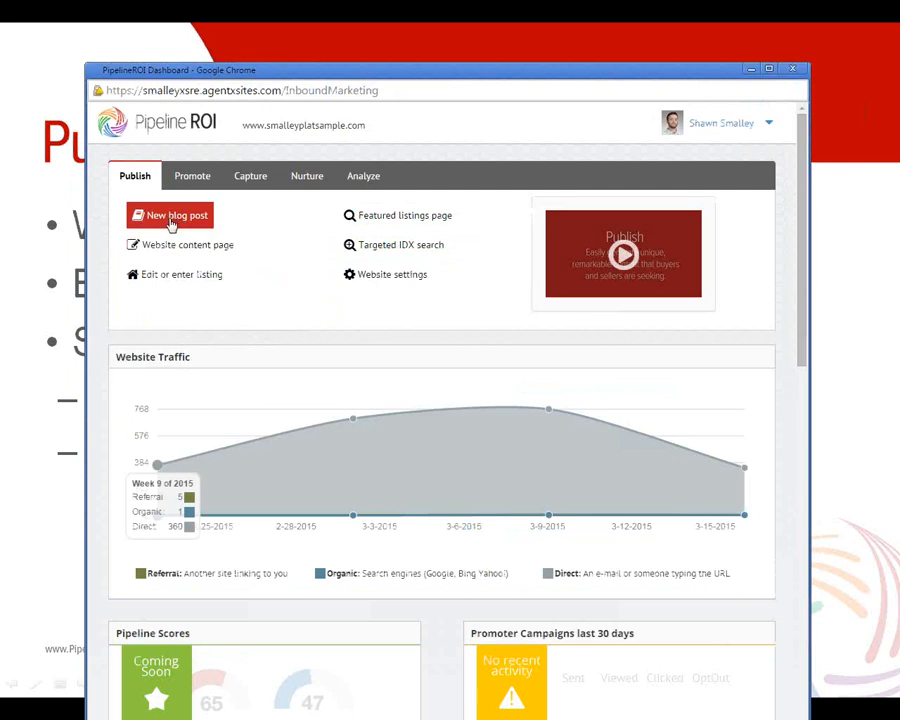
# Step: Start a new blog post with the subject "Latest economy report" and the tag "economy"
pyautogui.click(172, 219)
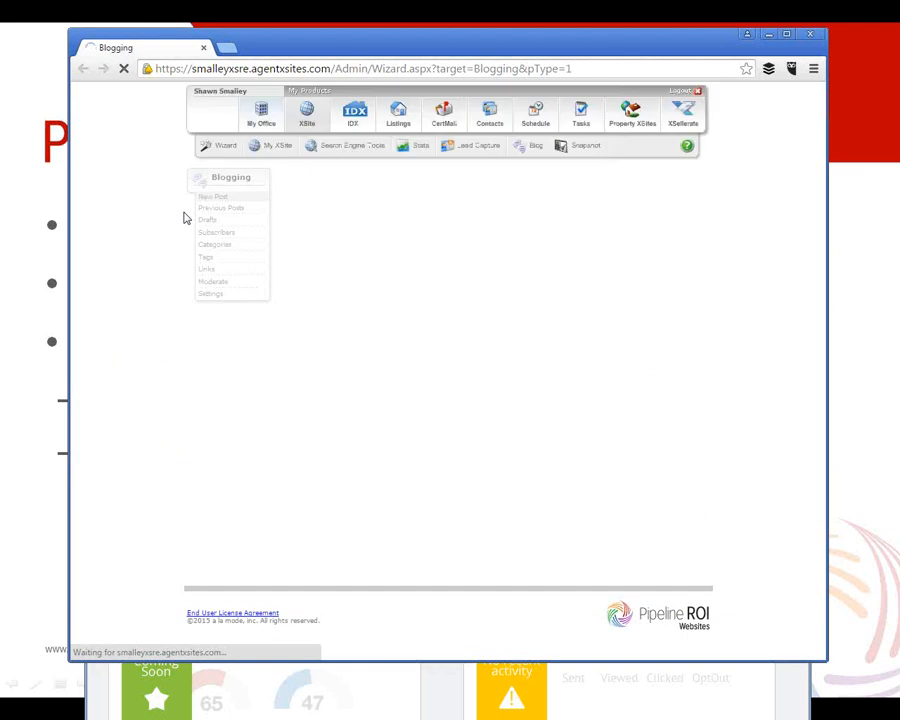
pyautogui.click(299, 317)
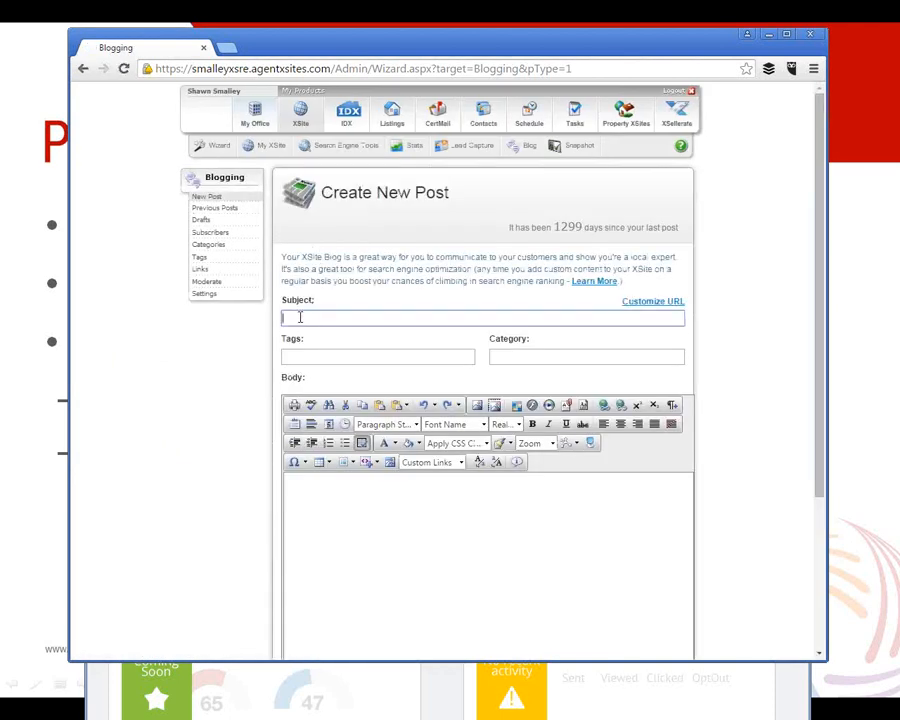
pyautogui.write('Latest economy report')
pyautogui.click(325, 525)
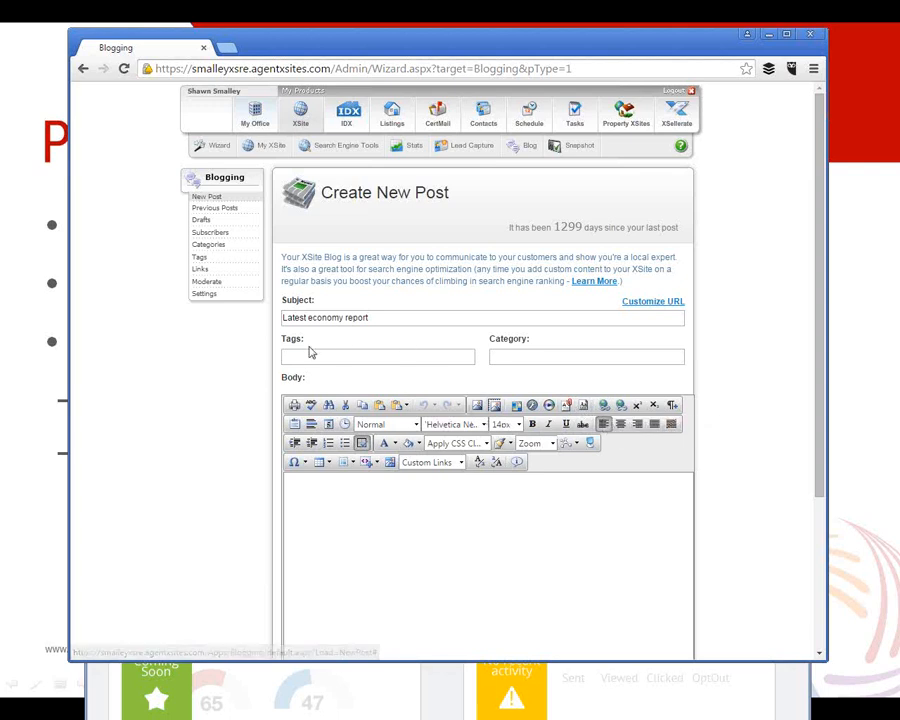
pyautogui.moveTo(293, 339); pyautogui.dragTo(498, 353)
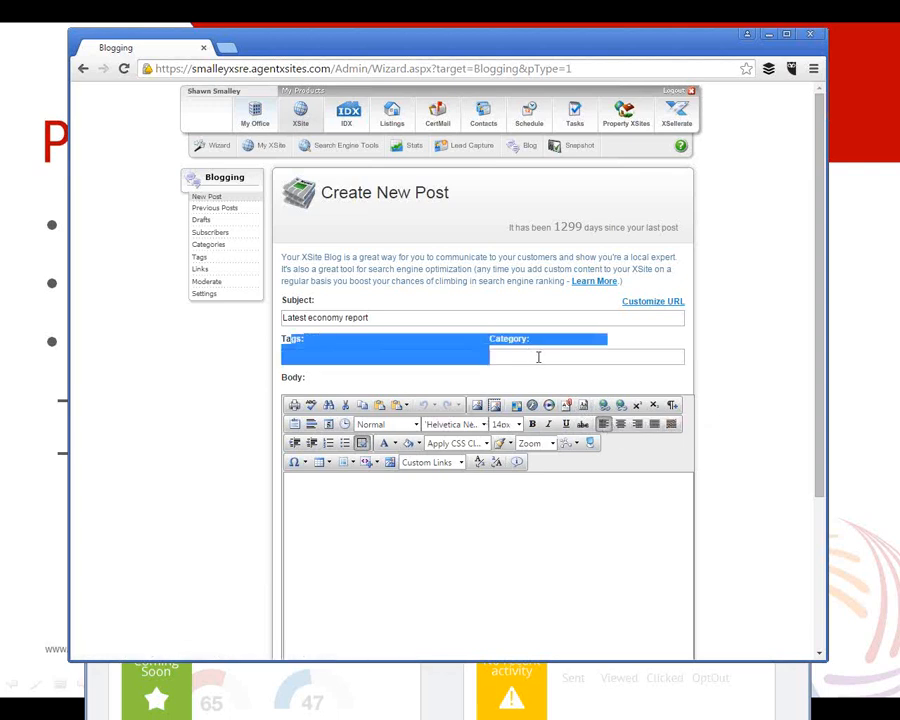
pyautogui.click(520, 378)
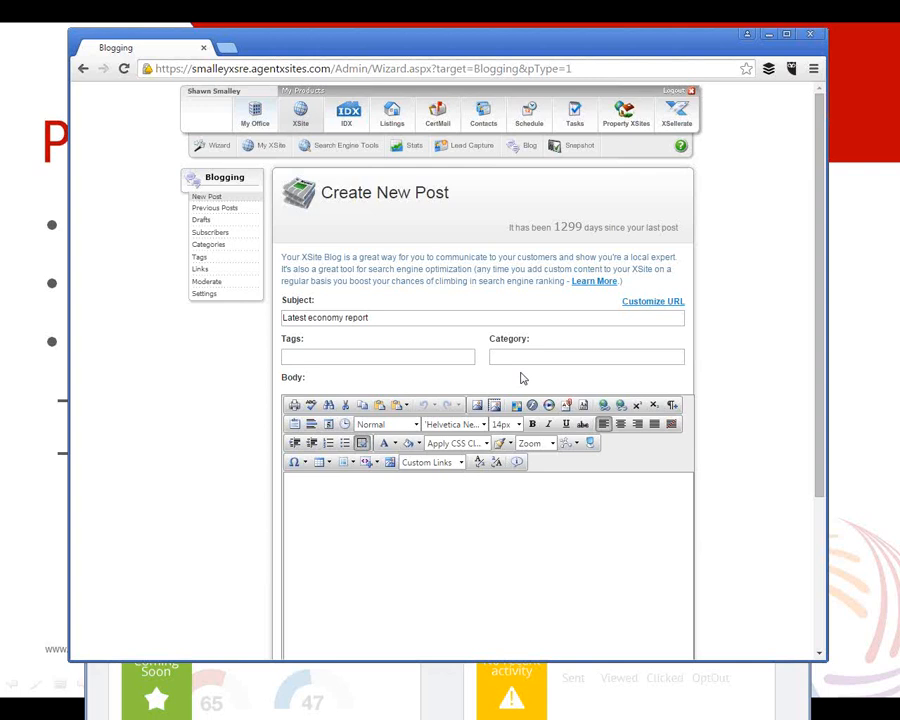
pyautogui.click(360, 354)
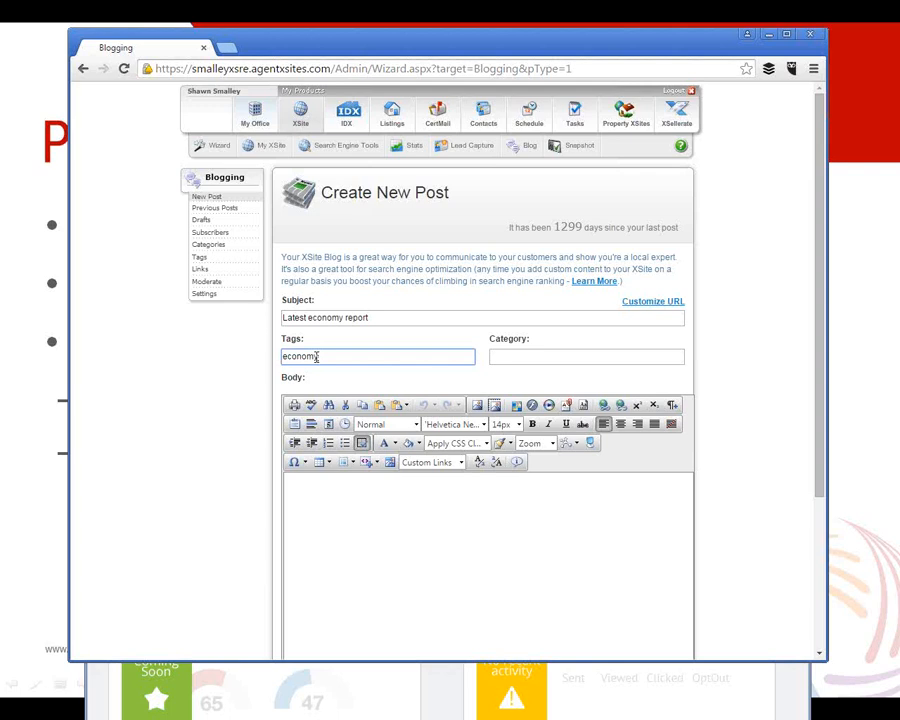
pyautogui.moveTo(331, 356); pyautogui.dragTo(259, 357)
# Step: Look over the previous blog posts page and the blog settings, including the button name and the option to activate the blog on the website
pyautogui.click(238, 212)
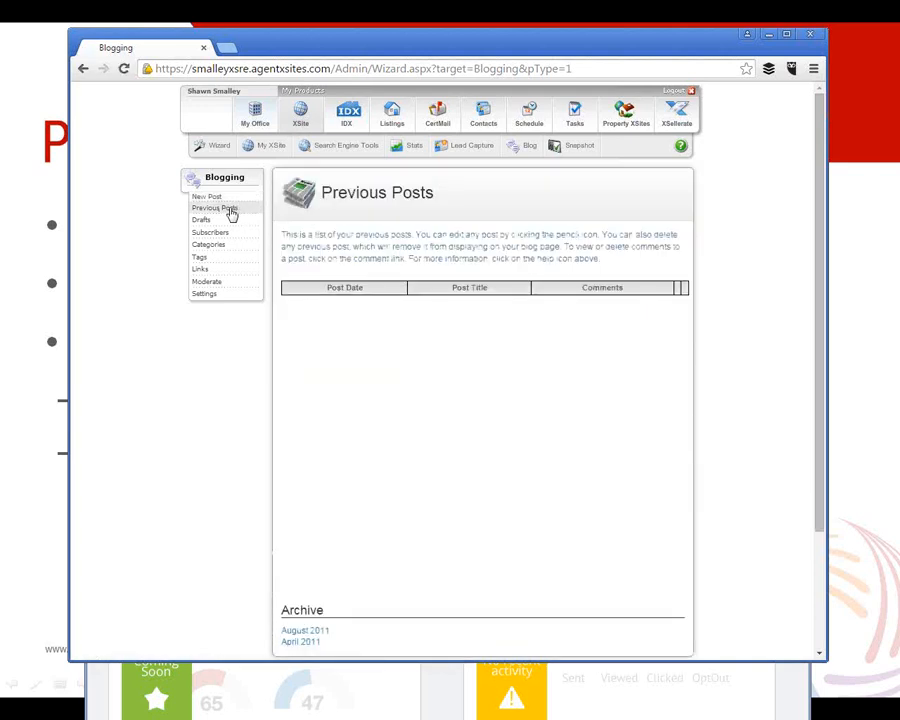
pyautogui.click(206, 295)
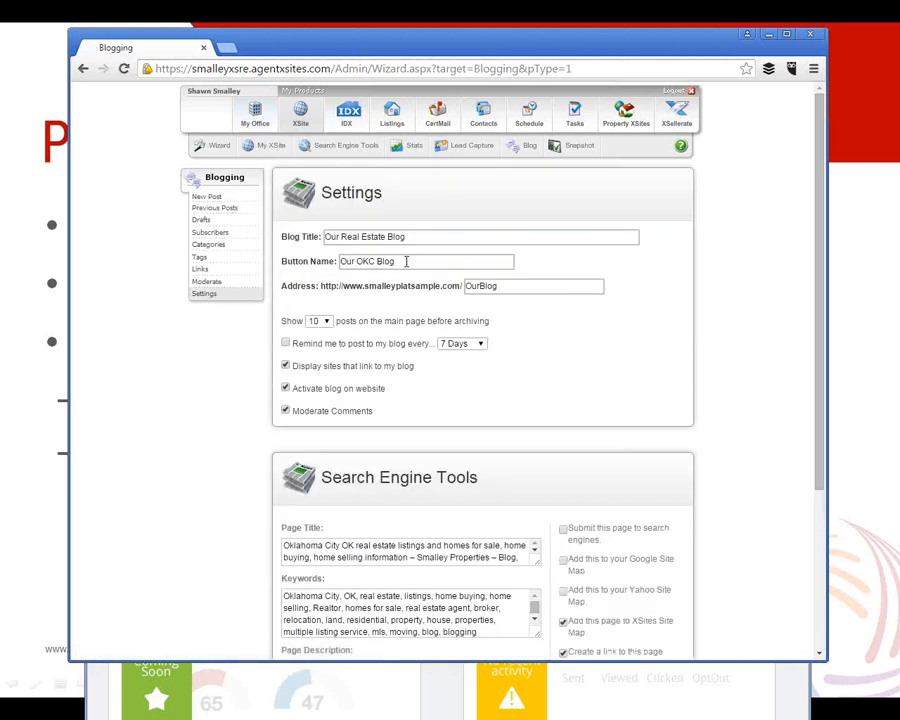
pyautogui.moveTo(406, 261); pyautogui.dragTo(345, 259)
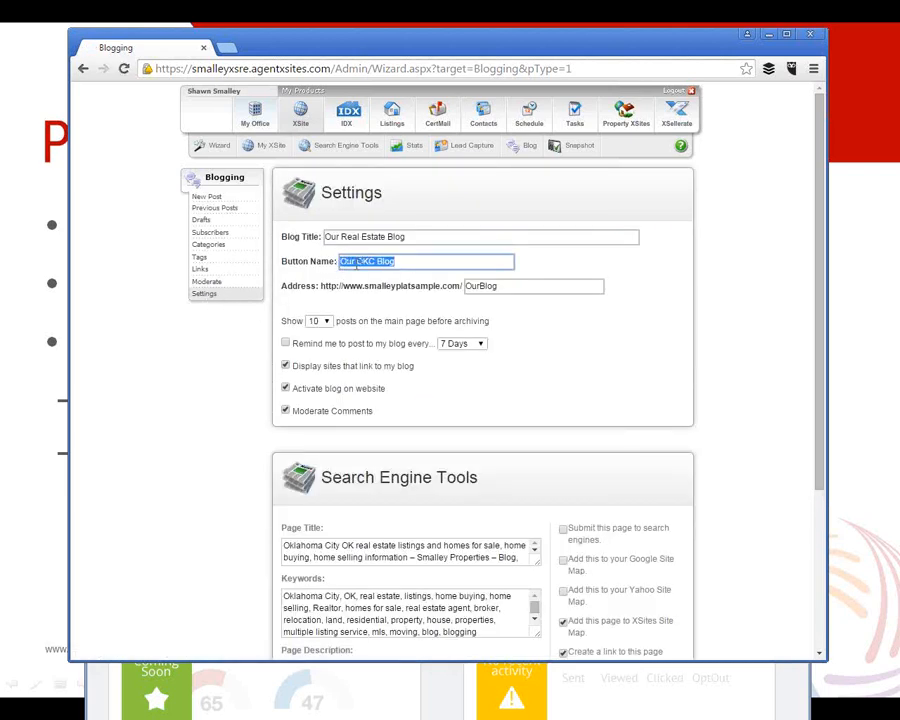
pyautogui.click(286, 389)
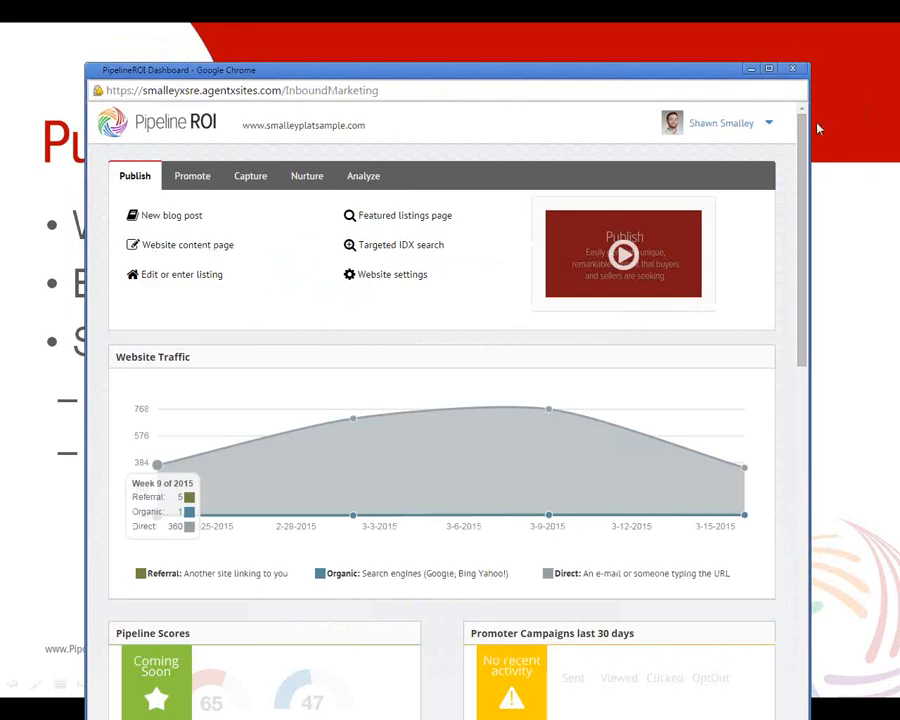
# Step: Switch to the slideshow, advance from the Publish slide to the Promote slide, and return to the PipelineROI dashboard
pyautogui.click(858, 357)
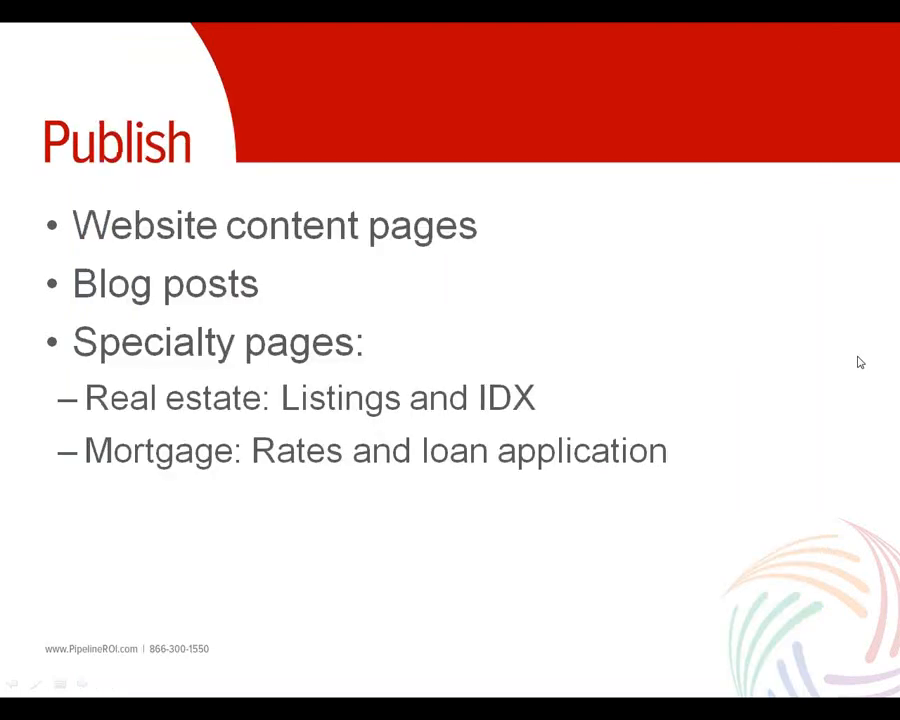
pyautogui.click(581, 343)
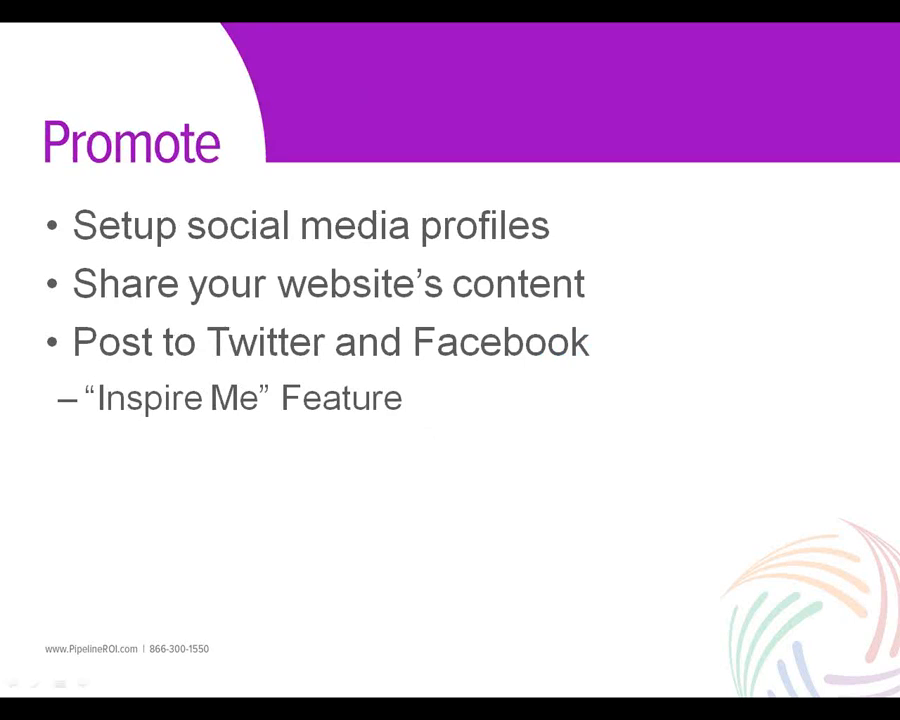
pyautogui.hotkey('alt', 'Tab')
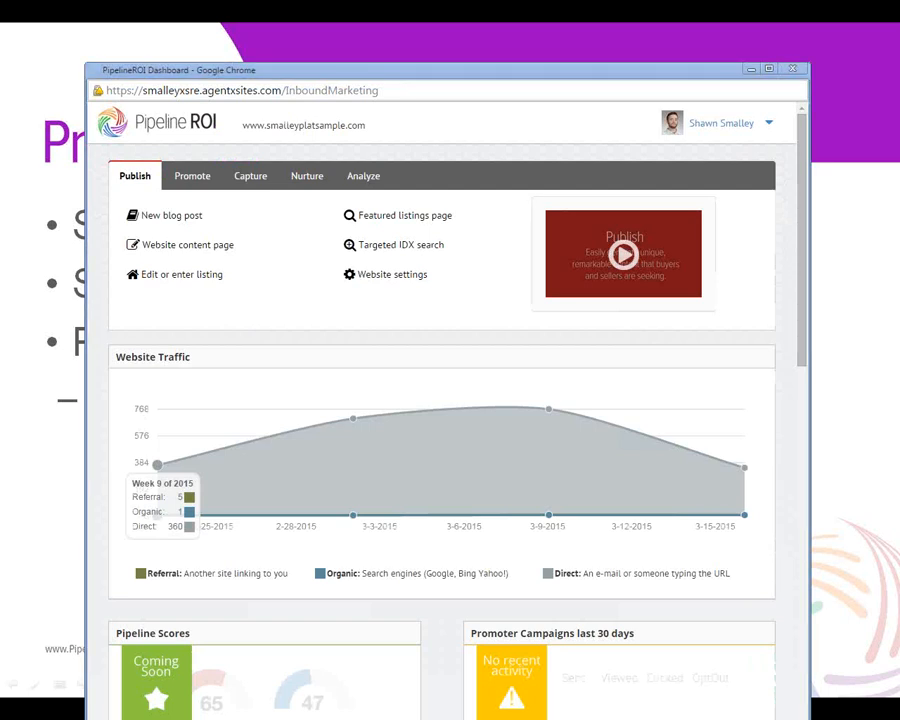
# Step: Switch to the mortgage site's dashboard, open its Promote option for sharing site content, and look over the Facebook Profile Setup dialog before closing it
pyautogui.hotkey('alt', 'Tab')
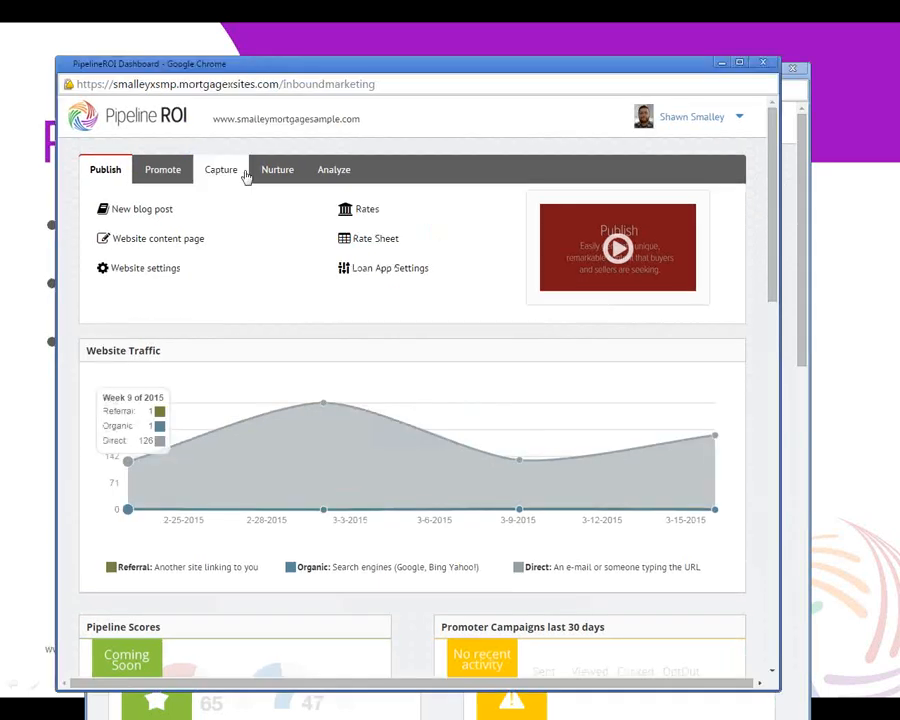
pyautogui.click(167, 176)
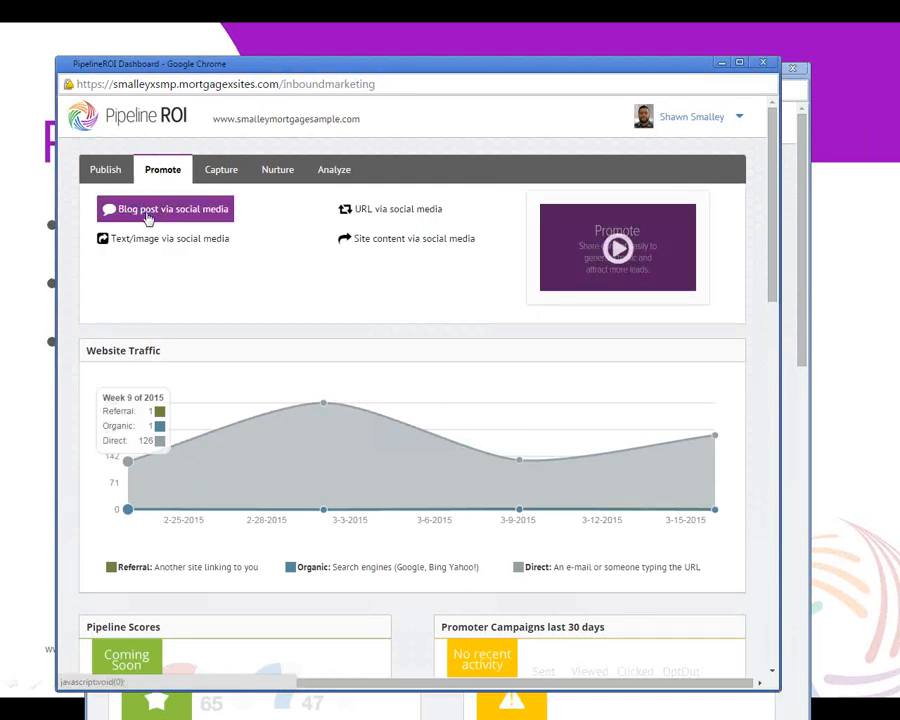
pyautogui.click(375, 244)
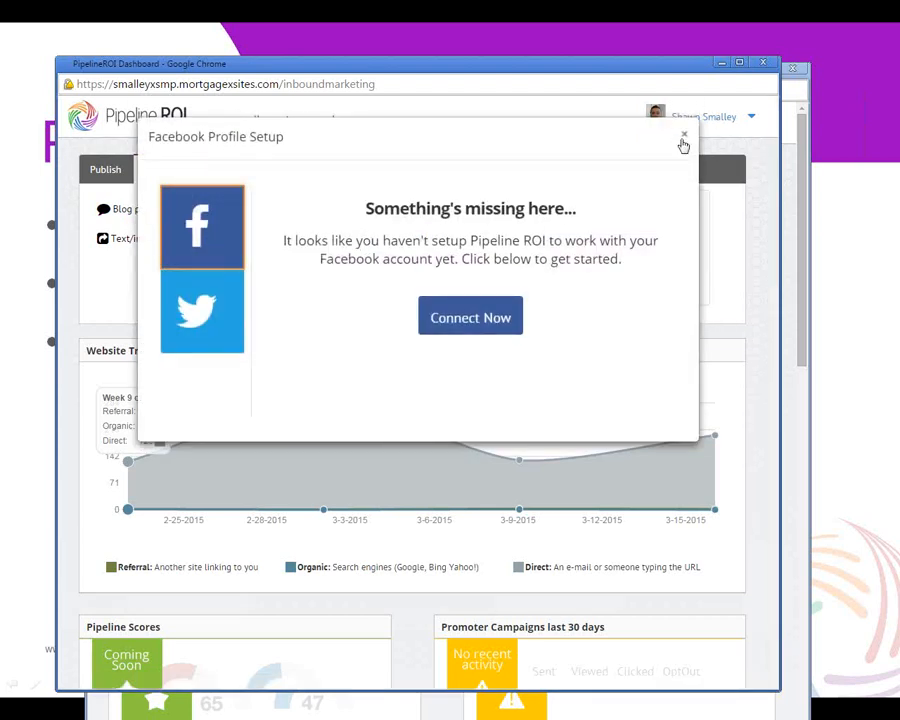
pyautogui.click(472, 317)
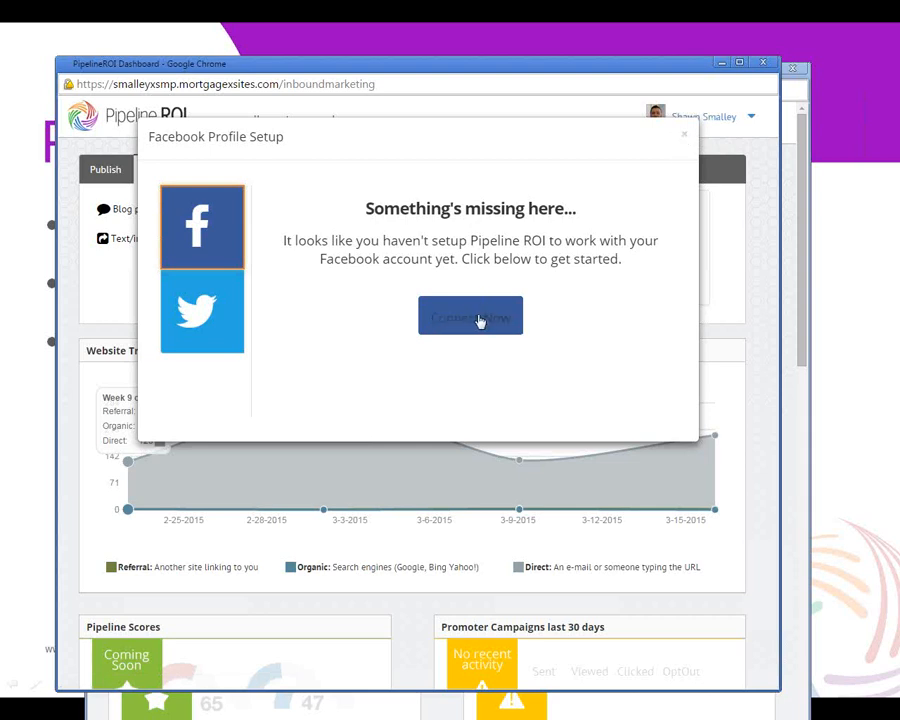
pyautogui.click(683, 136)
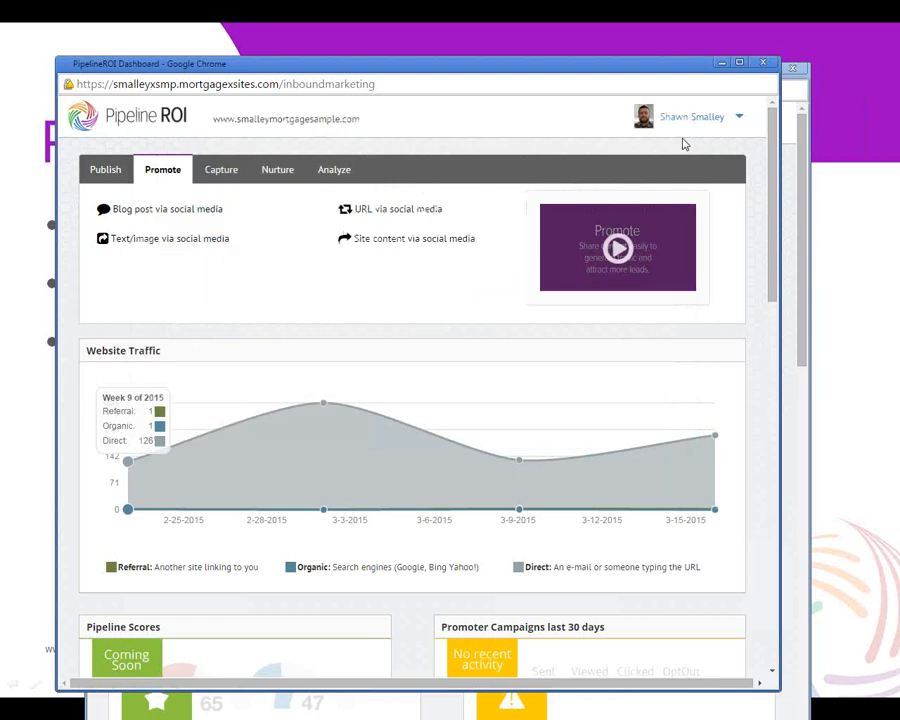
# Step: Show the Social Media Profiles option in the account menu, and return to the real estate dashboard
pyautogui.click(739, 120)
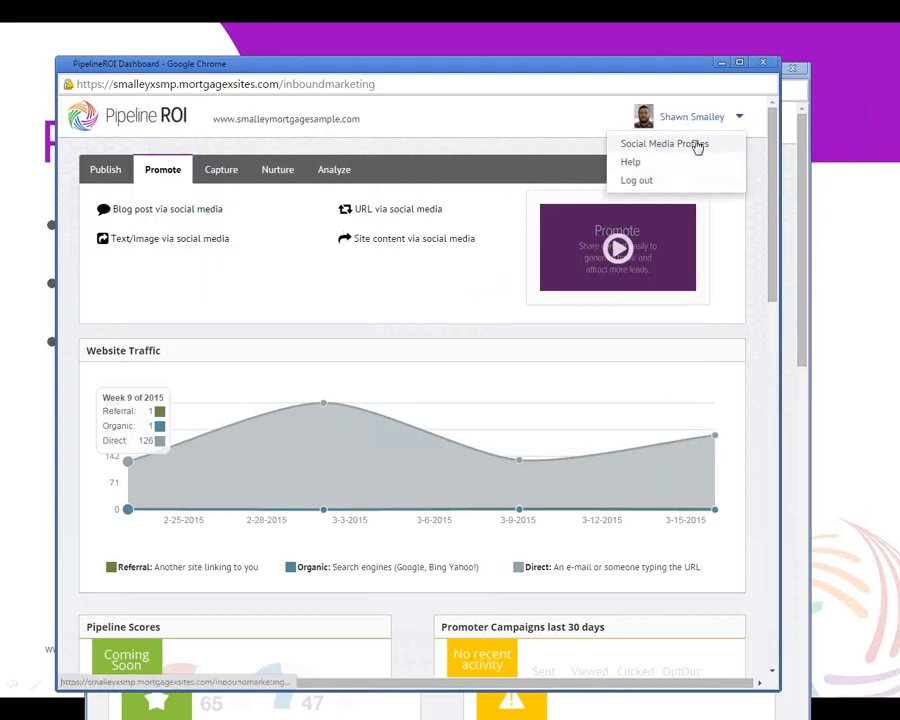
pyautogui.click(401, 296)
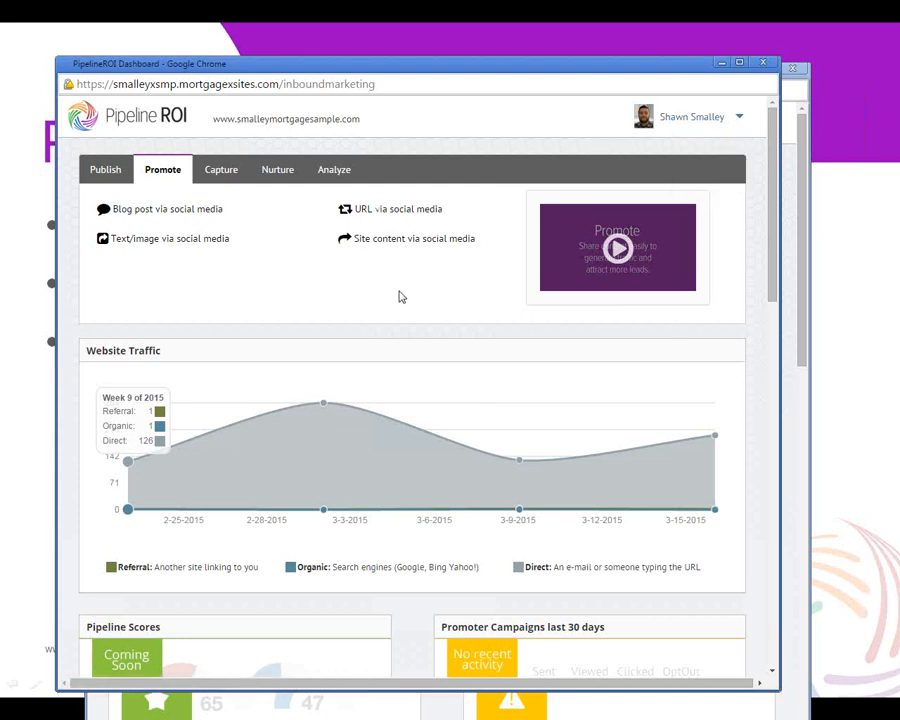
pyautogui.click(725, 66)
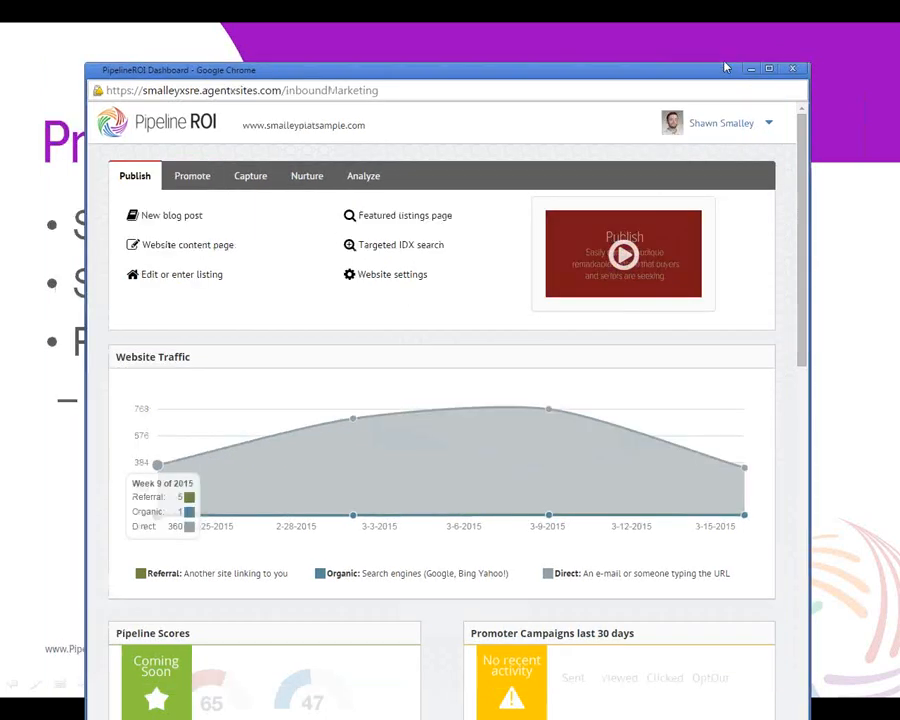
# Step: Start a Promote post that shares site content via social media, using the Home Appreciation page
pyautogui.click(201, 177)
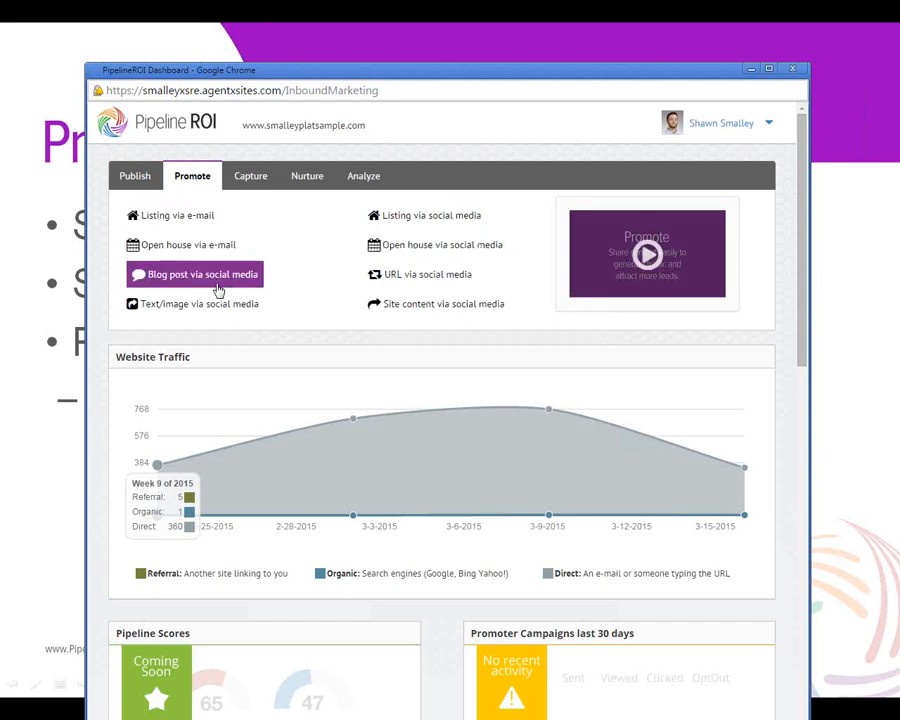
pyautogui.click(436, 306)
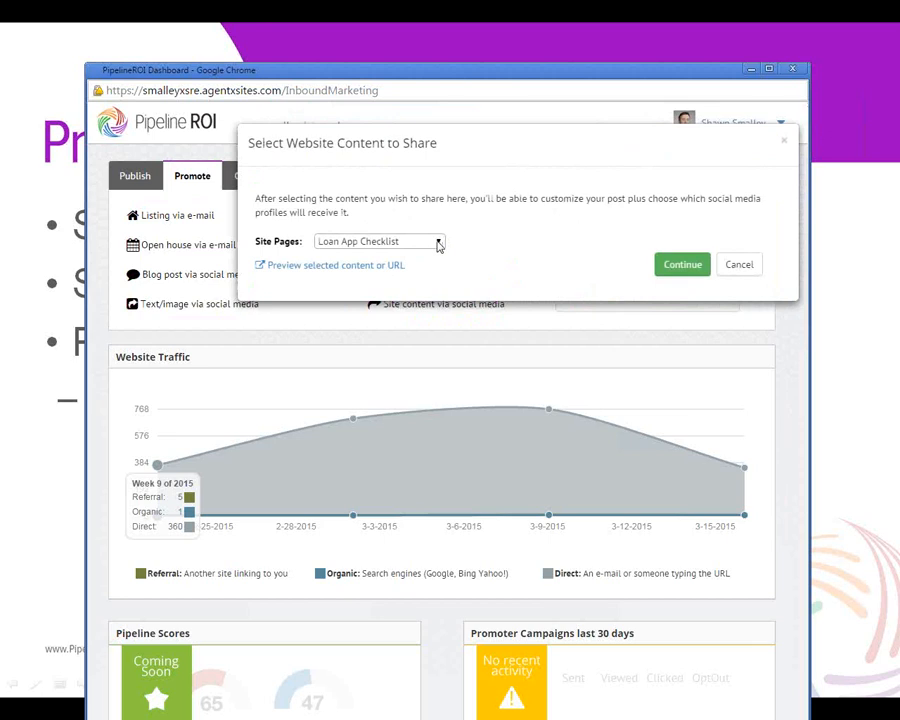
pyautogui.click(438, 243)
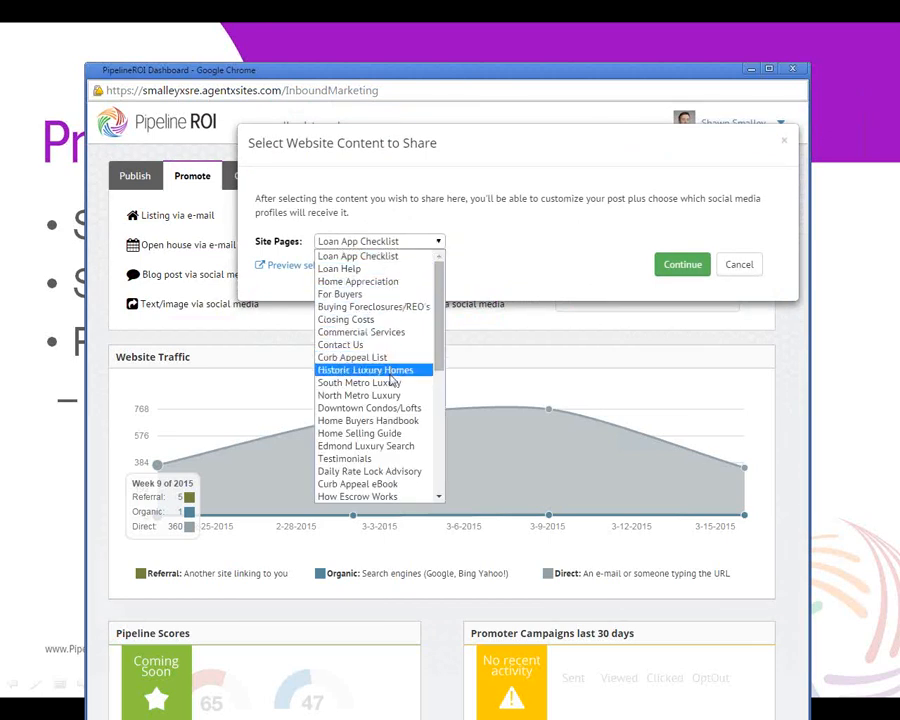
pyautogui.click(382, 283)
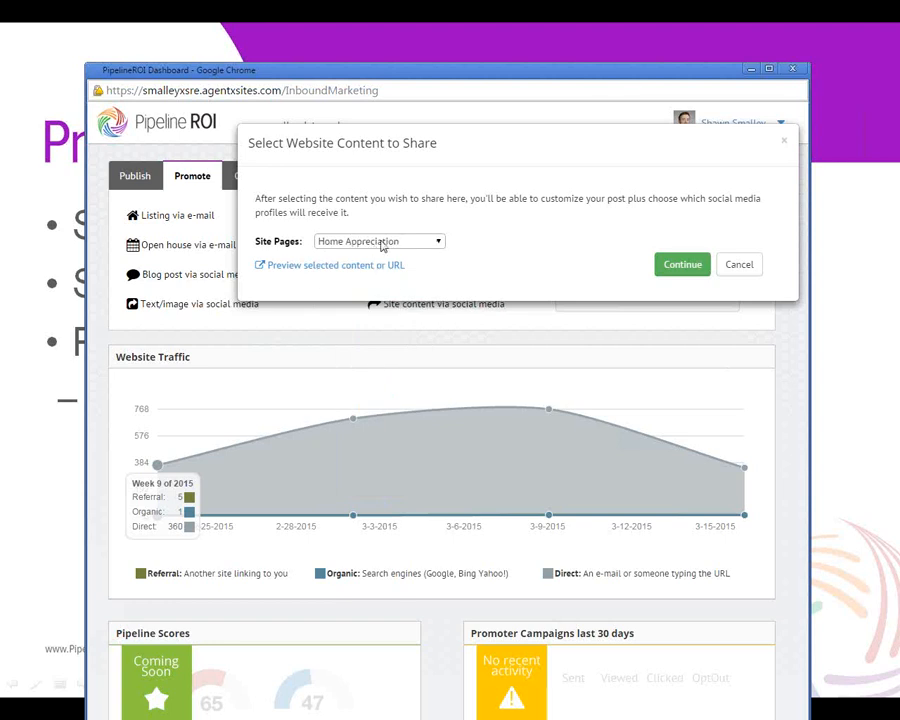
pyautogui.click(676, 266)
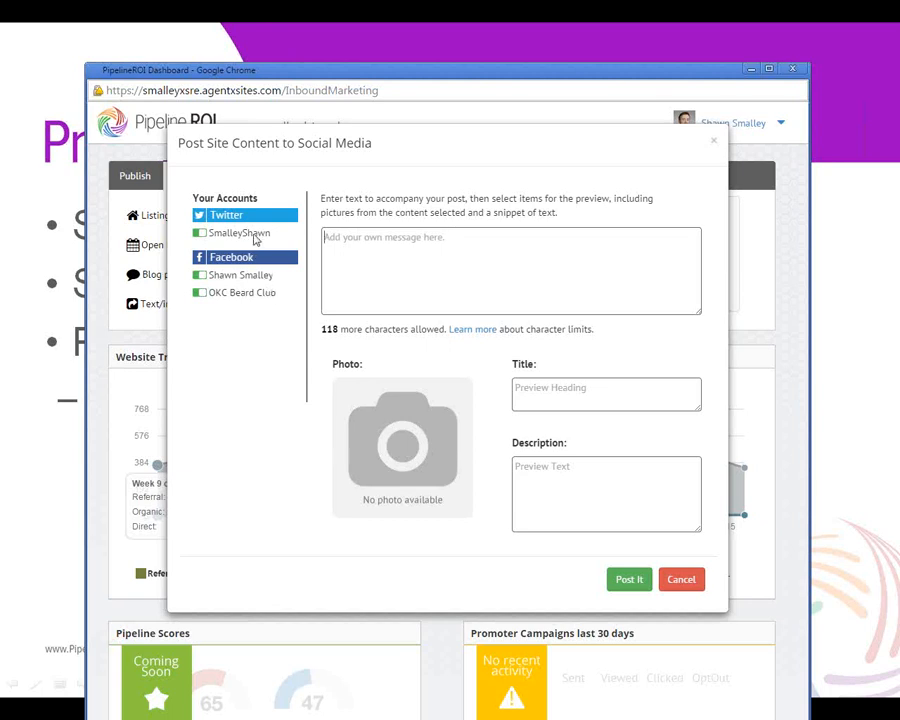
# Step: Toggle the Twitter account and both Facebook accounts off and back on for the site content post, and cancel the post
pyautogui.click(199, 275)
pyautogui.click(200, 293)
pyautogui.click(200, 234)
pyautogui.click(200, 234)
pyautogui.click(200, 276)
pyautogui.click(200, 293)
pyautogui.click(681, 579)
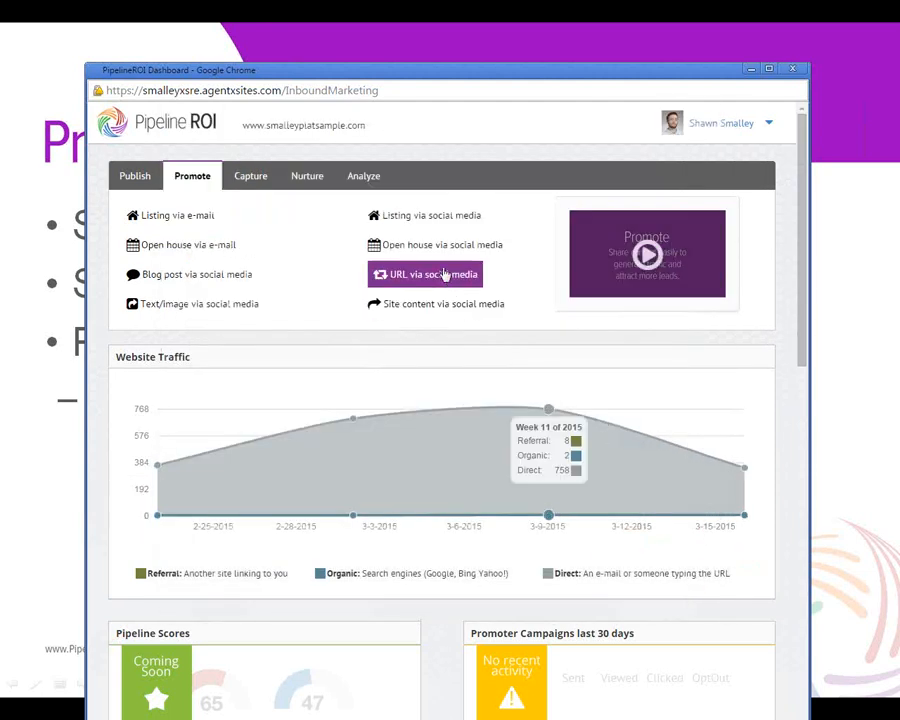
# Step: Look through the site listings available for sharing via social media, and cancel the dialog
pyautogui.click(432, 221)
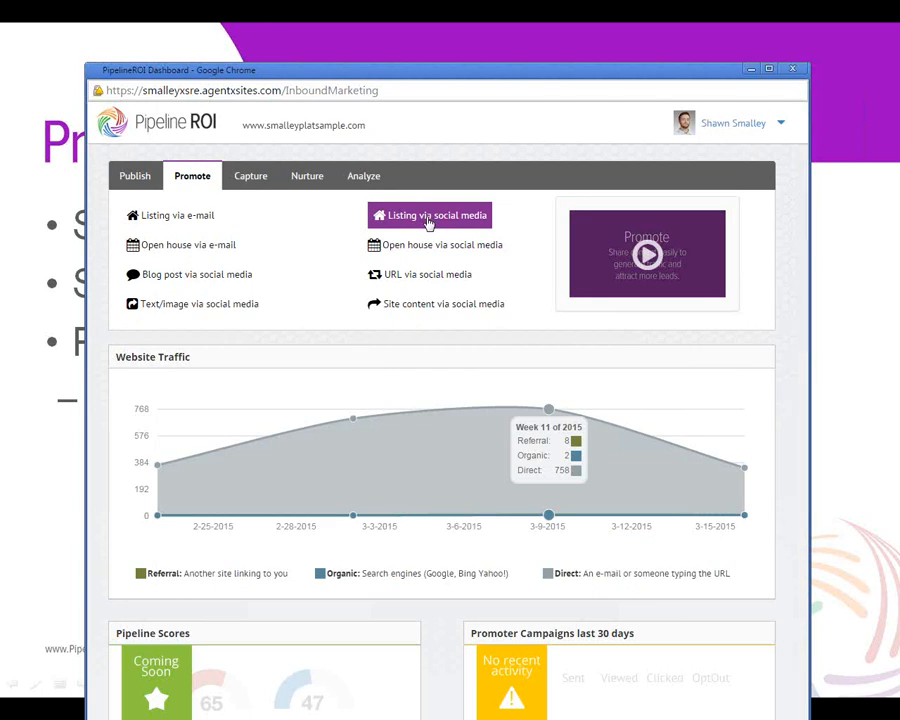
pyautogui.click(430, 241)
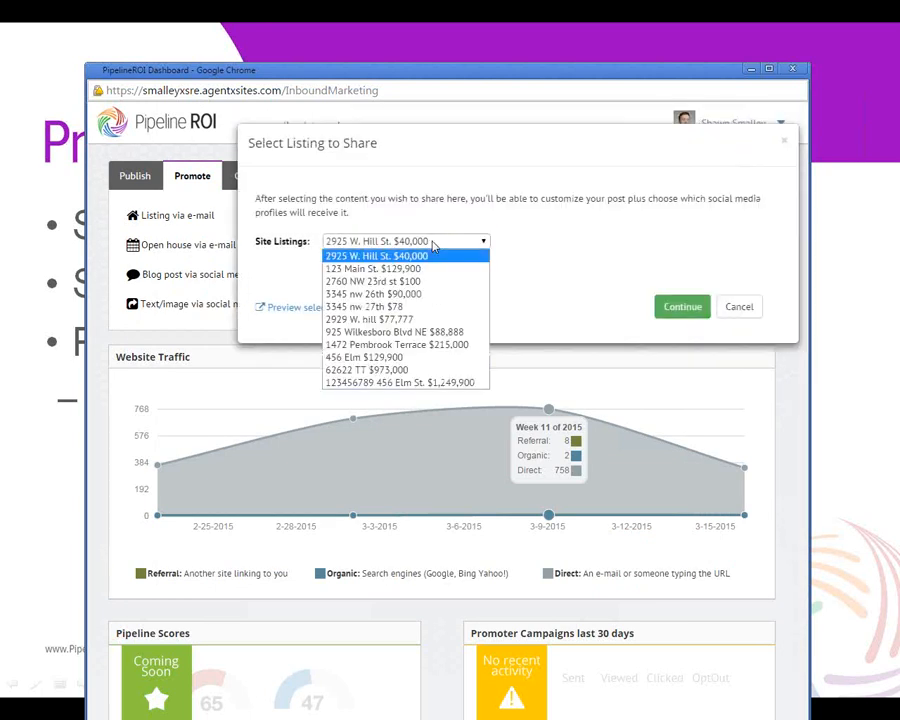
pyautogui.click(739, 306)
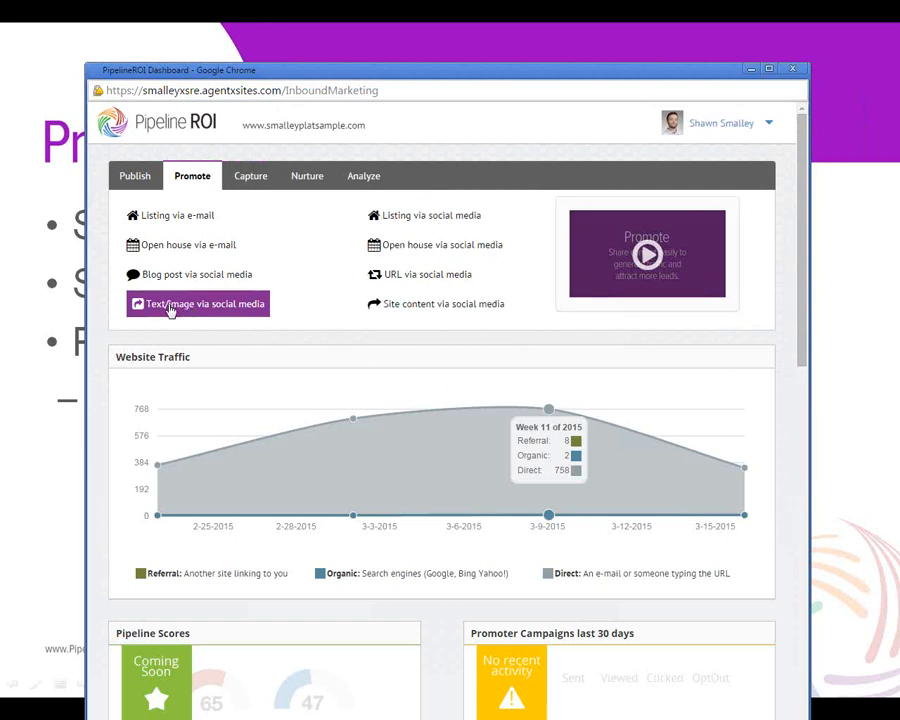
# Step: Draft a text/image social media post reading "It's a great day to go home shopping. Loving the weather." and clear the message
pyautogui.click(173, 307)
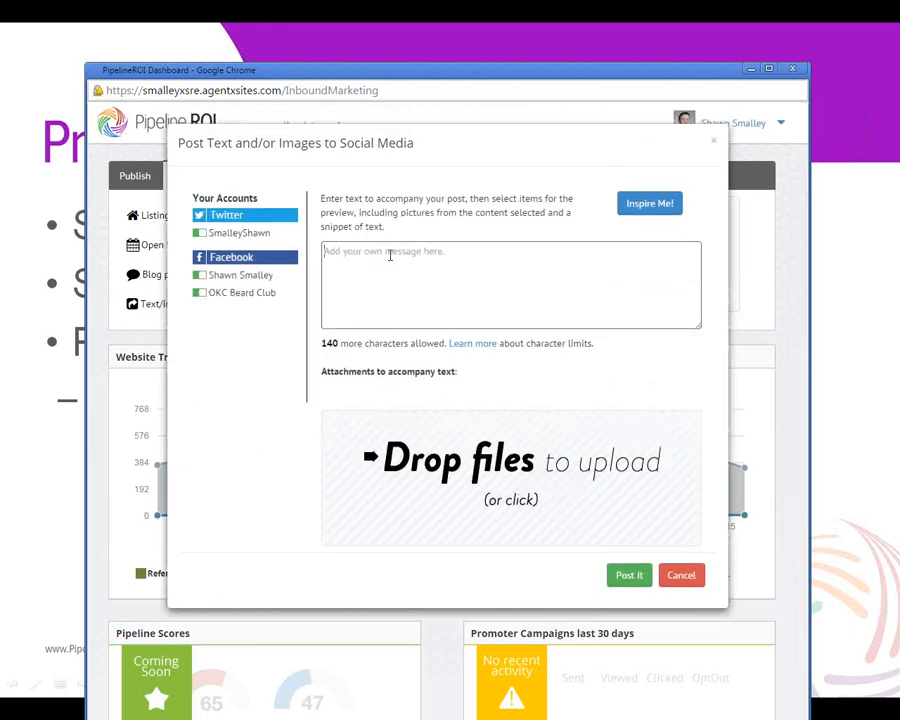
pyautogui.write("It's a great day to go ")
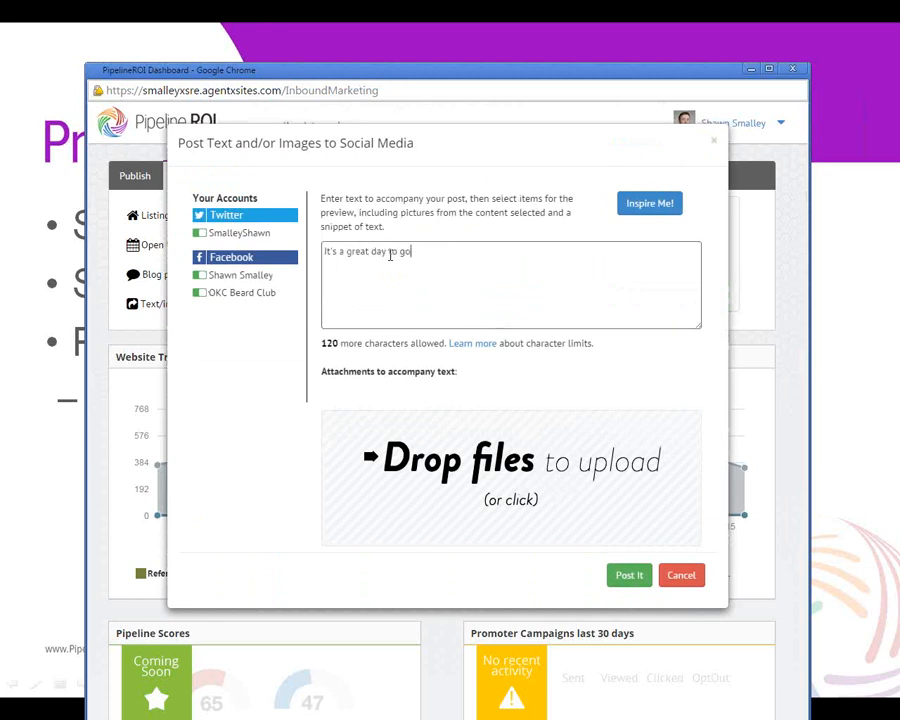
pyautogui.write('home shopping. Loving the weather.')
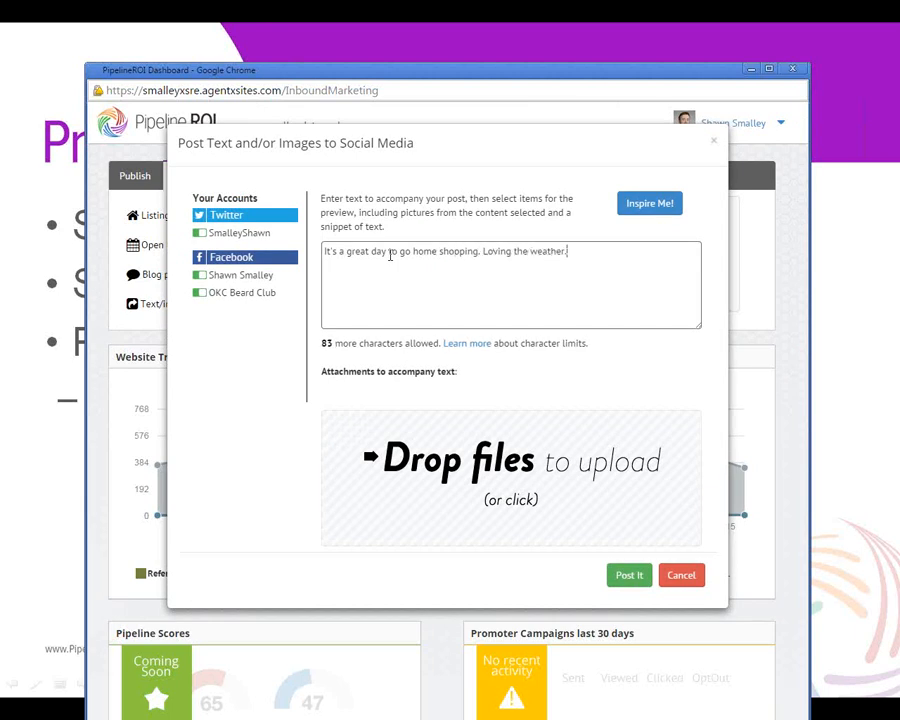
pyautogui.moveTo(616, 254); pyautogui.dragTo(275, 267)
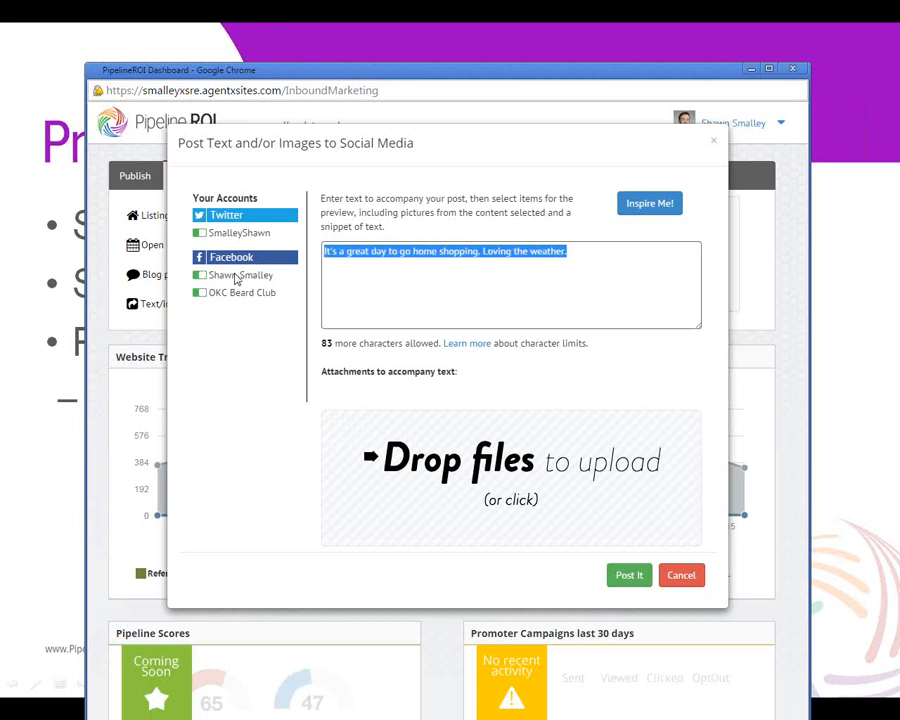
pyautogui.click(577, 254)
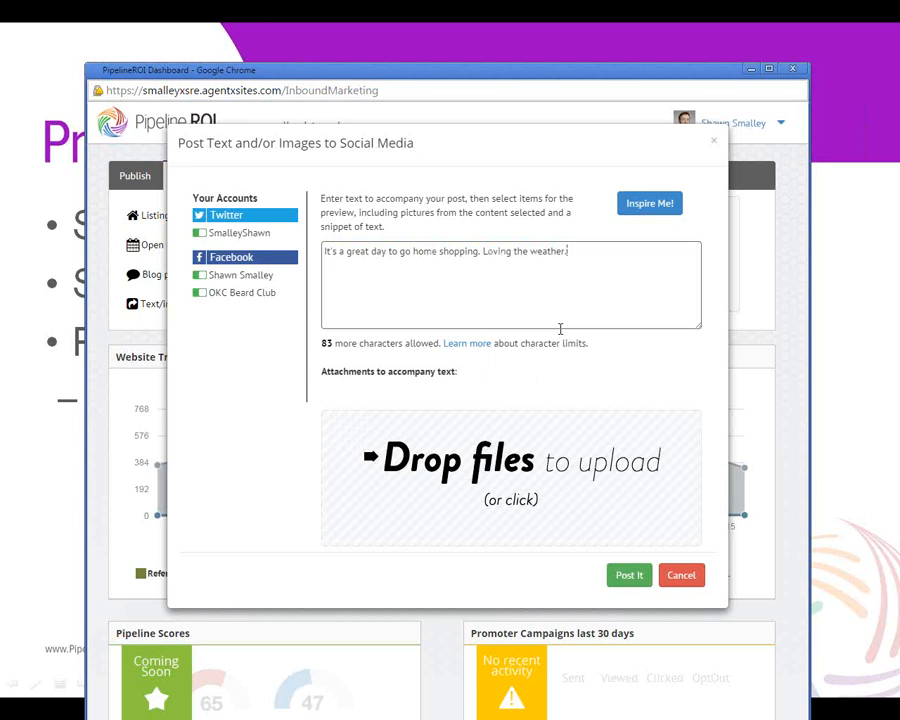
pyautogui.moveTo(641, 252); pyautogui.dragTo(322, 252)
pyautogui.press('BackSpace')
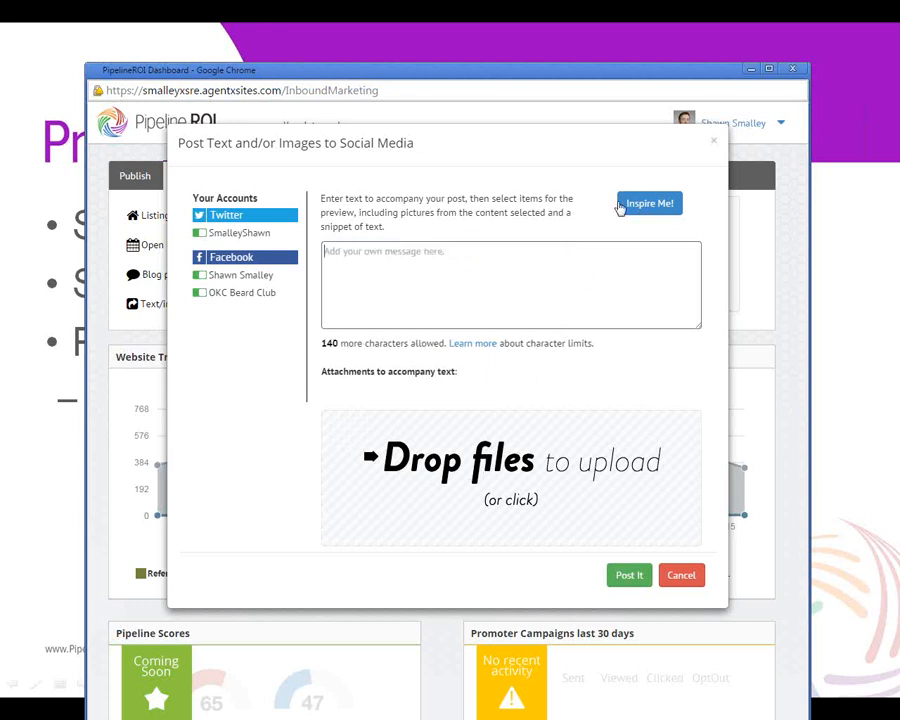
# Step: Browse the Inspire Me suggestions for the Real Estate Industry, Buyer Targeted, Seller Targeted and Mortgage Industry categories
pyautogui.click(656, 206)
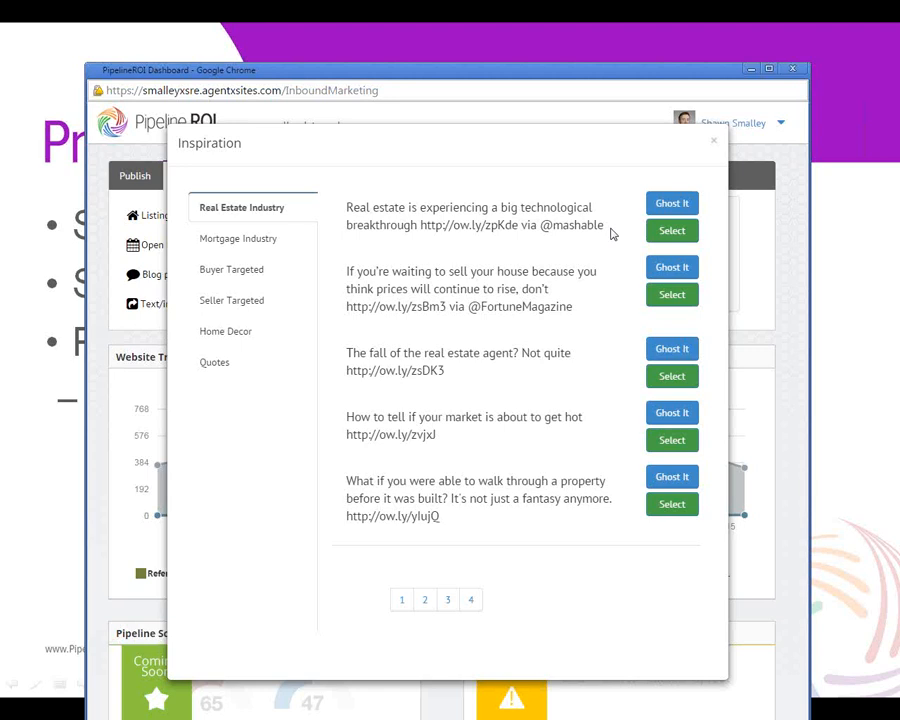
pyautogui.click(247, 272)
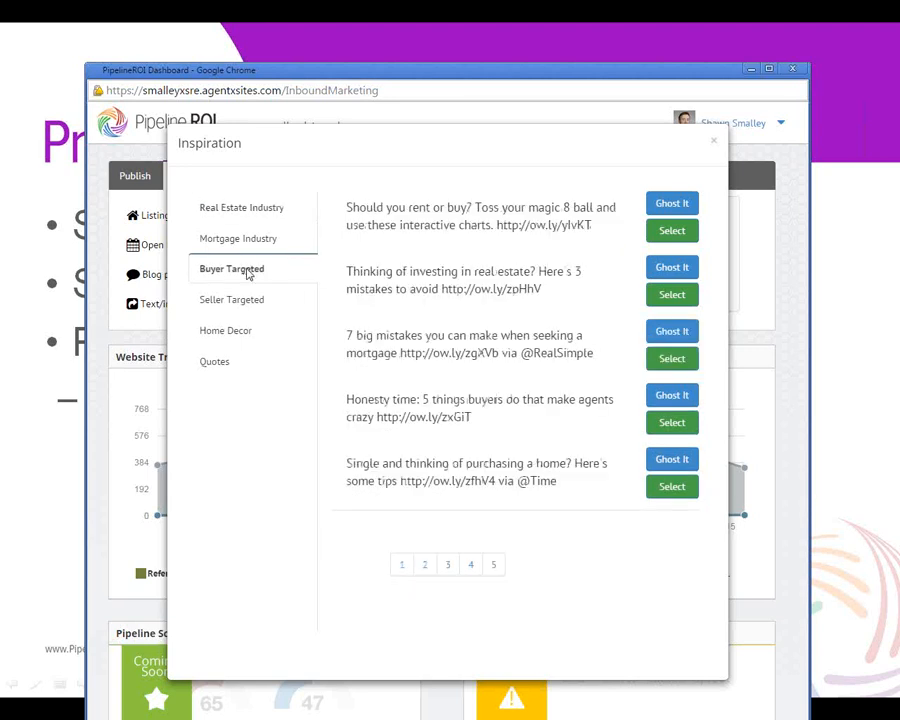
pyautogui.click(261, 299)
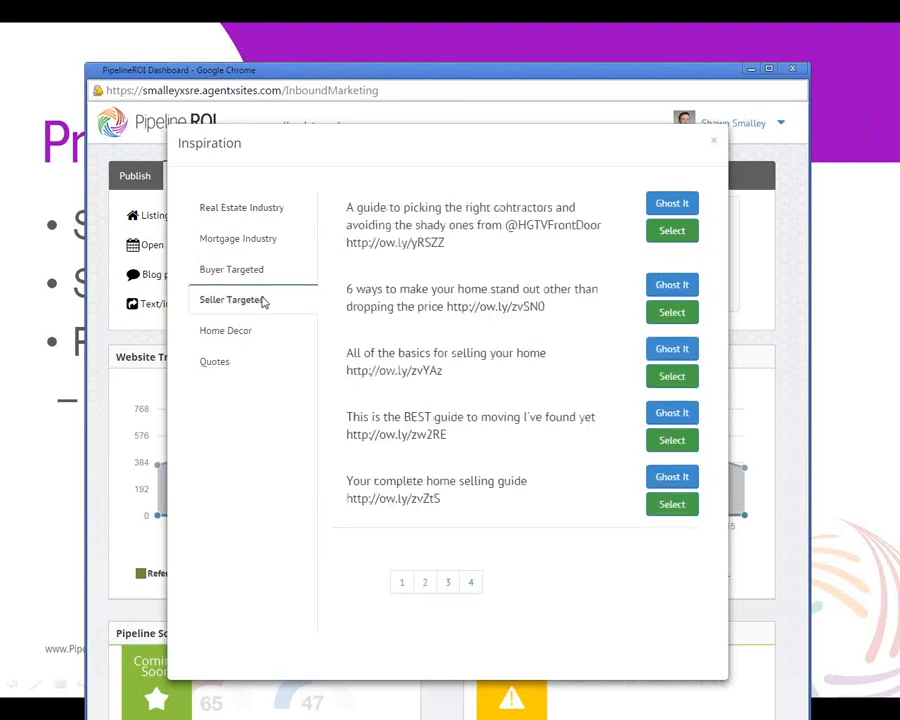
pyautogui.click(260, 240)
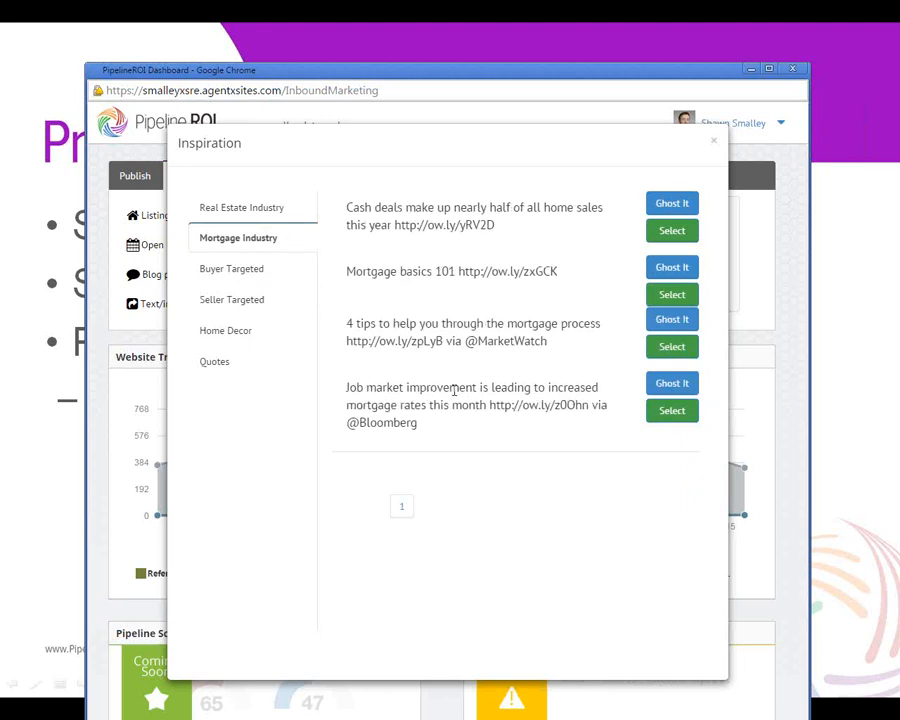
# Step: Reword the Bloomberg job market suggestion repeatedly with Ghost It, and select the "resulting in increased mortgage rates this month" version for the post
pyautogui.click(665, 390)
pyautogui.click(665, 390)
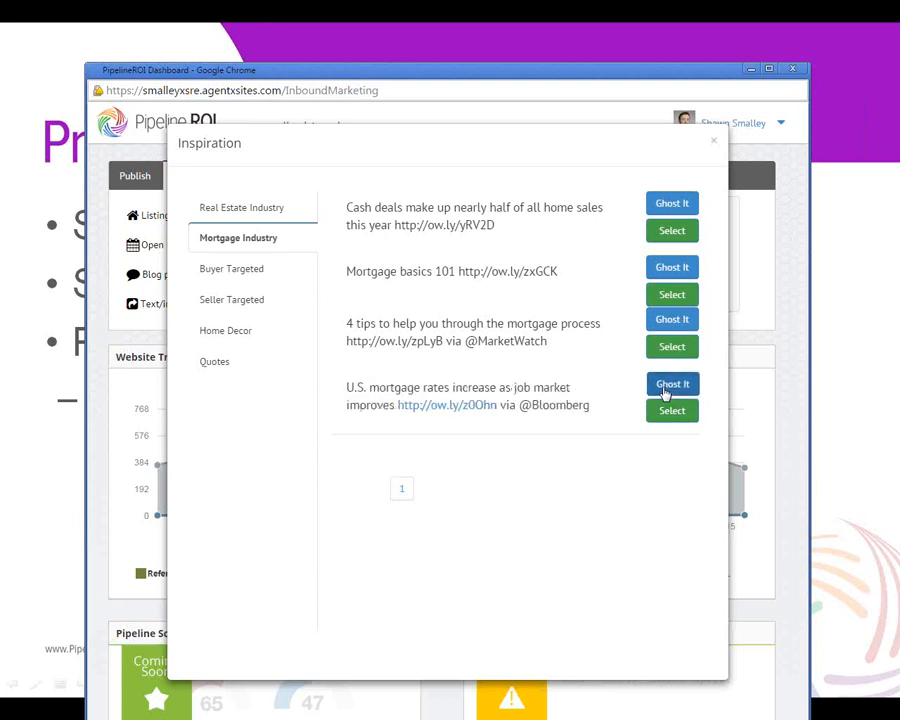
pyautogui.click(665, 390)
pyautogui.click(666, 391)
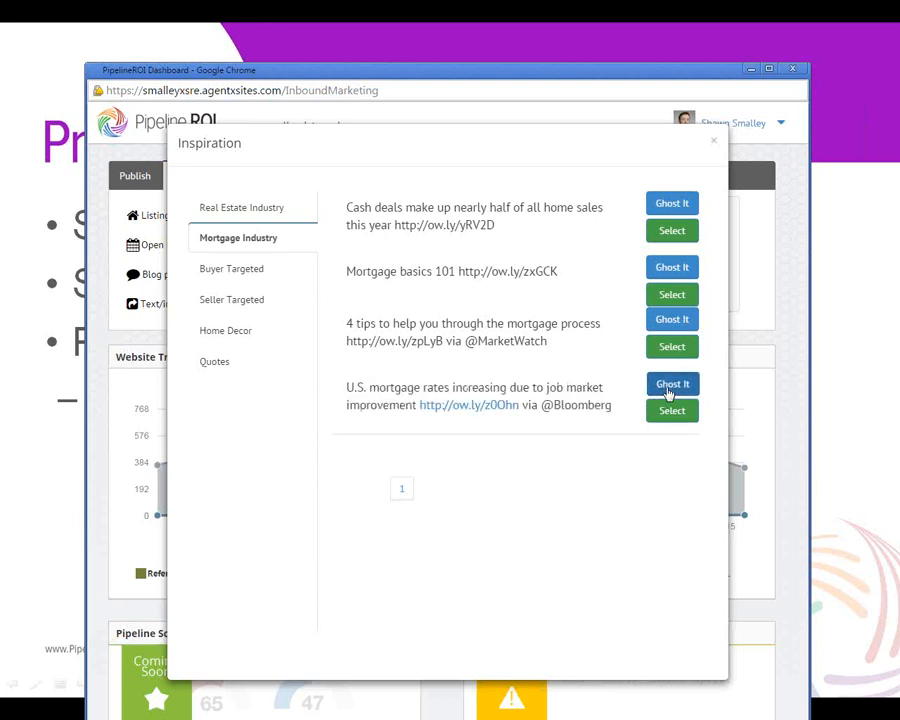
pyautogui.click(667, 390)
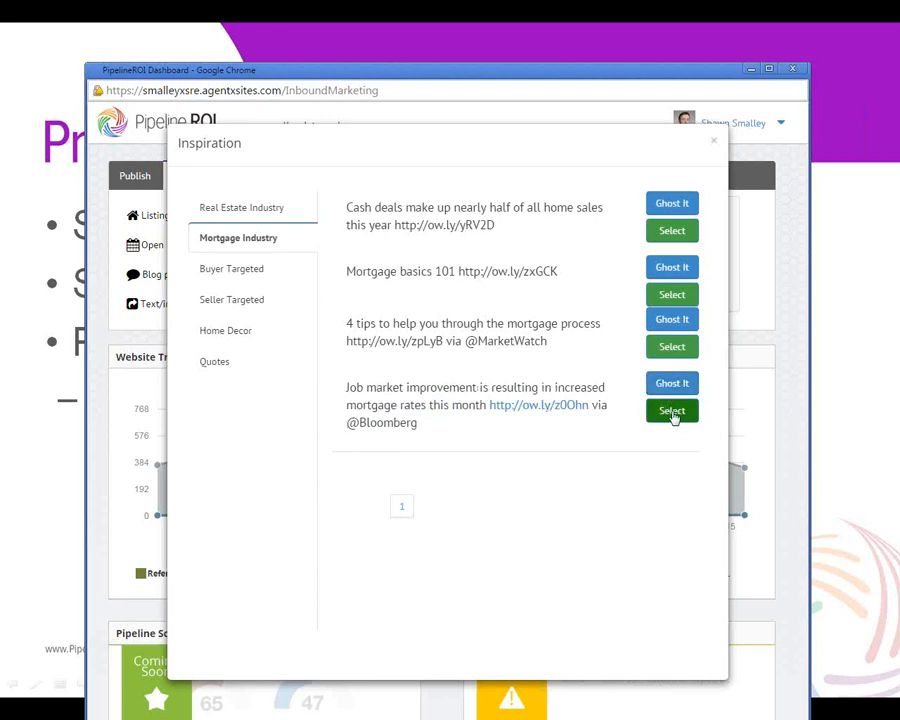
pyautogui.click(672, 411)
# Step: Review the message text and Twitter account of the post, close it without posting, and return to the Promote slide
pyautogui.moveTo(507, 277); pyautogui.dragTo(314, 255)
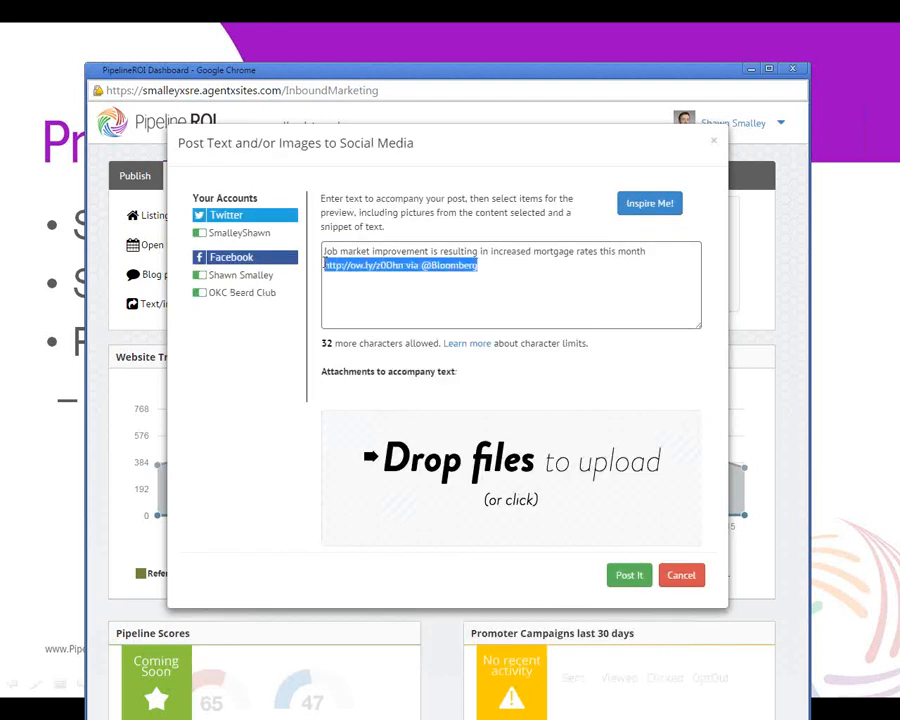
pyautogui.click(563, 291)
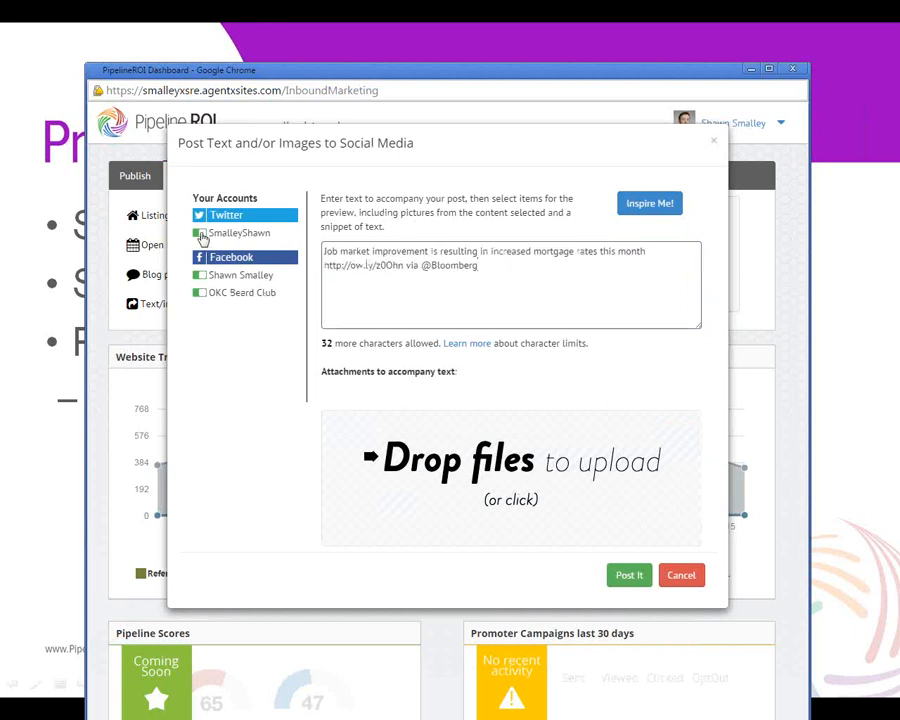
pyautogui.click(201, 234)
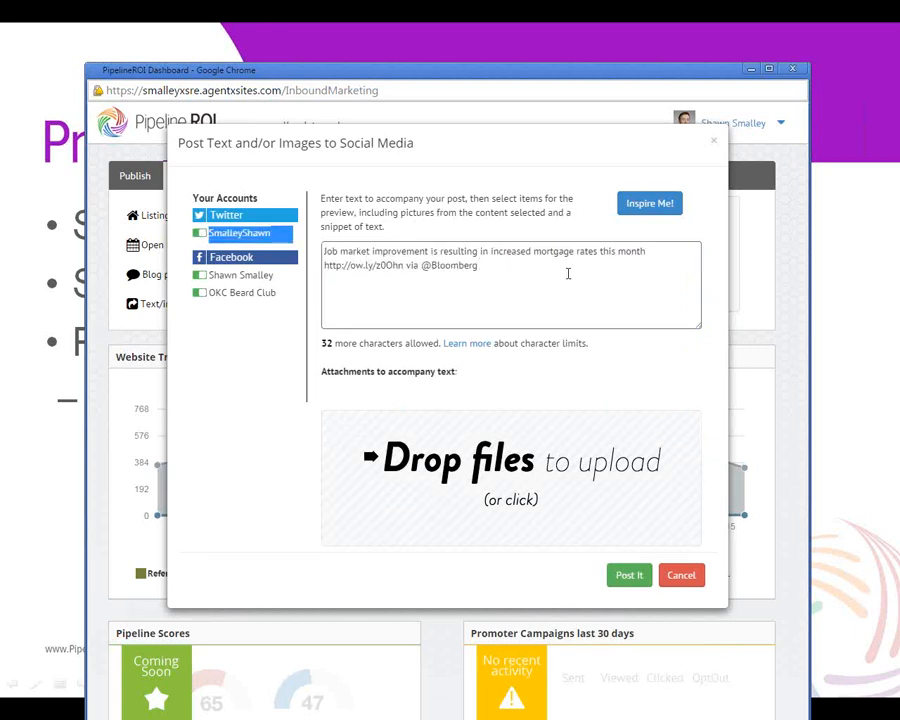
pyautogui.click(717, 148)
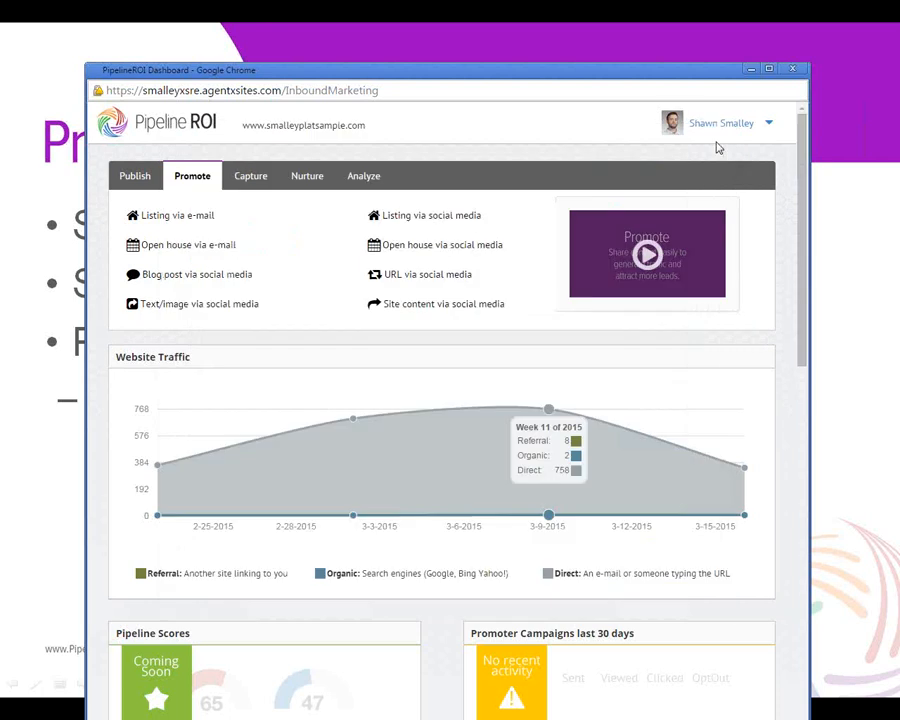
pyautogui.click(864, 546)
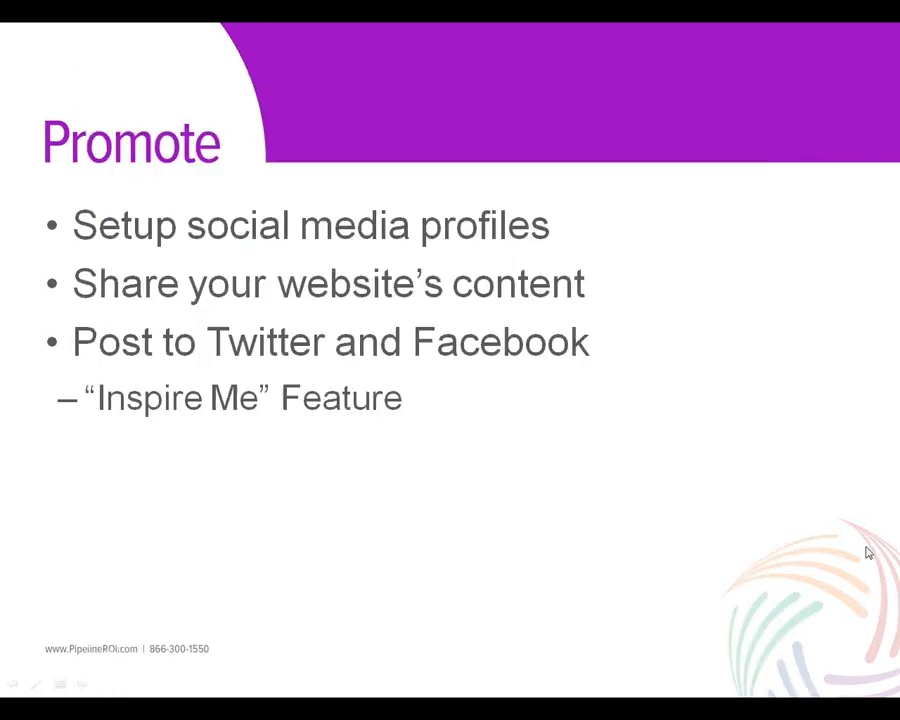
# Step: Advance to the Capture slide, switch to the mortgage site's PipelineROI dashboard and open its eBook landing page editor from the Capture tools
pyautogui.click(573, 567)
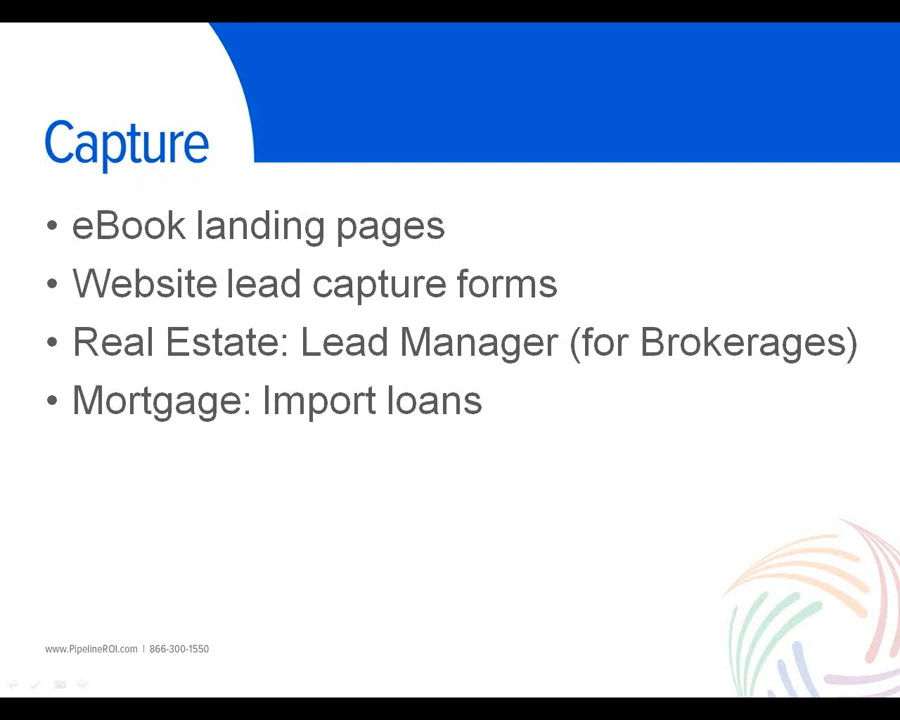
pyautogui.hotkey('alt', 'Tab')
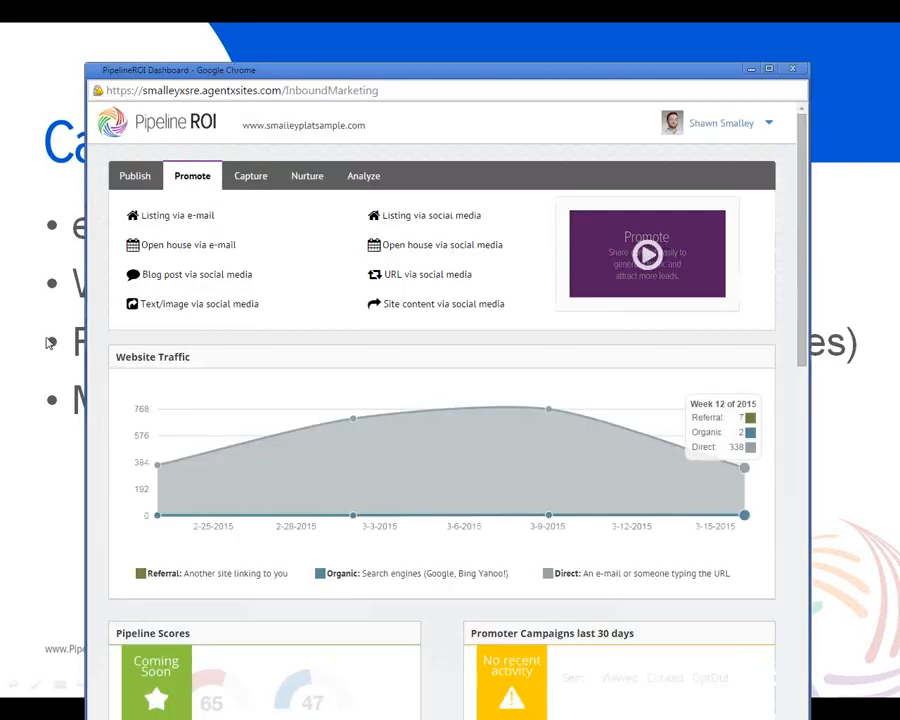
pyautogui.click(751, 69)
pyautogui.hotkey('alt', 'Tab')
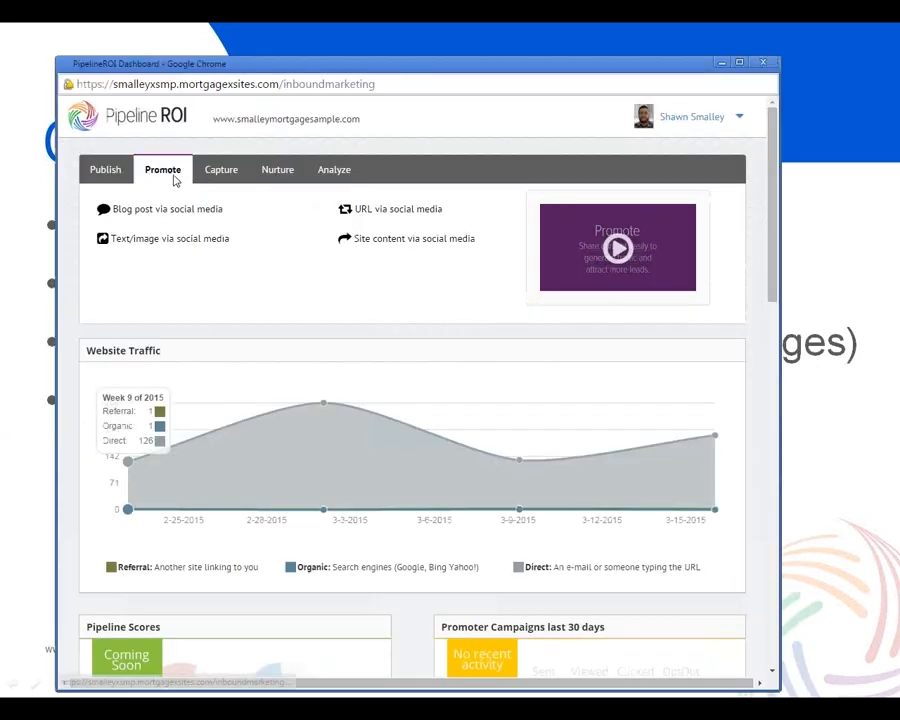
pyautogui.click(213, 170)
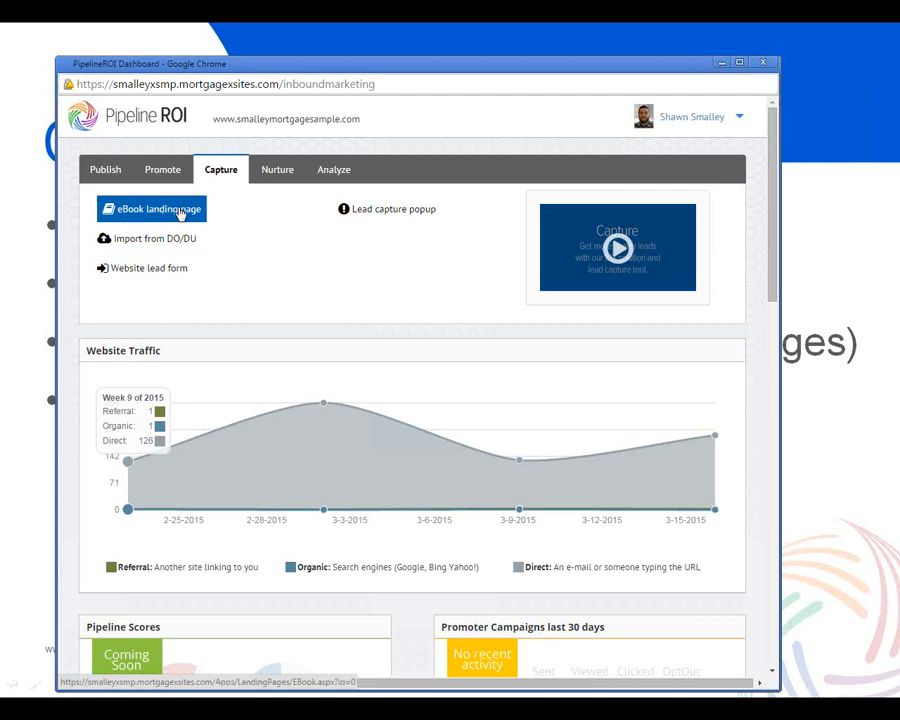
pyautogui.click(153, 216)
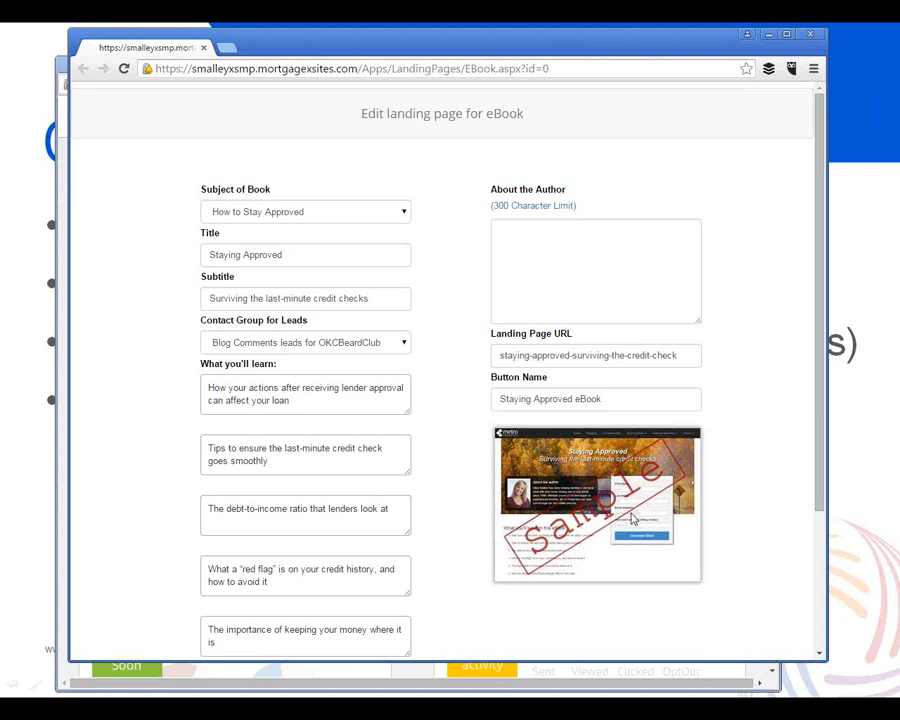
# Step: Set the eBook landing page's subject to FICO Scores, leave About the Author blank, and save while keeping the editor open
pyautogui.click(362, 213)
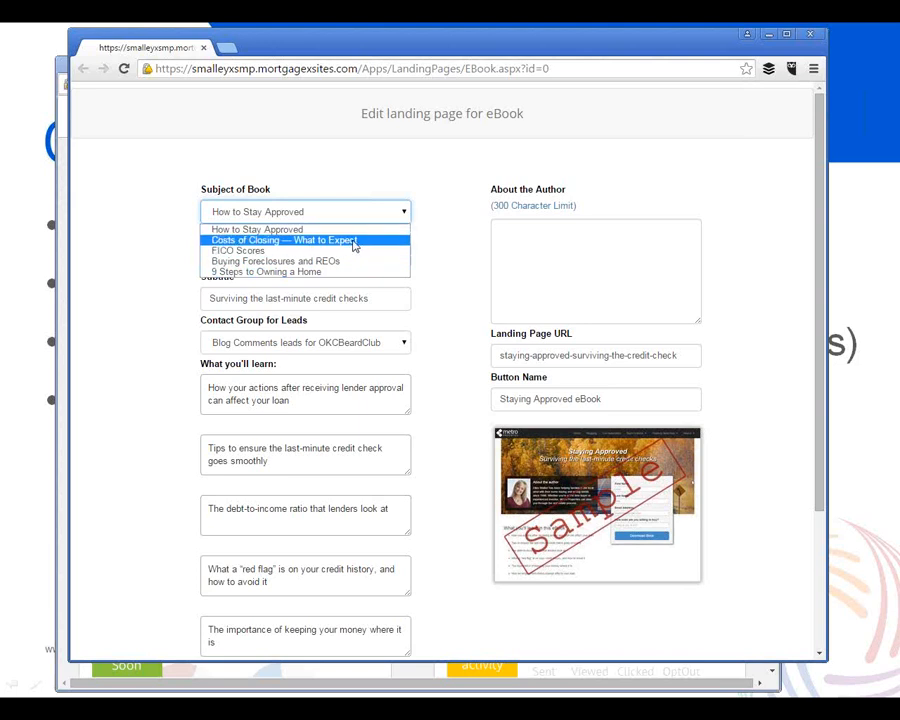
pyautogui.click(239, 250)
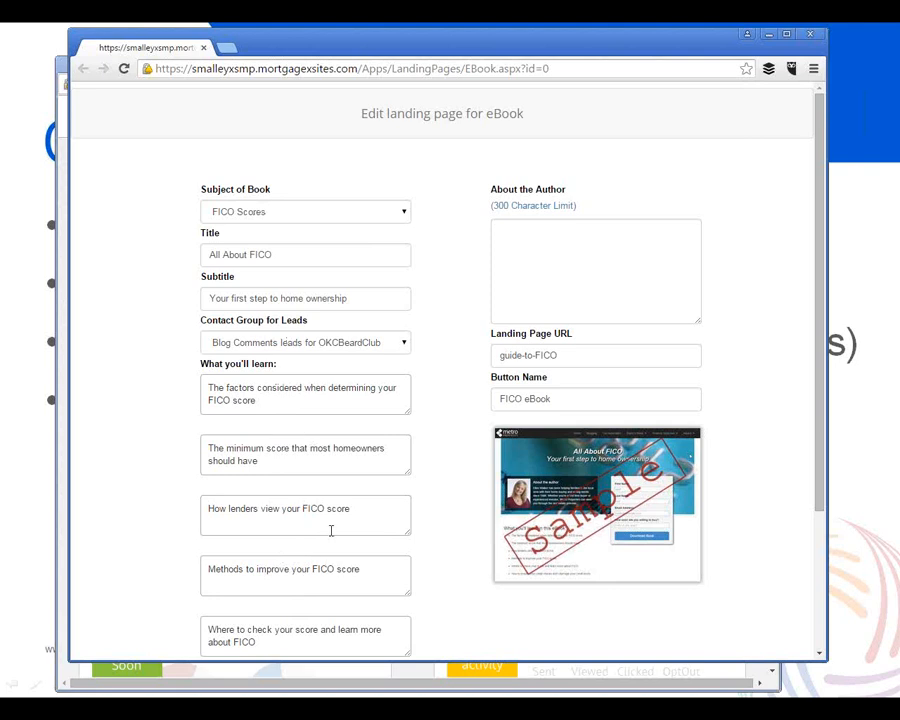
pyautogui.tripleClick(511, 193)
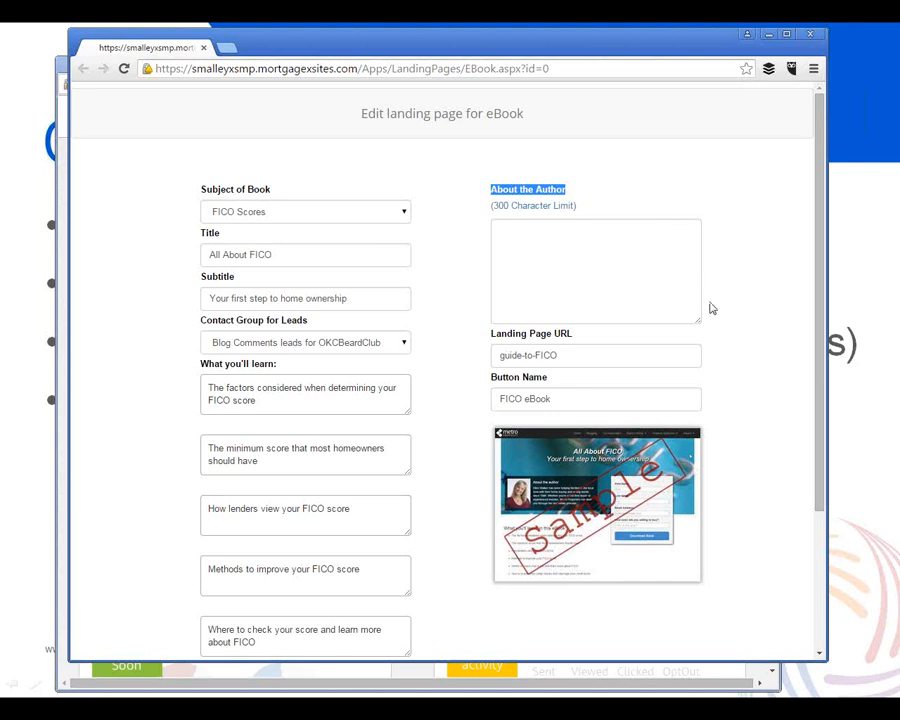
pyautogui.click(550, 218)
pyautogui.click(580, 284)
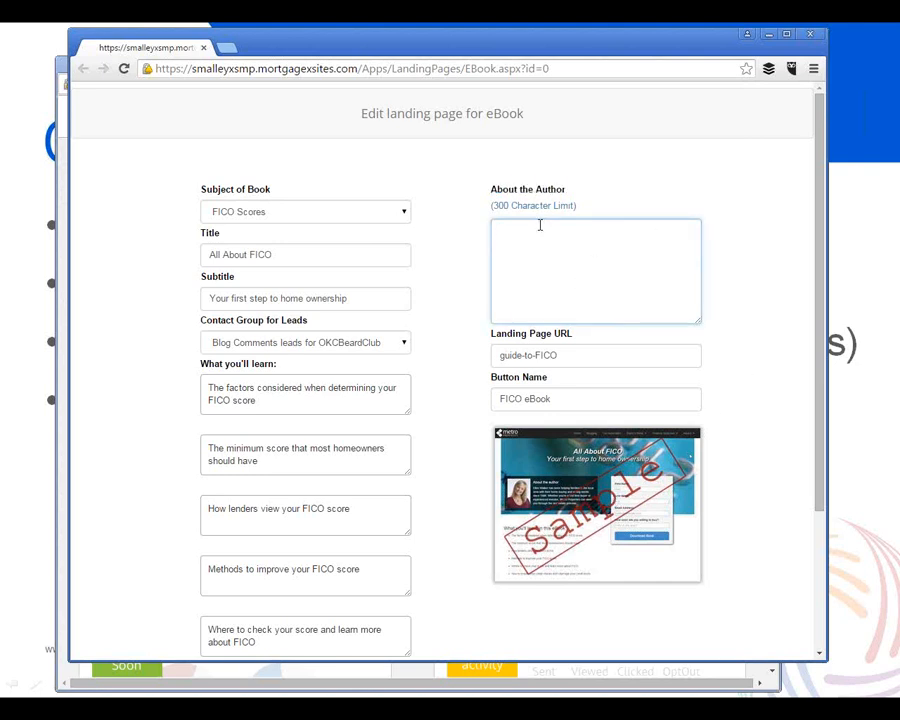
pyautogui.scroll(-2, 742, 430)
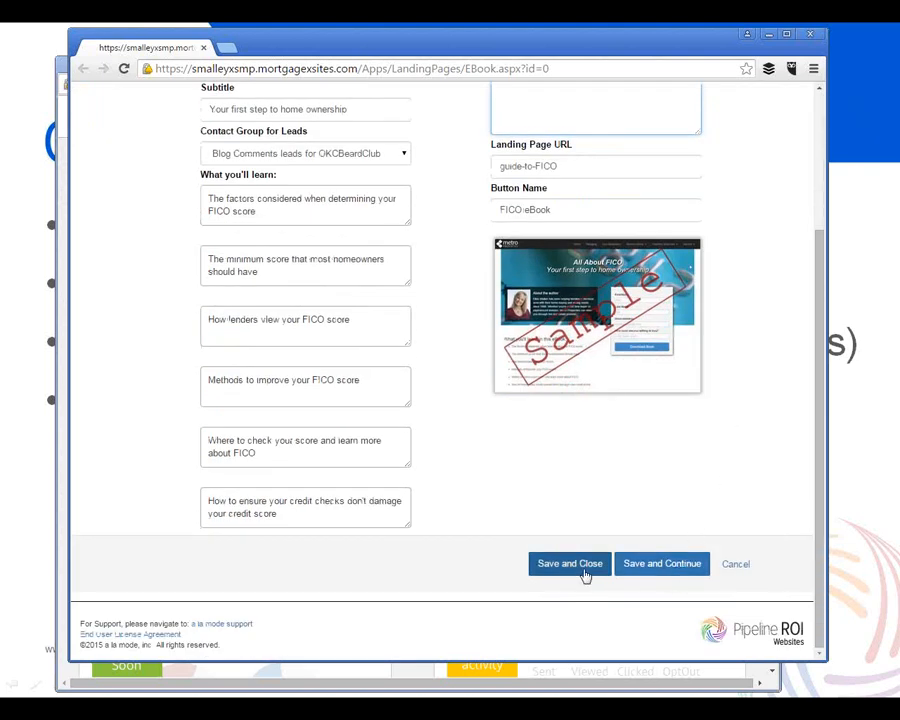
pyautogui.click(667, 568)
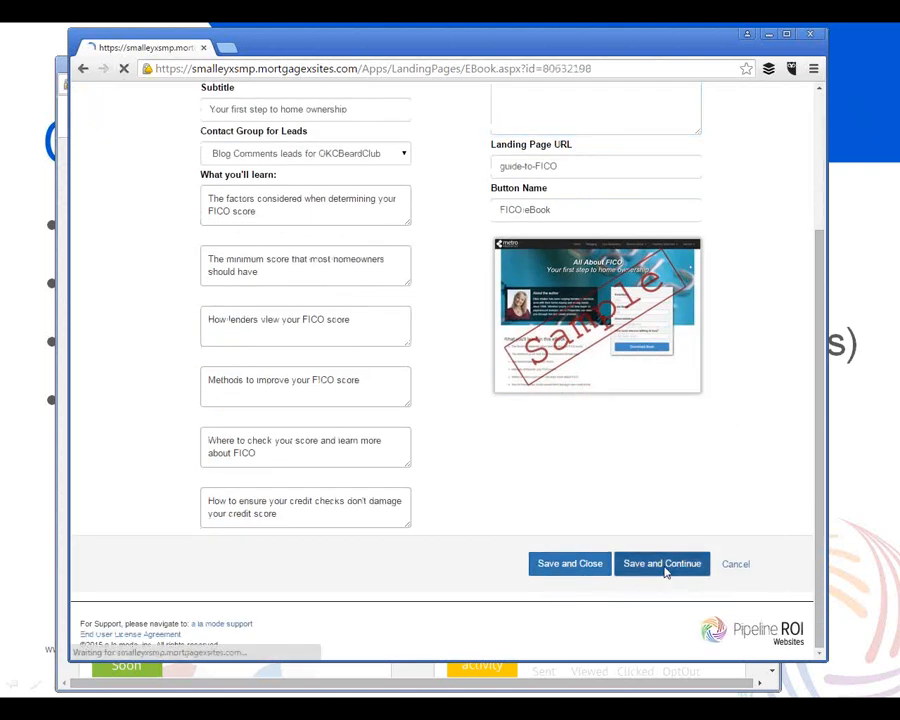
# Step: Preview the saved FICO landing page on the site, close the preview and editor, and minimize the mortgage dashboard
pyautogui.scroll(-1, 760, 562)
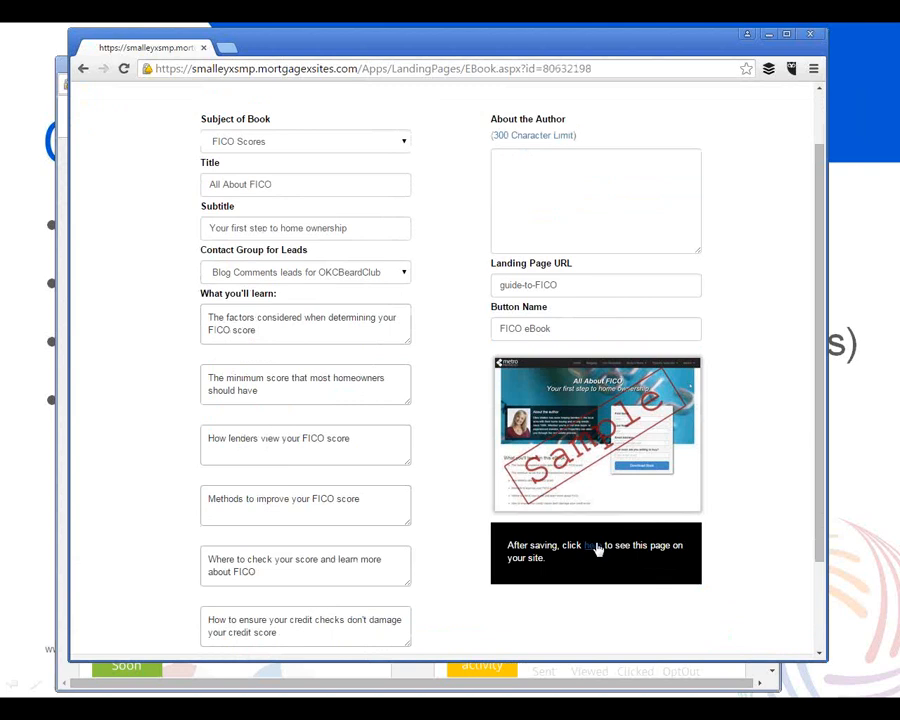
pyautogui.click(594, 549)
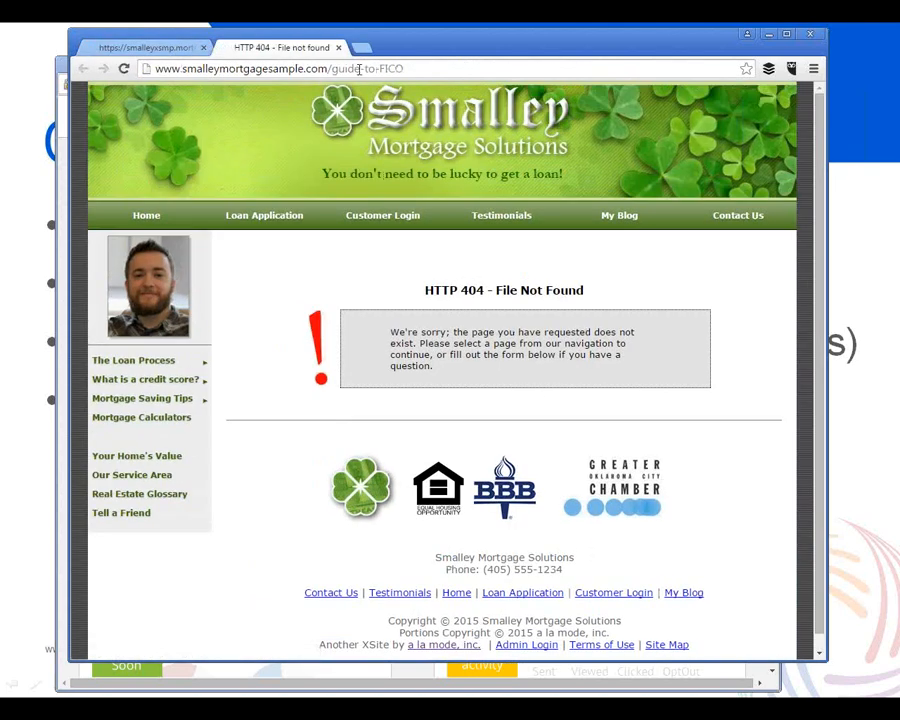
pyautogui.click(338, 47)
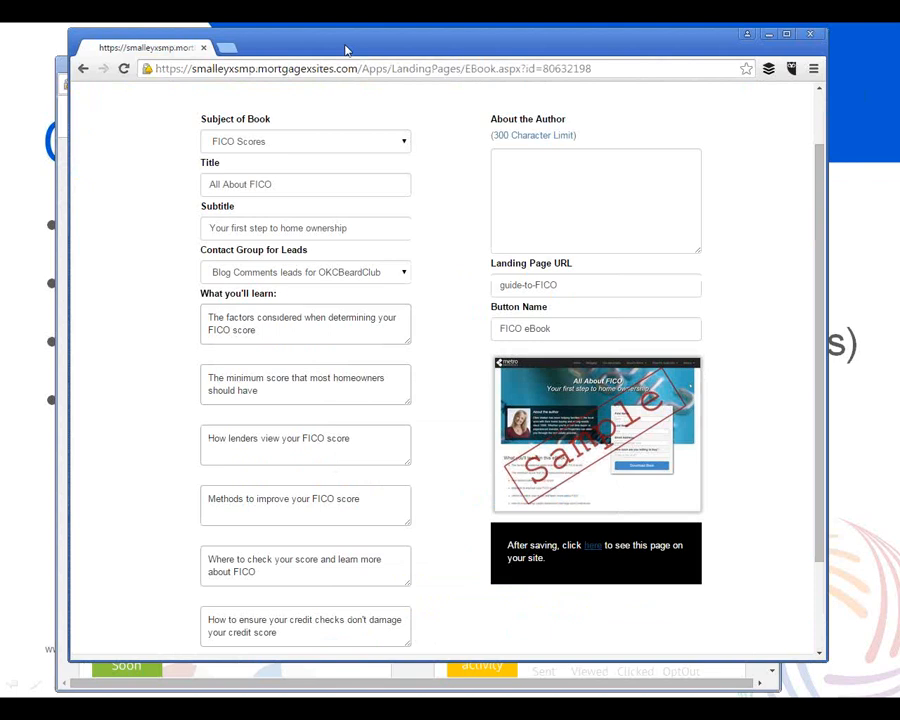
pyautogui.click(204, 48)
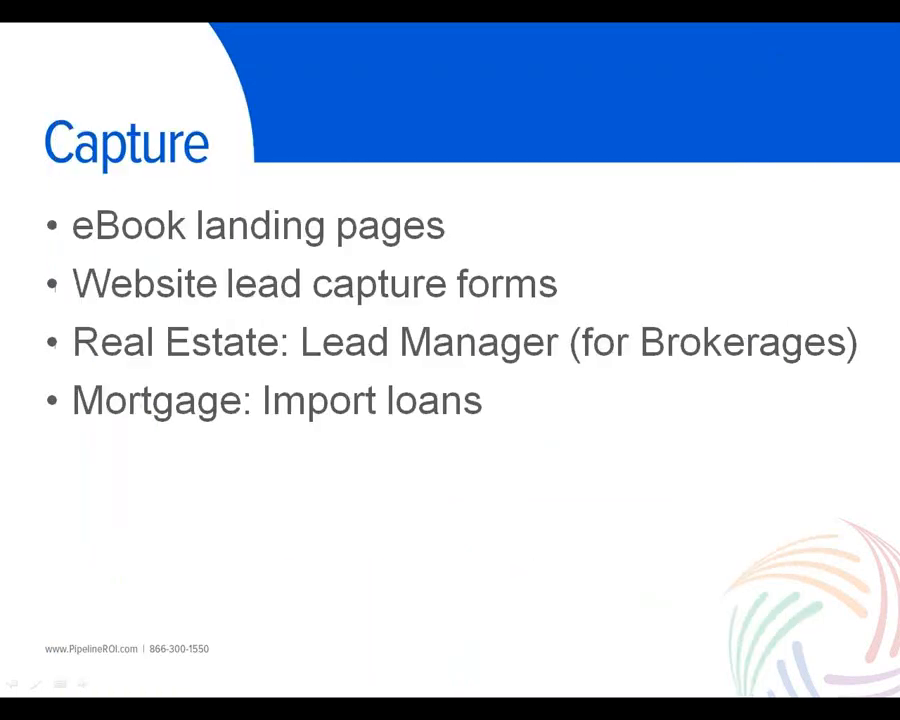
pyautogui.hotkey('alt', 'Tab')
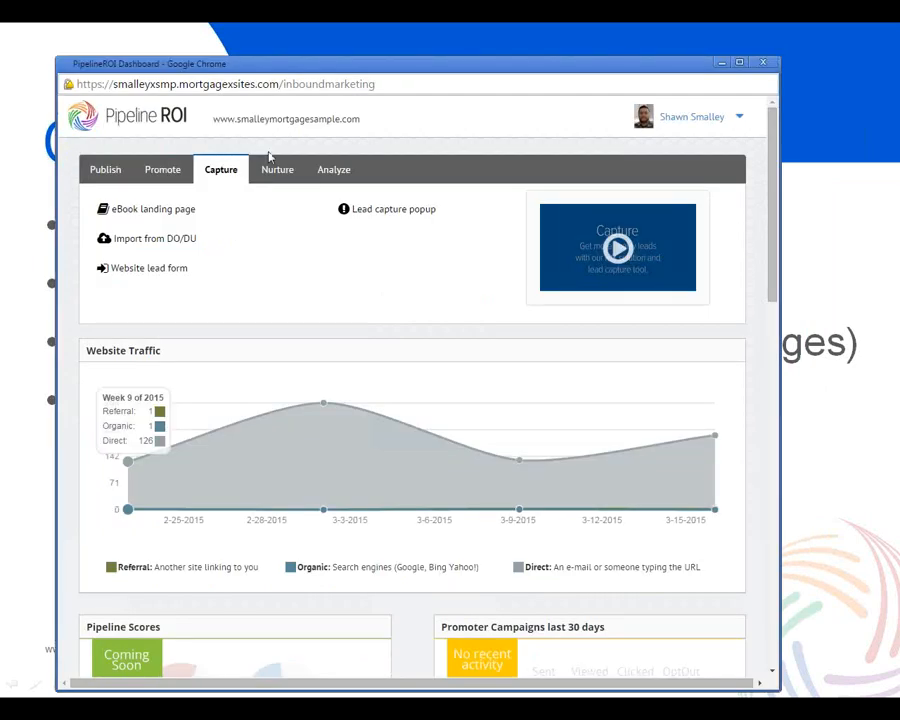
pyautogui.click(721, 63)
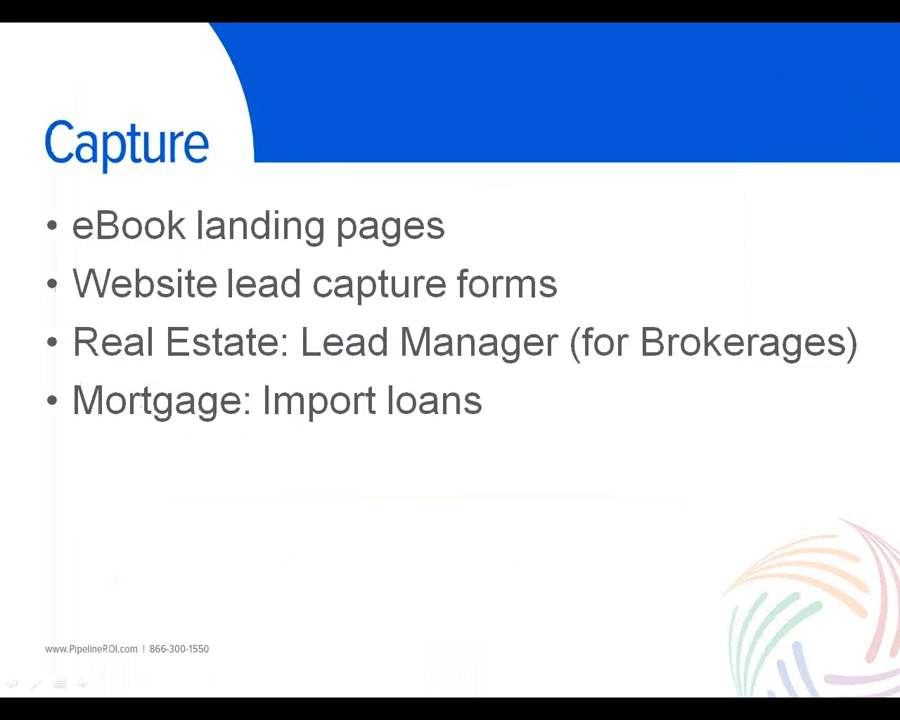
pyautogui.hotkey('ctrl', 'n')
pyautogui.write('www.')
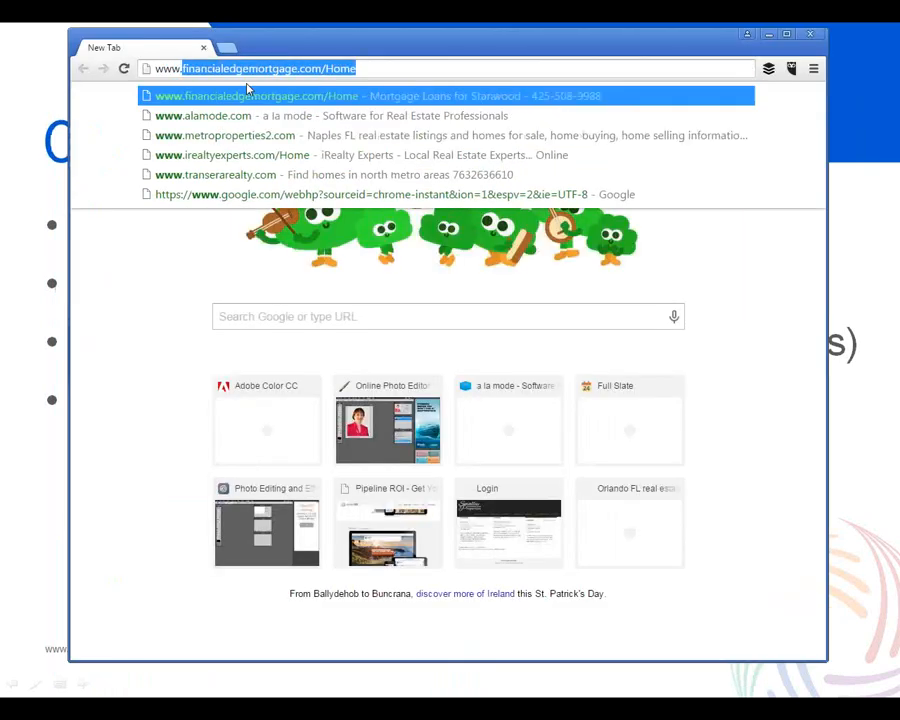
pyautogui.write('metroprop')
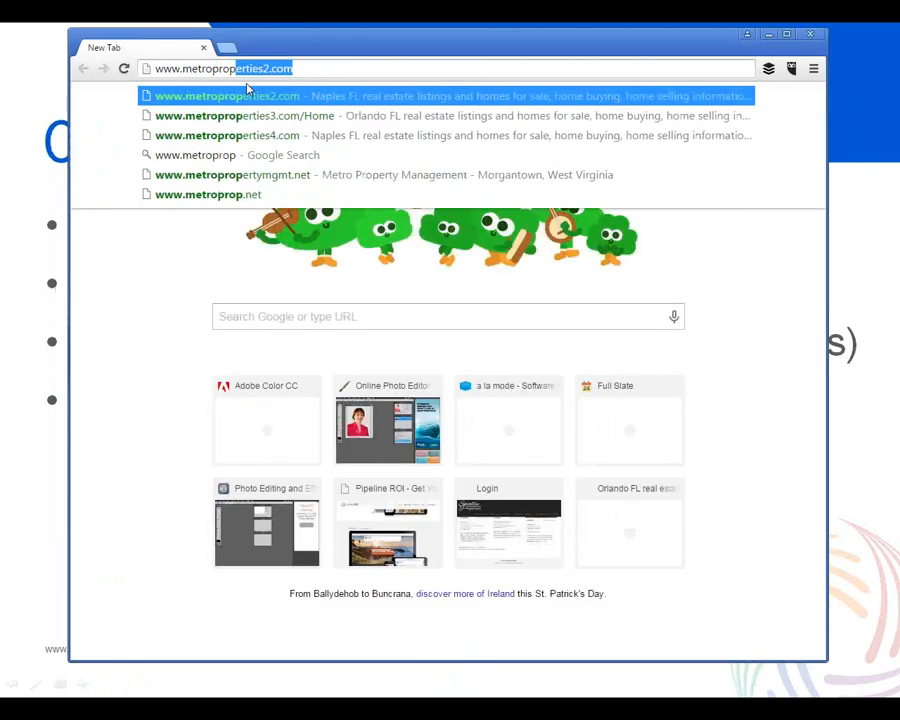
pyautogui.write('er')
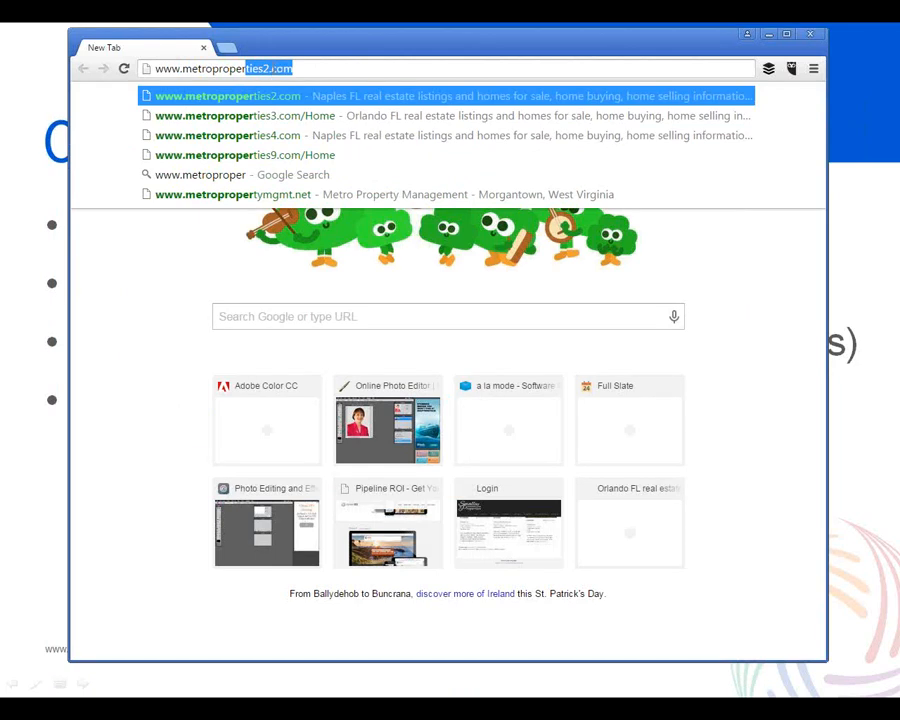
pyautogui.moveTo(300, 69); pyautogui.dragTo(184, 71)
pyautogui.write('sma')
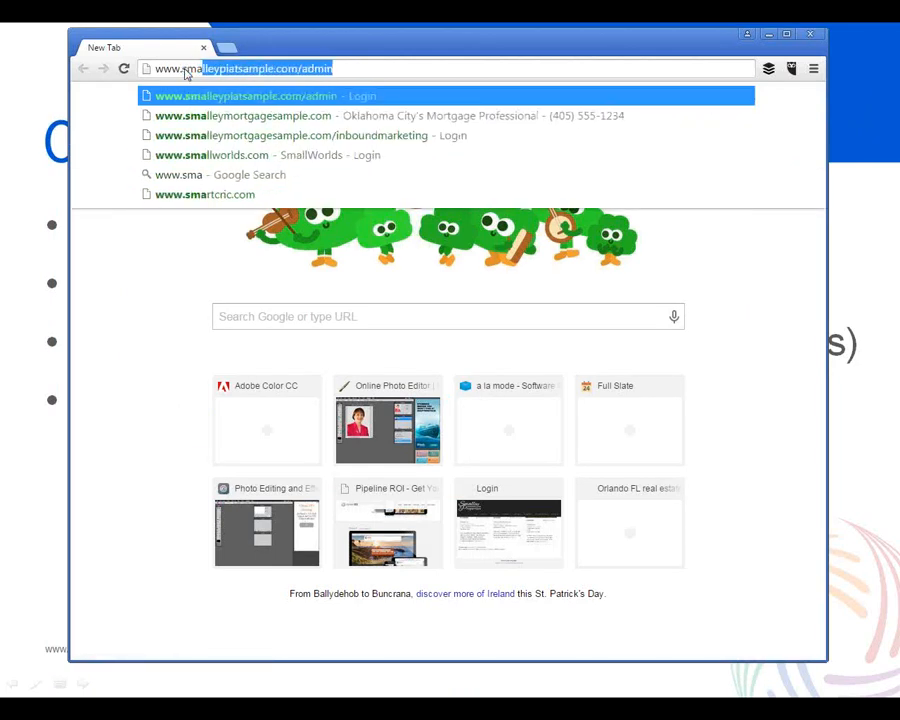
pyautogui.write('lley')
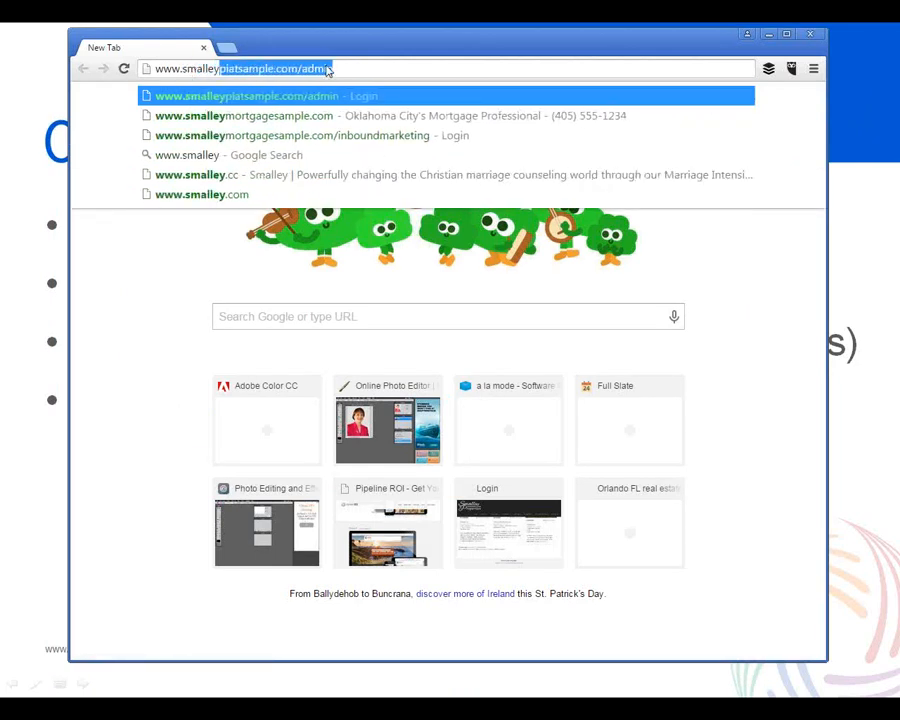
pyautogui.write('platsample.com/')
pyautogui.press('Delete')
pyautogui.press('Return')
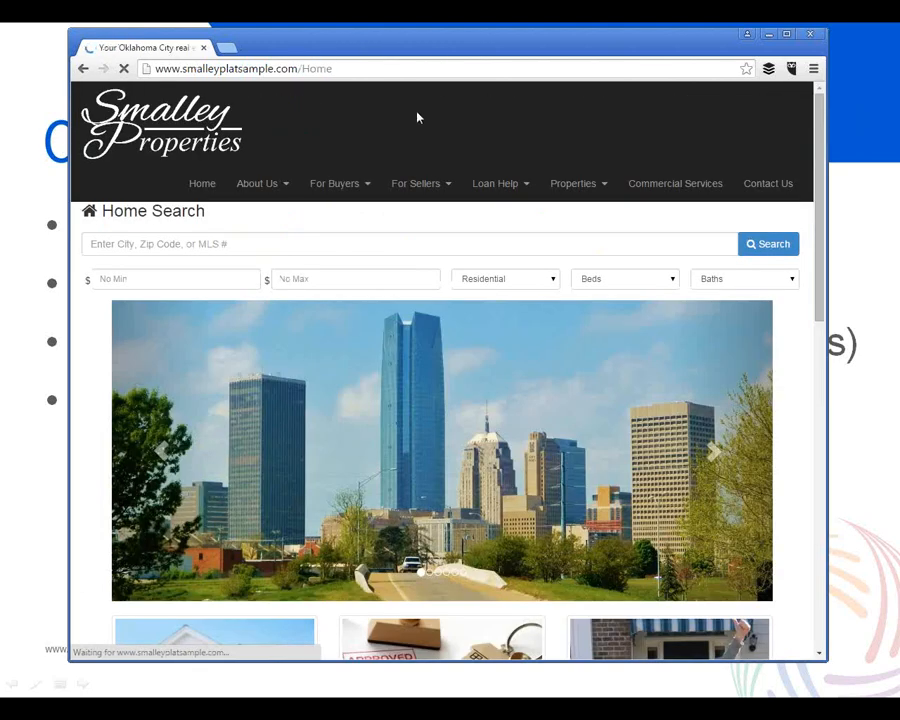
# Step: Open the Curb Appeal eBook page for sellers, examine its author, learning points and download form, and return to the Capture slide
pyautogui.moveTo(366, 190)
pyautogui.moveTo(414, 192)
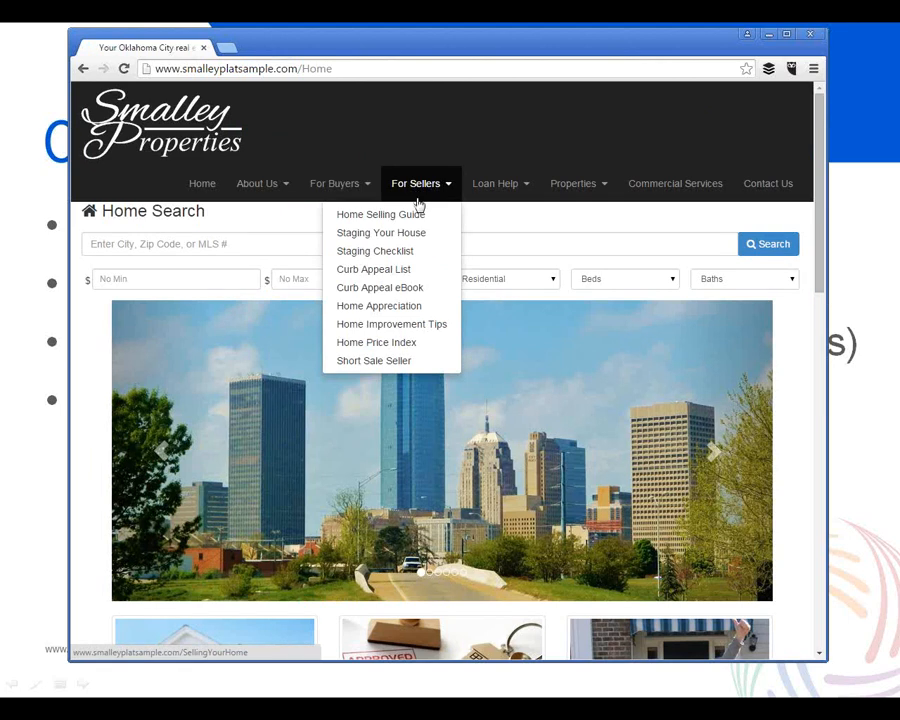
pyautogui.click(402, 290)
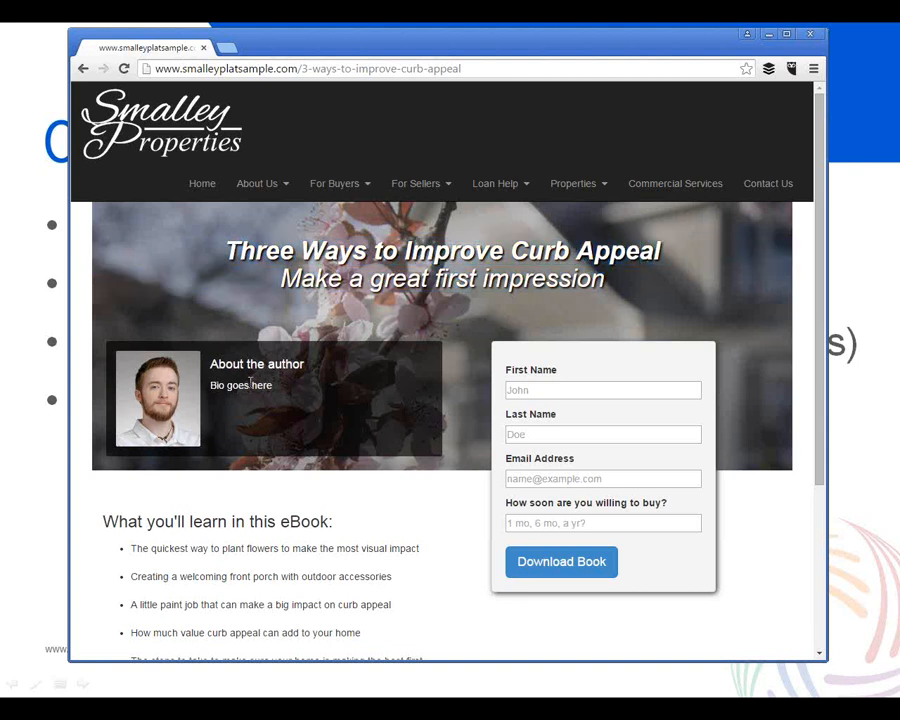
pyautogui.scroll(-1, 355, 431)
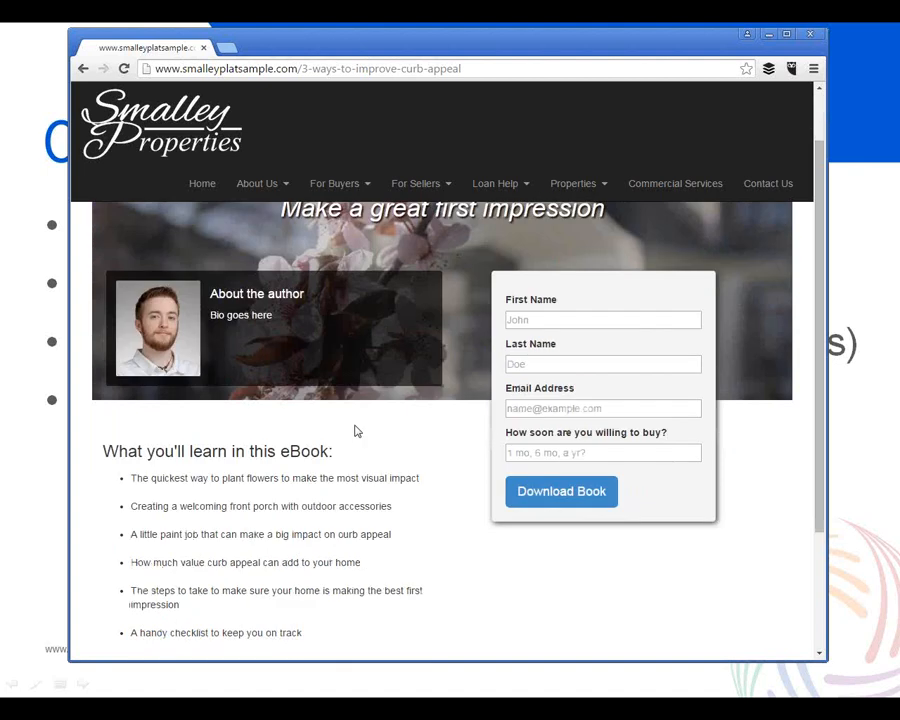
pyautogui.scroll(-1, 355, 431)
pyautogui.moveTo(103, 380); pyautogui.dragTo(308, 564)
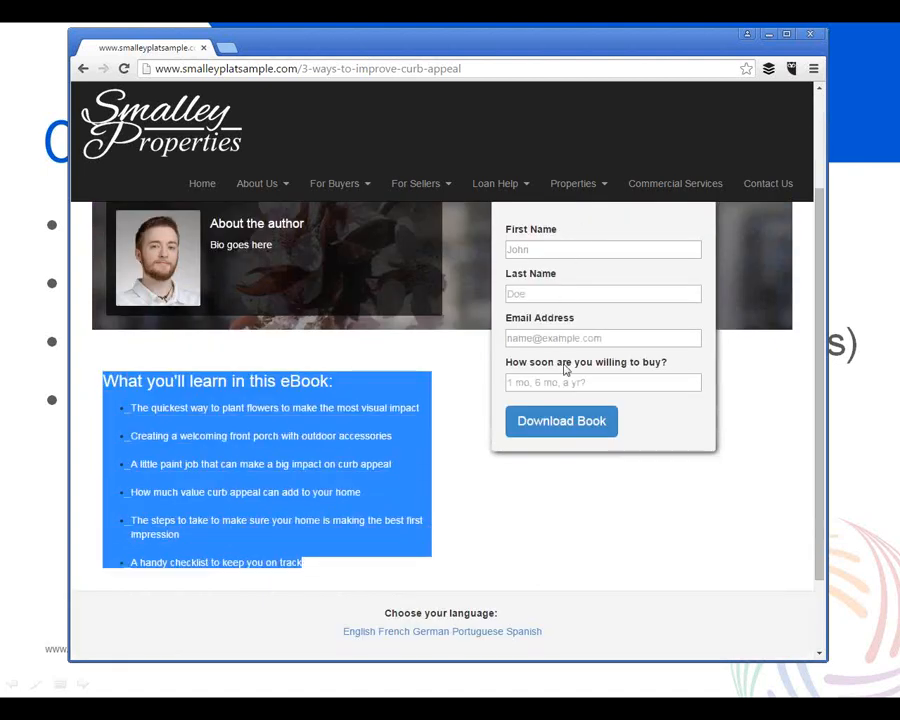
pyautogui.click(543, 467)
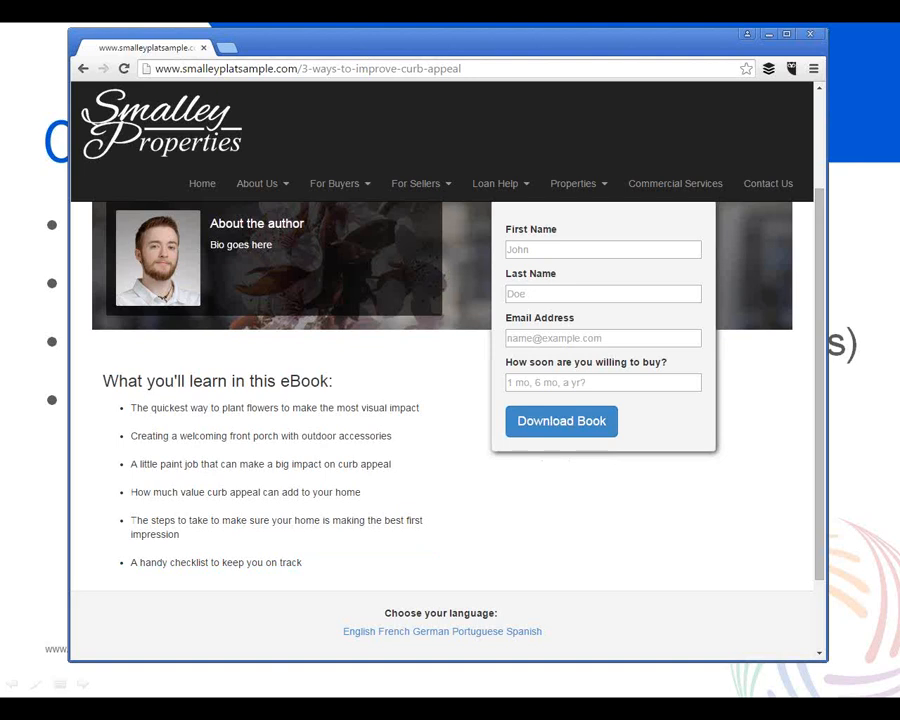
pyautogui.hotkey('alt', 'Tab')
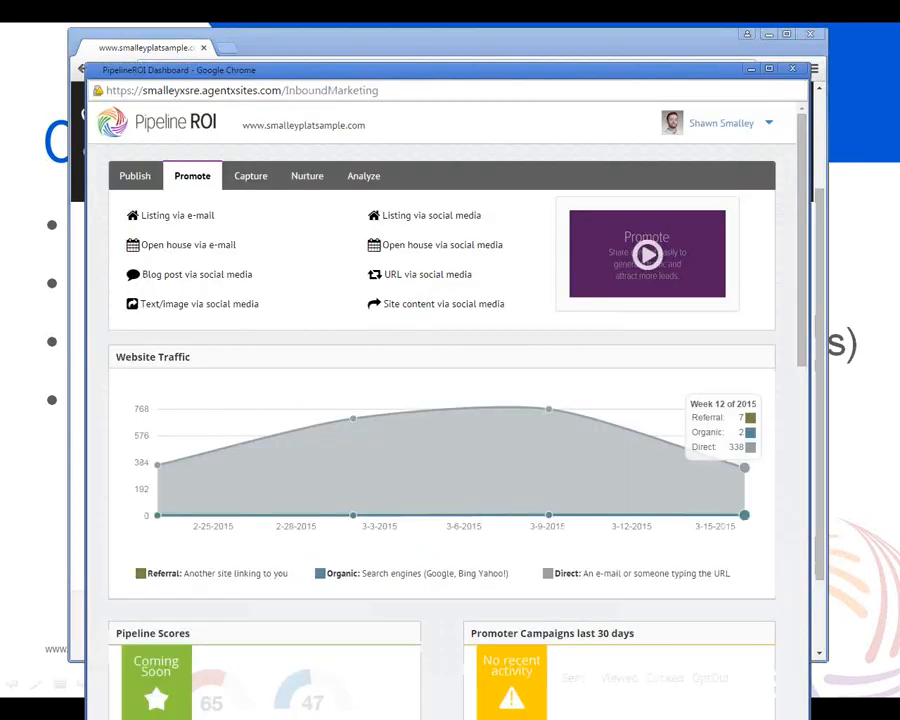
pyautogui.click(860, 475)
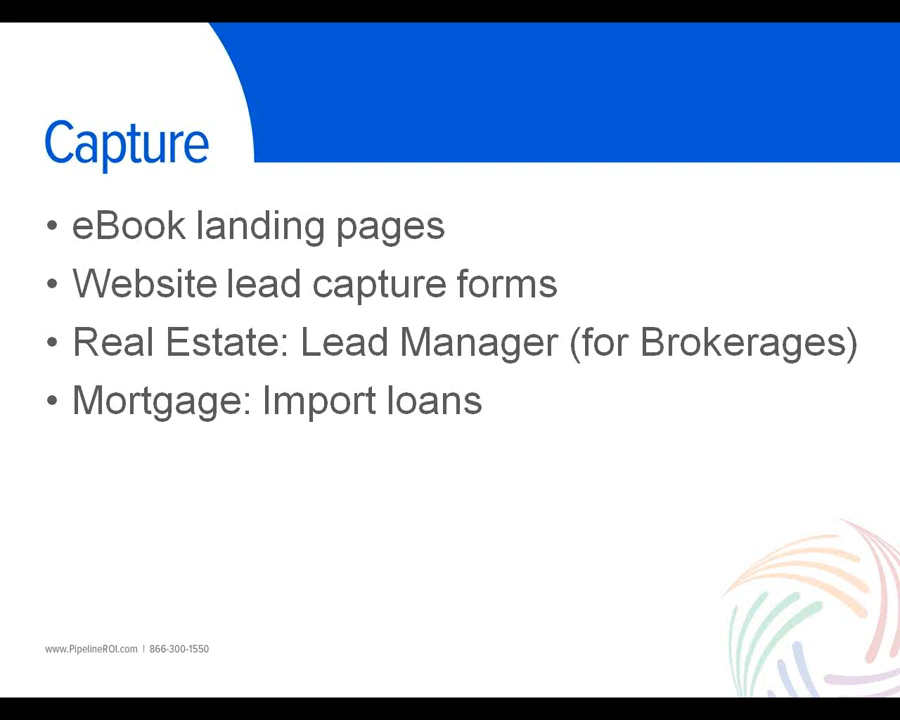
# Step: Open the website lead form settings from the real estate dashboard's Capture tools and highlight the Finance Agencies page in the results
pyautogui.hotkey('alt', 'Tab')
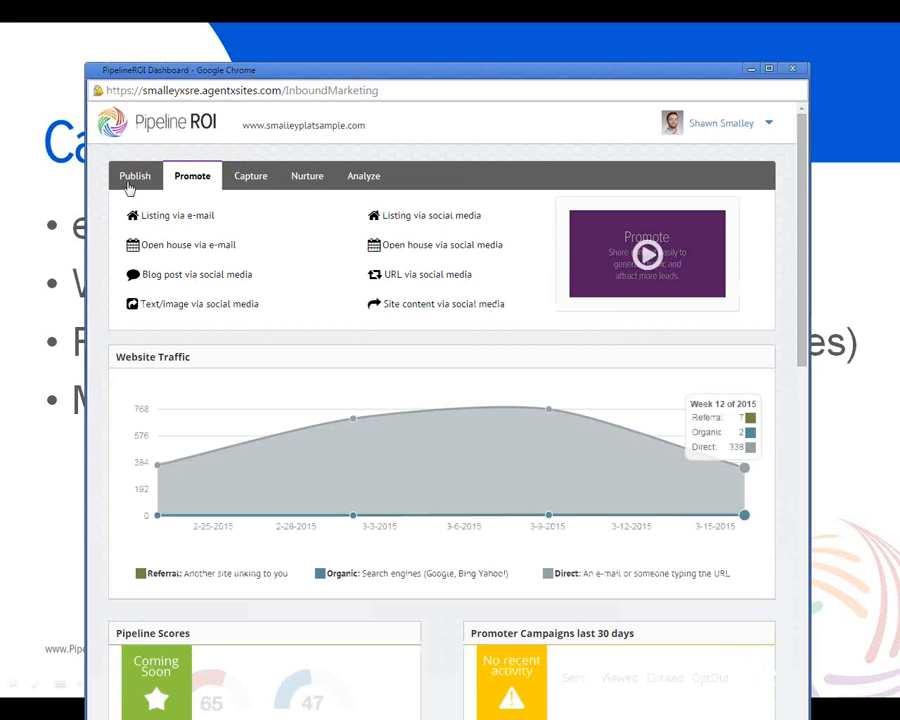
pyautogui.click(251, 184)
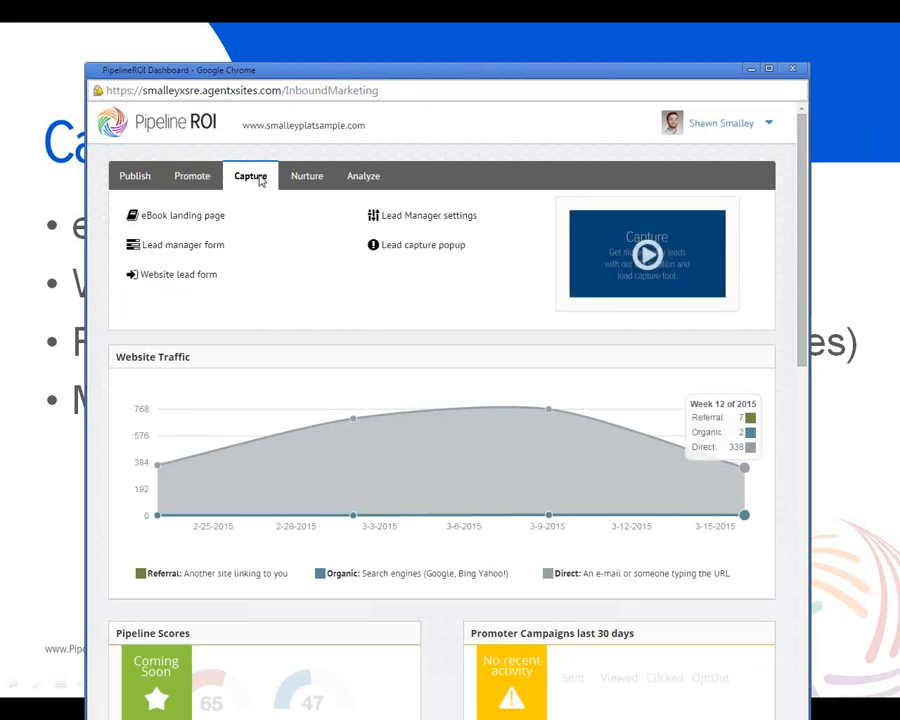
pyautogui.click(195, 281)
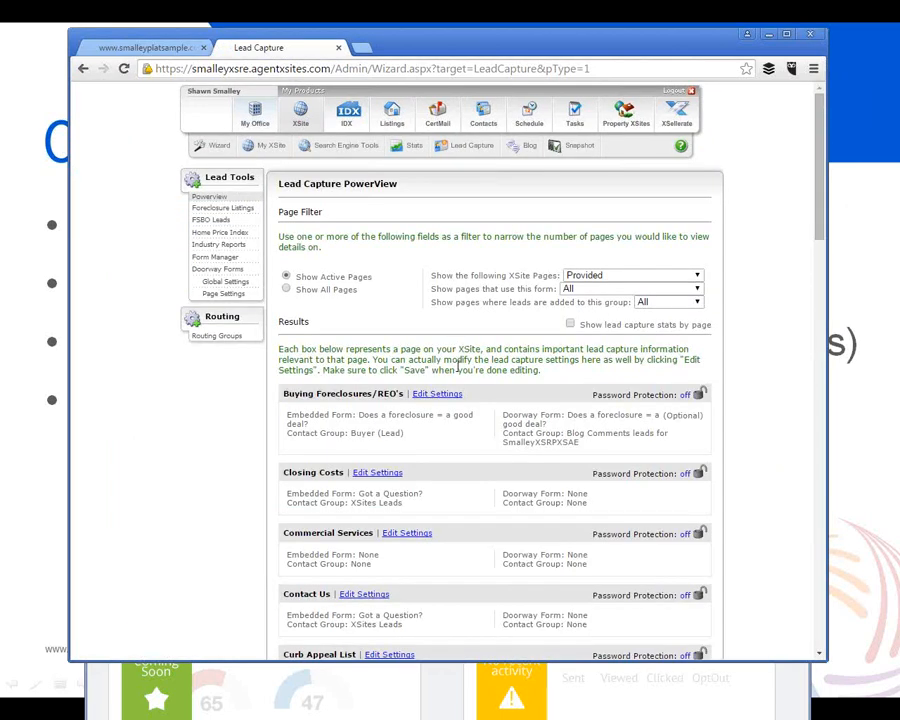
pyautogui.scroll(-5, 458, 369)
pyautogui.scroll(-1, 458, 369)
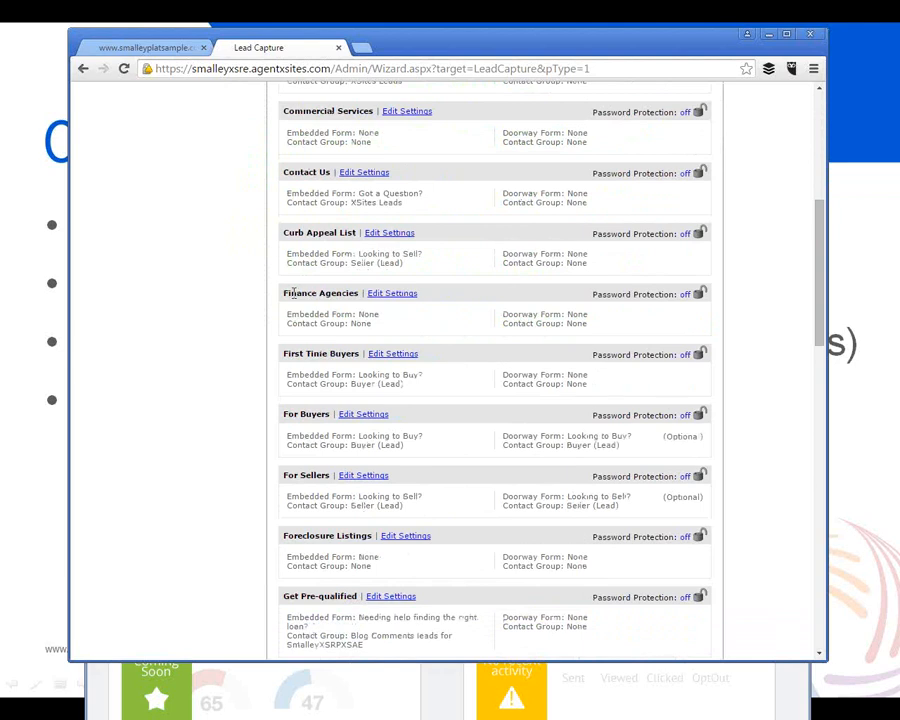
pyautogui.moveTo(287, 293); pyautogui.dragTo(359, 297)
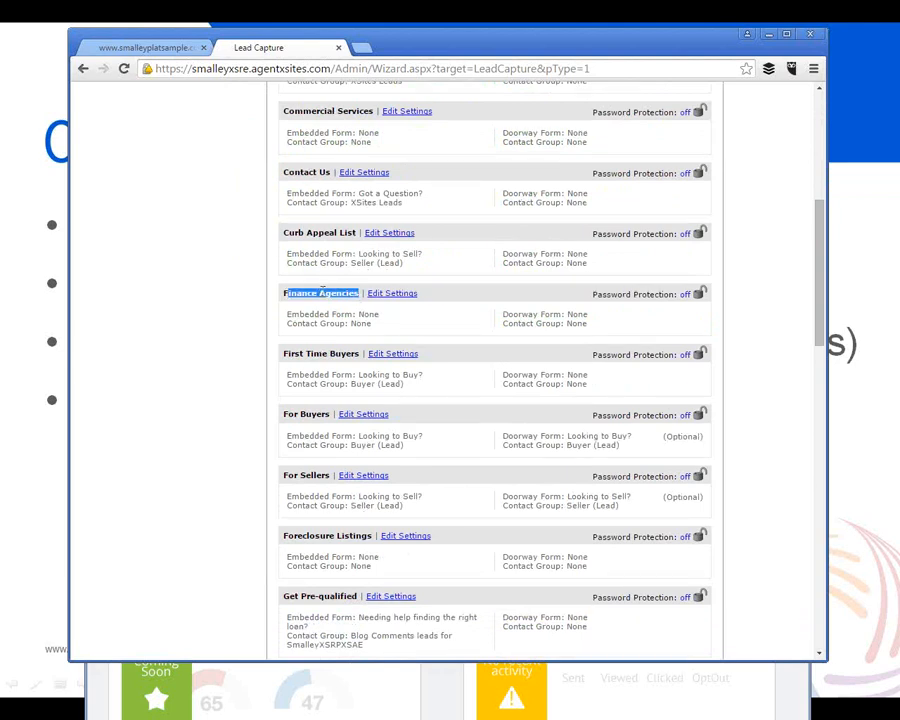
# Step: Edit the Finance Agencies page's lead capture settings and set its embedded form to "Needing help finding the right loan?"
pyautogui.click(327, 315)
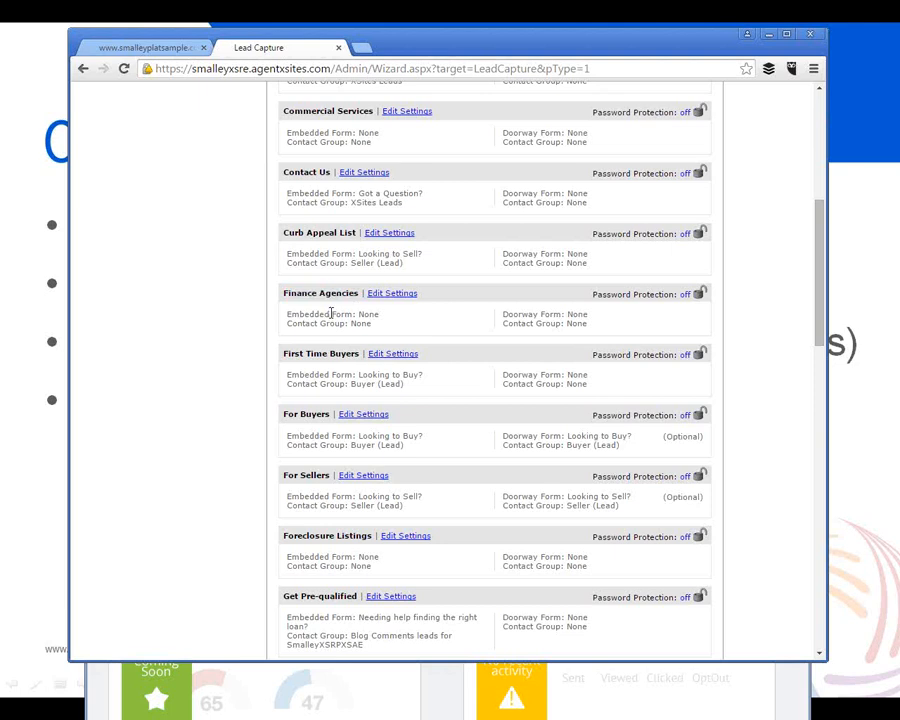
pyautogui.moveTo(288, 313); pyautogui.dragTo(369, 325)
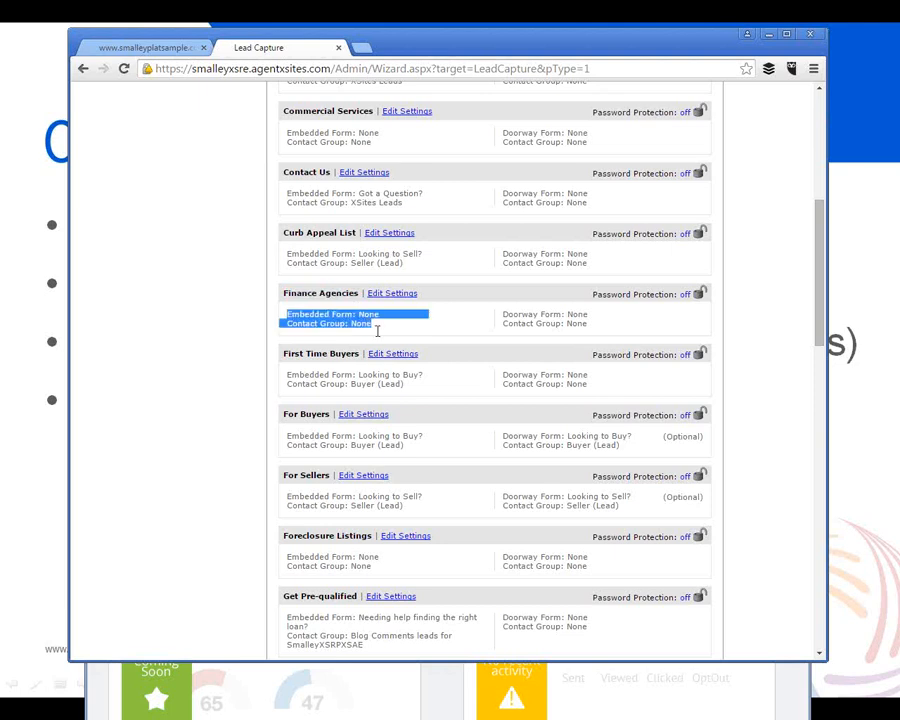
pyautogui.click(397, 325)
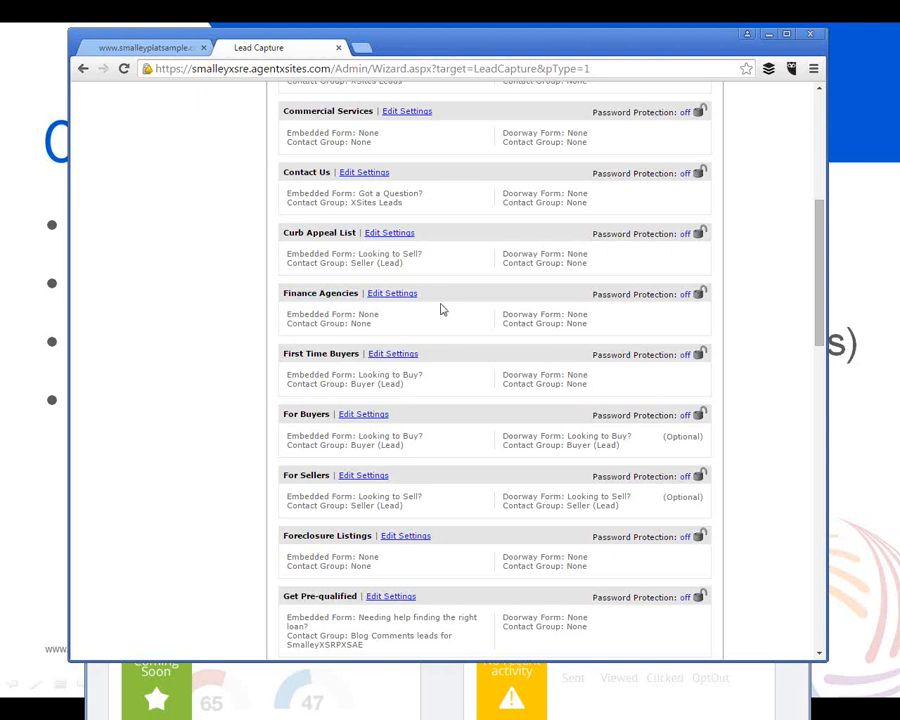
pyautogui.click(380, 297)
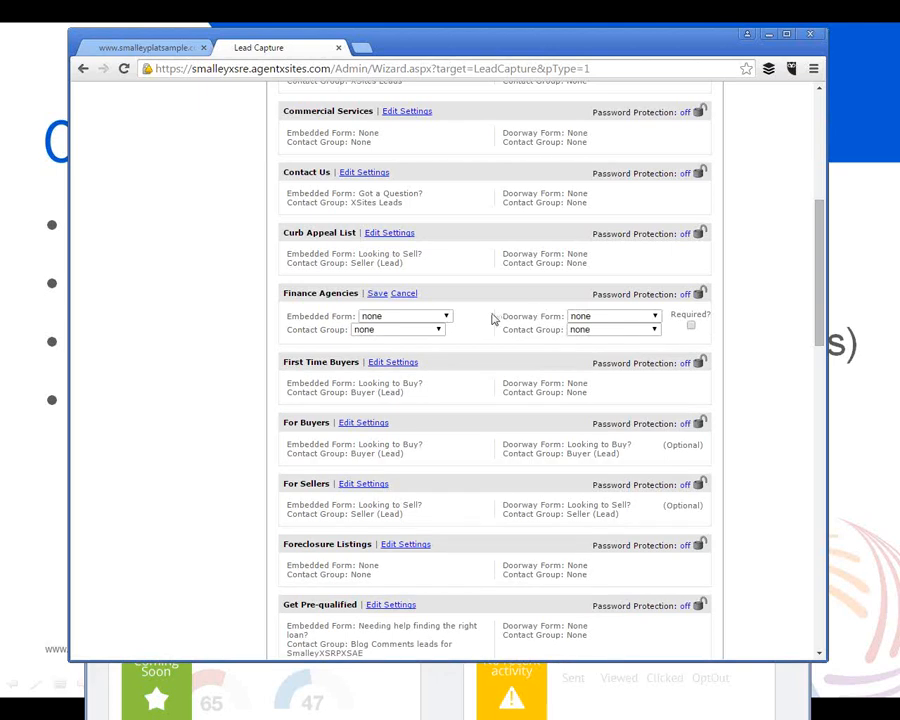
pyautogui.moveTo(289, 318); pyautogui.dragTo(352, 317)
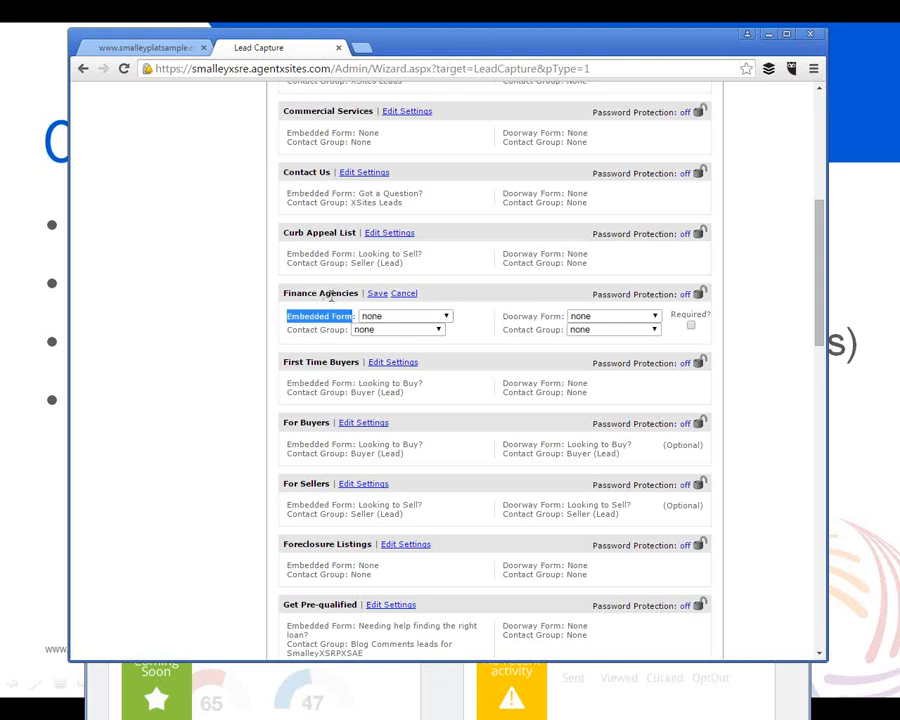
pyautogui.click(380, 317)
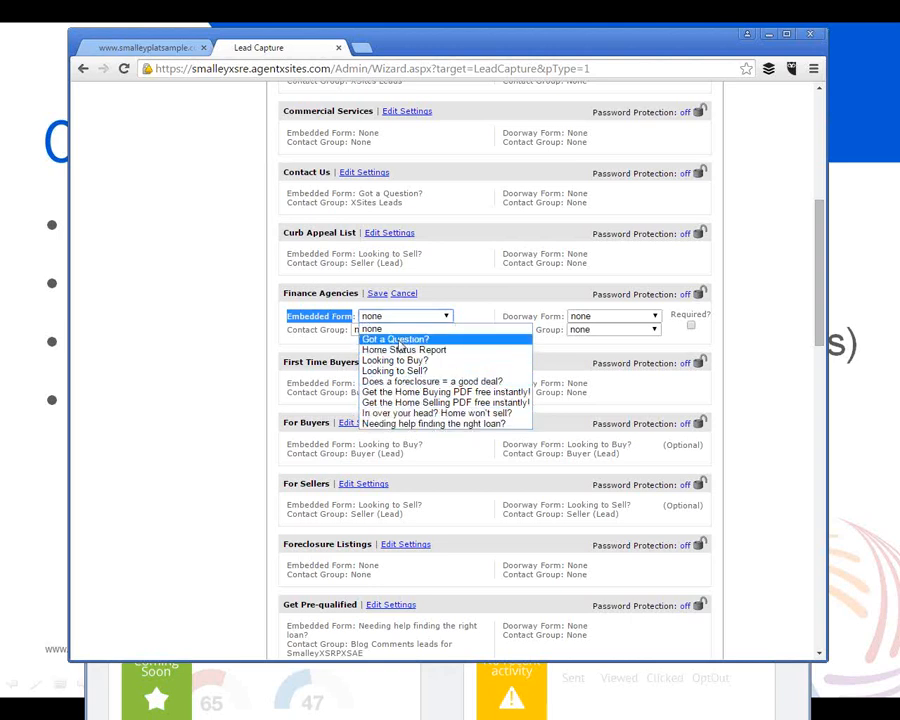
pyautogui.click(413, 428)
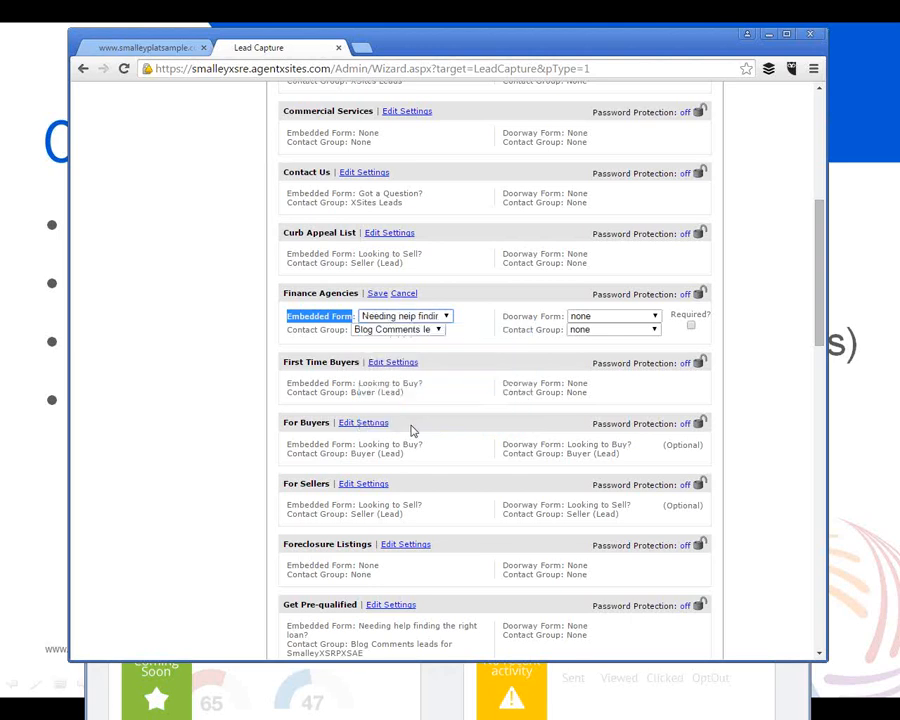
# Step: Set the Finance Agencies page's embedded form contact group to XSites Listings and save the settings
pyautogui.click(393, 331)
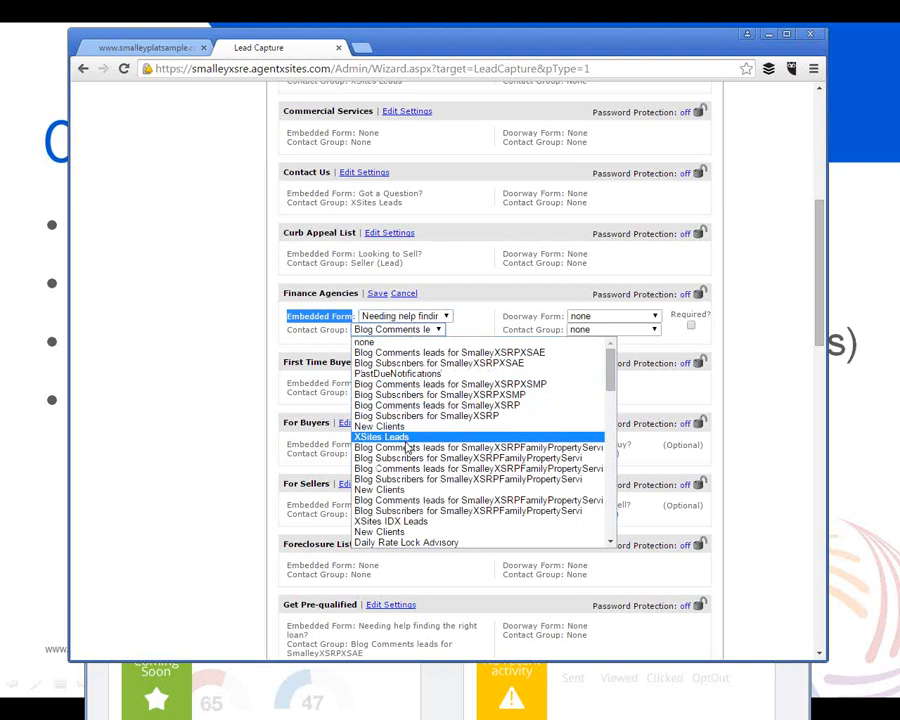
pyautogui.scroll(-10, 407, 440)
pyautogui.scroll(-1, 408, 464)
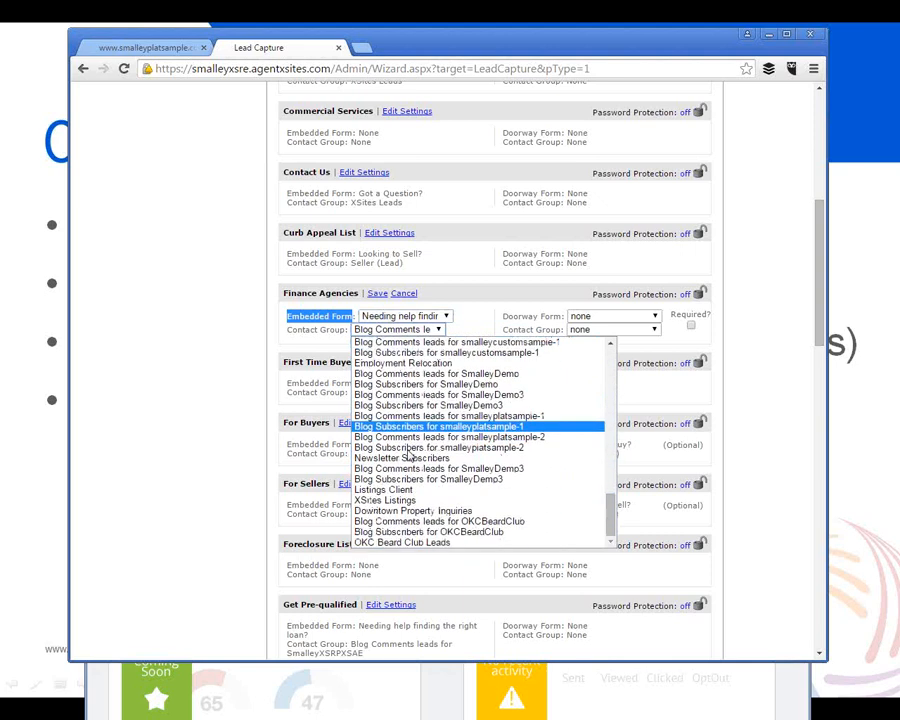
pyautogui.click(416, 501)
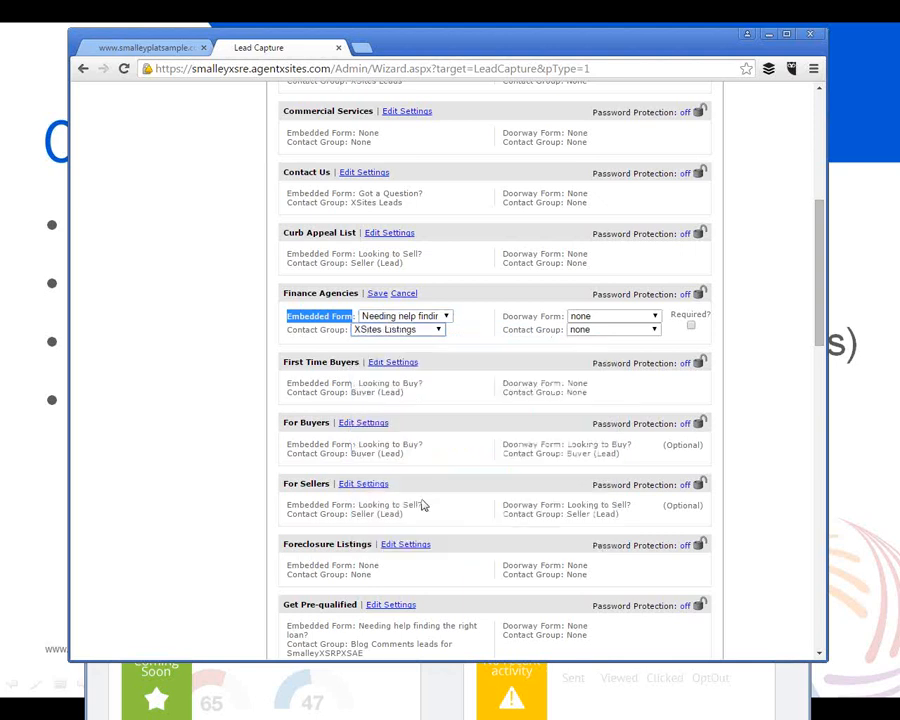
pyautogui.click(378, 294)
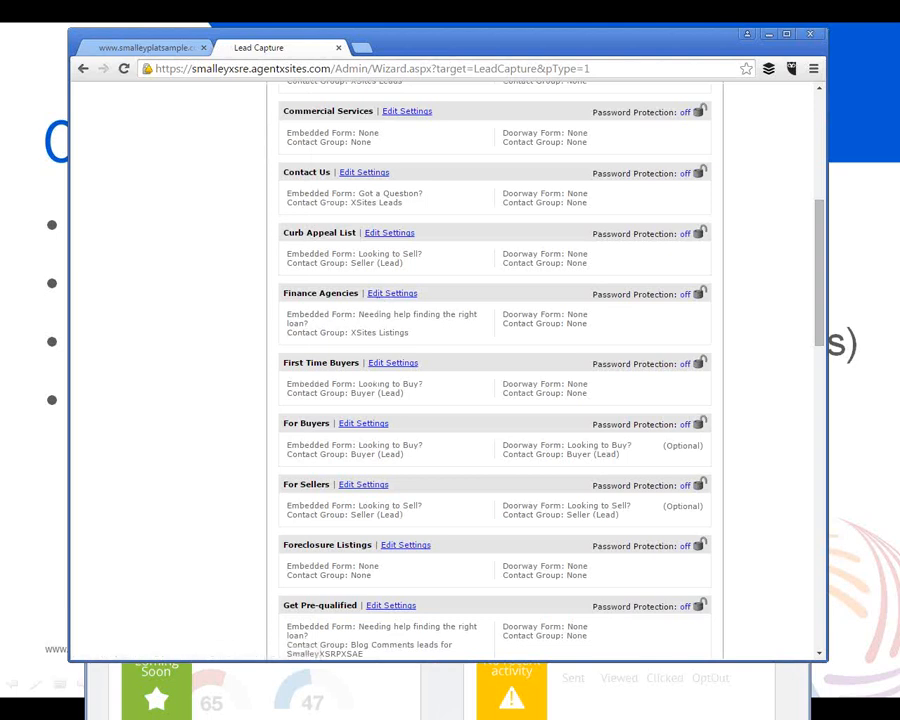
# Step: Open the Finance Agencies page from Loan Help on the sample site and examine its embedded loan form
pyautogui.click(136, 46)
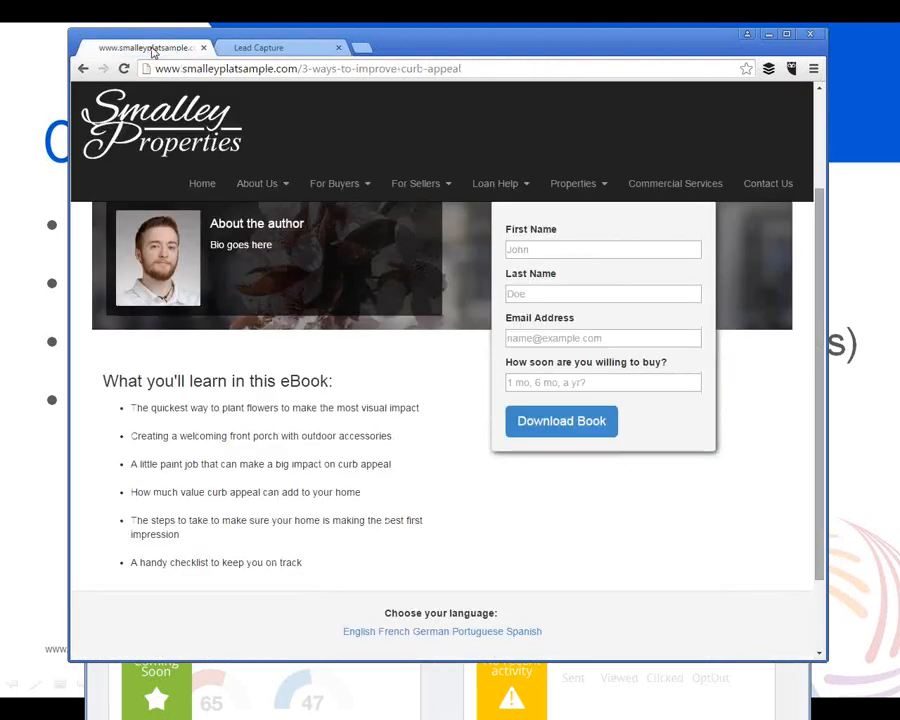
pyautogui.moveTo(507, 186)
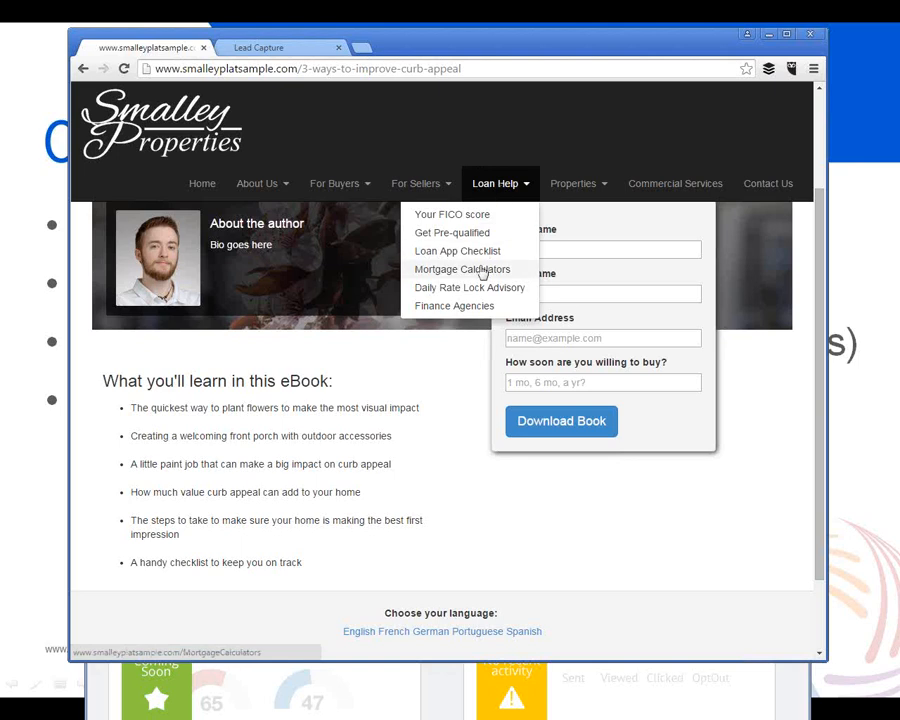
pyautogui.click(462, 308)
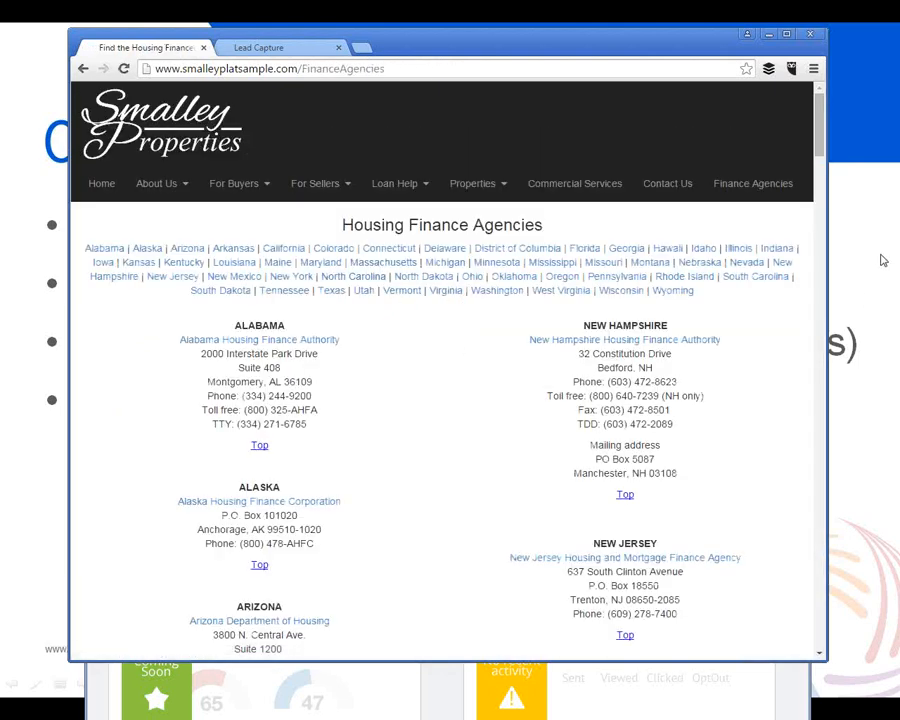
pyautogui.moveTo(819, 126); pyautogui.dragTo(826, 600)
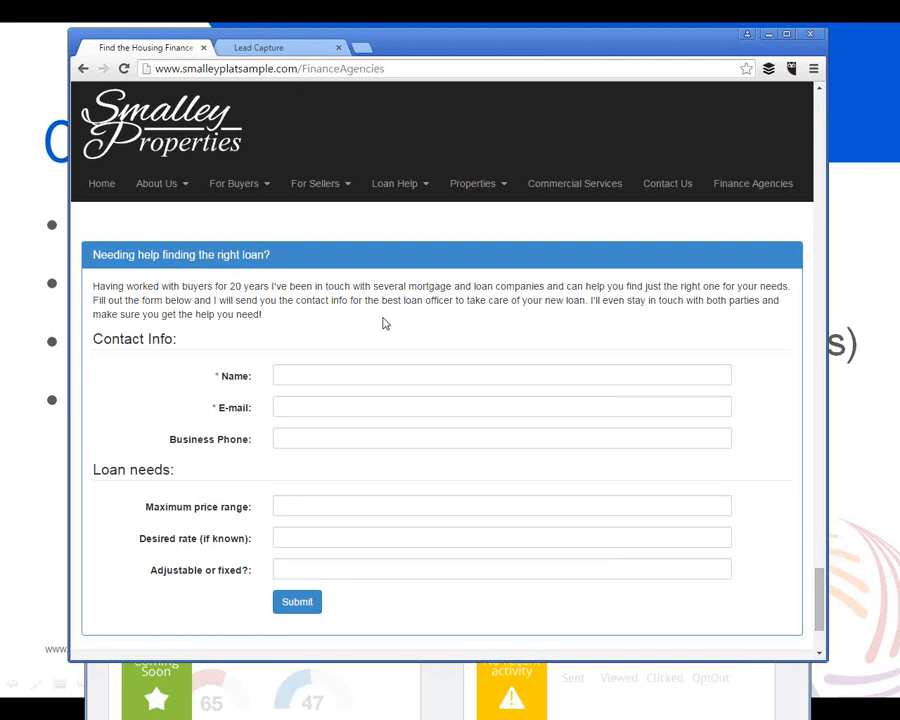
# Step: Open the sample site's Commercial Services page and look through it for a lead form
pyautogui.moveTo(818, 585); pyautogui.dragTo(606, 191)
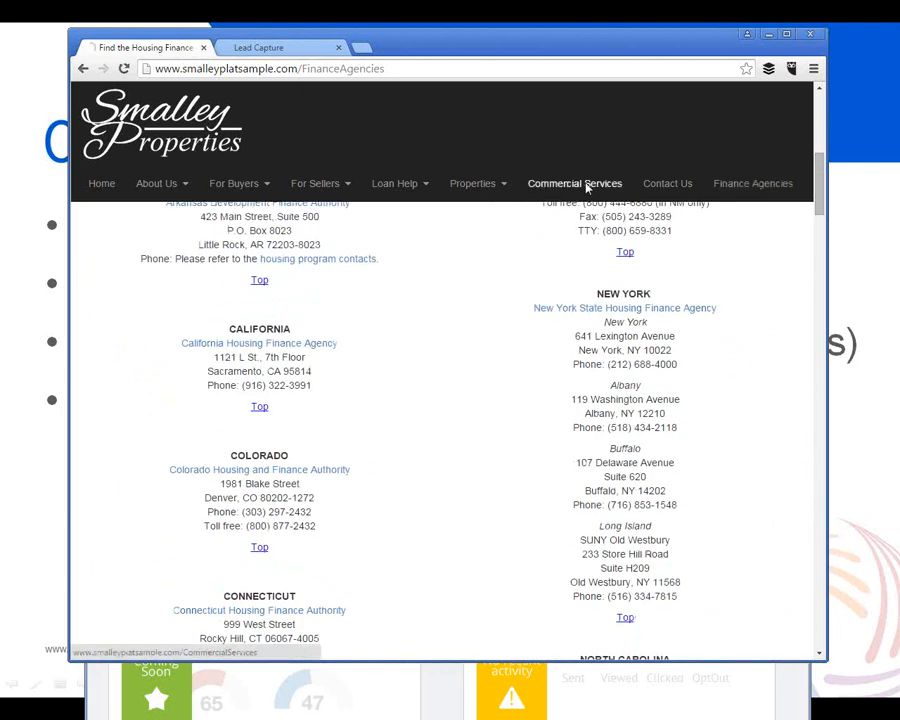
pyautogui.click(598, 188)
pyautogui.scroll(-2, 520, 386)
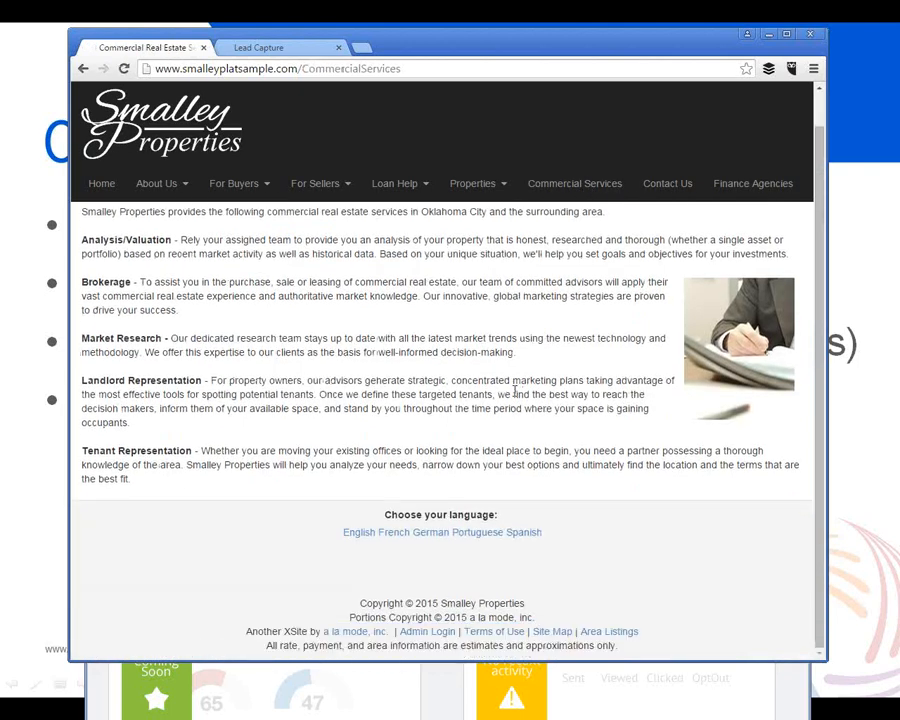
pyautogui.scroll(2, 204, 490)
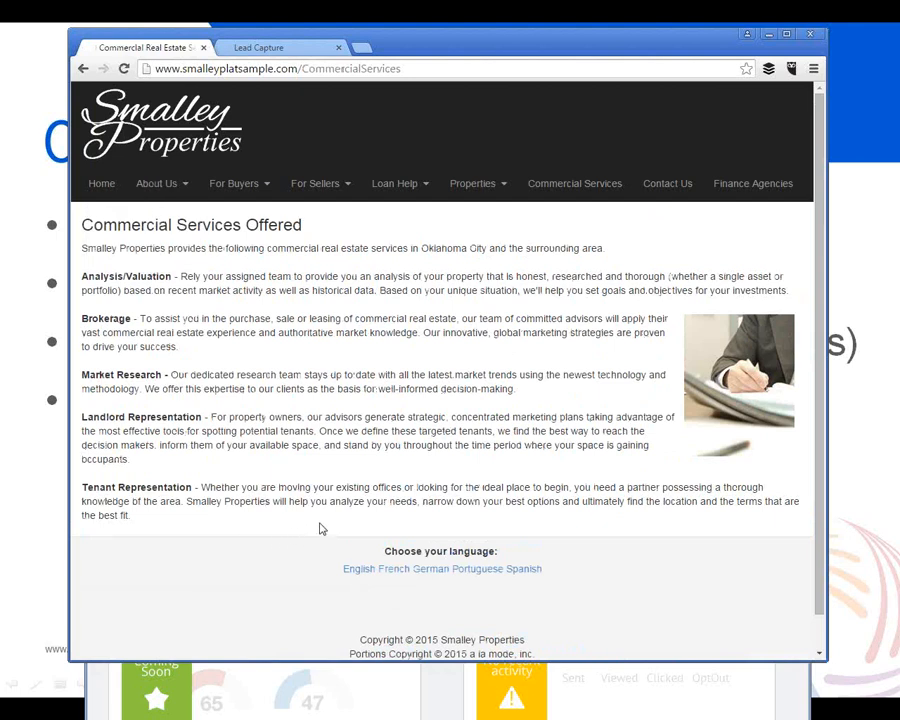
# Step: Return to the Lead Capture settings, open the Form Manager and highlight the provided forms such as "Looking to Sell?"
pyautogui.click(297, 50)
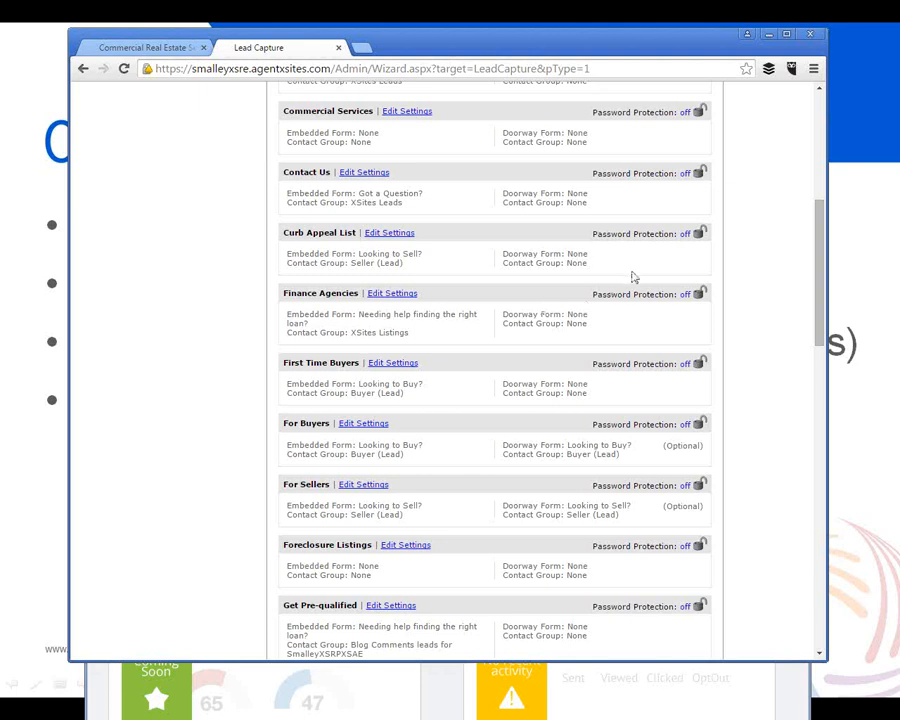
pyautogui.moveTo(820, 298); pyautogui.dragTo(820, 180)
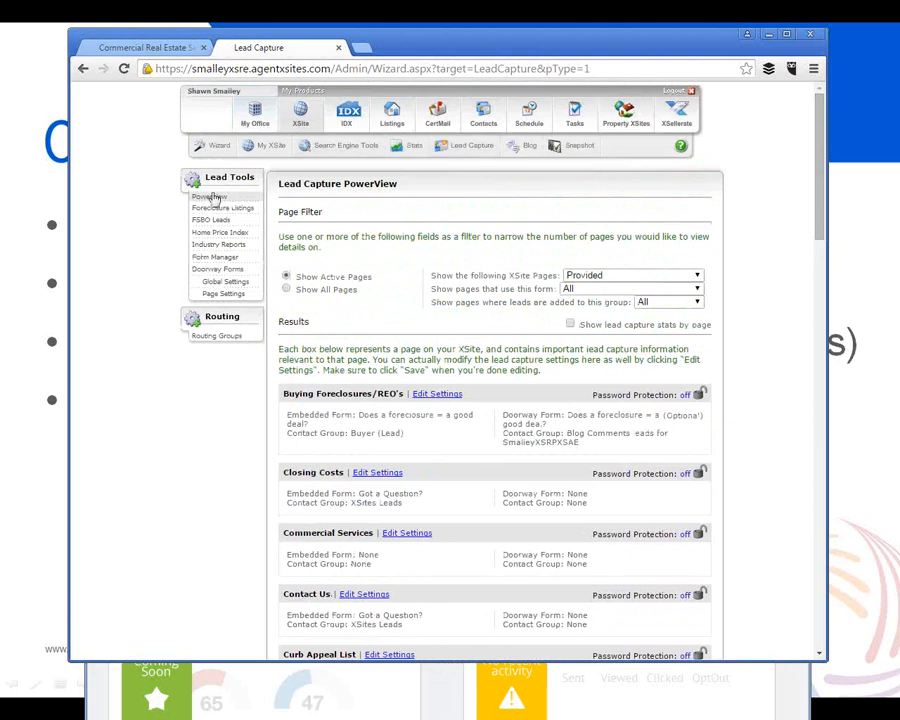
pyautogui.click(226, 261)
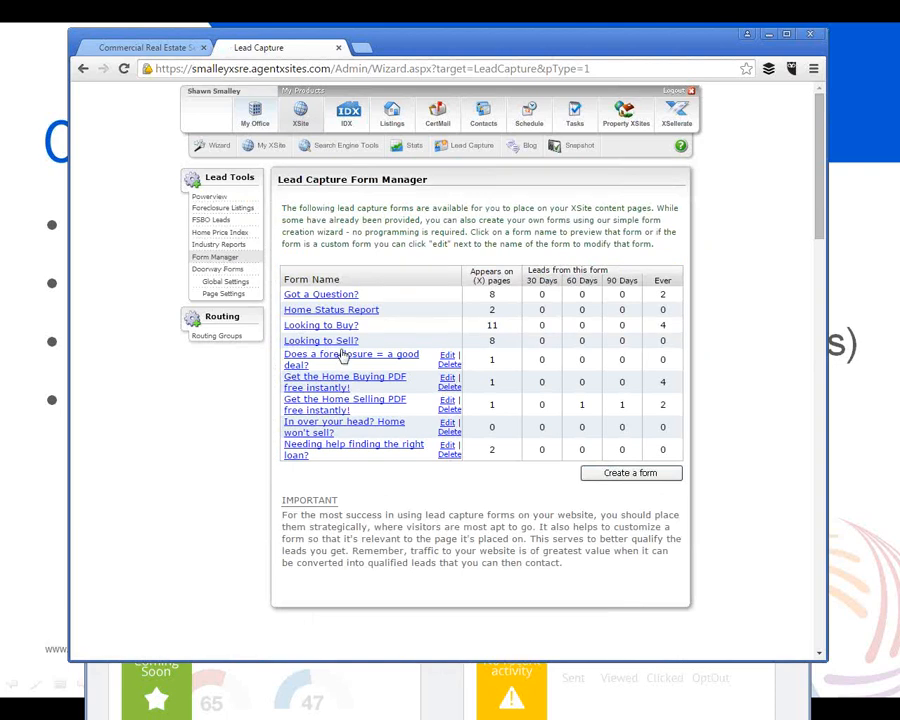
pyautogui.moveTo(358, 294); pyautogui.dragTo(283, 294)
pyautogui.moveTo(358, 326); pyautogui.dragTo(286, 344)
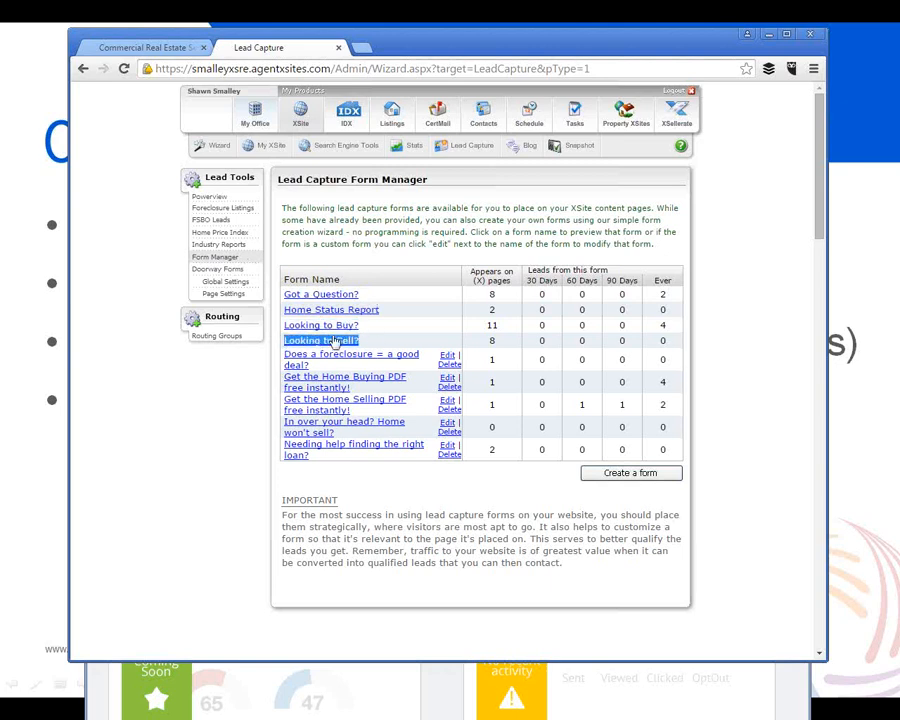
pyautogui.click(384, 339)
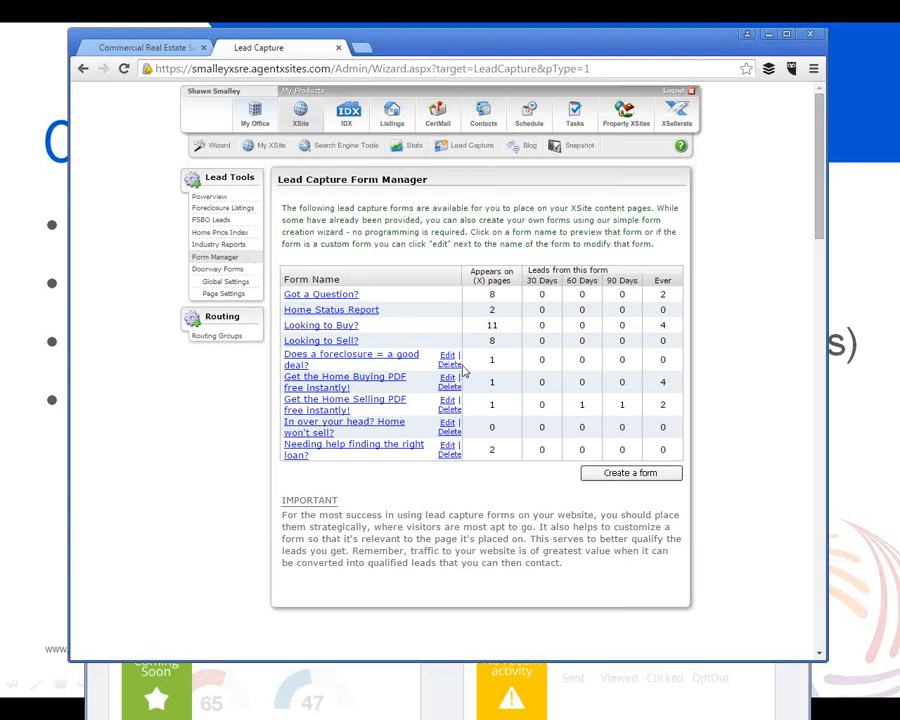
# Step: Open the "Needing help finding the right loan?" form for editing and add a custom "Other" field to its Loan needs group
pyautogui.click(626, 476)
pyautogui.click(447, 449)
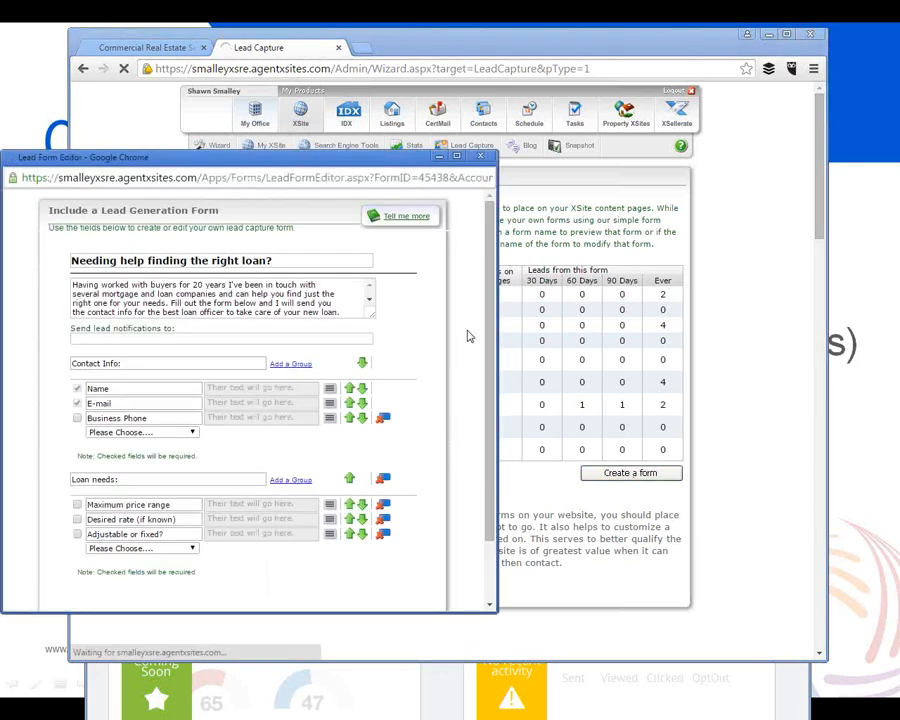
pyautogui.click(194, 551)
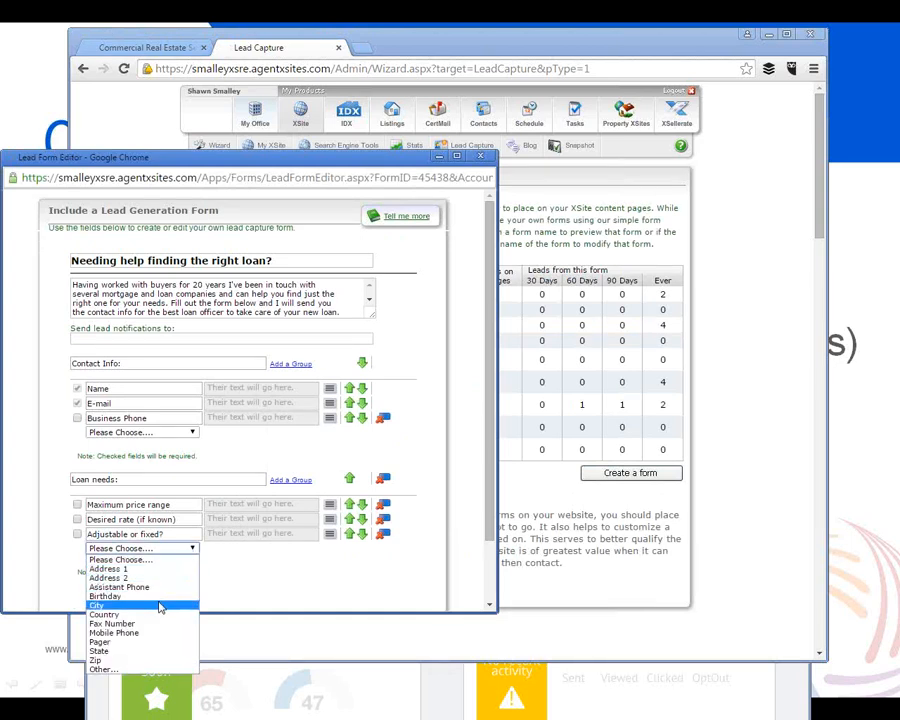
pyautogui.click(116, 669)
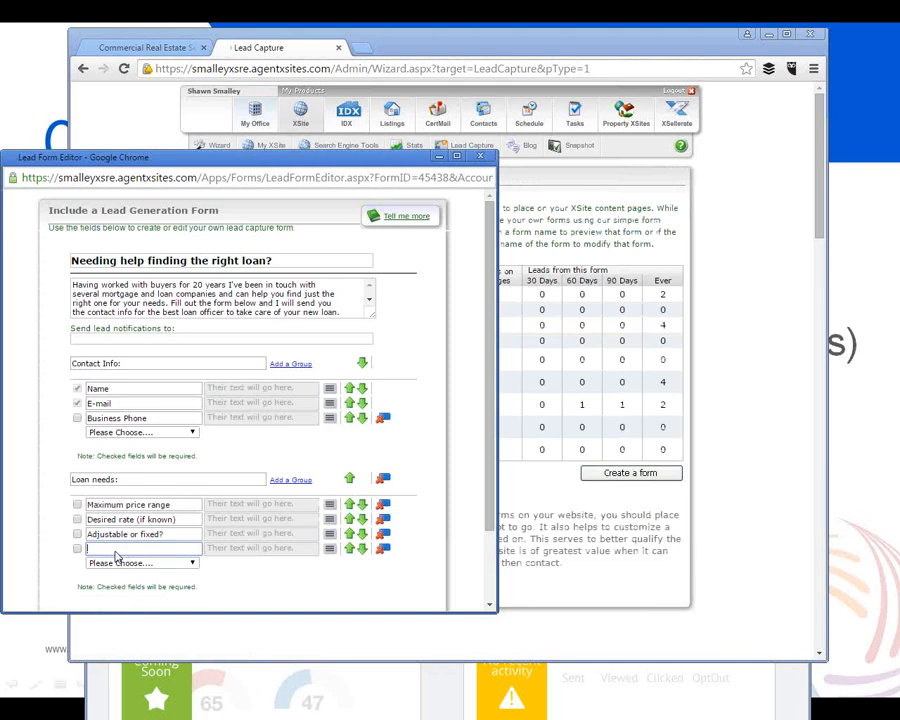
# Step: Name the new Loan needs field "Any questions?" and expand its answer area to multiple lines
pyautogui.write('Des')
pyautogui.write('Term')
pyautogui.write('/duratio')
pyautogui.write('n of loan')
pyautogui.hotkey('ctrl', 'a')
pyautogui.write('Any question')
pyautogui.moveTo(149, 549); pyautogui.dragTo(91, 549)
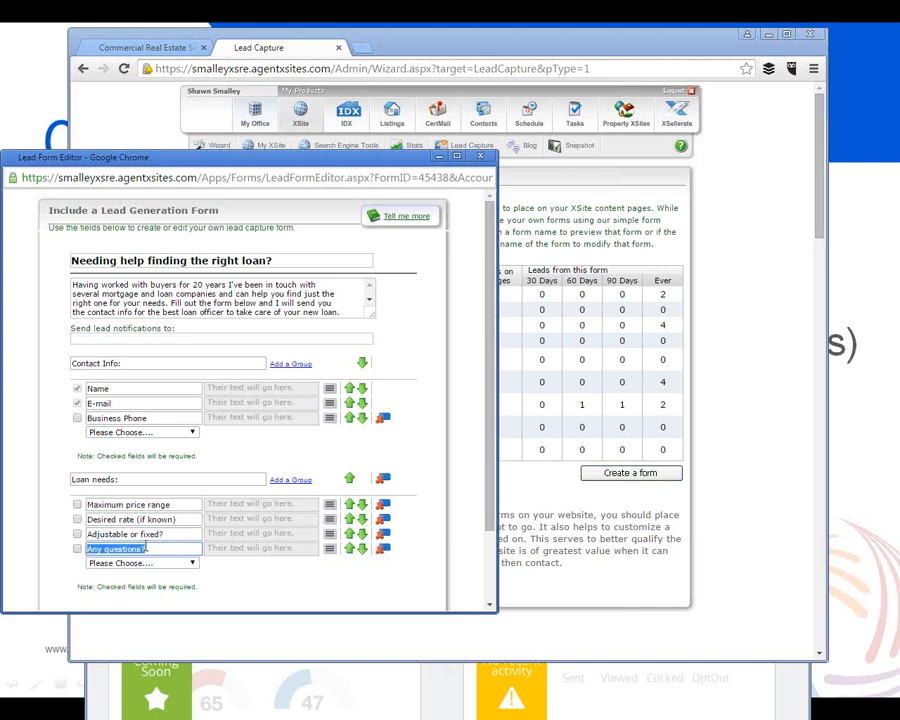
pyautogui.click(331, 550)
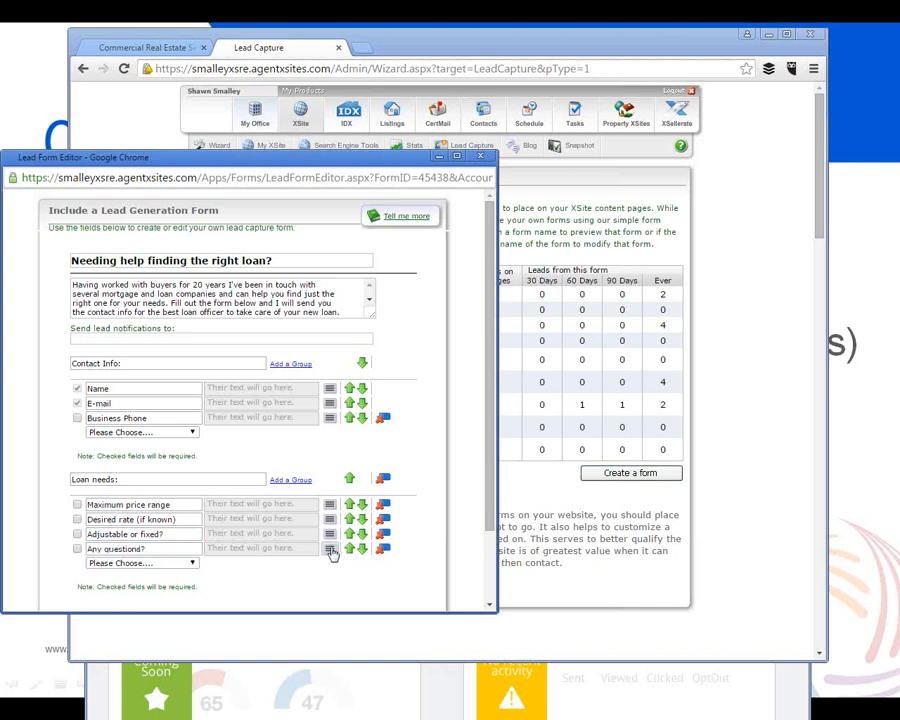
pyautogui.click(331, 551)
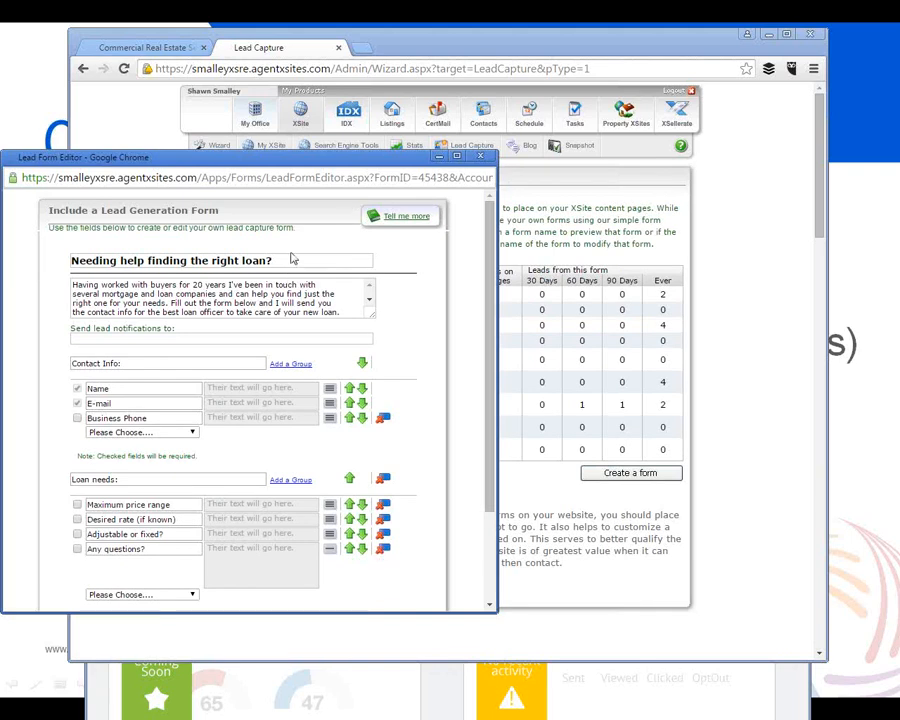
# Step: Highlight the form description, toggle the required setting of "Desired rate (if known)" on and off, and close the form editor
pyautogui.moveTo(347, 256); pyautogui.dragTo(363, 333)
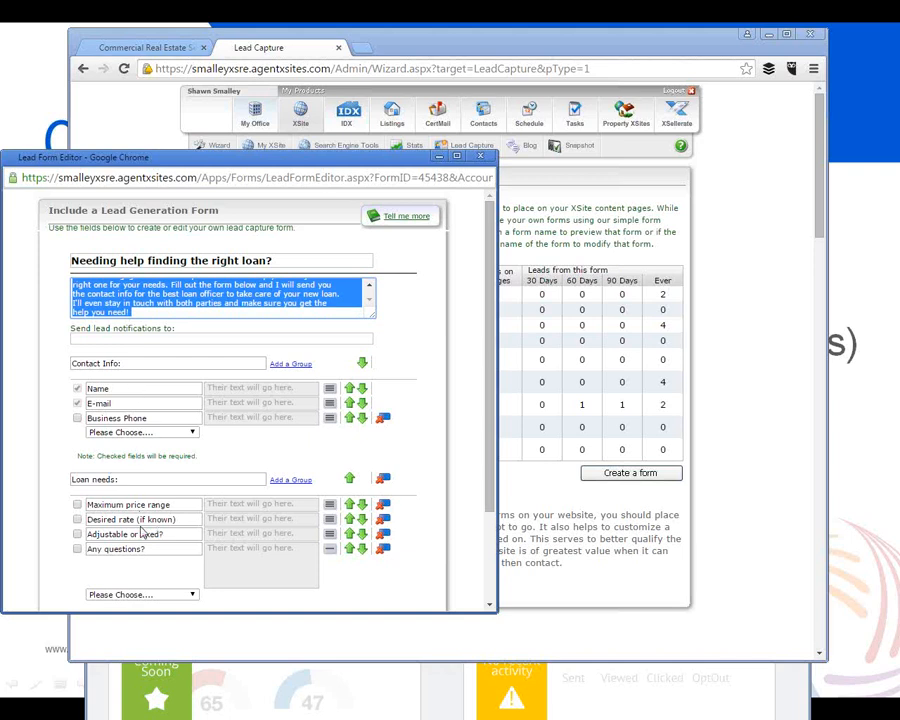
pyautogui.click(77, 520)
pyautogui.click(77, 534)
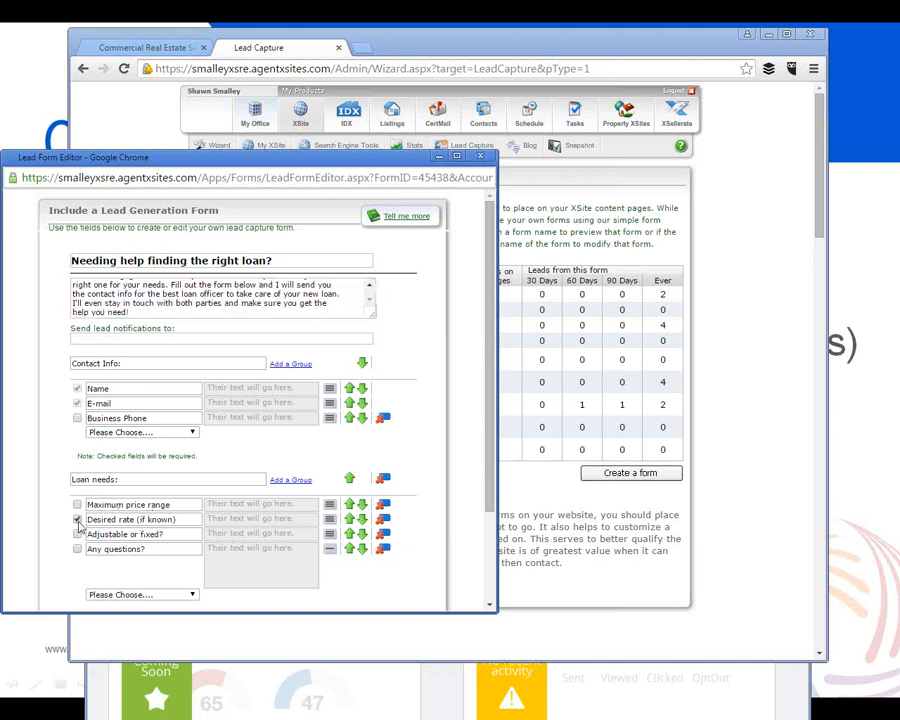
pyautogui.click(77, 520)
pyautogui.click(488, 159)
# Step: Switch to the Capture slide, view the mortgage dashboard's Capture tools, and return to the slide
pyautogui.hotkey('alt', 'Tab')
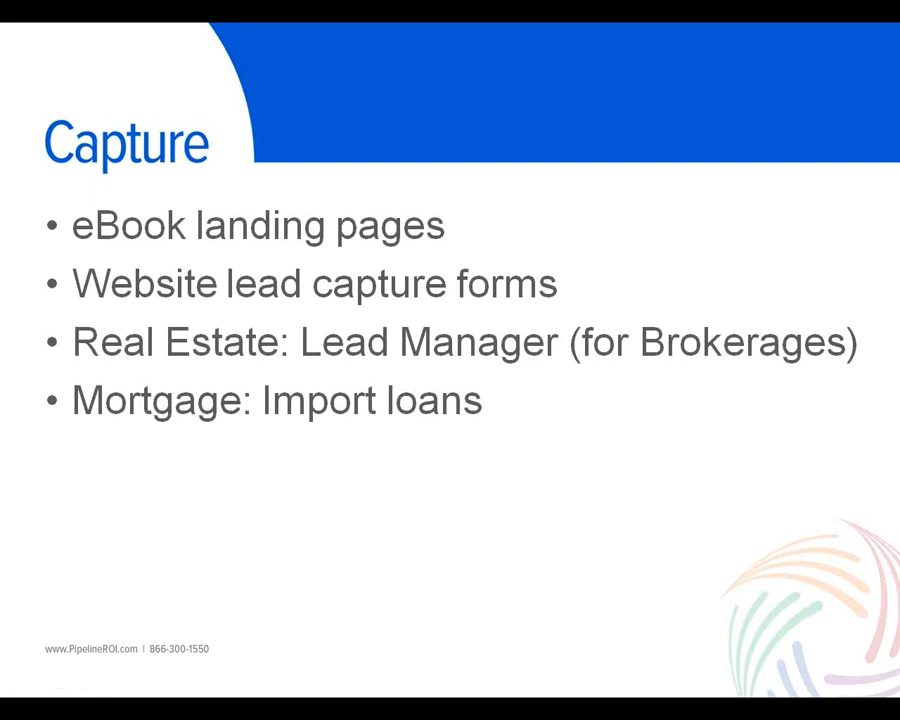
pyautogui.hotkey('alt', 'Tab')
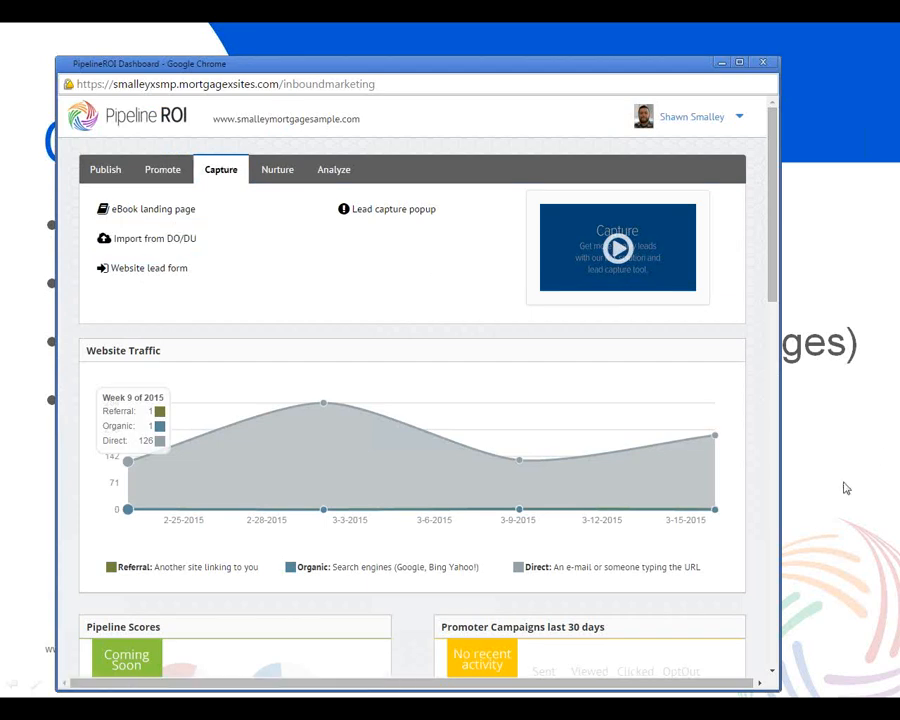
pyautogui.hotkey('alt', 'Tab')
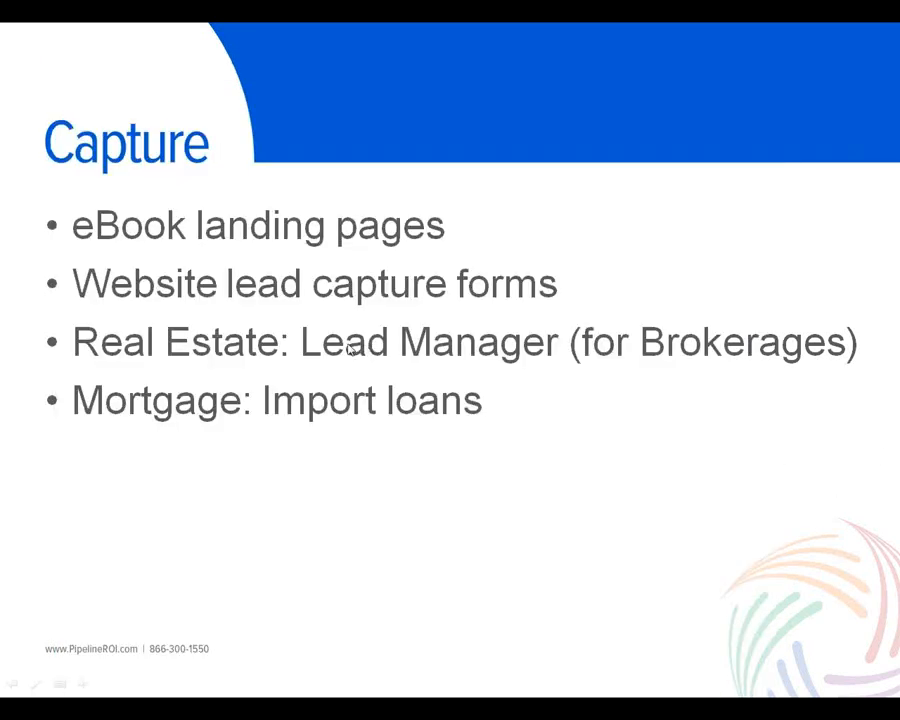
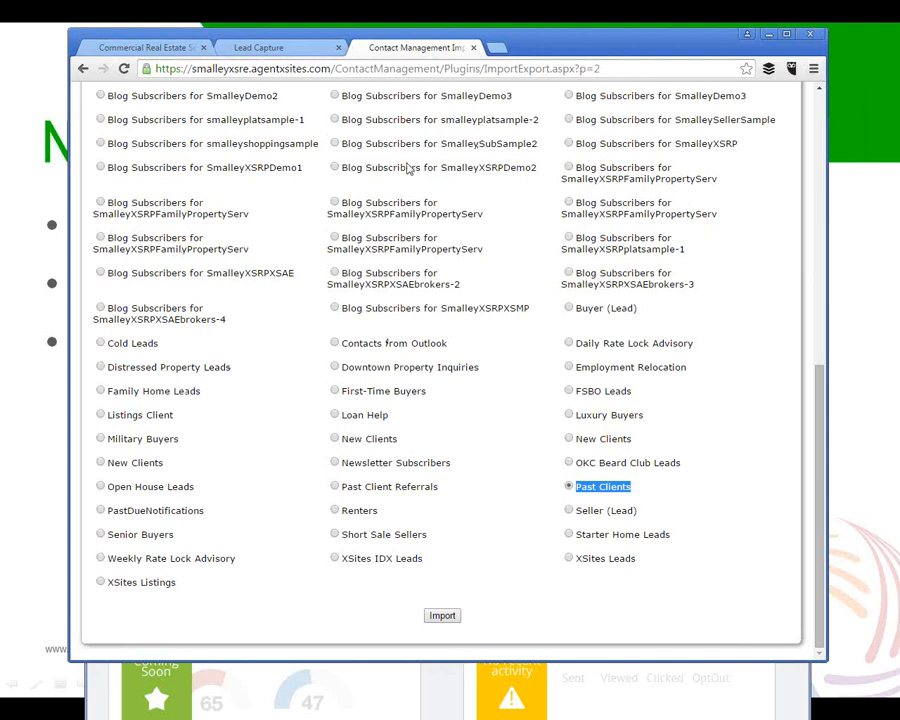
# Step: Close the contact import, lead capture and website pages, and open the Nurture lead management contact list
pyautogui.click(474, 48)
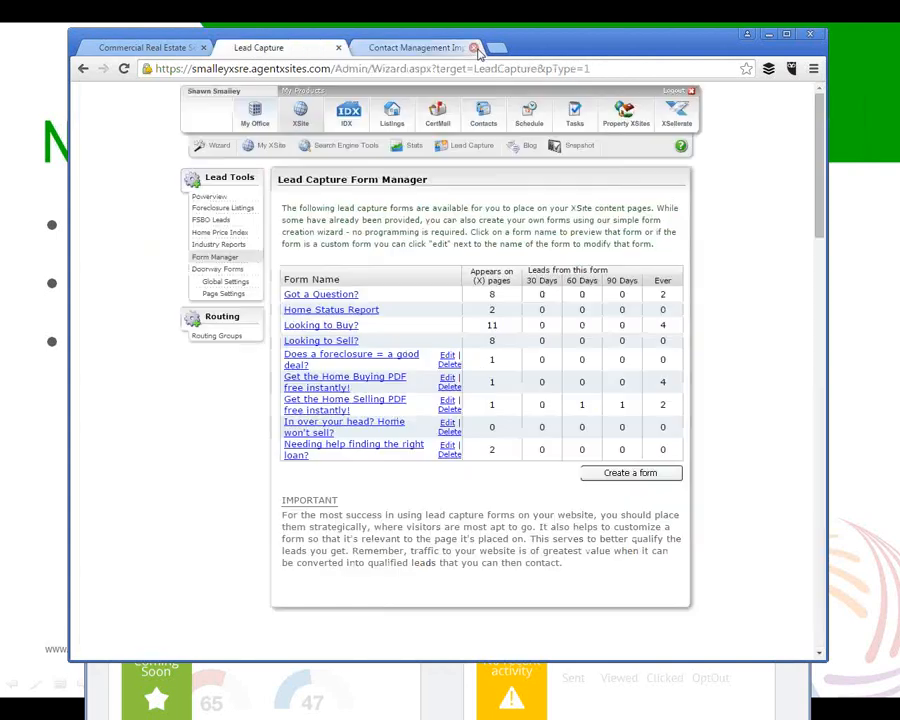
pyautogui.click(339, 47)
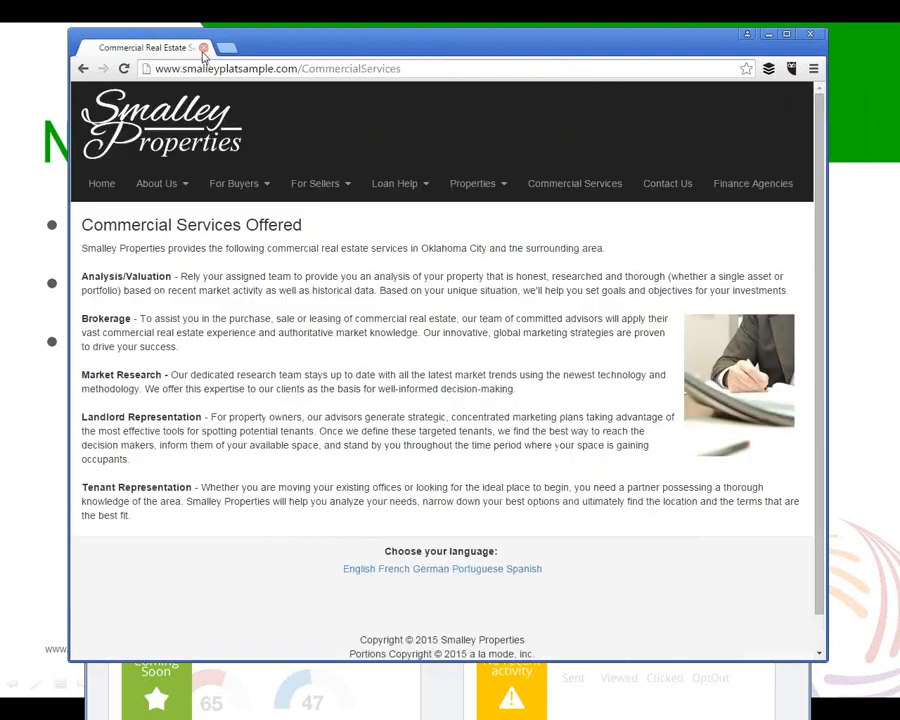
pyautogui.click(203, 47)
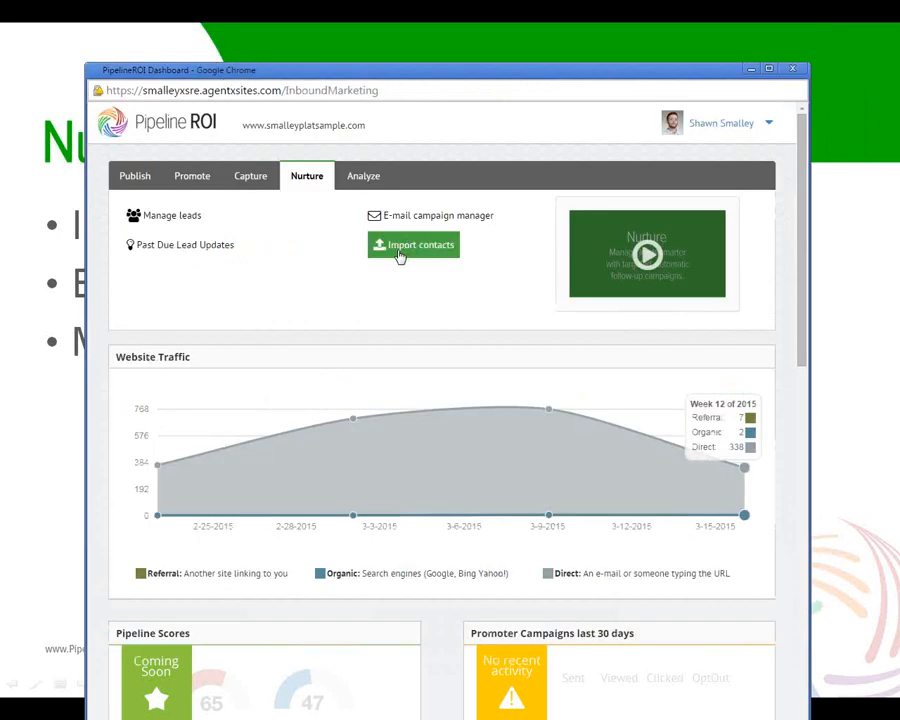
pyautogui.click(176, 216)
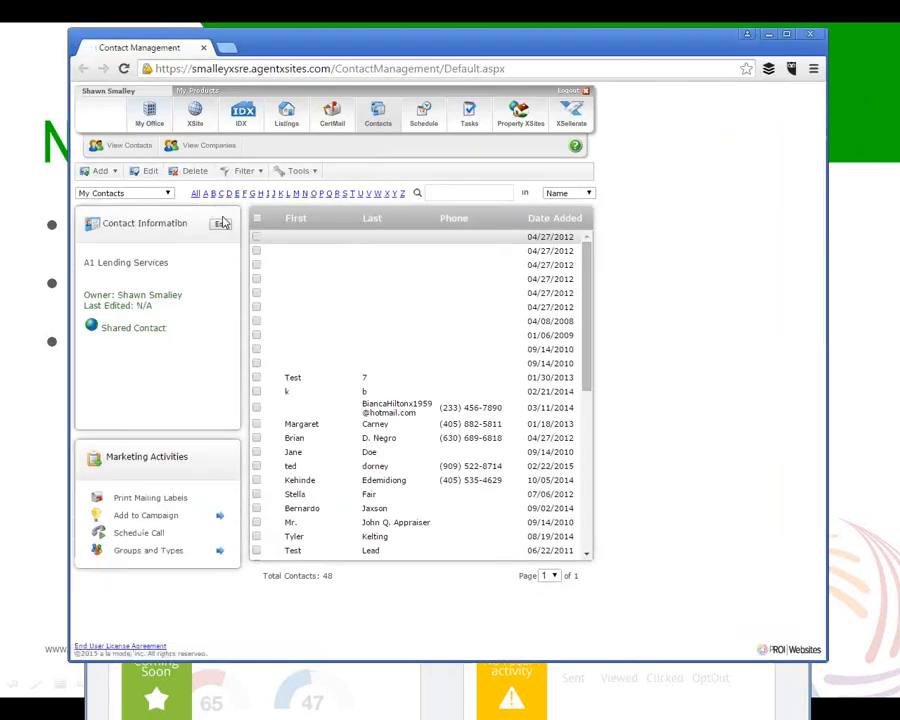
pyautogui.moveTo(589, 263)
pyautogui.mouseDown()
pyautogui.moveTo(587, 420)
pyautogui.moveTo(587, 265)
pyautogui.mouseUp()
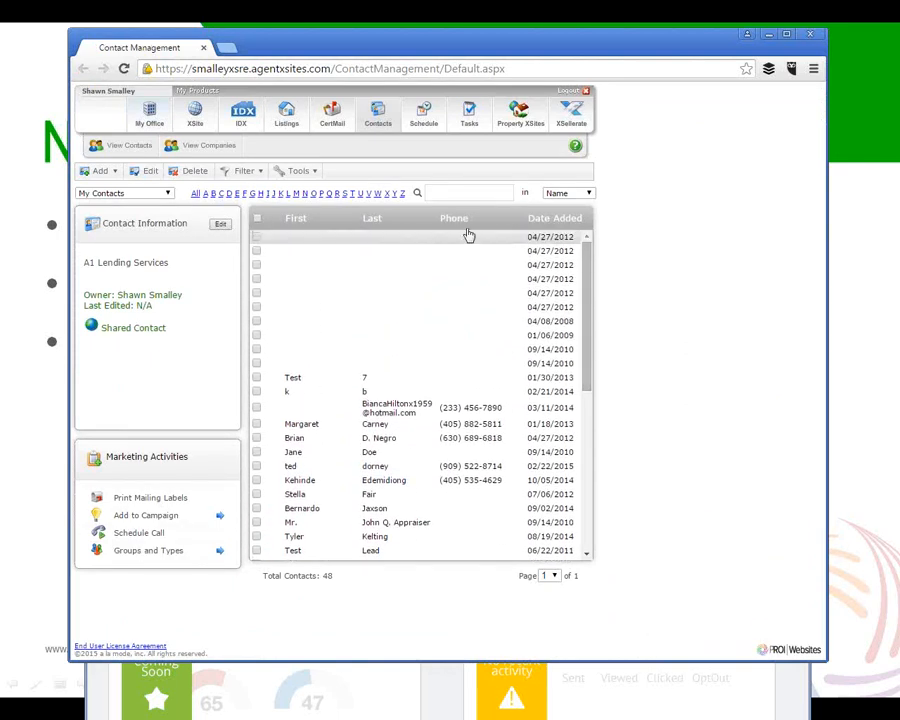
# Step: Open the marketing groups manager and look over existing groups, including Buyer (Lead), Luxury Buyers and First-Time Buyers
pyautogui.click(314, 175)
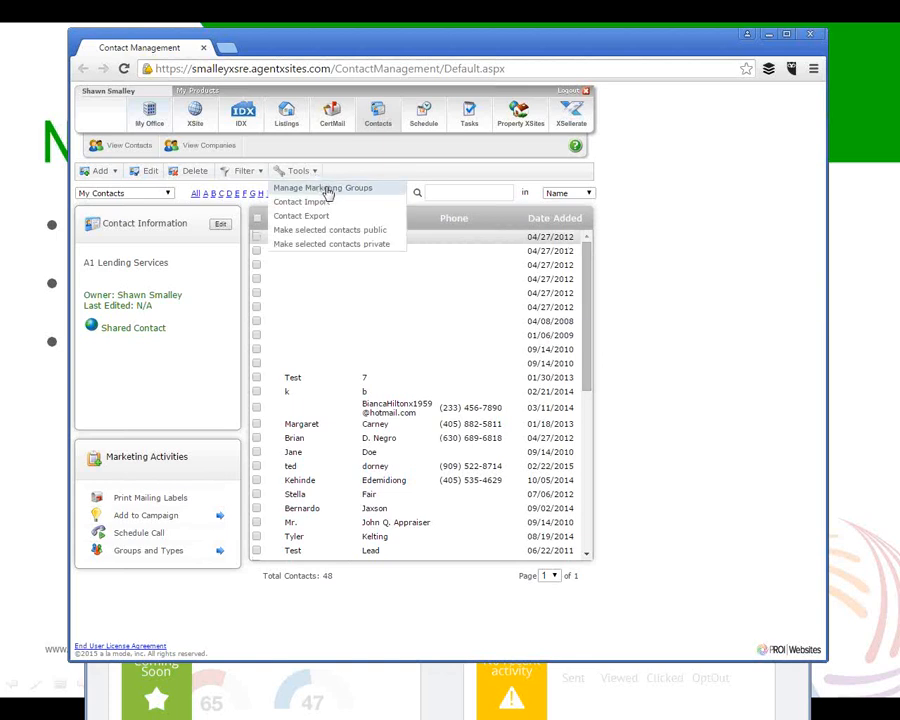
pyautogui.click(328, 190)
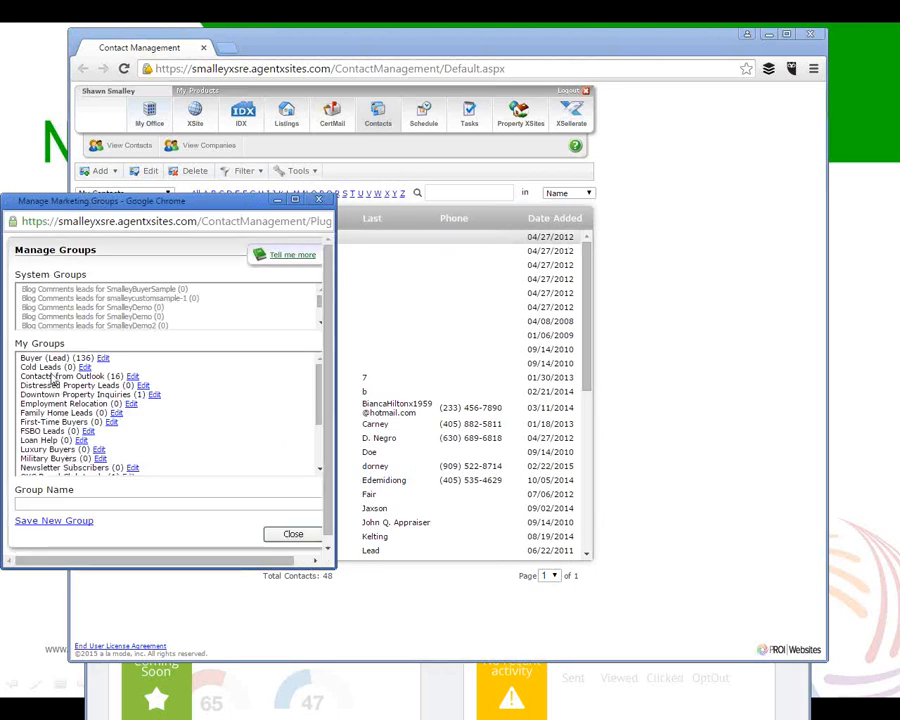
pyautogui.doubleClick(84, 358)
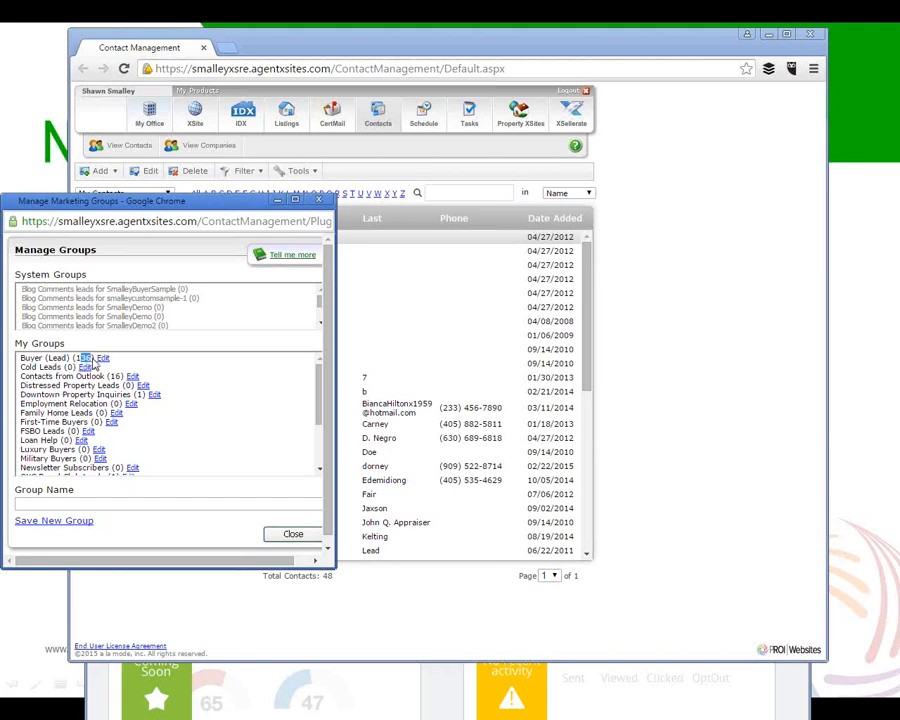
pyautogui.doubleClick(84, 450)
pyautogui.doubleClick(96, 422)
# Step: Save a new marketing group named "Refi prospects", highlight it among the existing groups and close the group manager
pyautogui.click(88, 505)
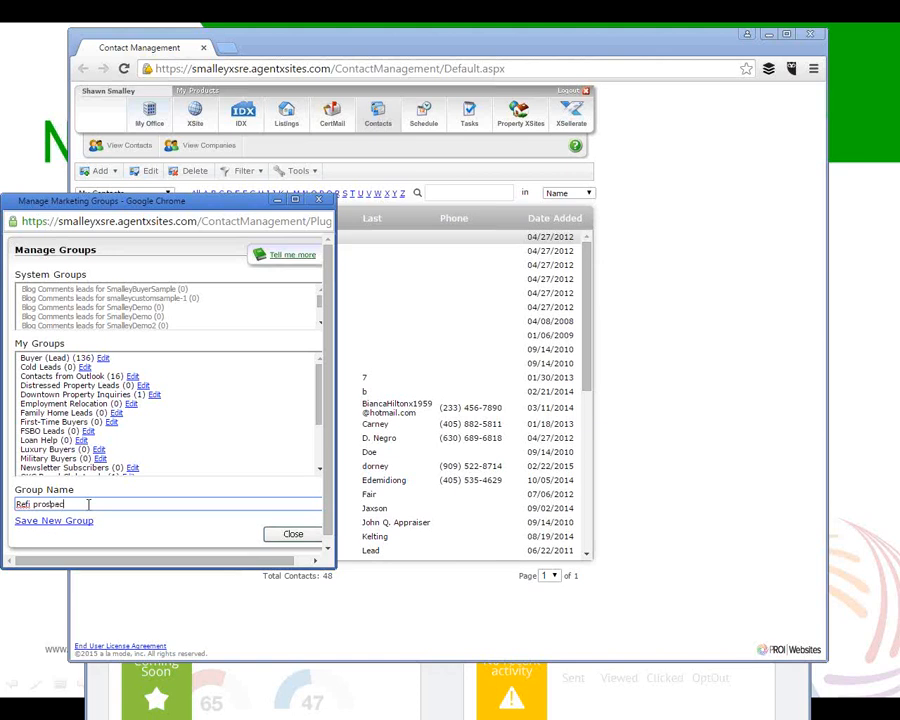
pyautogui.write('Refi prospects')
pyautogui.click(66, 522)
pyautogui.moveTo(315, 378); pyautogui.dragTo(320, 433)
pyautogui.moveTo(38, 419); pyautogui.dragTo(78, 425)
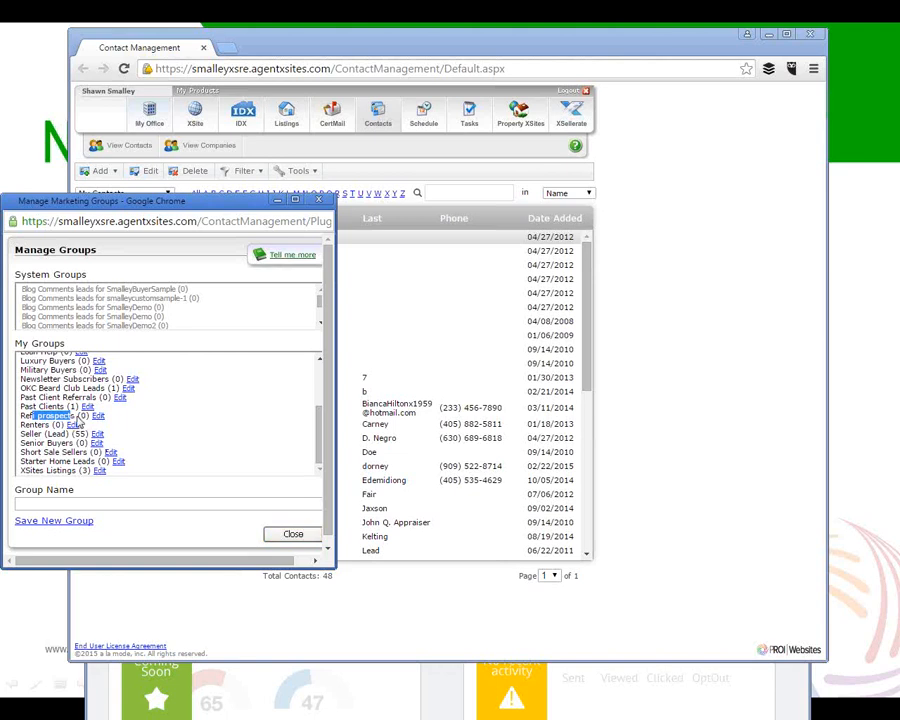
pyautogui.click(297, 534)
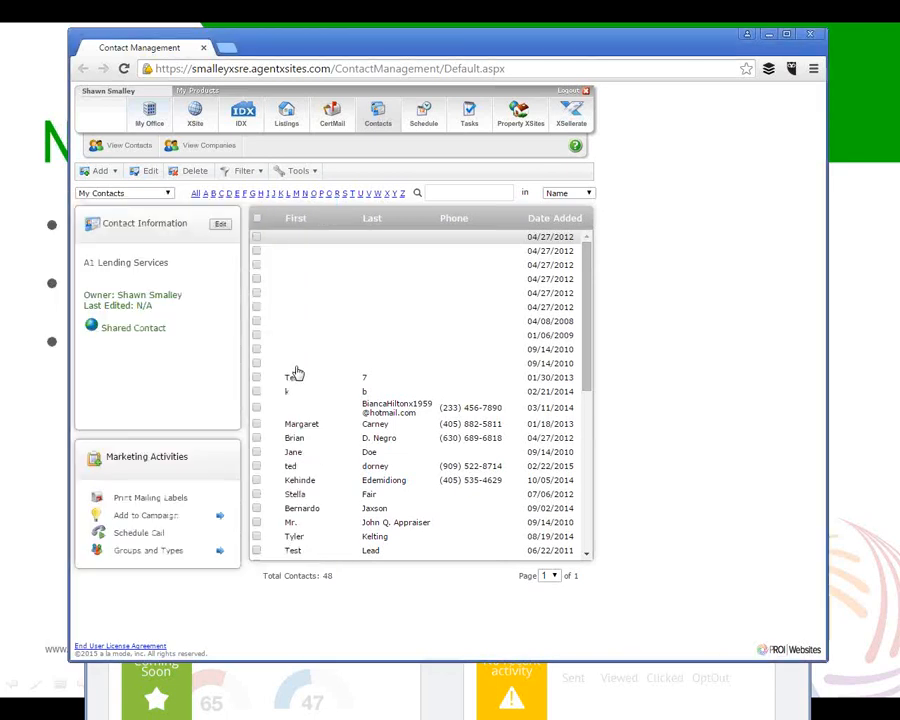
# Step: Select five contacts in the contact list for a group assignment
pyautogui.scroll(-7, 381, 480)
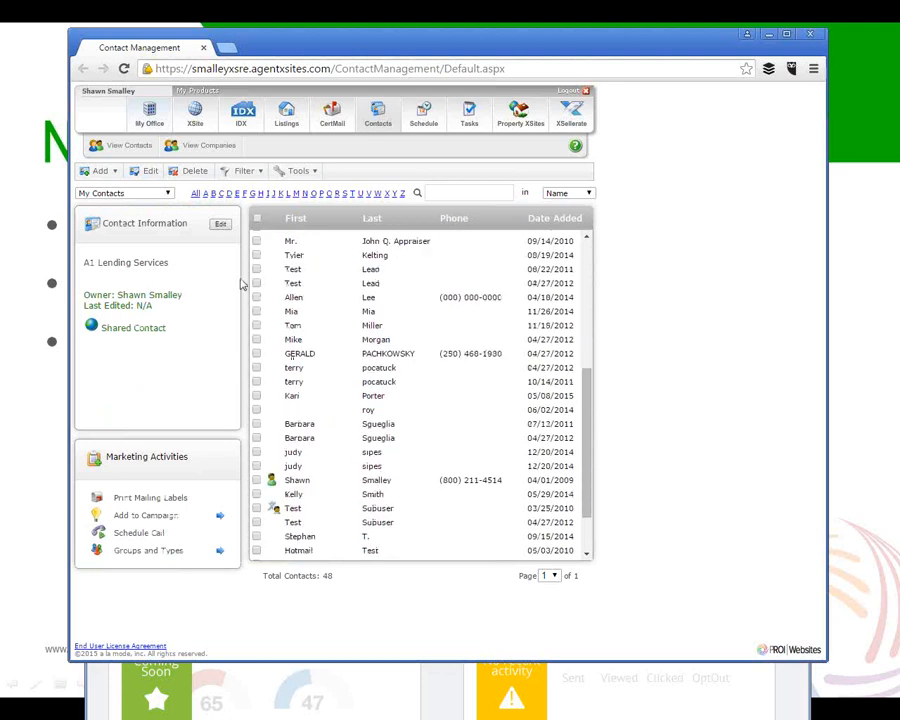
pyautogui.click(256, 325)
pyautogui.click(256, 339)
pyautogui.click(256, 353)
pyautogui.click(256, 367)
pyautogui.click(257, 396)
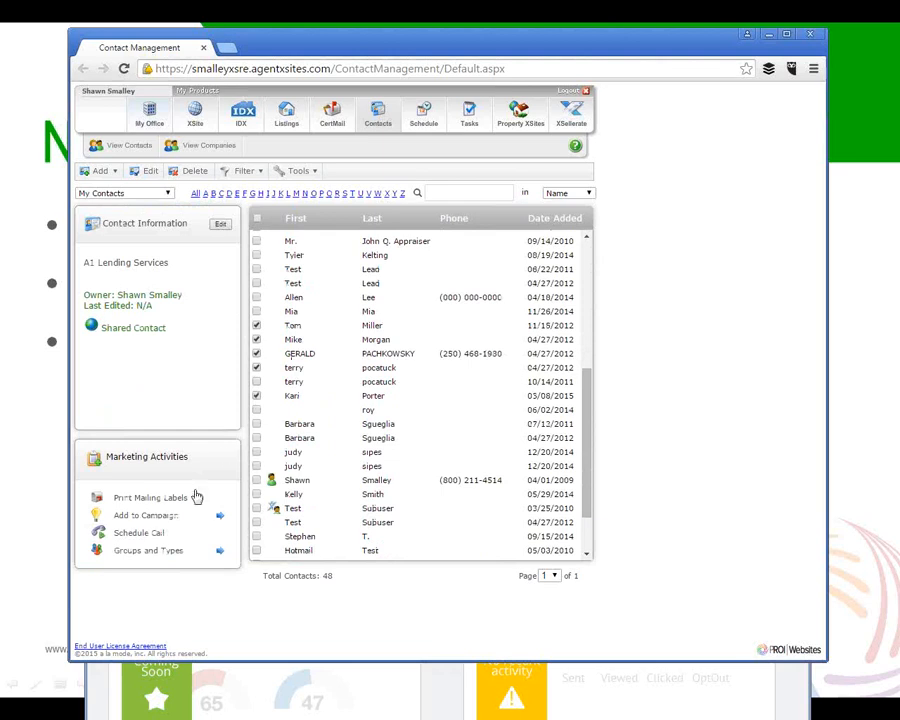
# Step: Try assigning the selected contacts to the Refi prospects marketing group and cancel the assignment
pyautogui.click(143, 555)
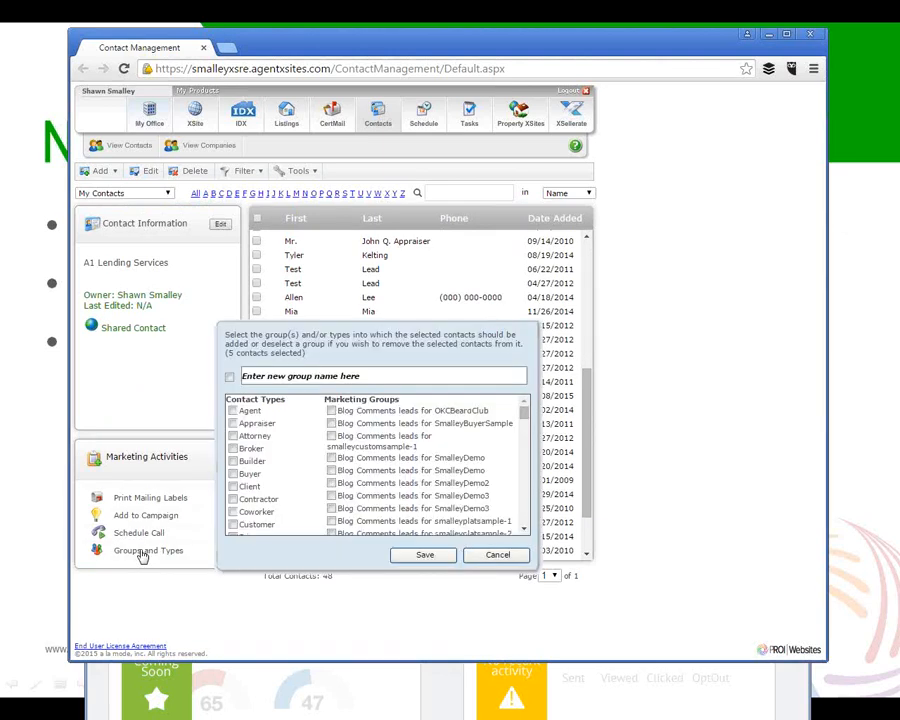
pyautogui.scroll(-3, 528, 458)
pyautogui.scroll(-10, 528, 458)
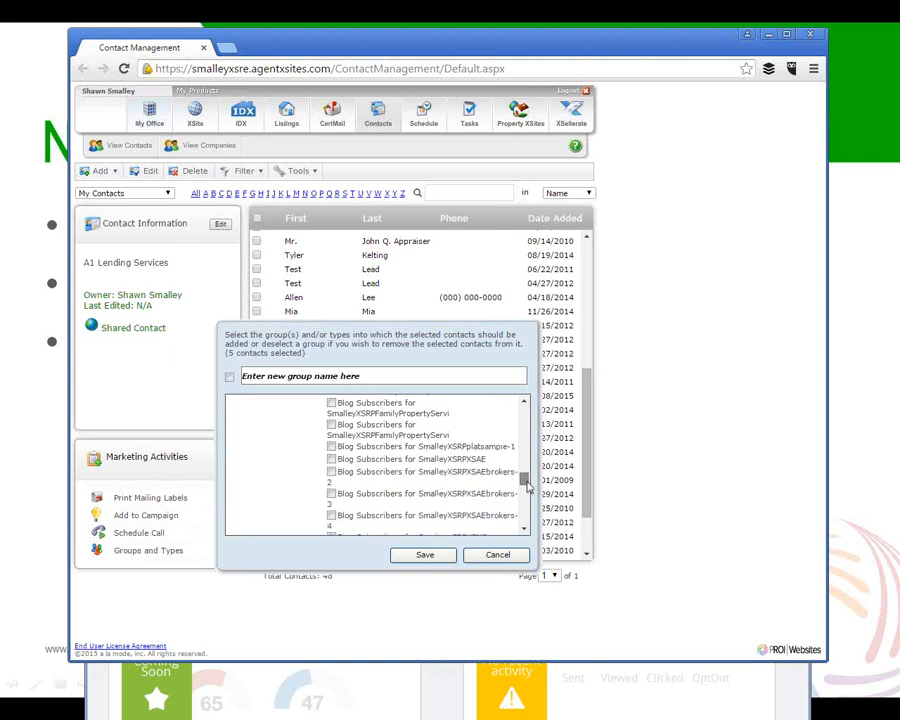
pyautogui.scroll(-4, 528, 510)
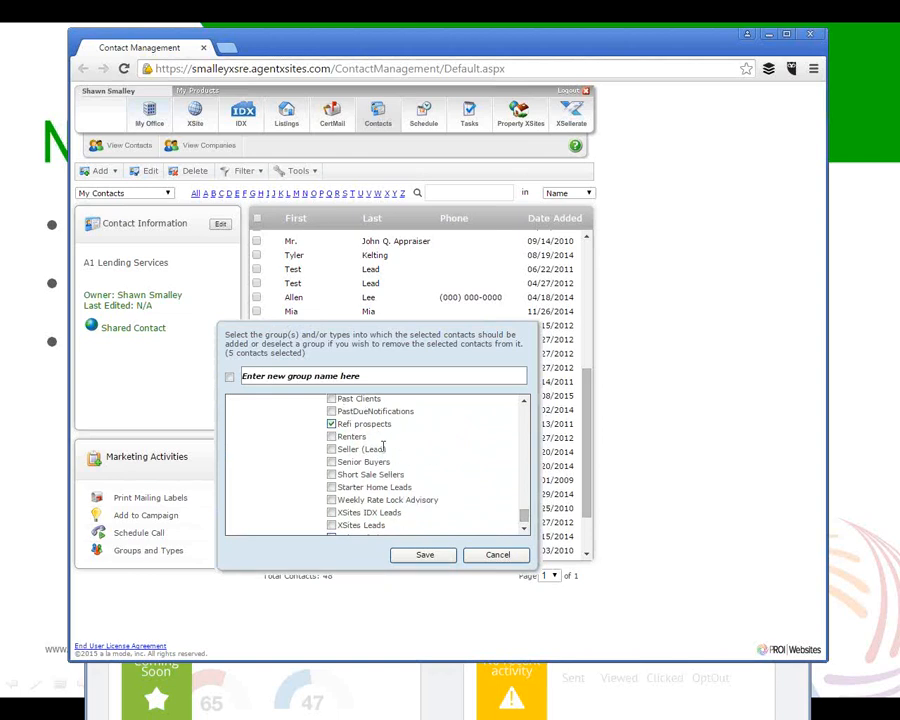
pyautogui.click(497, 556)
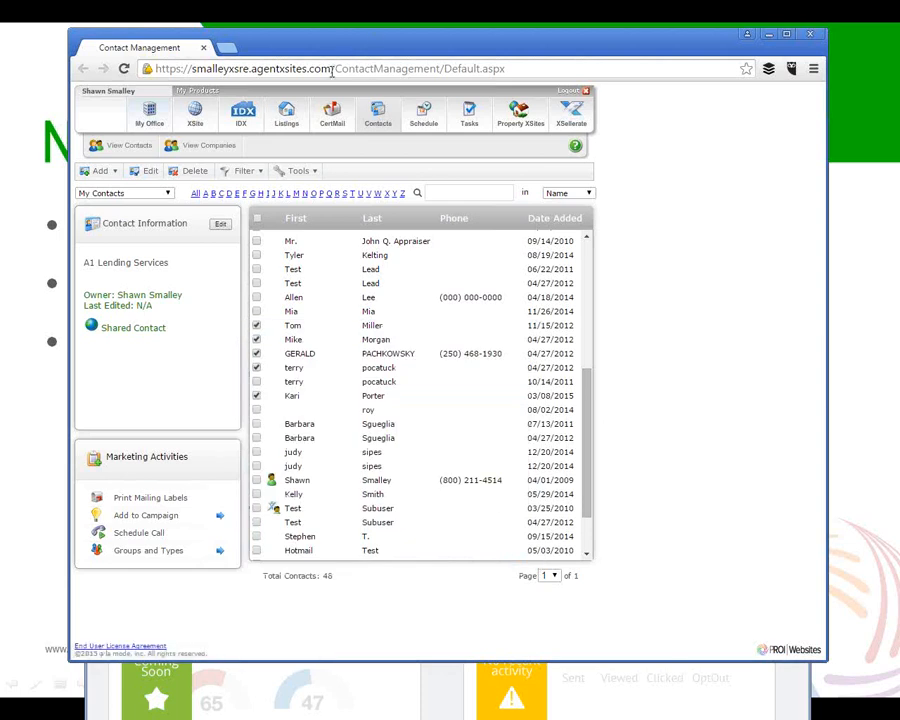
# Step: Switch back to the PipelineROI dashboard and open the e-mail campaign manager to view its campaigns
pyautogui.hotkey('alt', 'Tab')
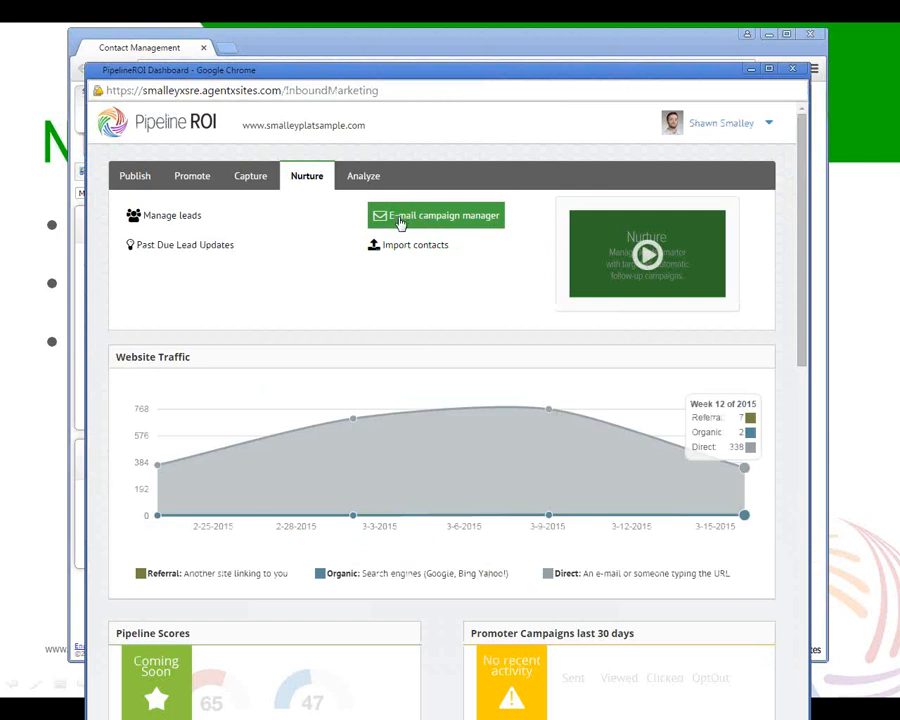
pyautogui.click(400, 222)
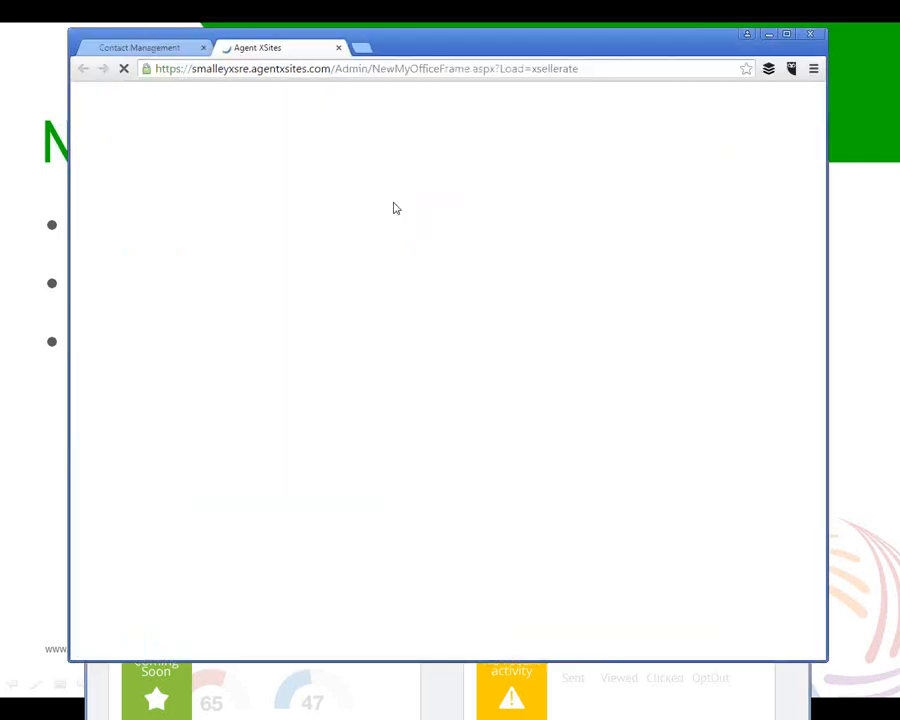
pyautogui.scroll(-2, 393, 207)
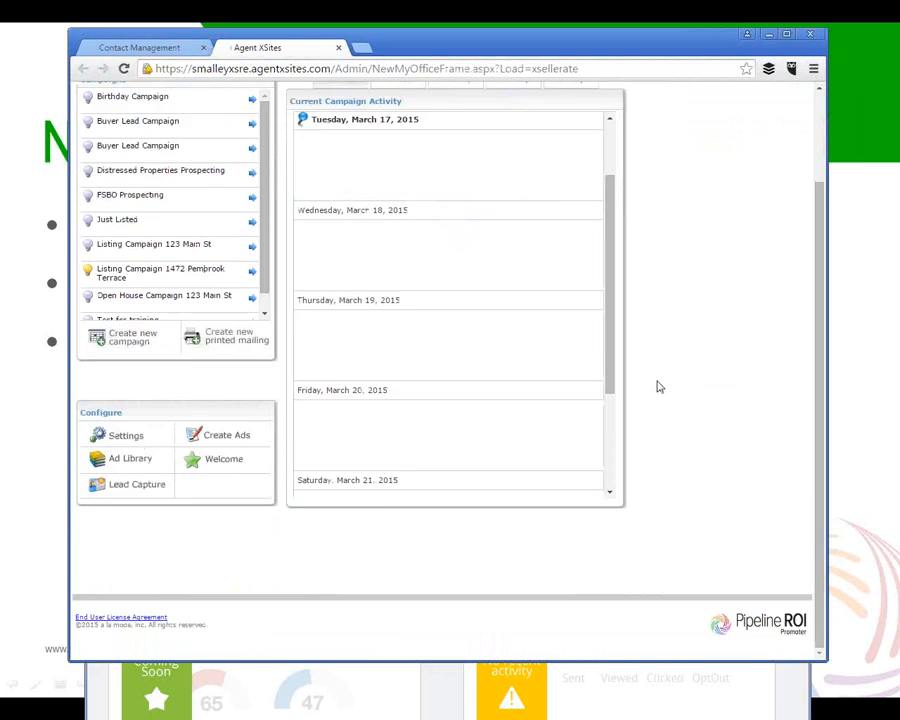
pyautogui.scroll(1, 645, 378)
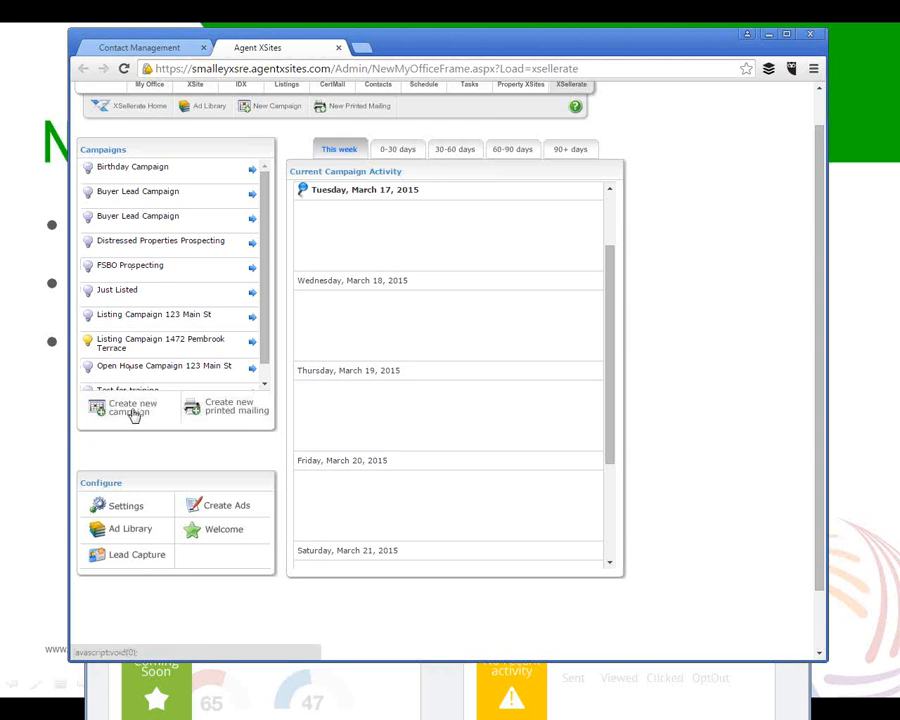
# Step: Create a new e-mail campaign named "Credit help blast" and continue to its recipient selection
pyautogui.click(130, 410)
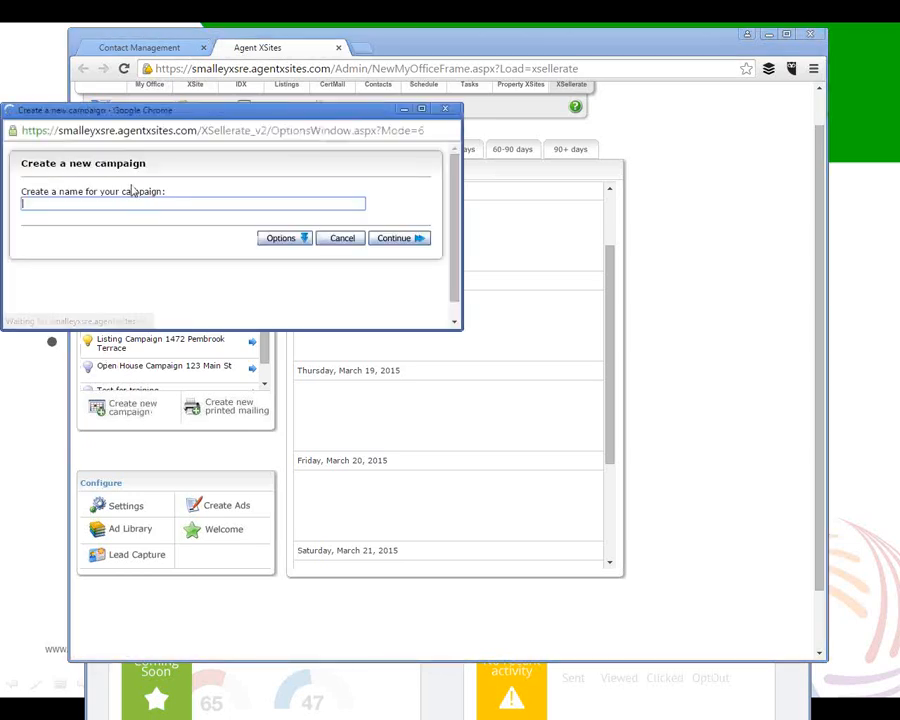
pyautogui.click(126, 204)
pyautogui.write('Credit help blast')
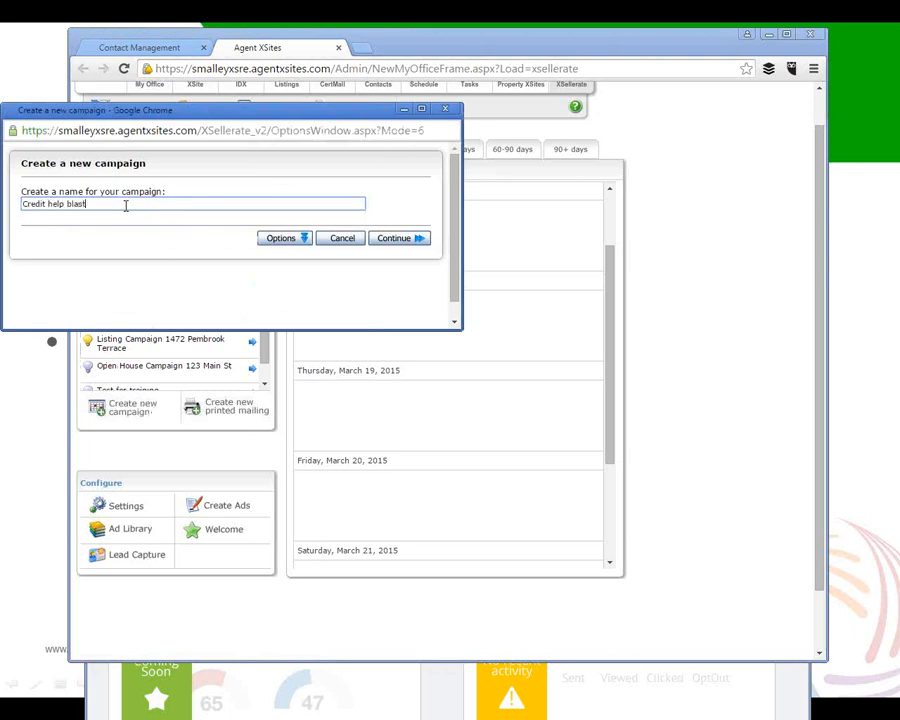
pyautogui.click(398, 240)
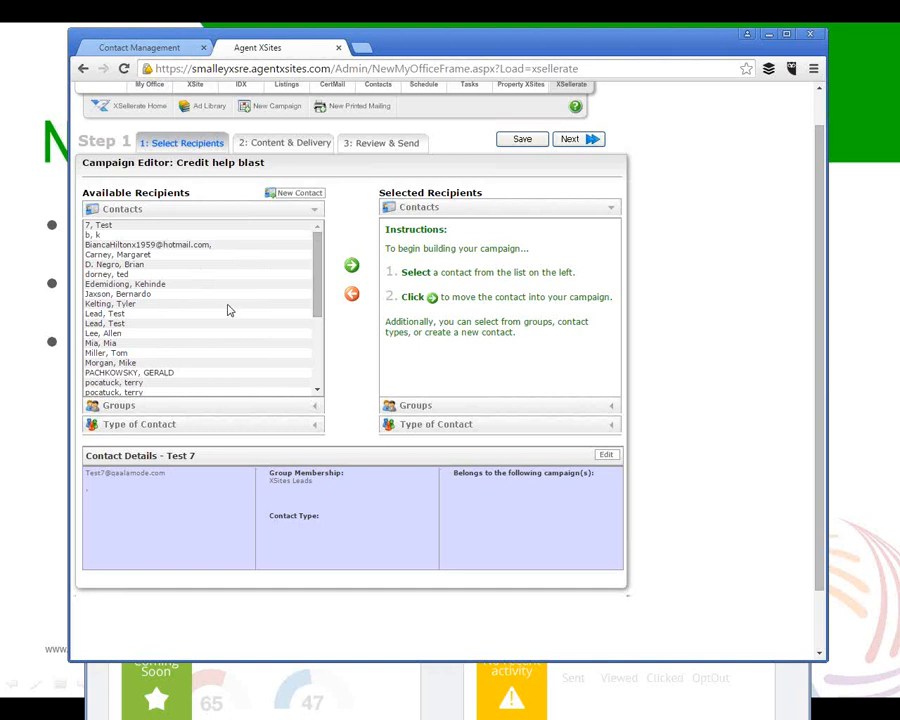
# Step: Add three individual contacts to the selected recipients of the Credit help blast campaign
pyautogui.doubleClick(155, 294)
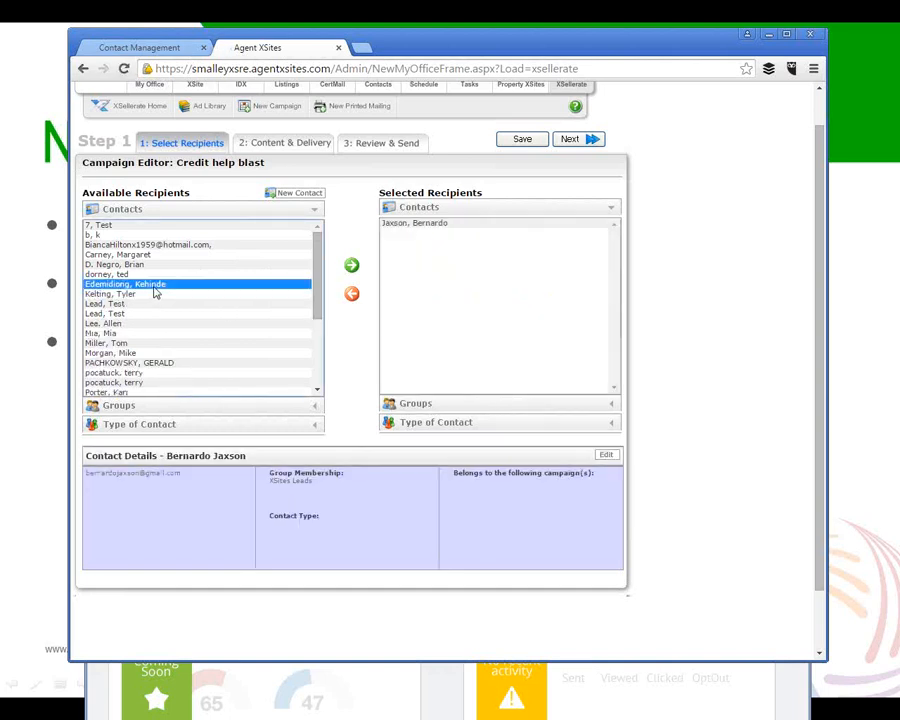
pyautogui.doubleClick(155, 286)
pyautogui.doubleClick(168, 263)
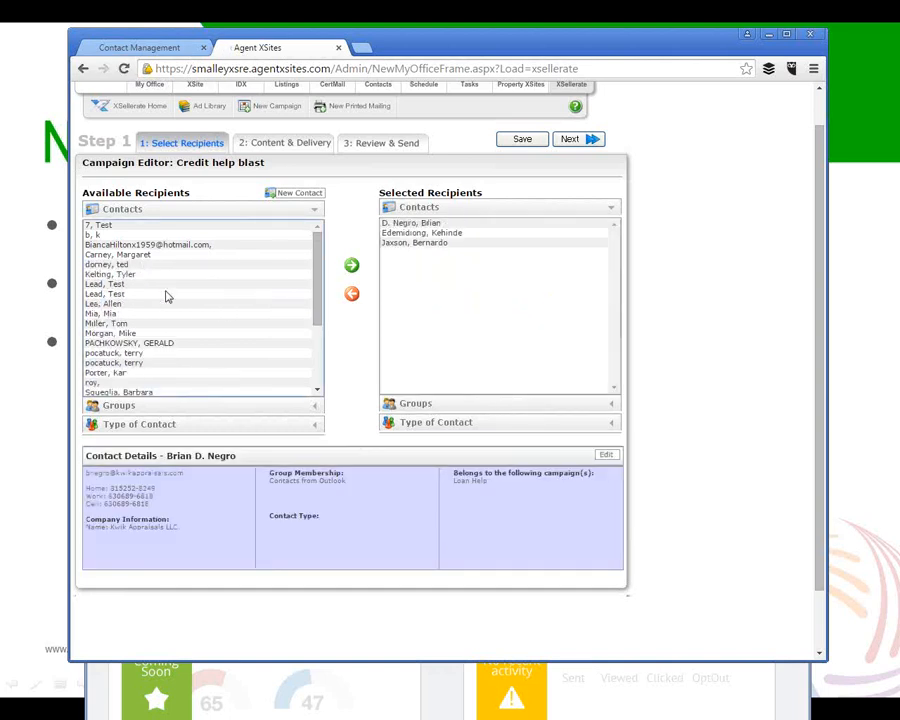
# Step: Add the Refi prospects, Military Buyers, First-Time Buyers and Family Home Leads groups to the campaign's selected recipients
pyautogui.click(235, 409)
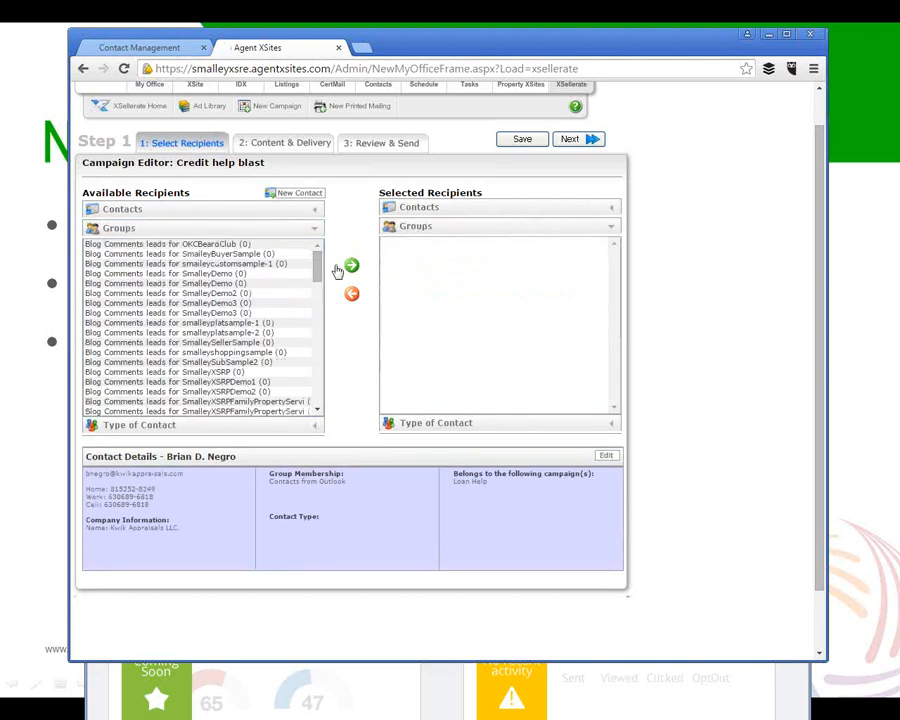
pyautogui.moveTo(316, 262); pyautogui.dragTo(309, 374)
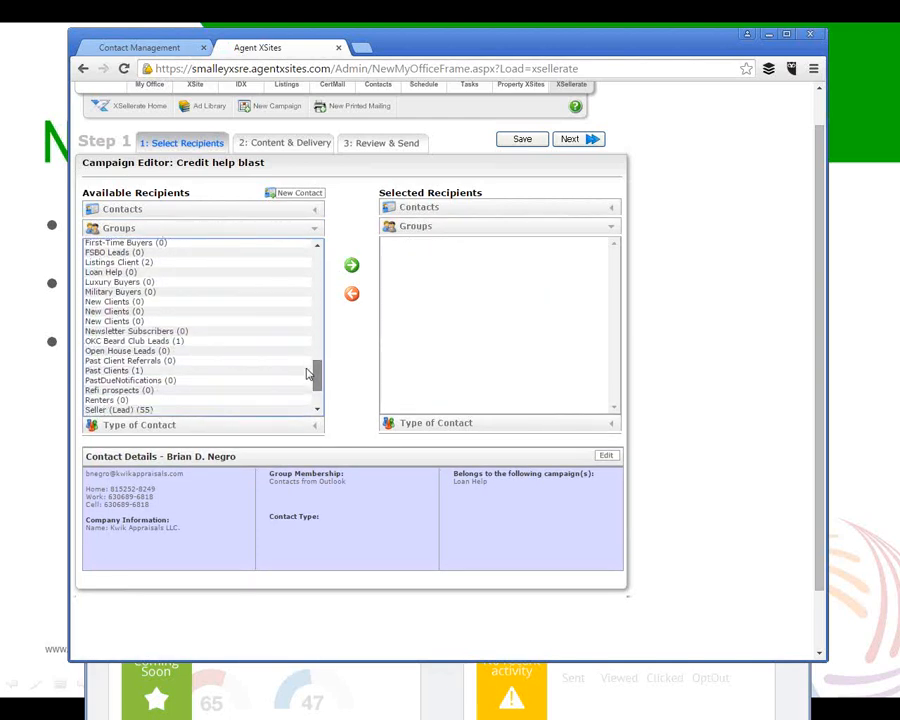
pyautogui.doubleClick(125, 390)
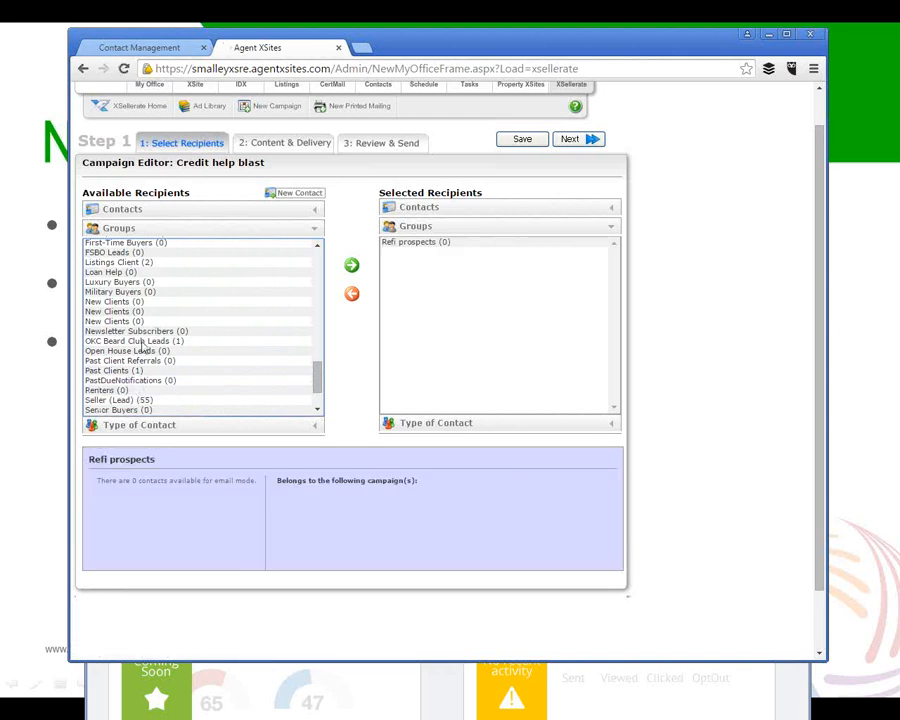
pyautogui.doubleClick(140, 291)
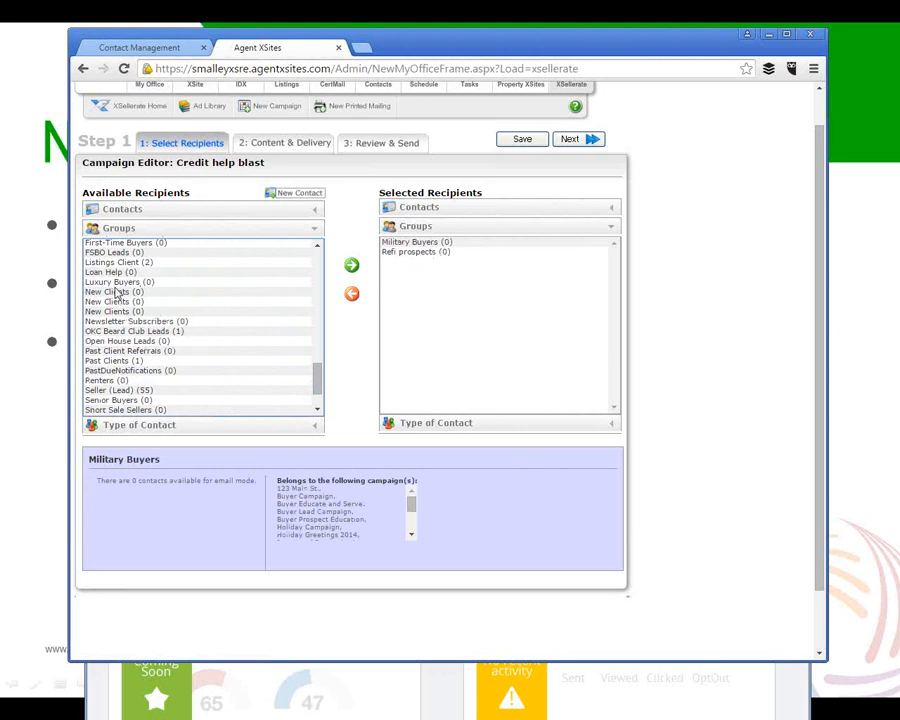
pyautogui.scroll(3, 134, 320)
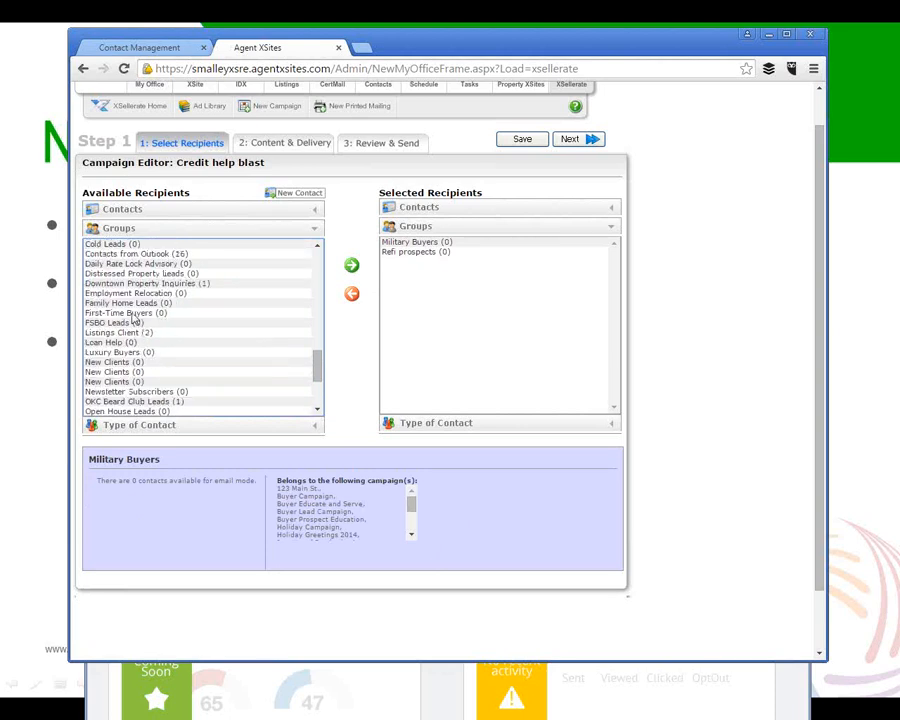
pyautogui.doubleClick(133, 314)
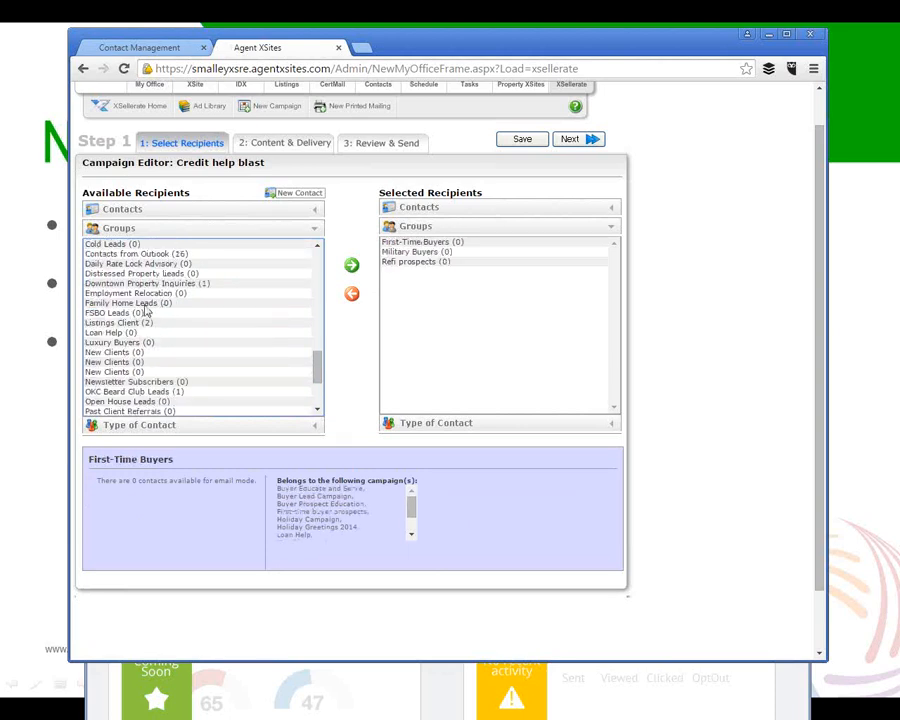
pyautogui.doubleClick(140, 304)
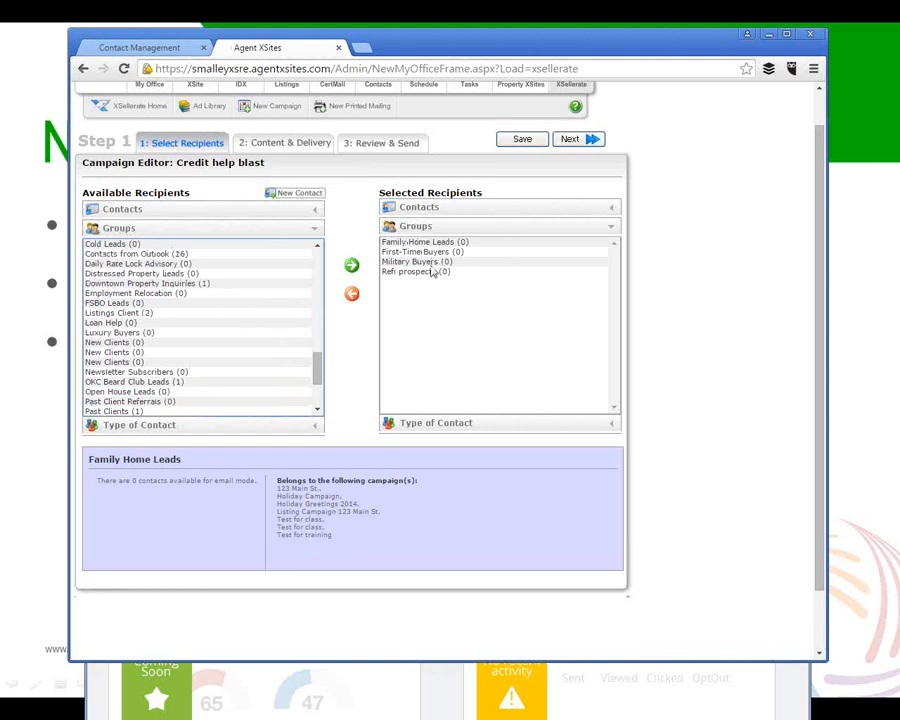
# Step: View the details of the selected Family Home Leads, First-Time Buyers and Military Buyers recipient groups
pyautogui.click(436, 243)
pyautogui.click(436, 253)
pyautogui.click(437, 262)
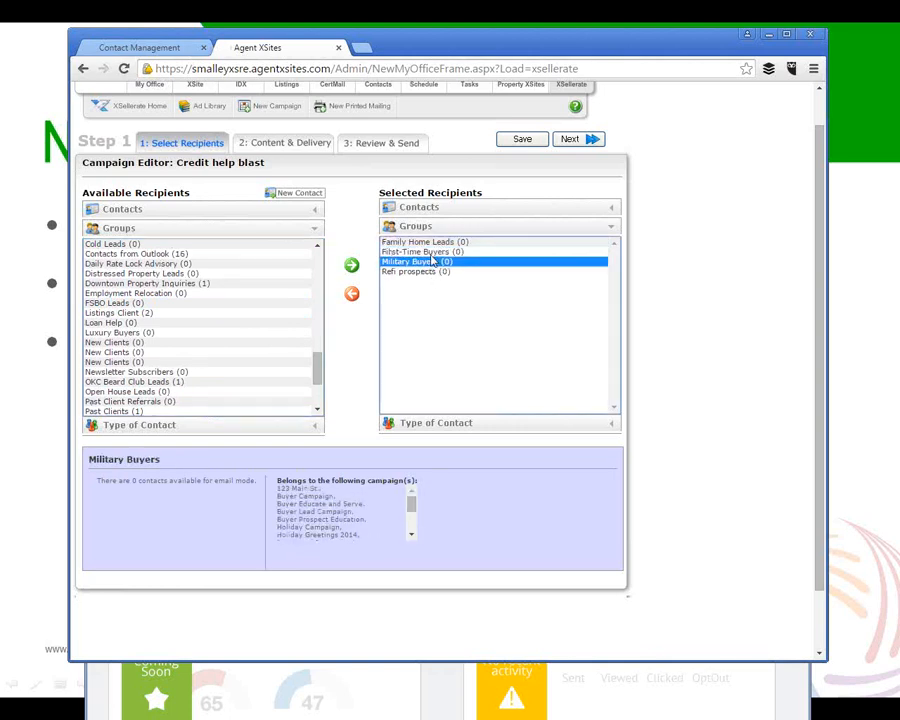
pyautogui.click(433, 253)
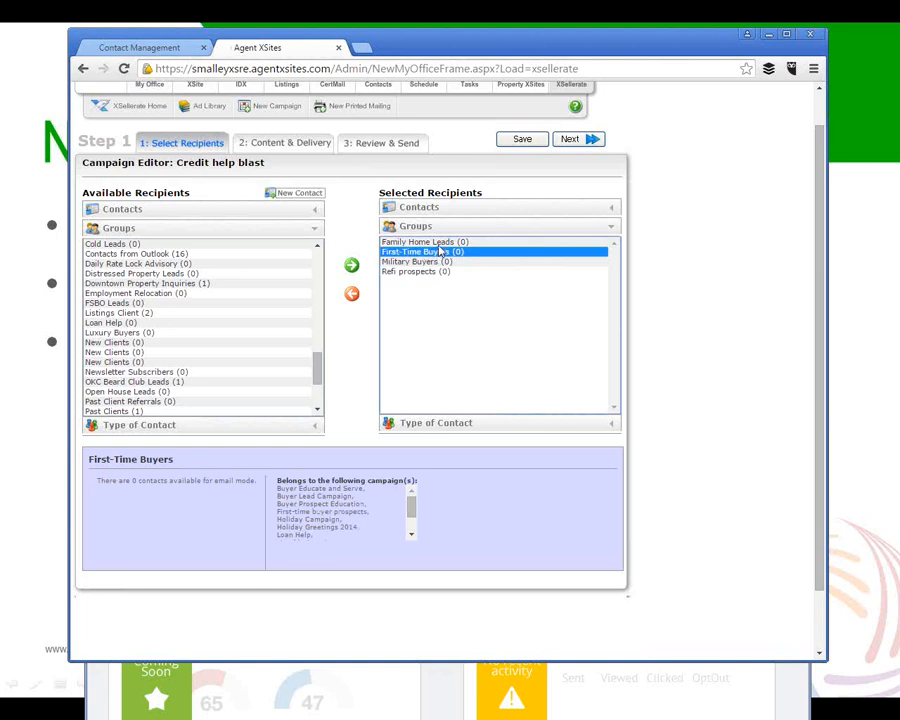
# Step: Compare which campaigns the selected Family Home Leads, First-Time Buyers and Military Buyers groups belong to
pyautogui.click(438, 243)
pyautogui.click(438, 251)
pyautogui.click(431, 261)
pyautogui.click(433, 252)
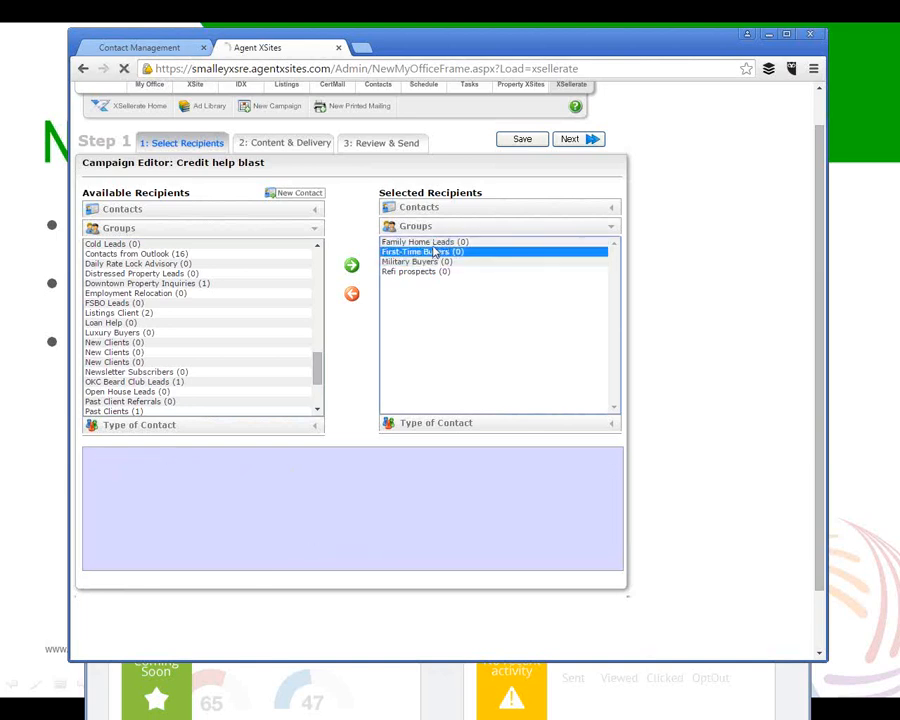
pyautogui.click(436, 242)
pyautogui.click(436, 252)
pyautogui.click(437, 260)
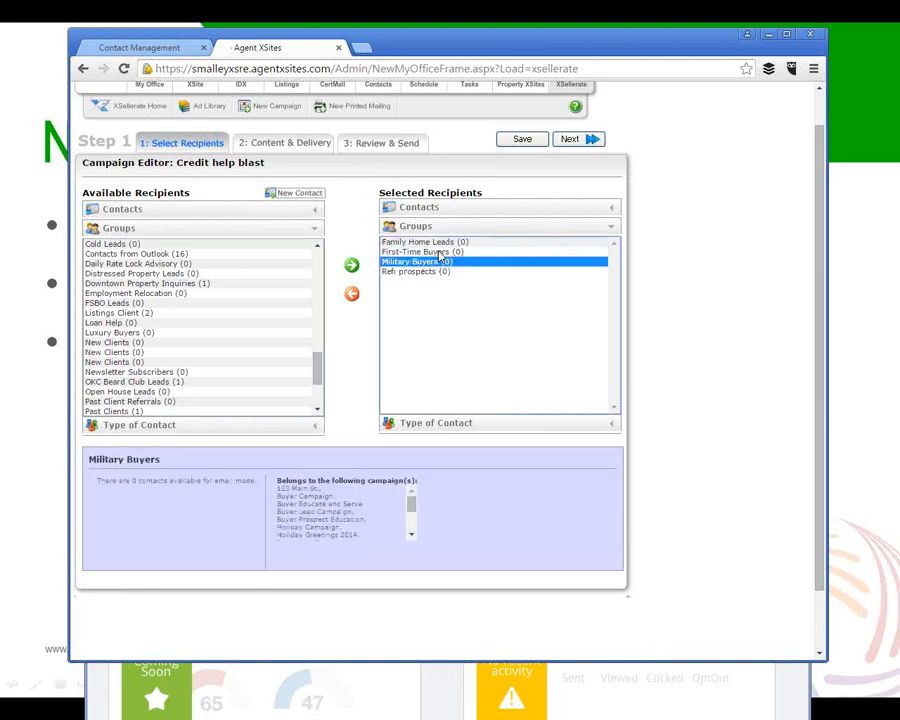
pyautogui.click(445, 243)
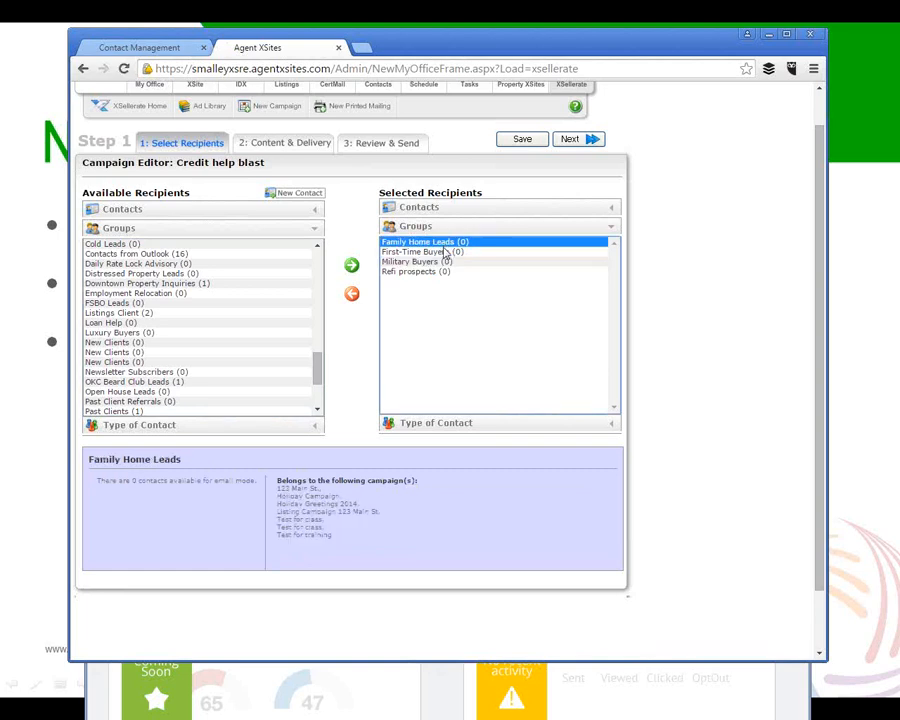
pyautogui.click(436, 252)
pyautogui.click(437, 262)
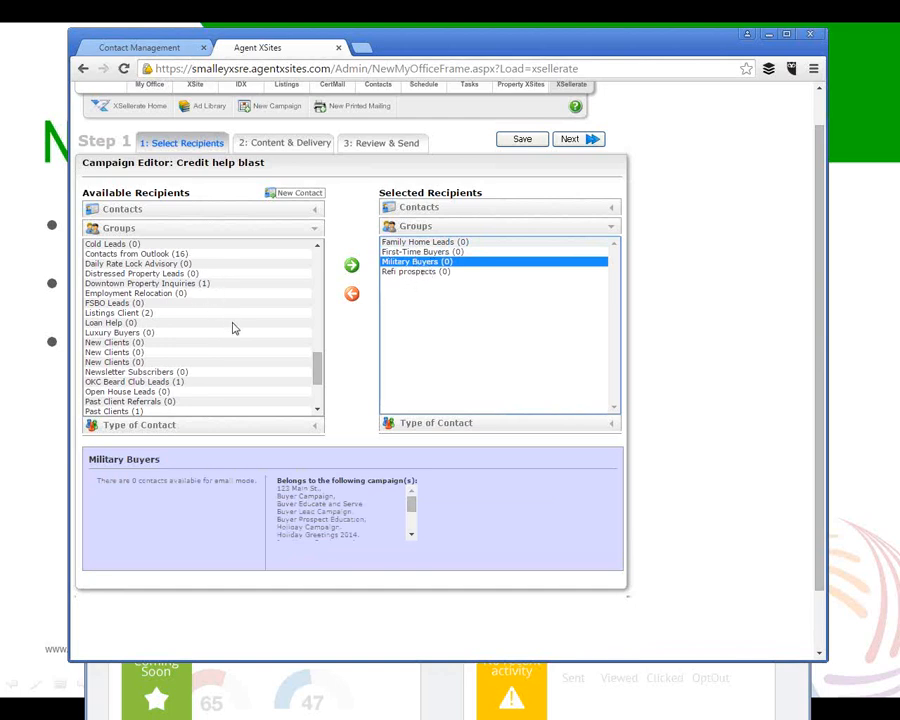
# Step: Continue to the campaign's content and add the "Agent protecting your interests" ad from the For buyers category
pyautogui.click(588, 146)
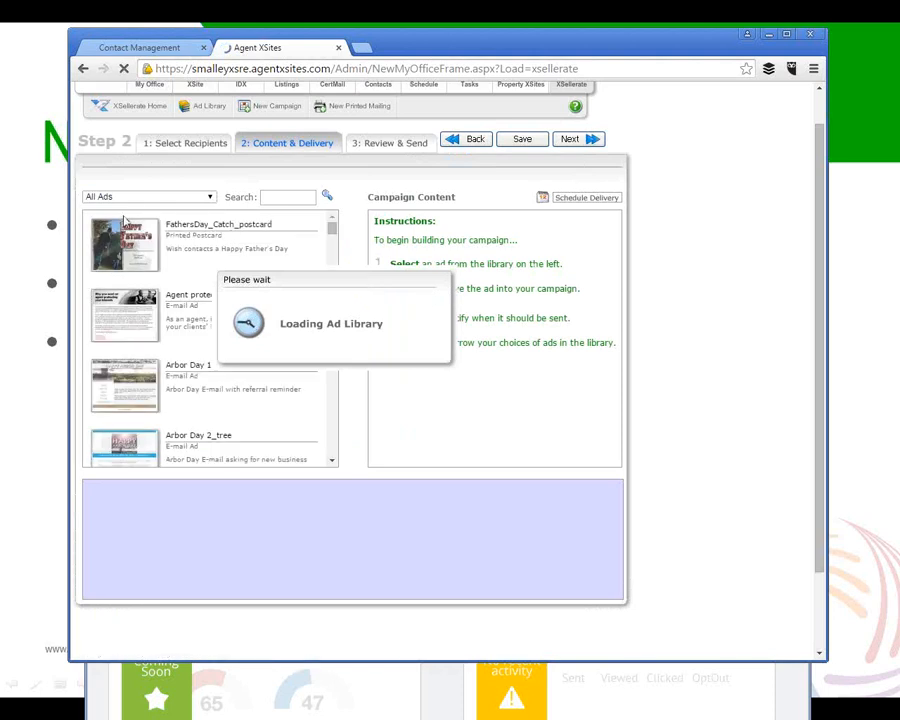
pyautogui.click(211, 198)
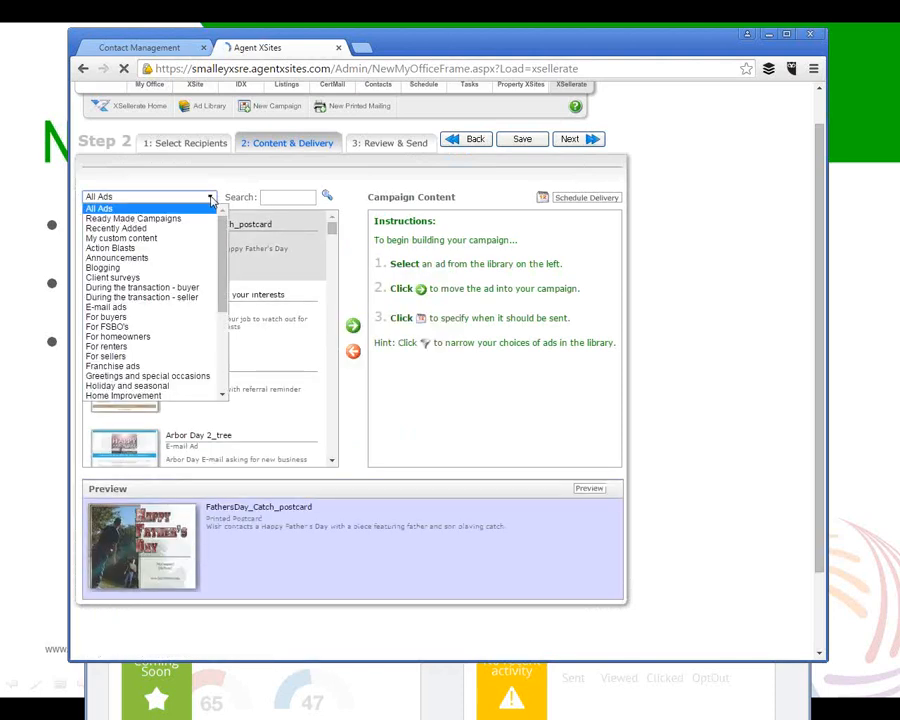
pyautogui.click(117, 318)
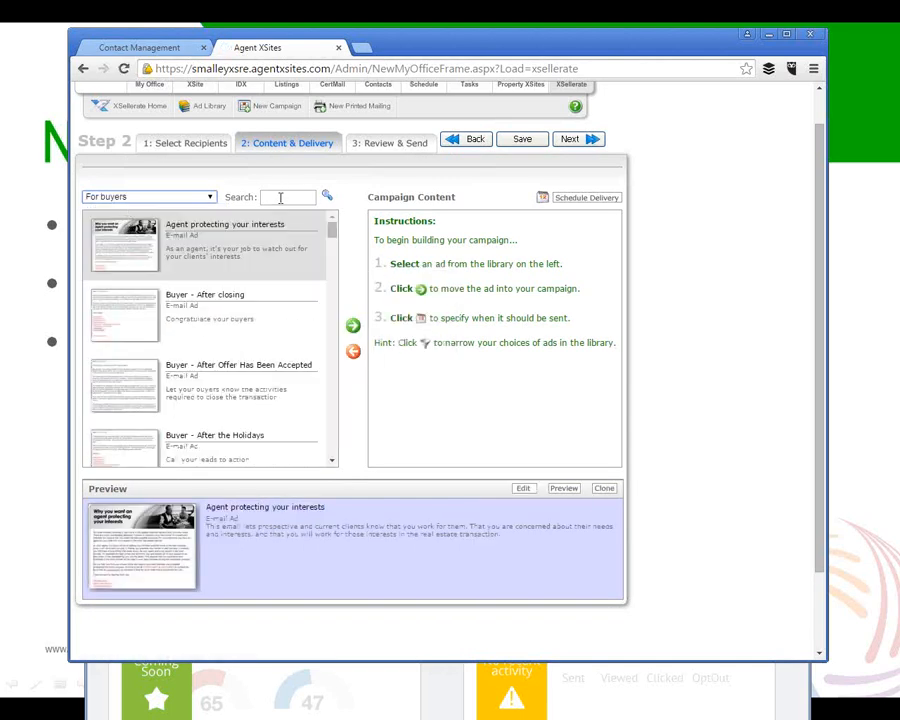
pyautogui.doubleClick(128, 249)
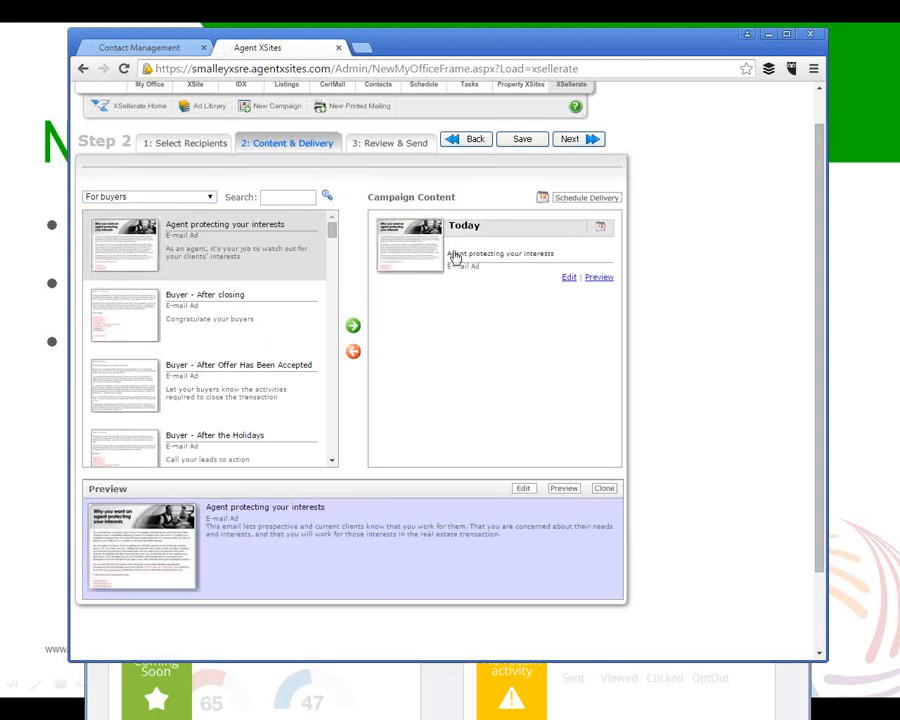
# Step: Add the "Buyer - How much is that mortgage payment_computing" and "Buyer Tips" e-mail ads to the campaign content
pyautogui.moveTo(332, 226); pyautogui.dragTo(332, 260)
pyautogui.scroll(-1, 124, 260)
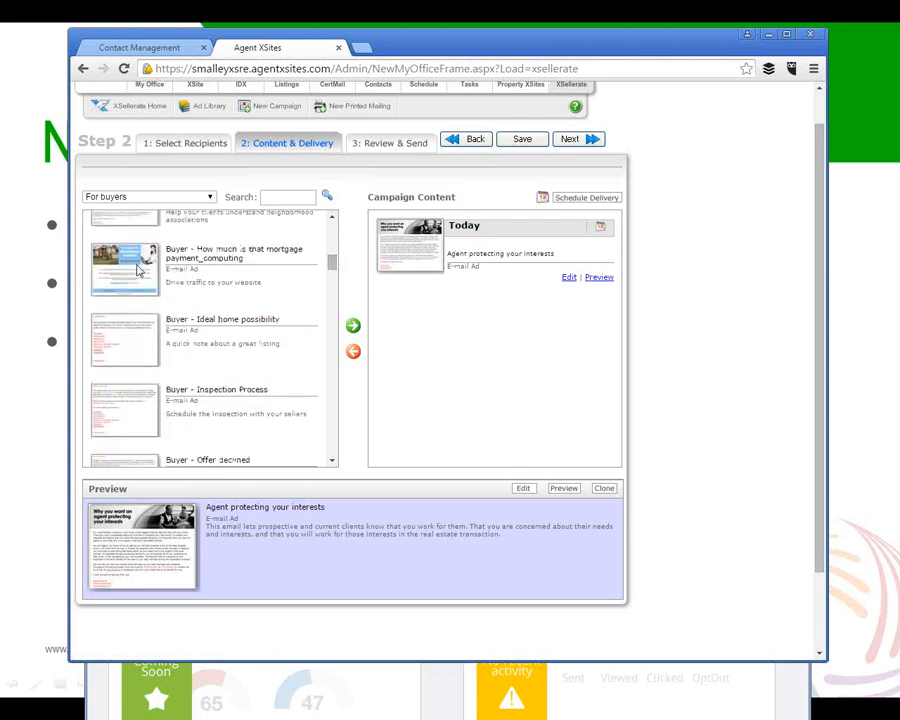
pyautogui.click(122, 270)
pyautogui.doubleClick(122, 270)
pyautogui.moveTo(332, 262); pyautogui.dragTo(329, 295)
pyautogui.click(181, 300)
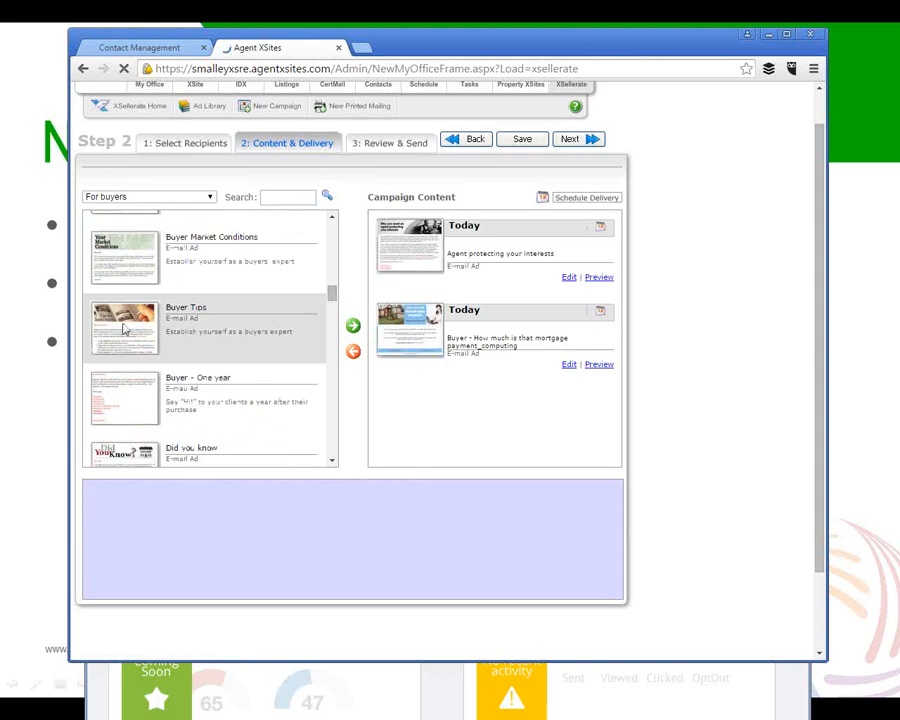
pyautogui.doubleClick(181, 300)
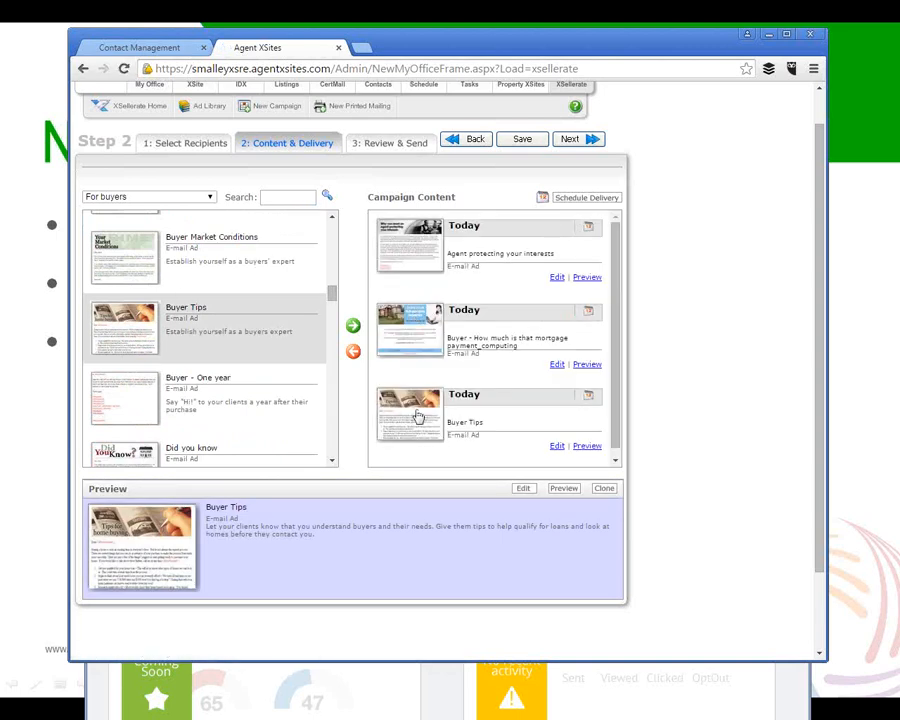
# Step: Schedule delivery by interval with 7 wait days for the mortgage payment ad and 14 for Buyer Tips
pyautogui.click(568, 199)
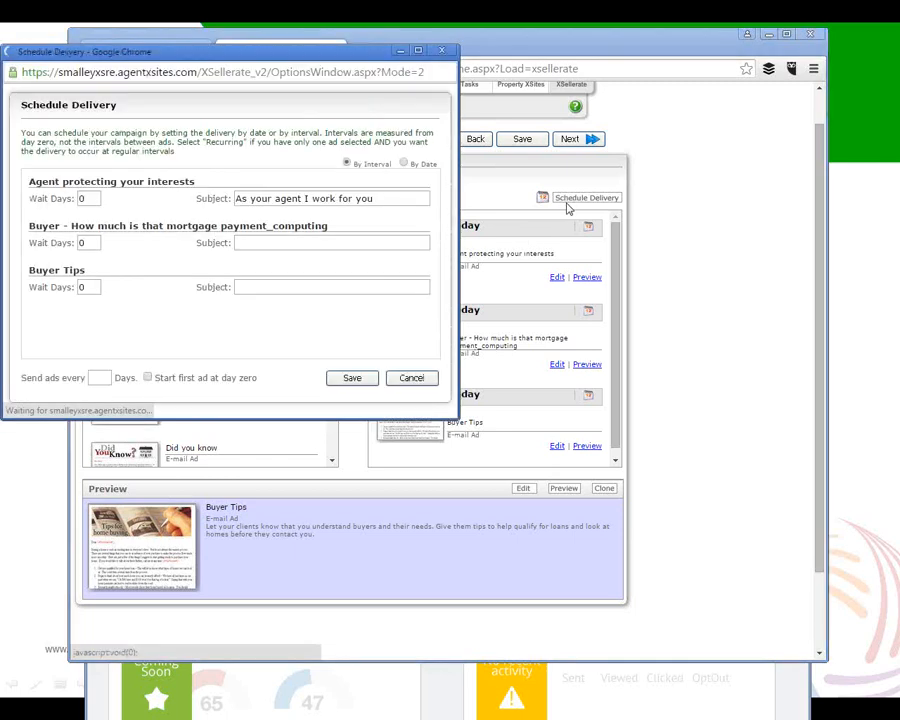
pyautogui.doubleClick(86, 242)
pyautogui.write('7')
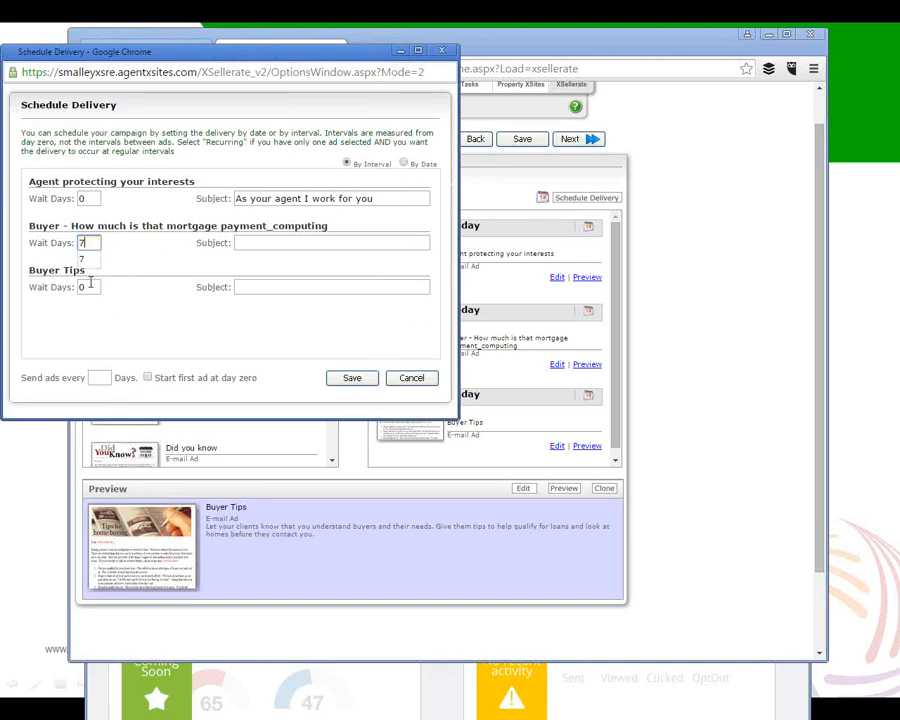
pyautogui.doubleClick(88, 286)
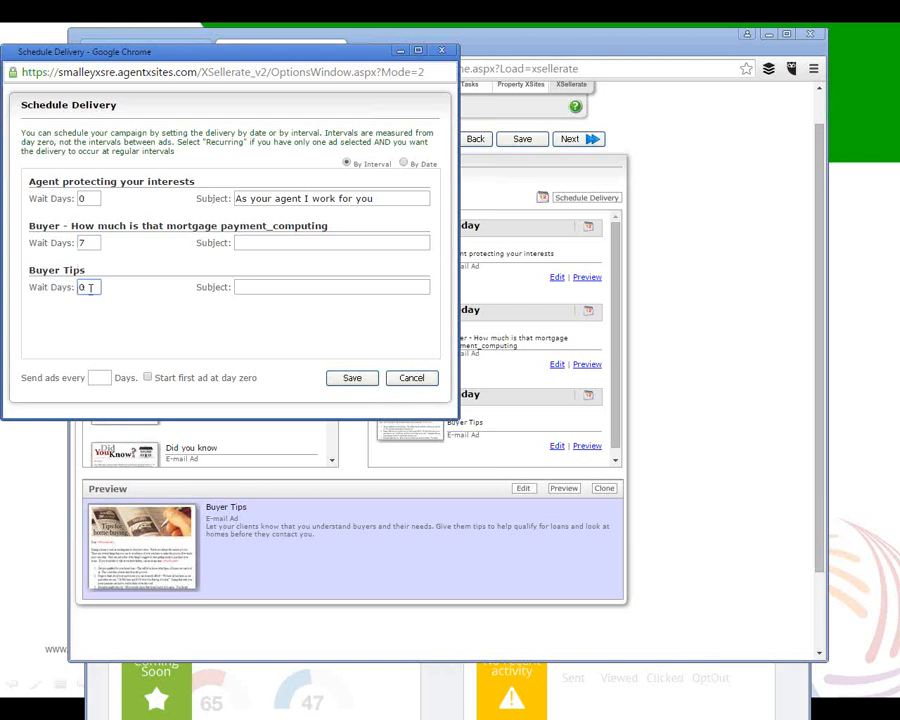
pyautogui.write('14')
# Step: Set the mortgage payment ad's subject to "How much is your mortgage payment?" and save the delivery schedule
pyautogui.click(265, 241)
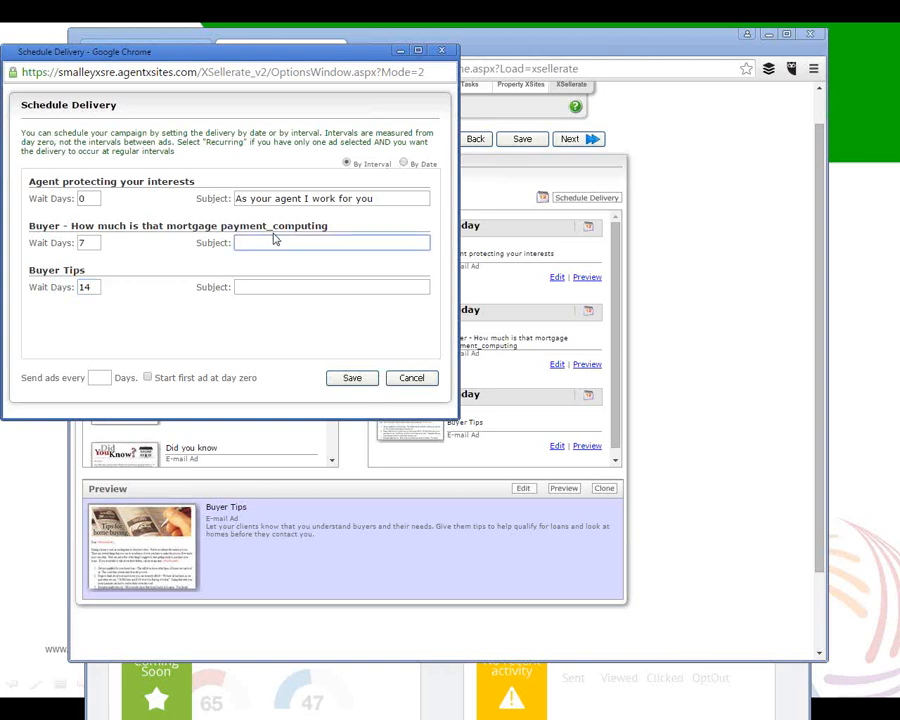
pyautogui.click(275, 241)
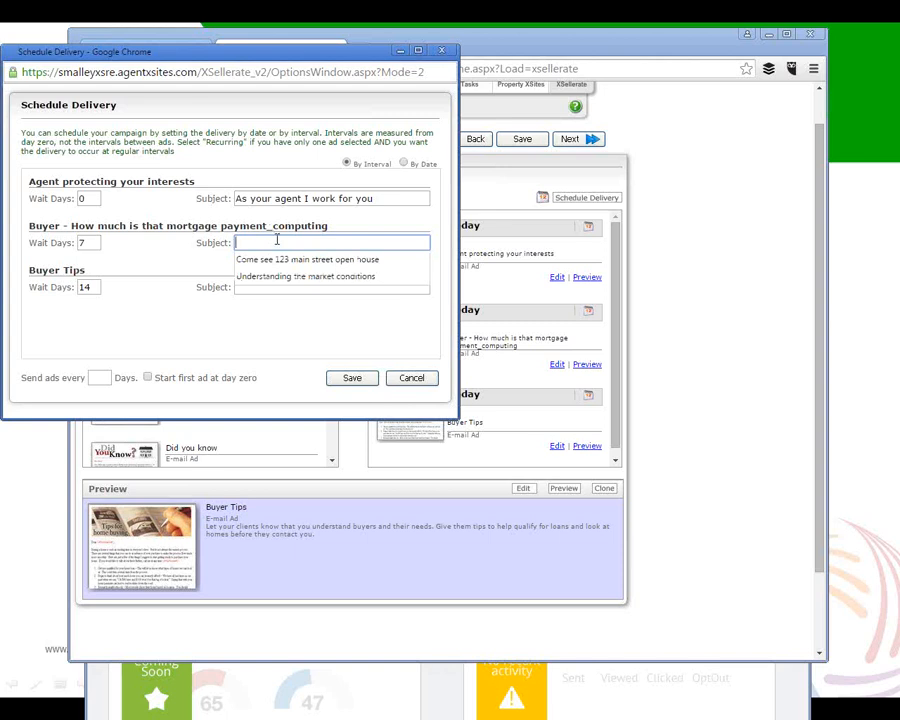
pyautogui.write('How much is that ')
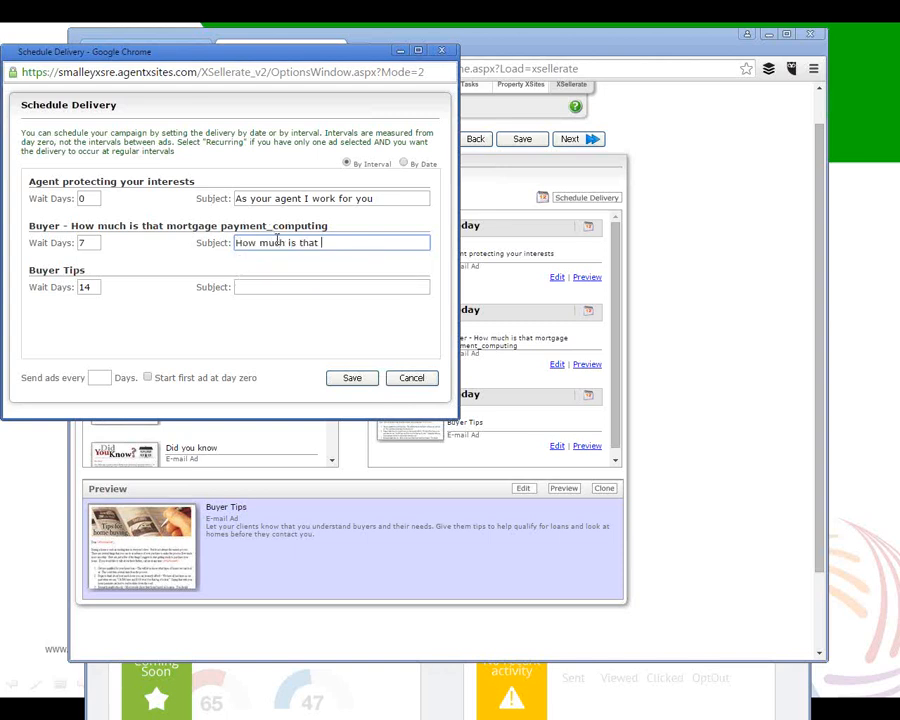
pyautogui.press('BackSpace')
pyautogui.press('BackSpace')
pyautogui.press('BackSpace')
pyautogui.press('BackSpace')
pyautogui.press('BackSpace')
pyautogui.write('your mortgage payment?')
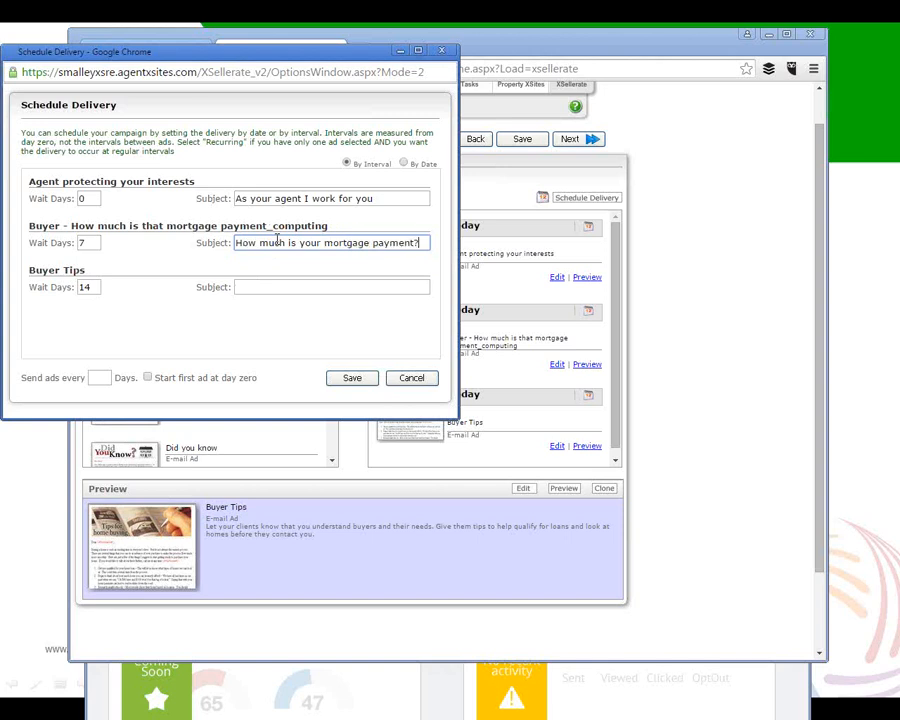
pyautogui.click(253, 286)
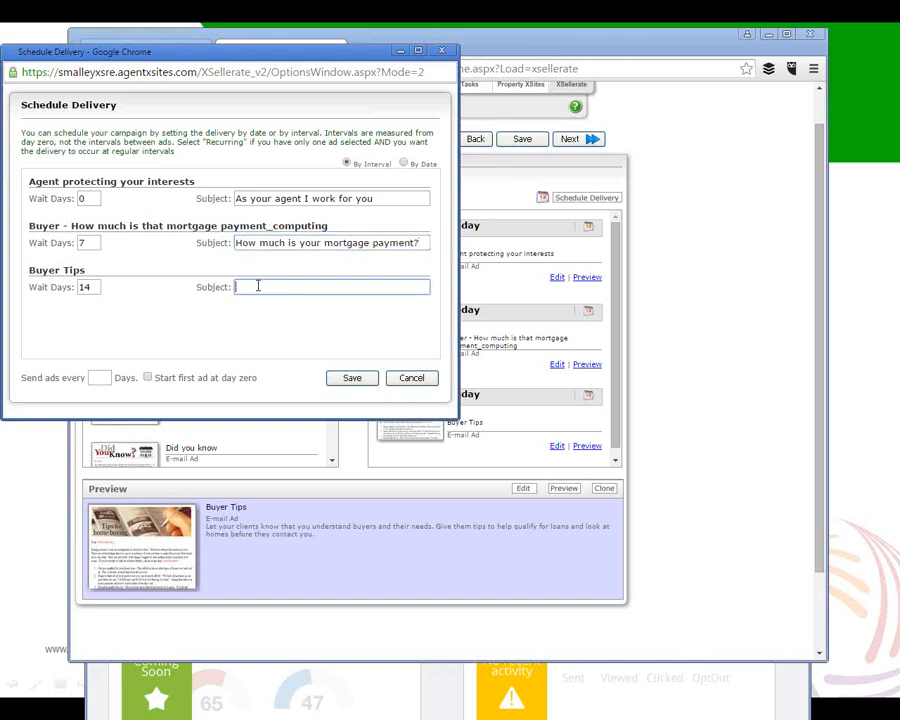
pyautogui.click(358, 380)
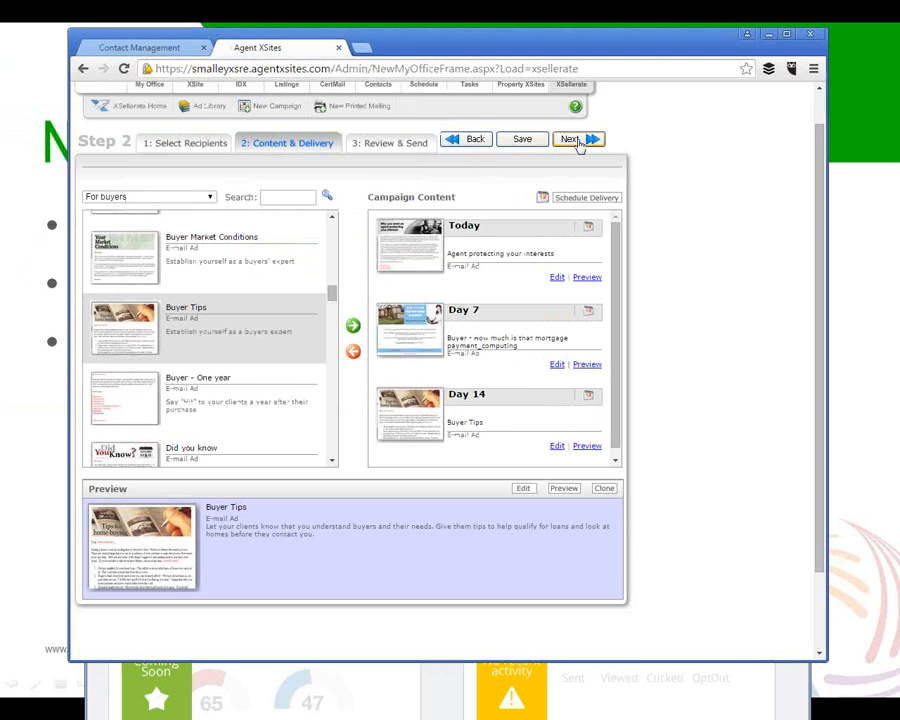
# Step: Continue to the campaign's review and look over its recipient totals and scheduled ads
pyautogui.click(577, 142)
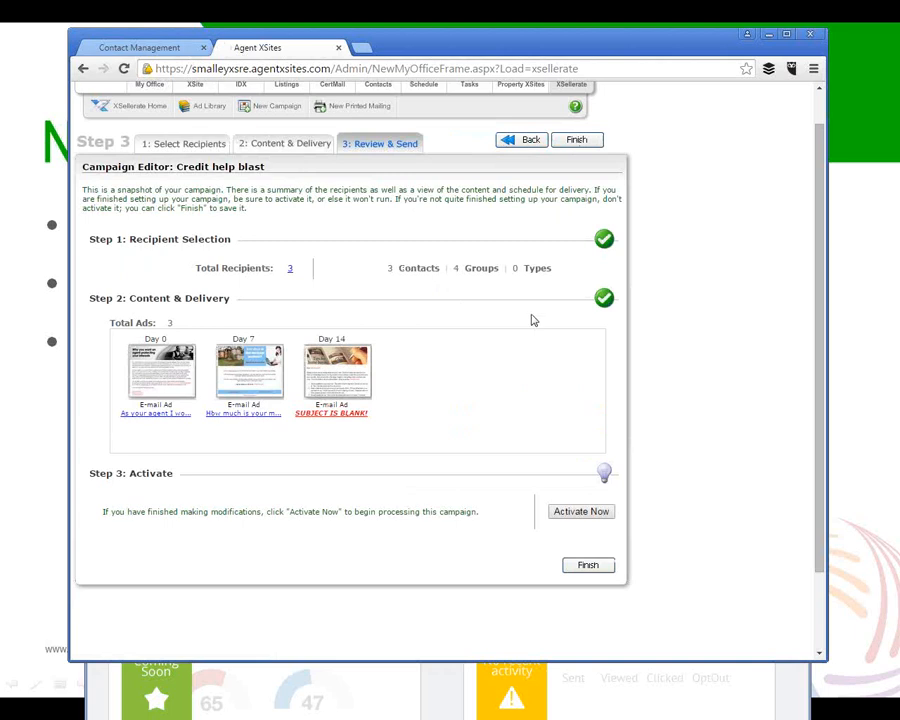
pyautogui.moveTo(243, 265); pyautogui.dragTo(518, 267)
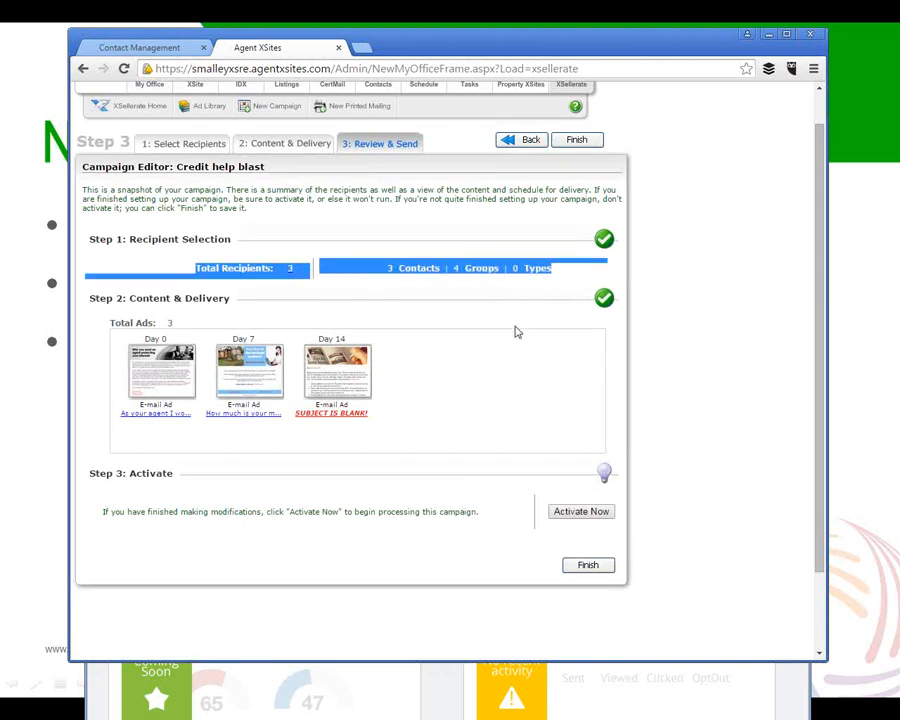
pyautogui.click(460, 388)
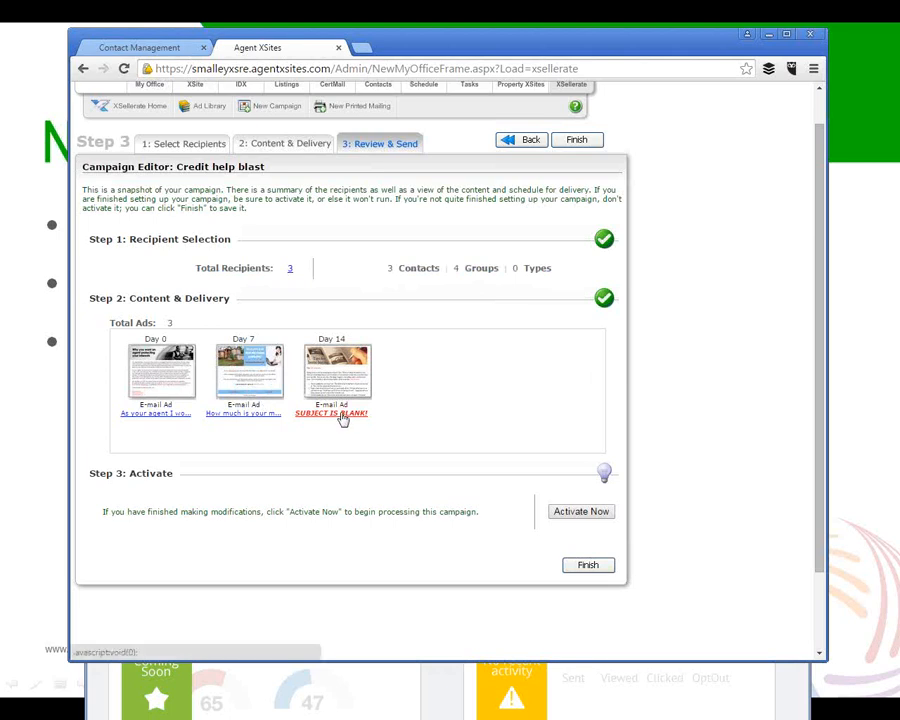
# Step: Set the Buyer Tips ad's subject to "Buyer Tips" in the delivery schedule, save it and return to the campaign review
pyautogui.click(521, 139)
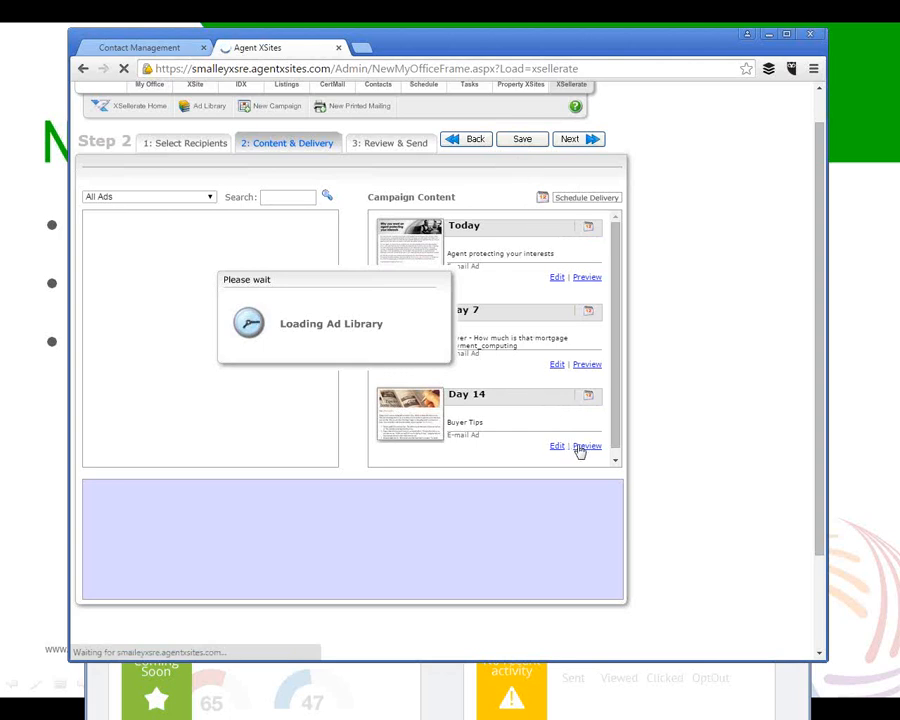
pyautogui.click(574, 198)
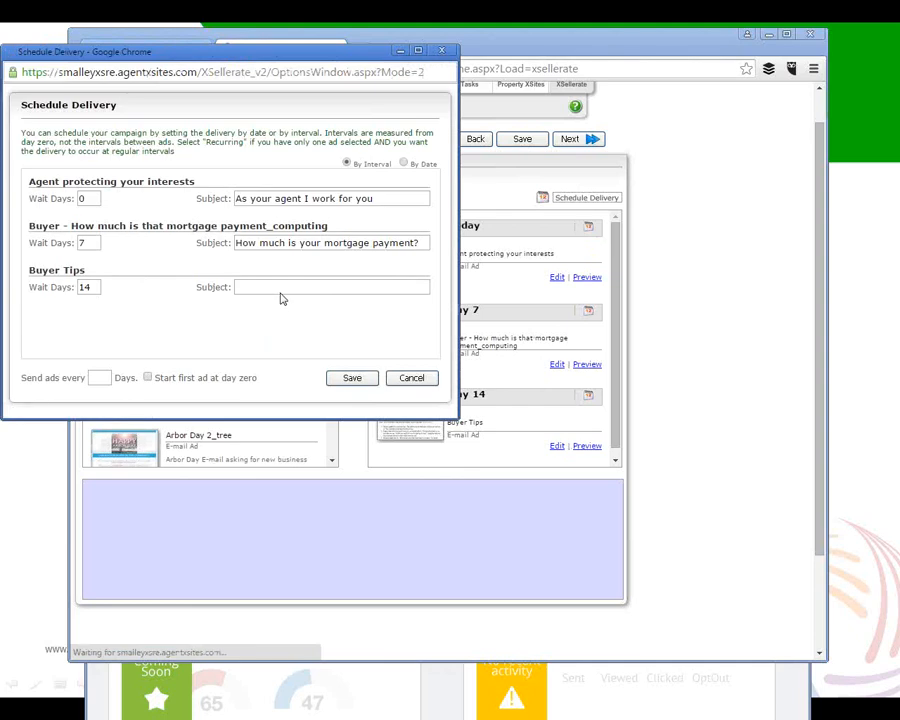
pyautogui.click(283, 287)
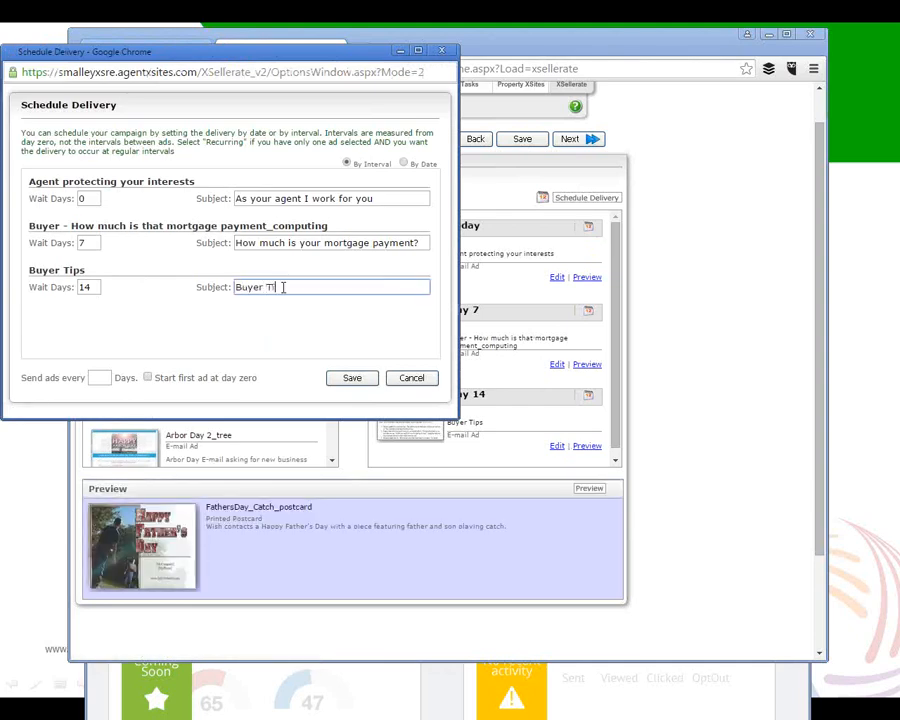
pyautogui.click(354, 379)
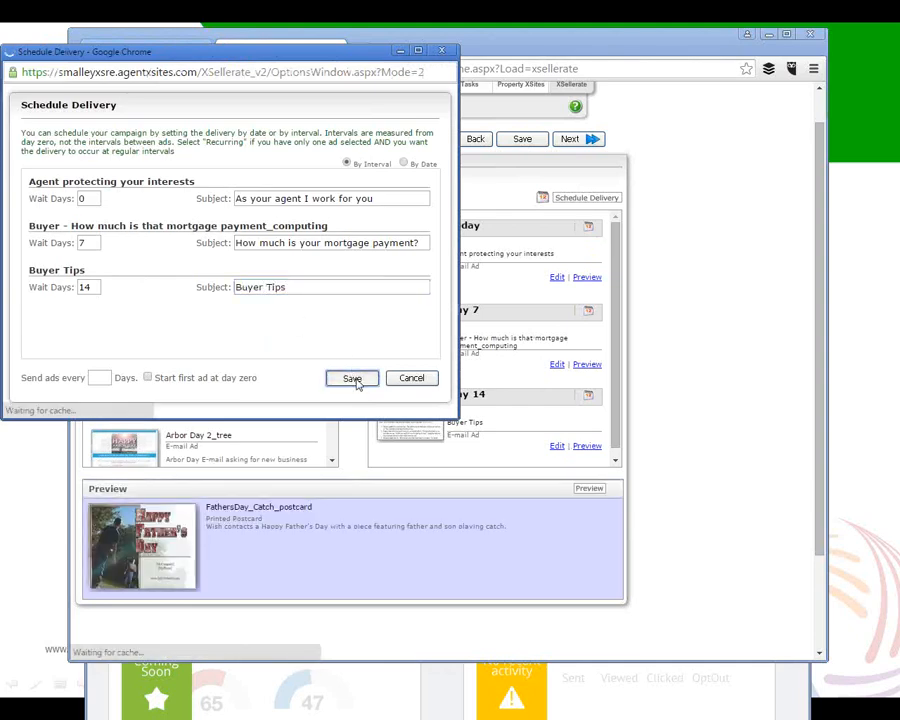
pyautogui.click(570, 140)
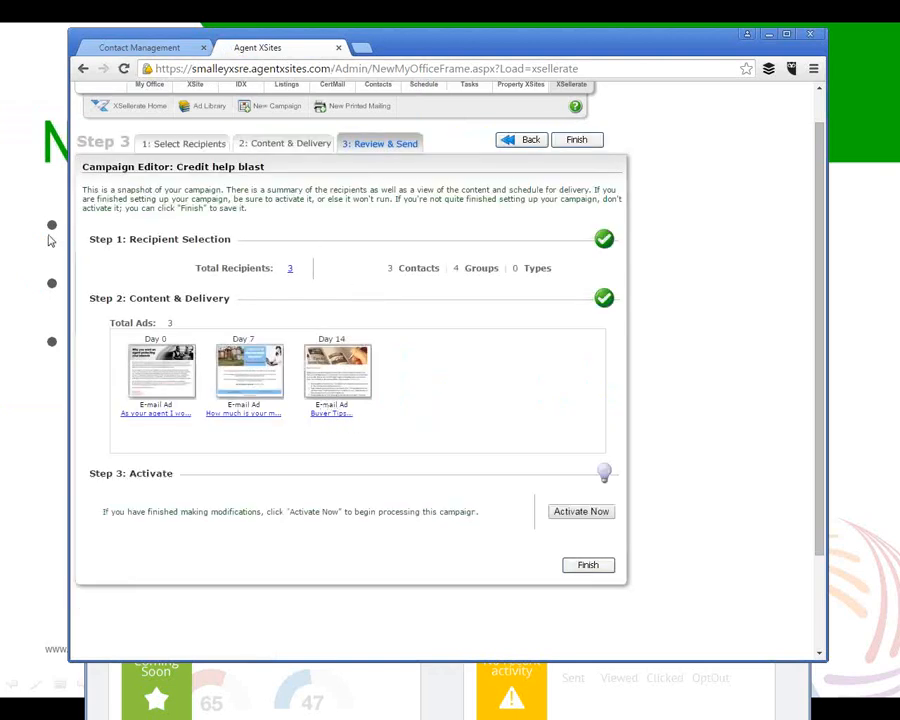
pyautogui.moveTo(200, 267); pyautogui.dragTo(494, 279)
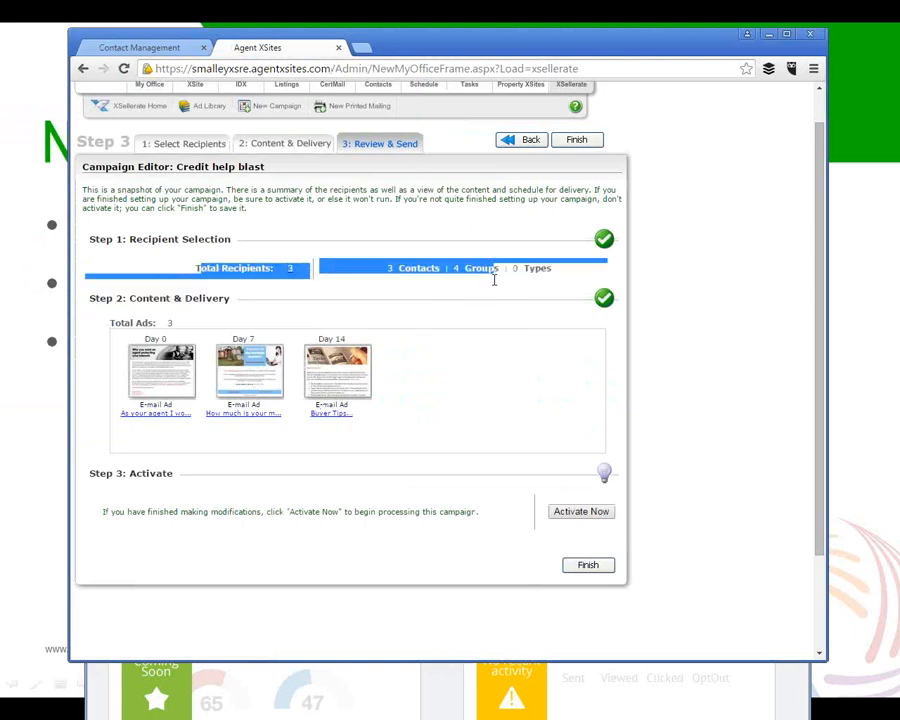
pyautogui.click(454, 297)
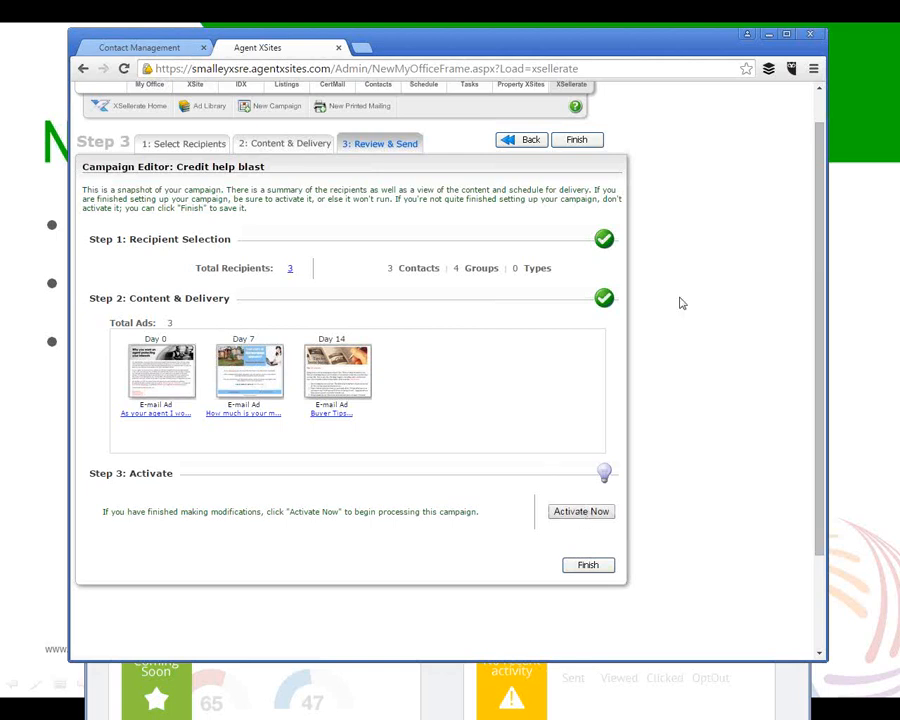
# Step: Advance the presentation to the Analyze slide and switch back to the PipelineROI dashboard
pyautogui.click(852, 529)
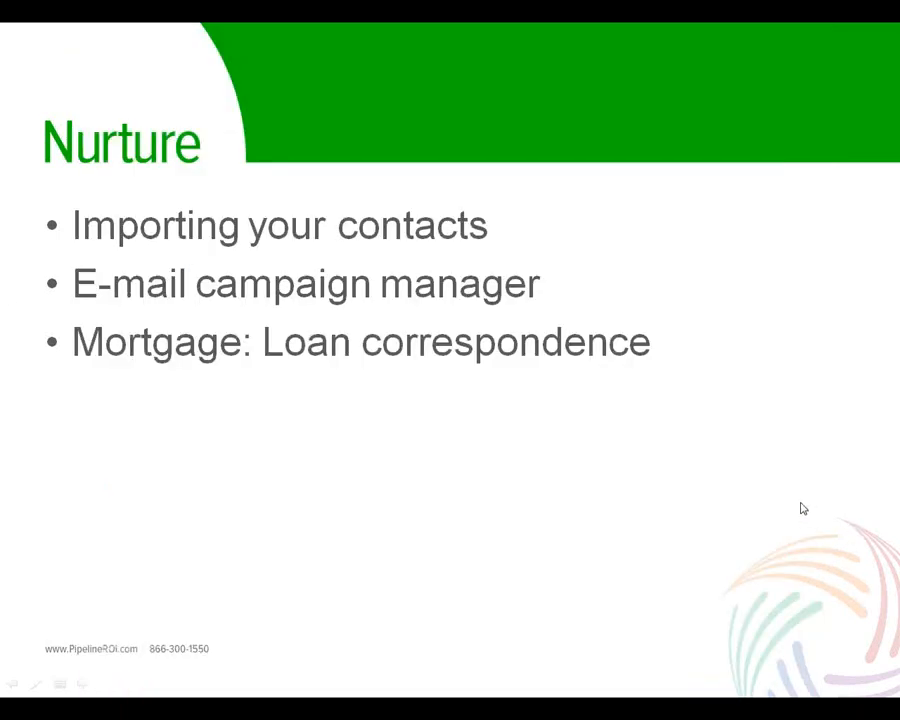
pyautogui.click(745, 495)
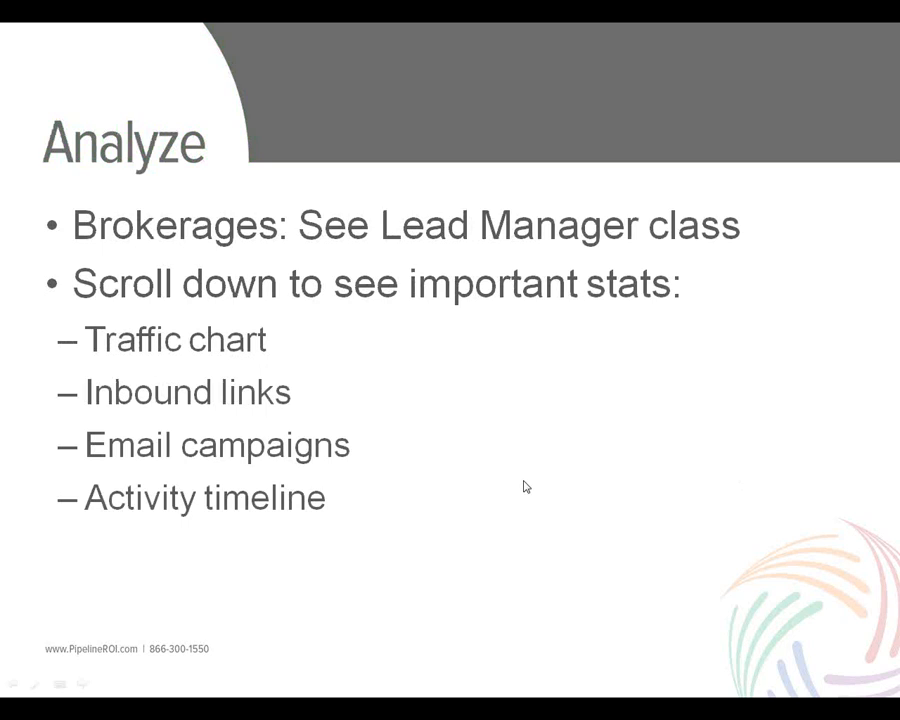
pyautogui.hotkey('alt', 'Tab')
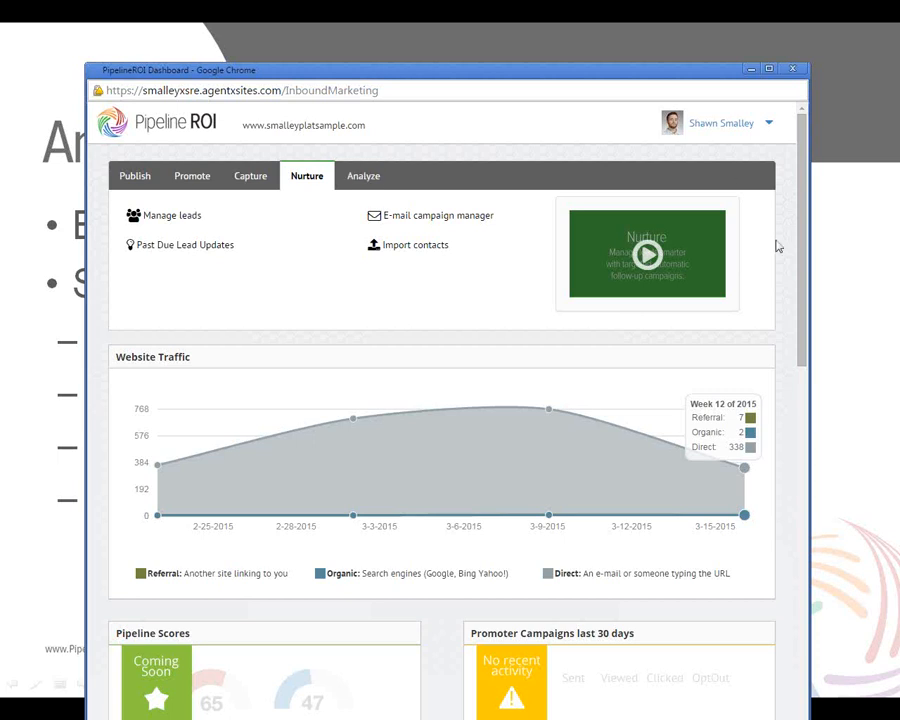
# Step: Examine the dashboard's Website Traffic chart, Promoter Campaigns summary and Inbound Links statistics
pyautogui.moveTo(802, 236); pyautogui.dragTo(814, 305)
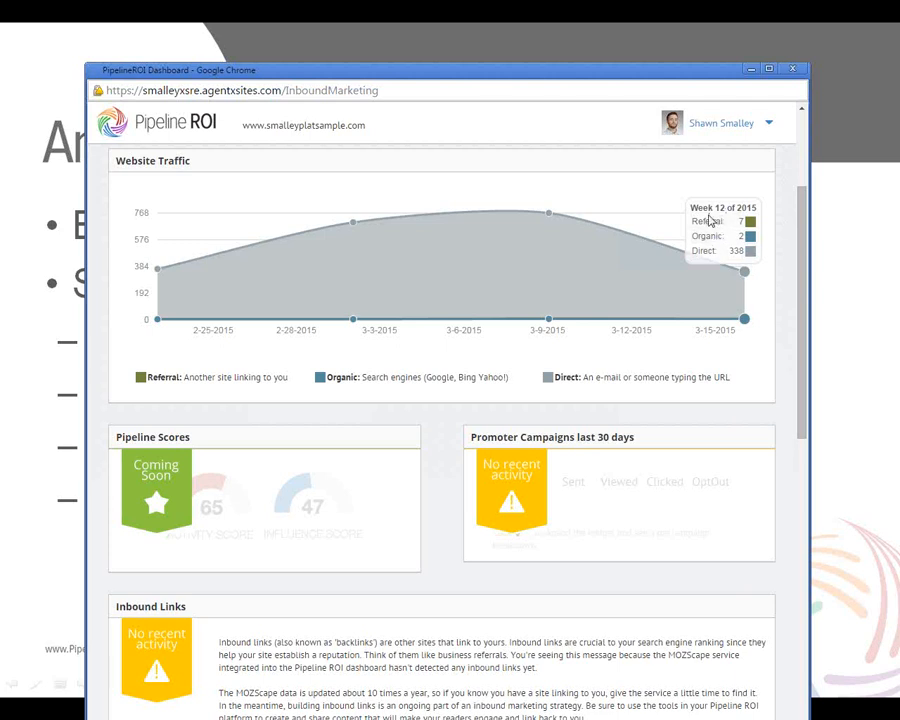
pyautogui.moveTo(801, 210); pyautogui.dragTo(806, 309)
pyautogui.moveTo(118, 359); pyautogui.dragTo(189, 361)
pyautogui.click(190, 361)
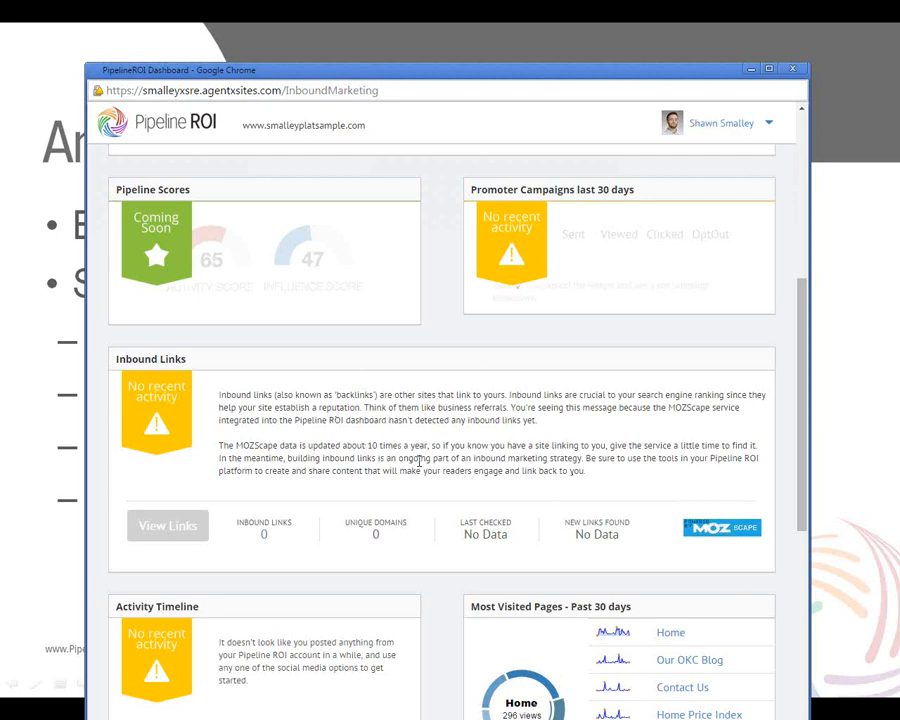
# Step: Read the Inbound Links explanation about MOZScape data and look over the Activity Timeline widget
pyautogui.moveTo(588, 471); pyautogui.dragTo(220, 383)
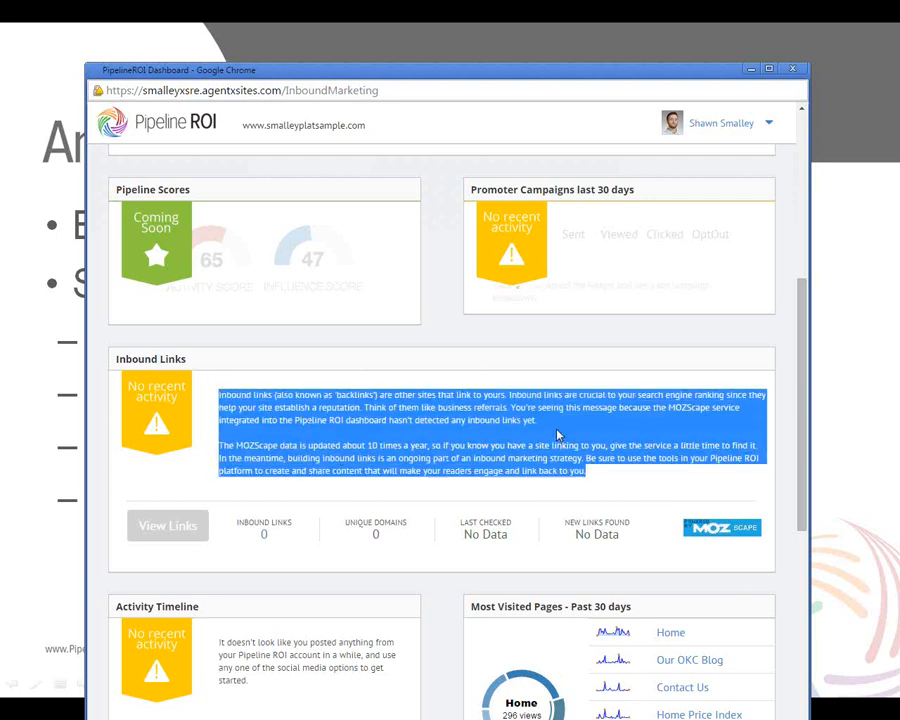
pyautogui.click(430, 456)
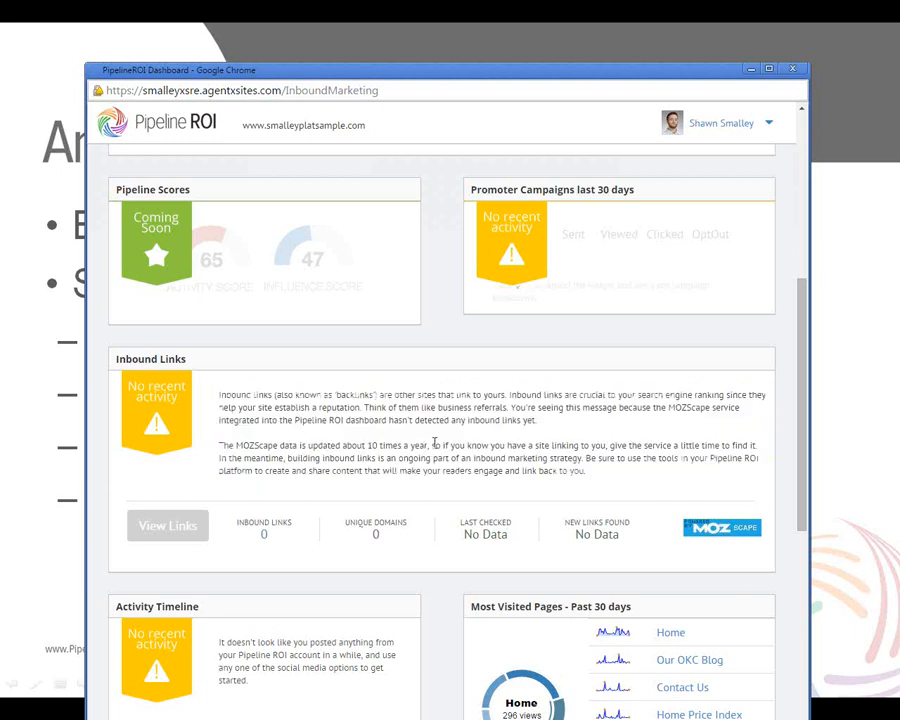
pyautogui.scroll(-3, 433, 448)
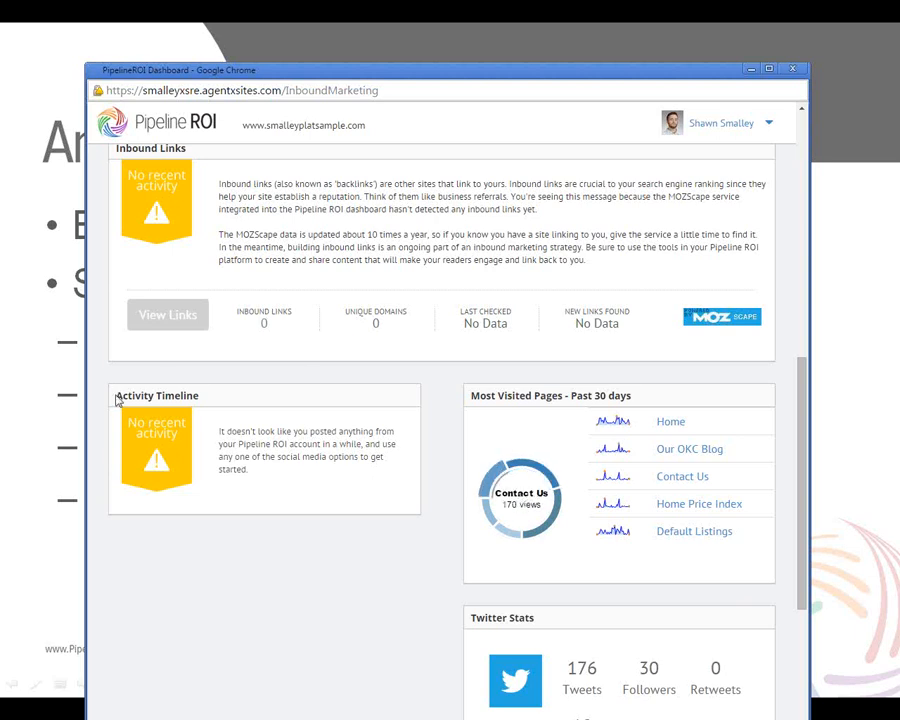
pyautogui.moveTo(116, 398); pyautogui.dragTo(198, 396)
pyautogui.click(196, 409)
# Step: Examine the Twitter Stats and Facebook Stats widgets, including retweets, mentions, likes and clicks
pyautogui.scroll(-3, 270, 450)
pyautogui.scroll(-4, 270, 453)
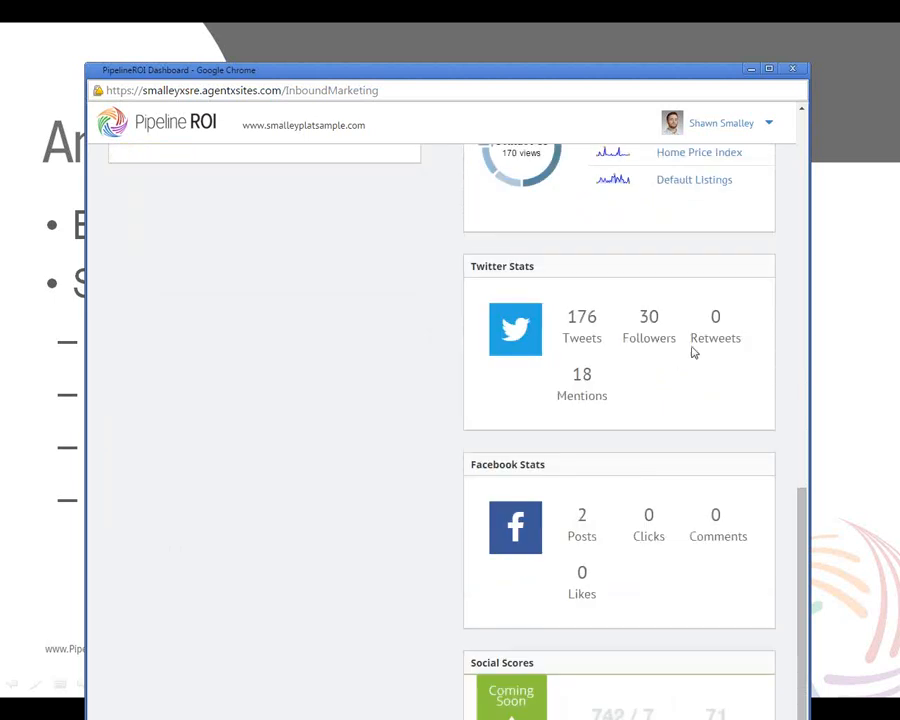
pyautogui.moveTo(691, 337); pyautogui.dragTo(739, 337)
pyautogui.moveTo(565, 396); pyautogui.dragTo(603, 396)
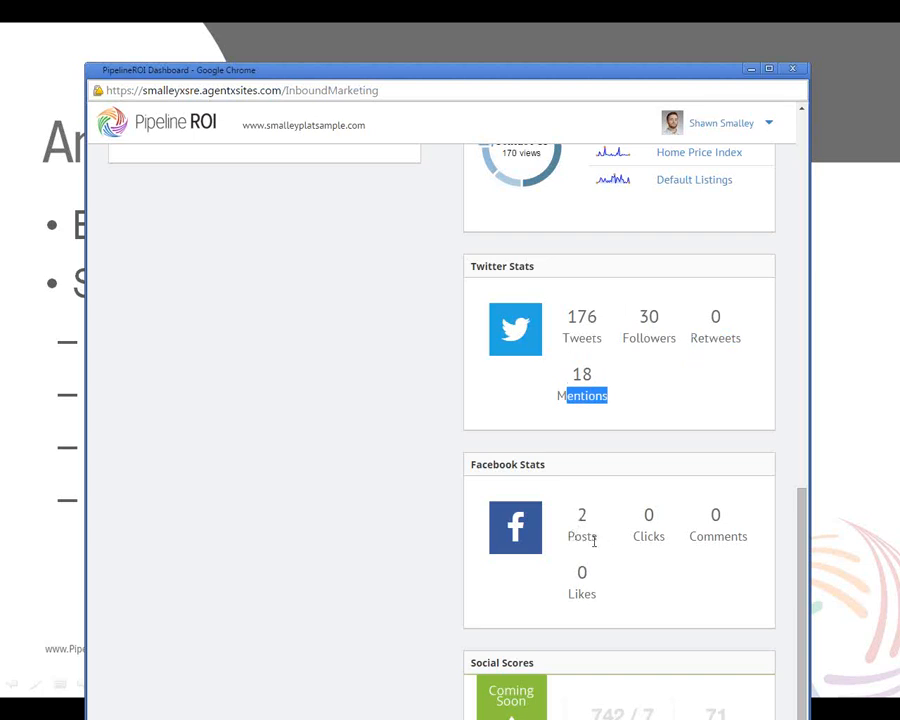
pyautogui.moveTo(574, 594); pyautogui.dragTo(607, 594)
pyautogui.moveTo(633, 537); pyautogui.dragTo(666, 537)
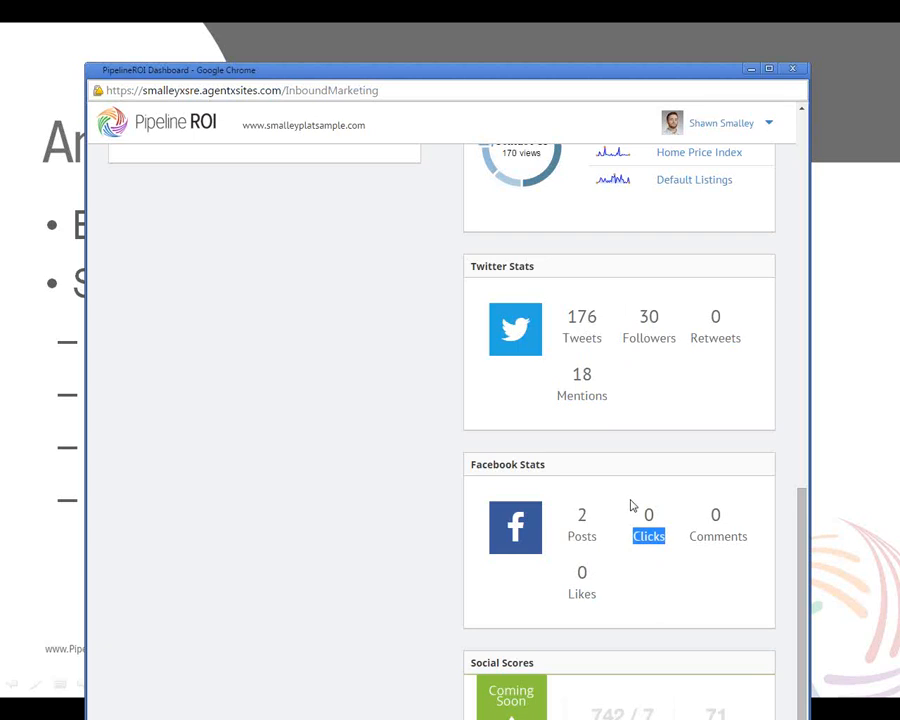
pyautogui.scroll(-1, 624, 504)
# Step: Show the Analyze tools on the real estate dashboard and on the mortgage sample dashboard
pyautogui.scroll(15, 619, 506)
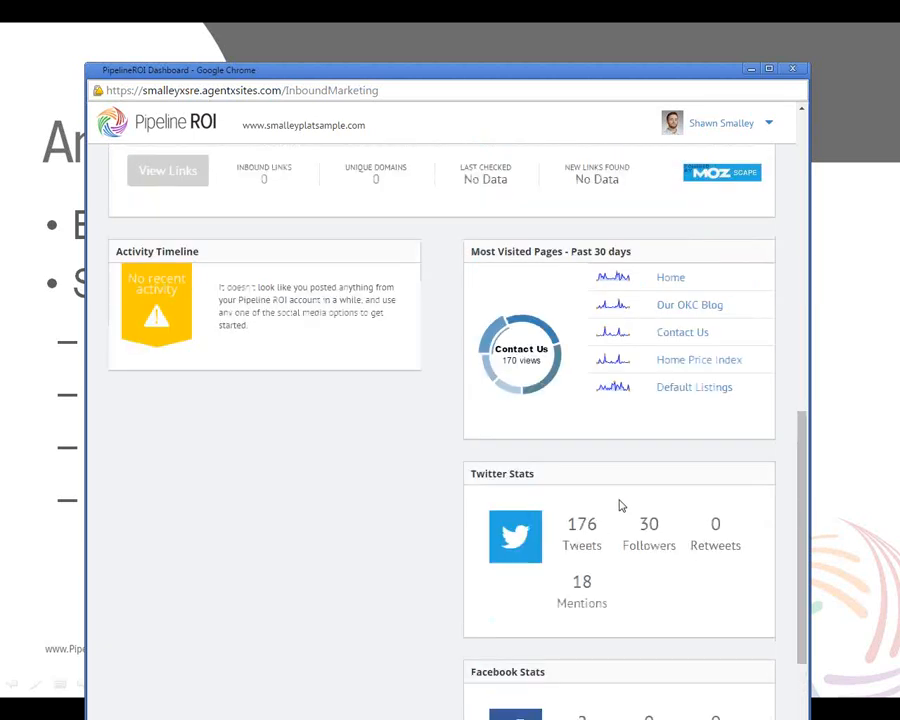
pyautogui.scroll(1, 618, 505)
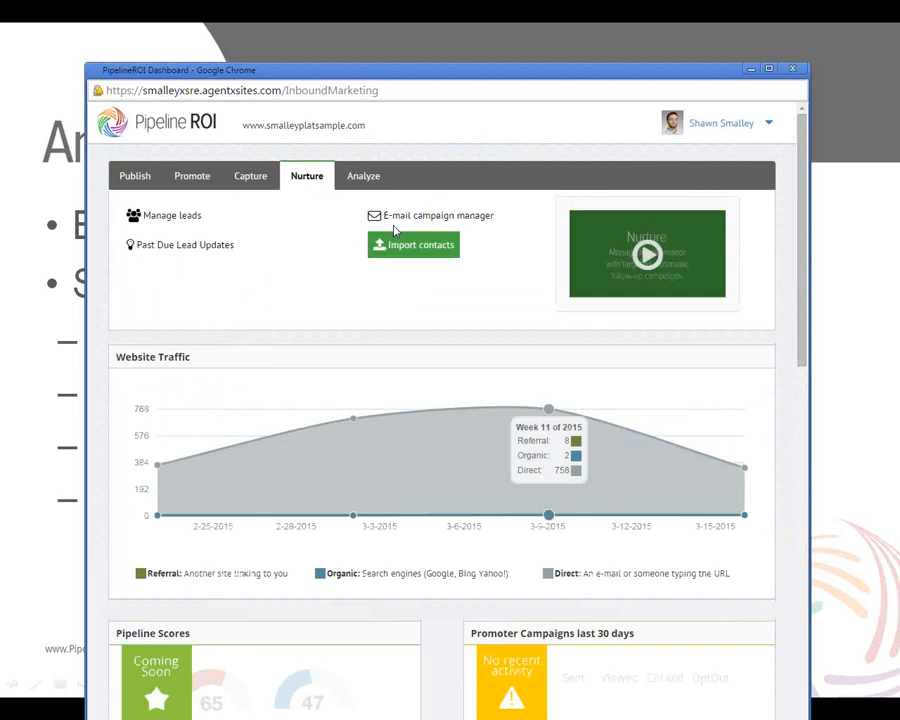
pyautogui.click(355, 177)
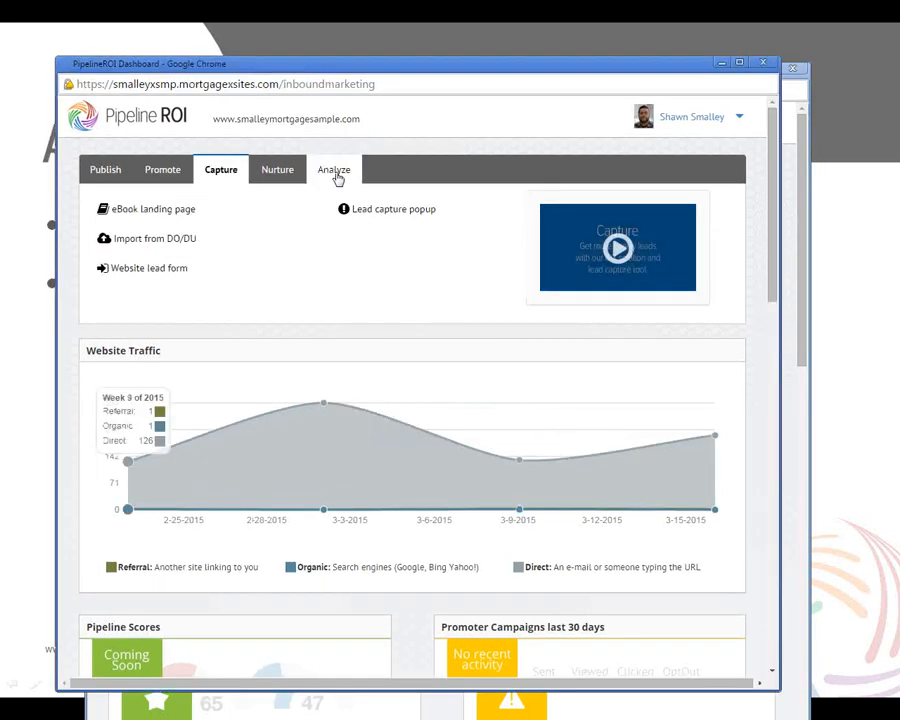
pyautogui.click(337, 173)
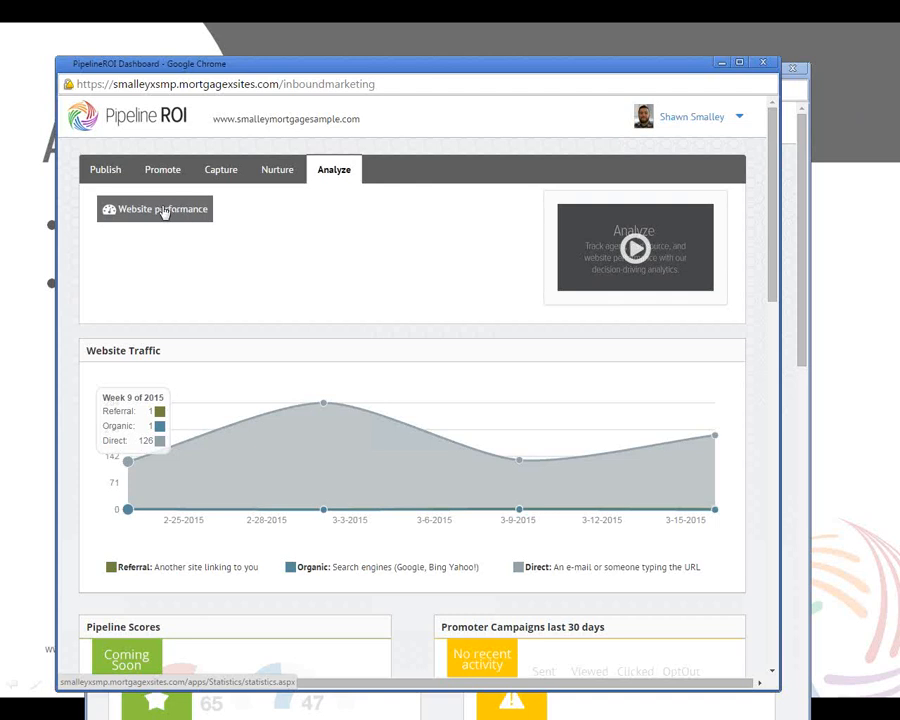
pyautogui.scroll(-5, 288, 498)
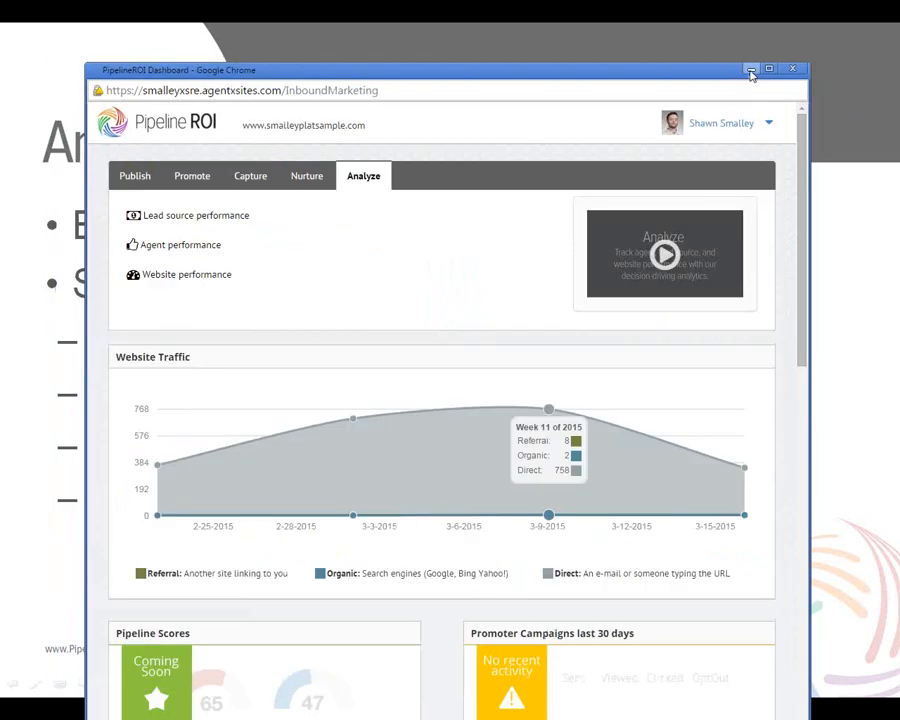
# Step: Advance the presentation from the Analyze slide to the Getting Help slide and return to the PipelineROI real estate dashboard
pyautogui.click(744, 68)
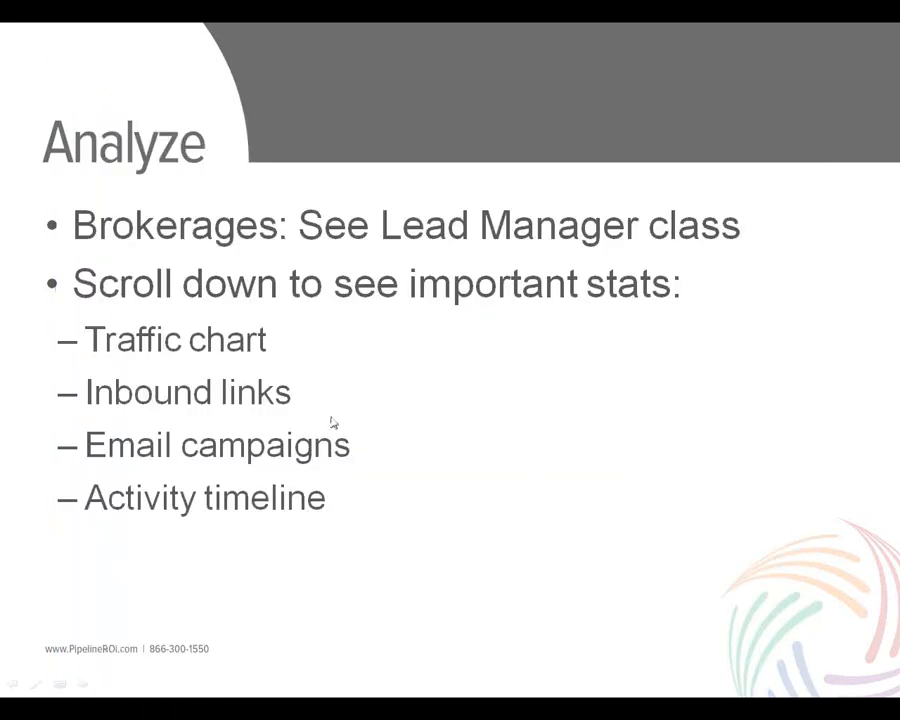
pyautogui.click(443, 455)
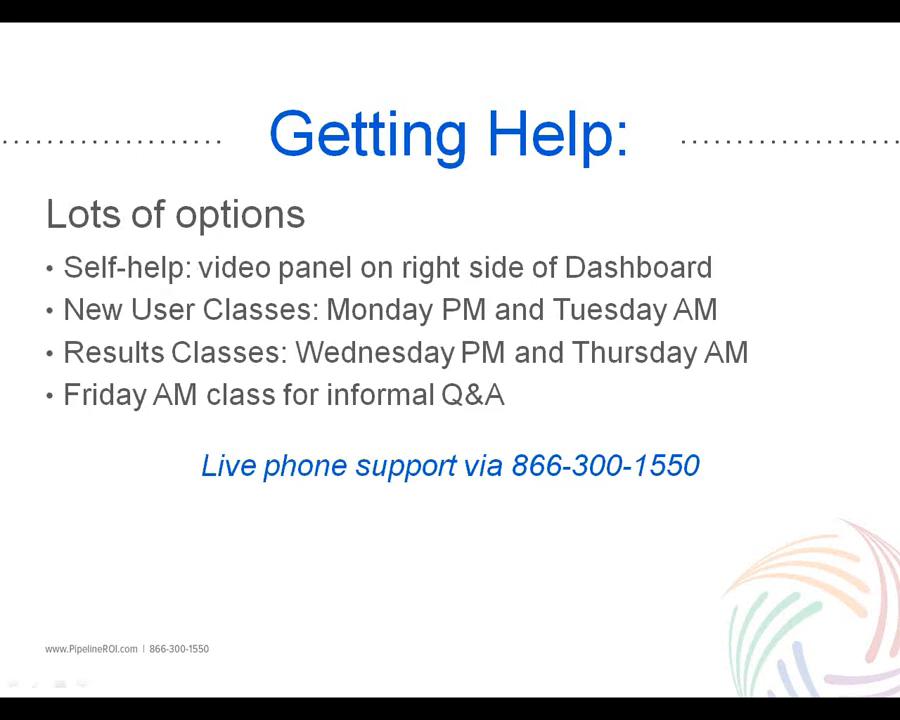
pyautogui.hotkey('alt', 'Tab')
pyautogui.moveTo(683, 289)
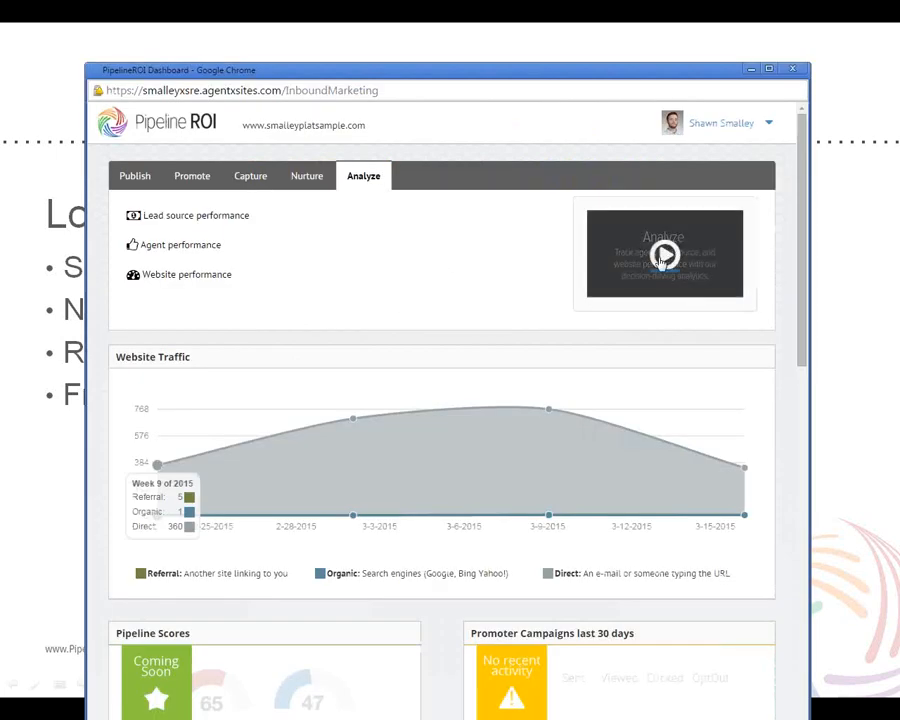